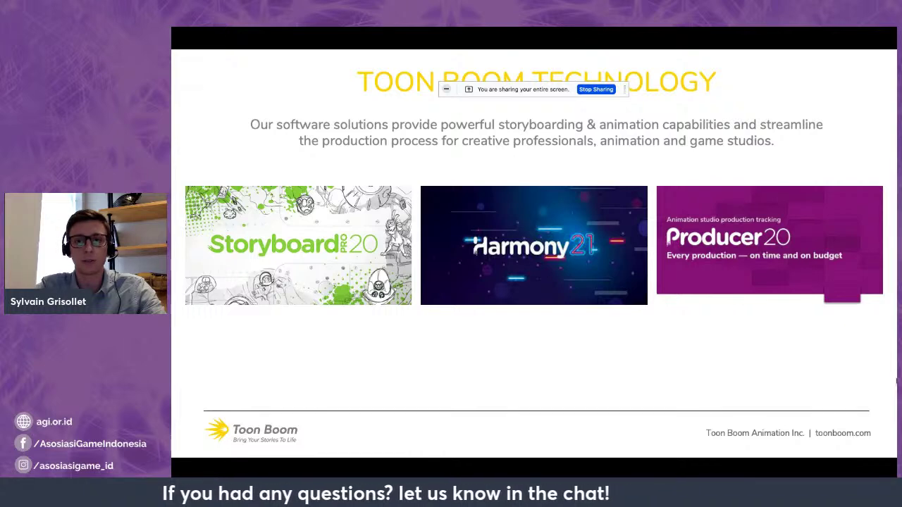
key(Right)
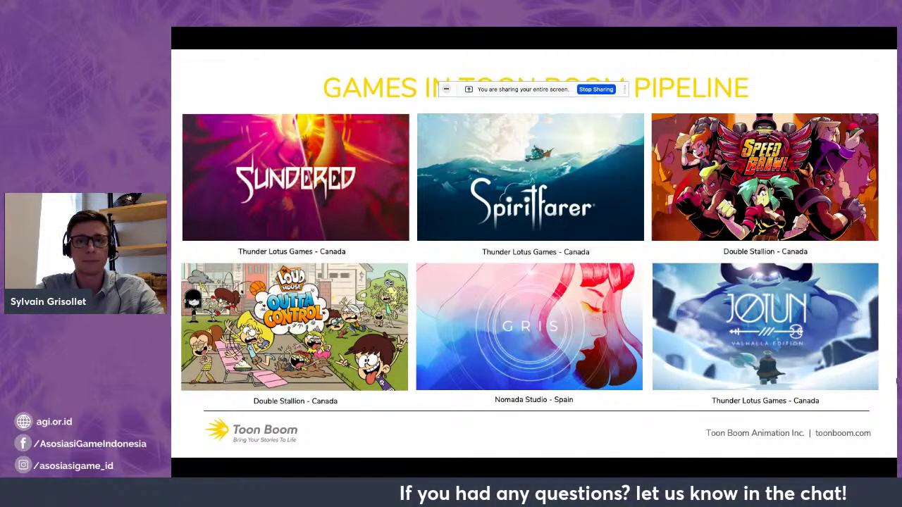
key(Right)
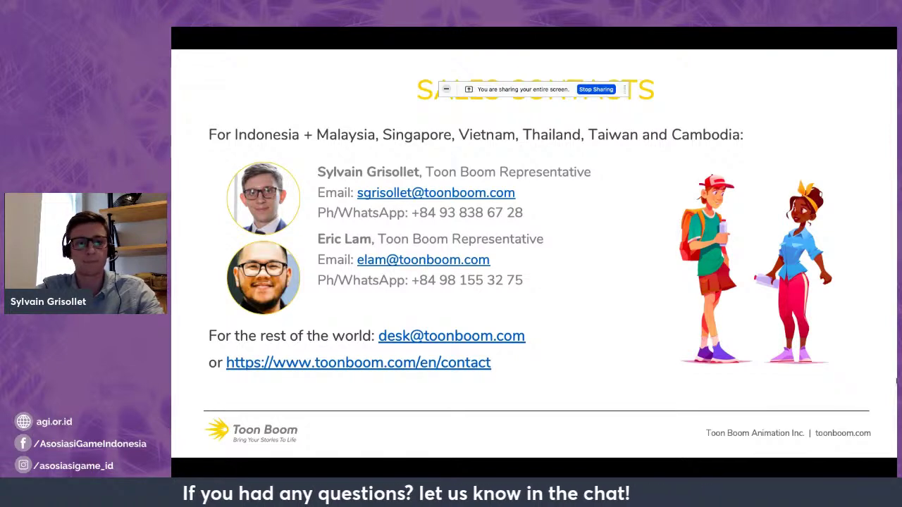
click(595, 90)
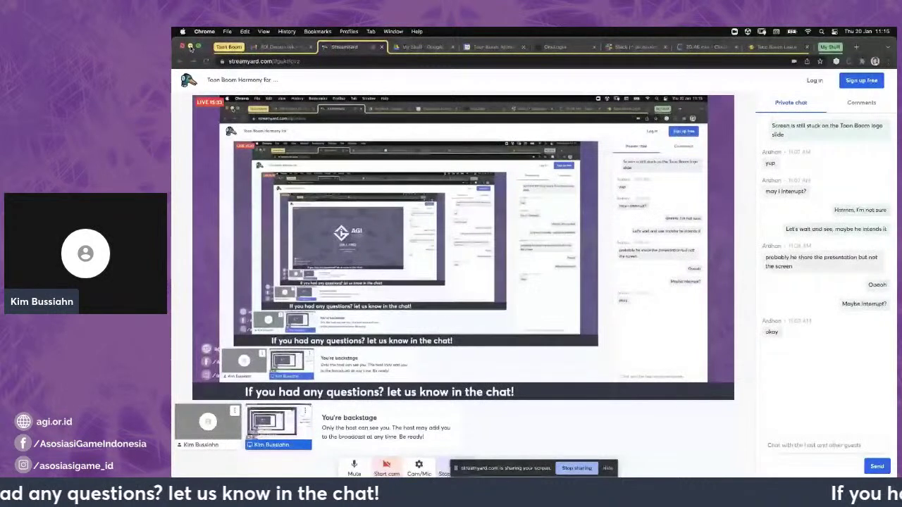
click(85, 24)
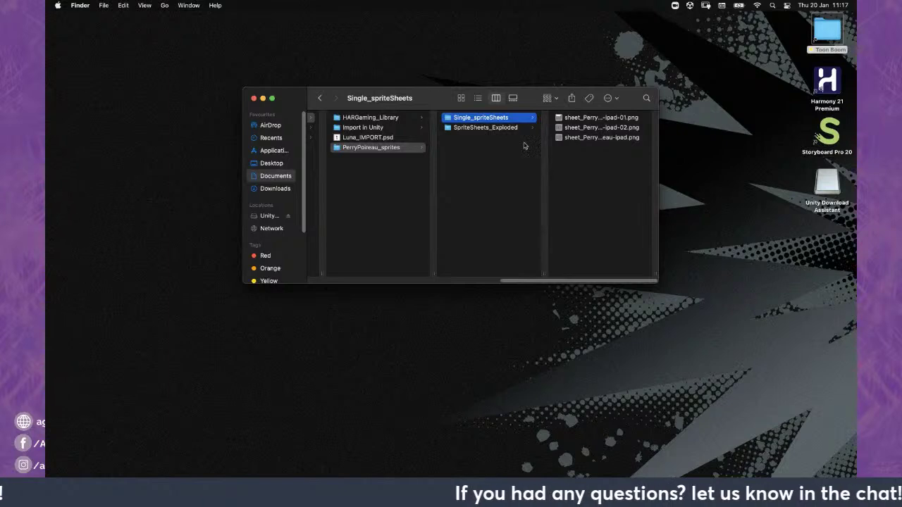
Open sheet_PerryPoireau-ipad-01.png from the Single_spriteSheets folder to examine the character's sprite sheet, and close the image
drag(523, 103, 491, 95)
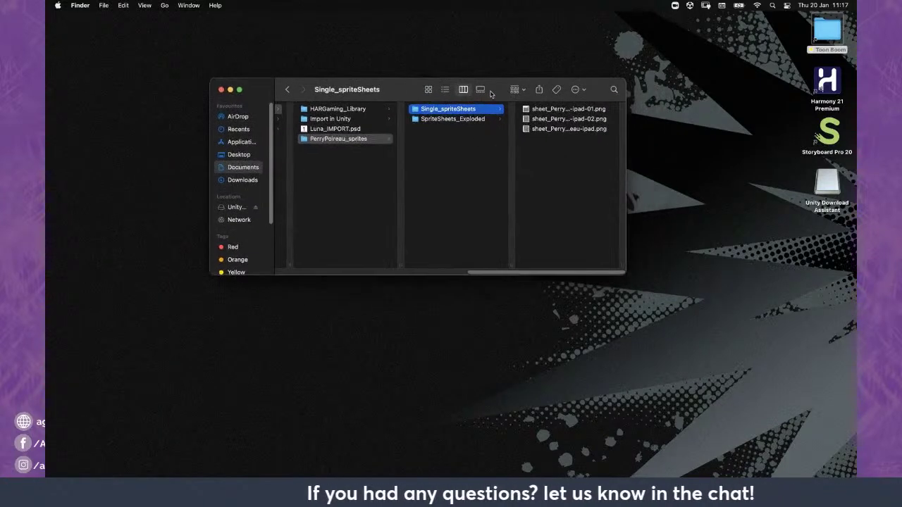
click(562, 110)
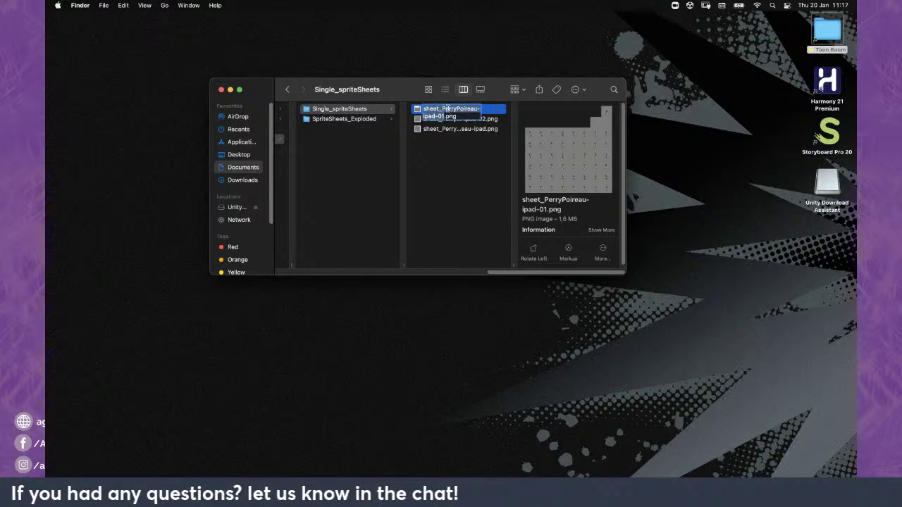
key(Left)
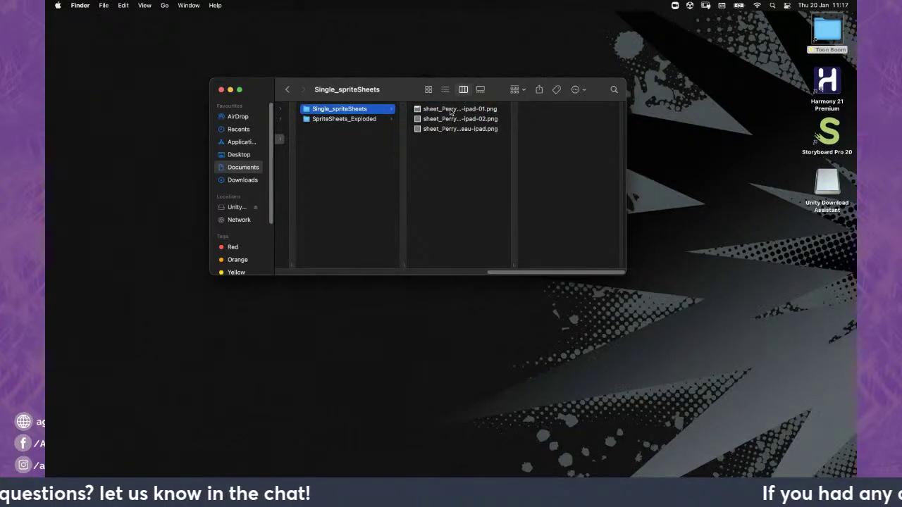
double_click(451, 110)
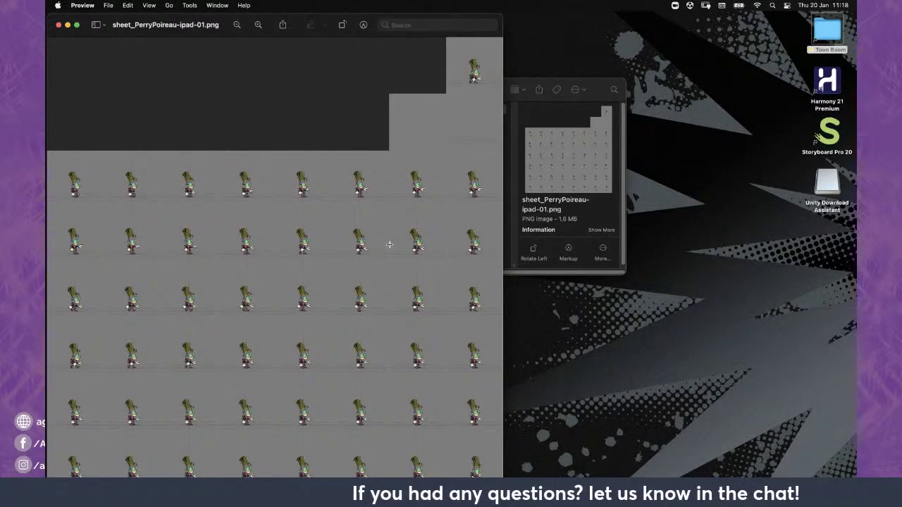
click(57, 25)
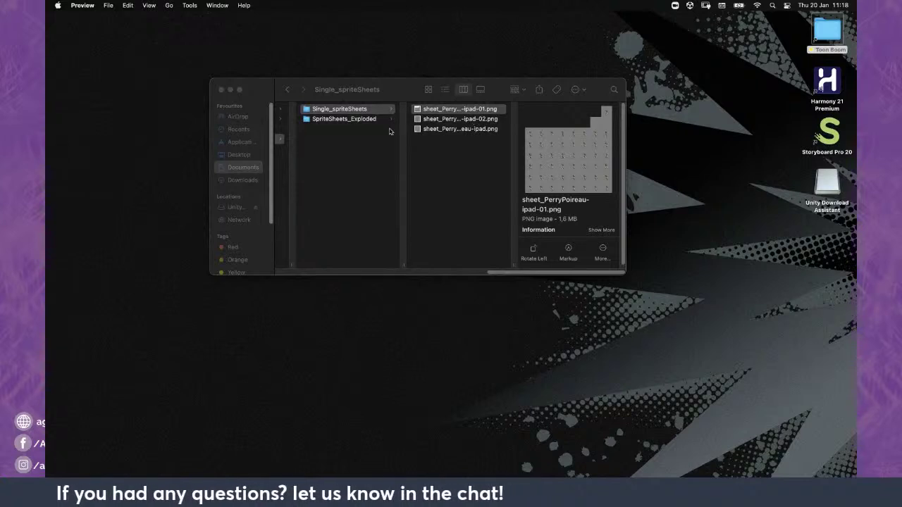
Open the 1024 folder inside SpriteSheets_Exploded, preview 1-Shoe_Back-1.png, and enlarge the file window slightly
click(343, 125)
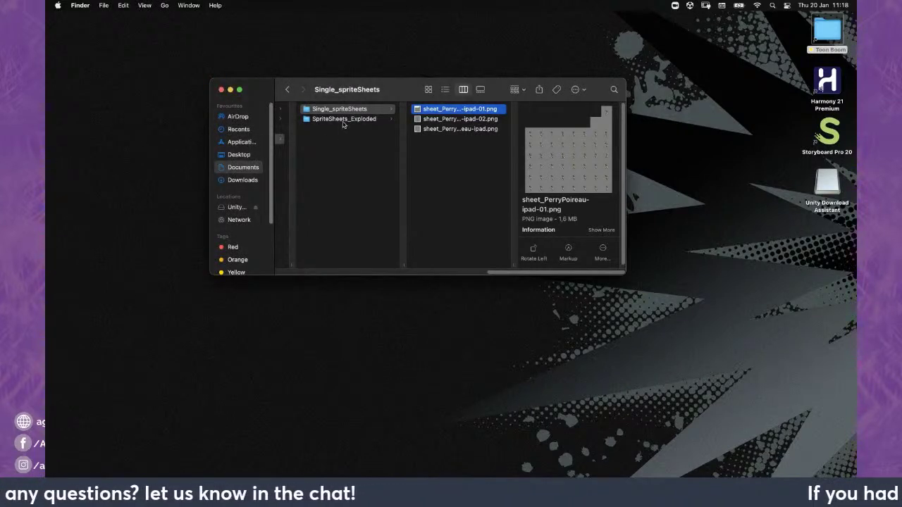
click(344, 120)
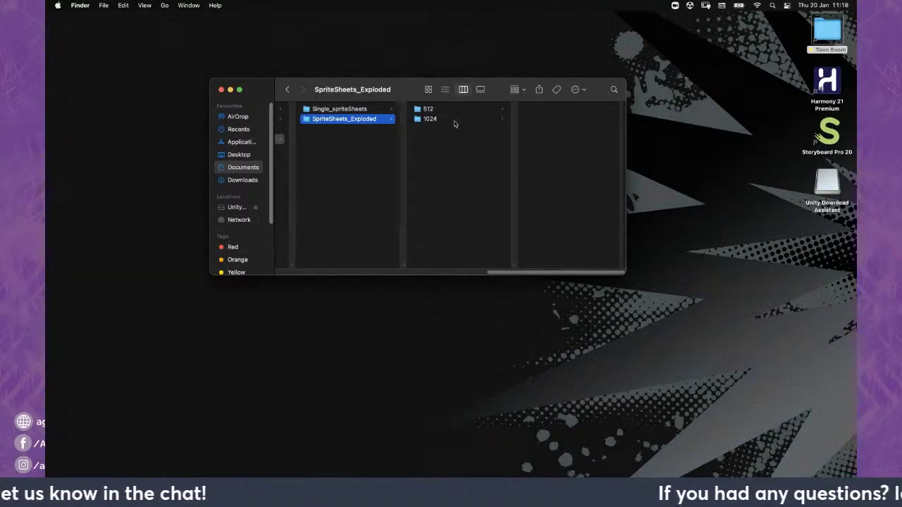
click(455, 122)
click(560, 113)
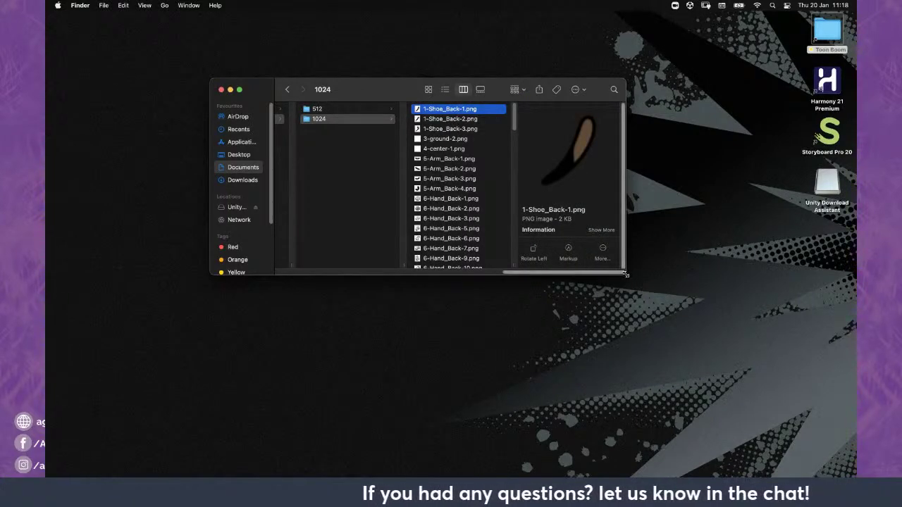
drag(625, 274, 638, 280)
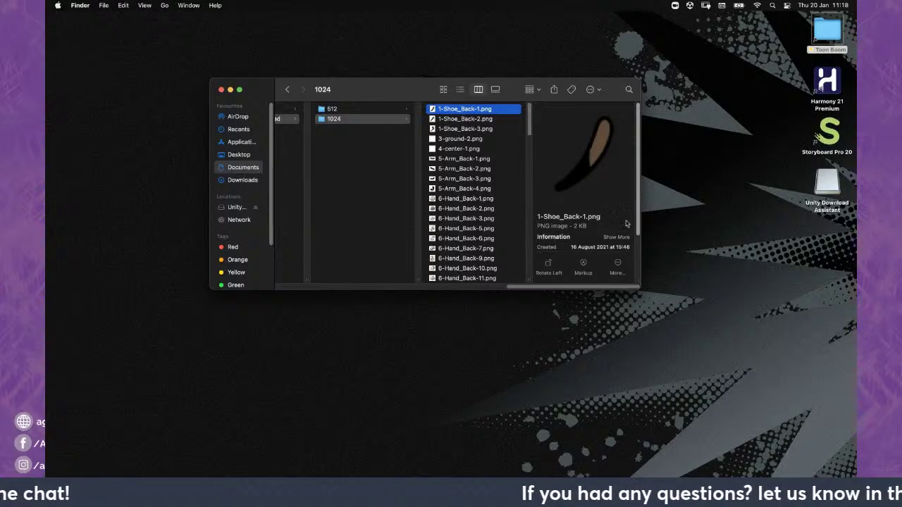
Preview several separate shoe, ground, center, arm and hand images in the 1024 folder, and close the file window
click(476, 118)
click(476, 129)
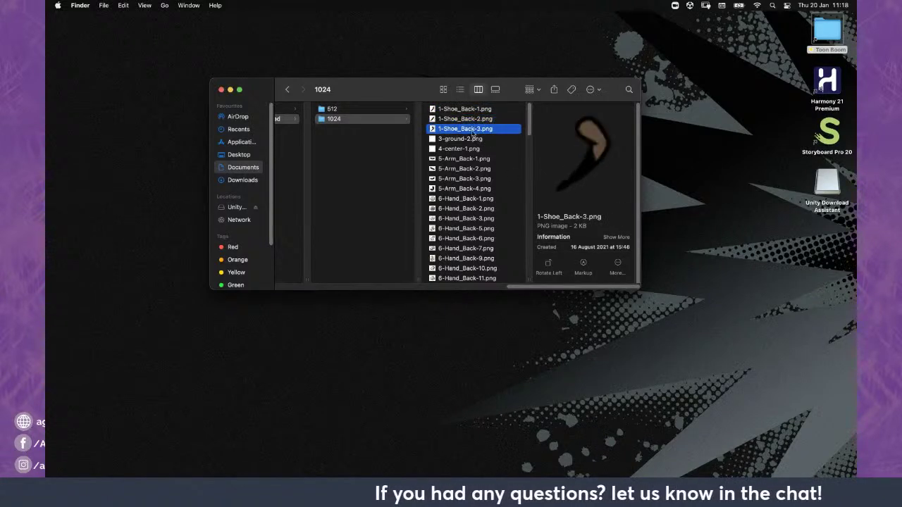
click(470, 139)
click(469, 149)
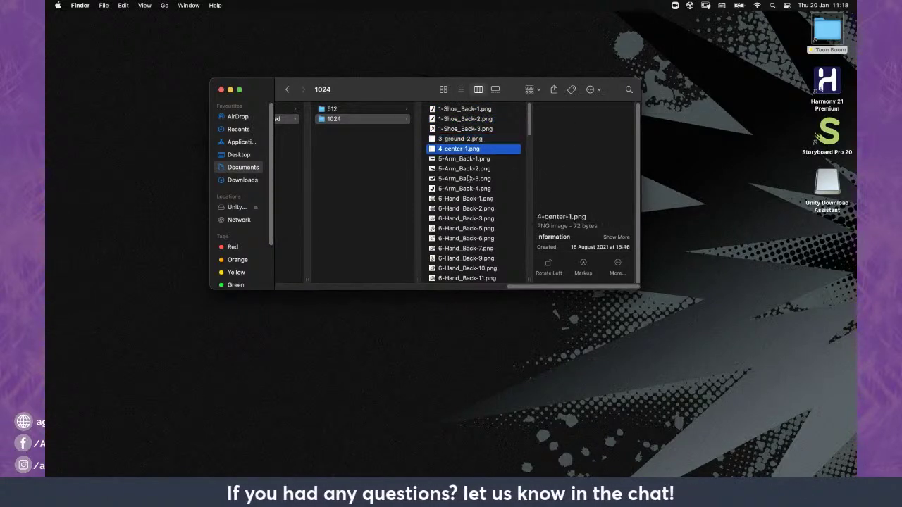
click(470, 178)
click(471, 208)
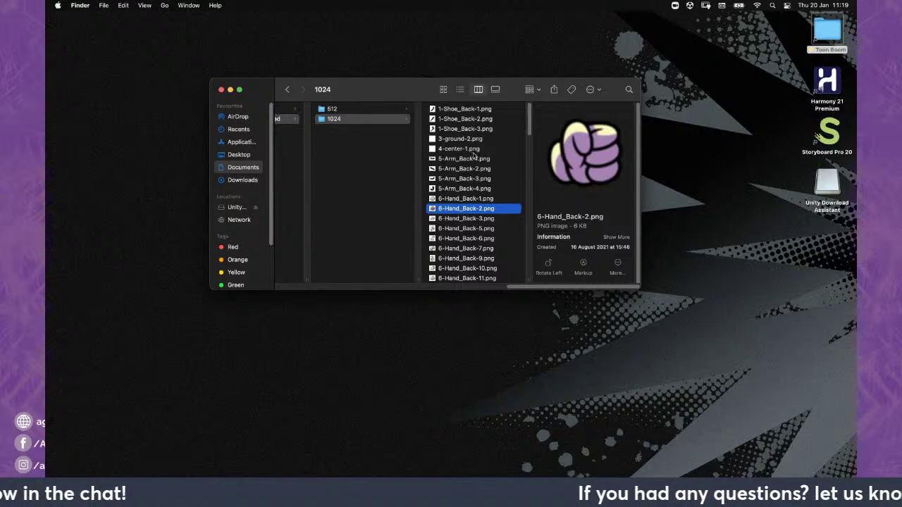
click(221, 90)
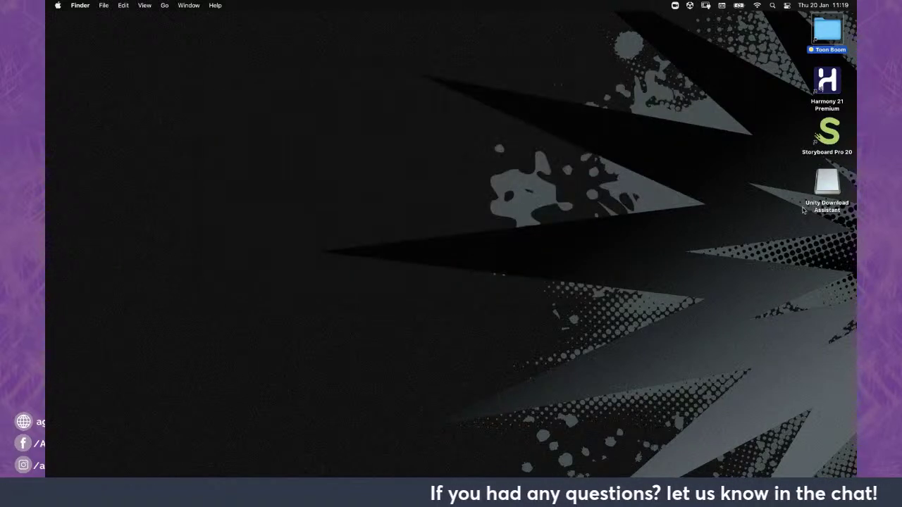
Launch Harmony 21 Premium and open the recent scene 01_Demo_Part1_Gaming21
click(828, 85)
double_click(828, 85)
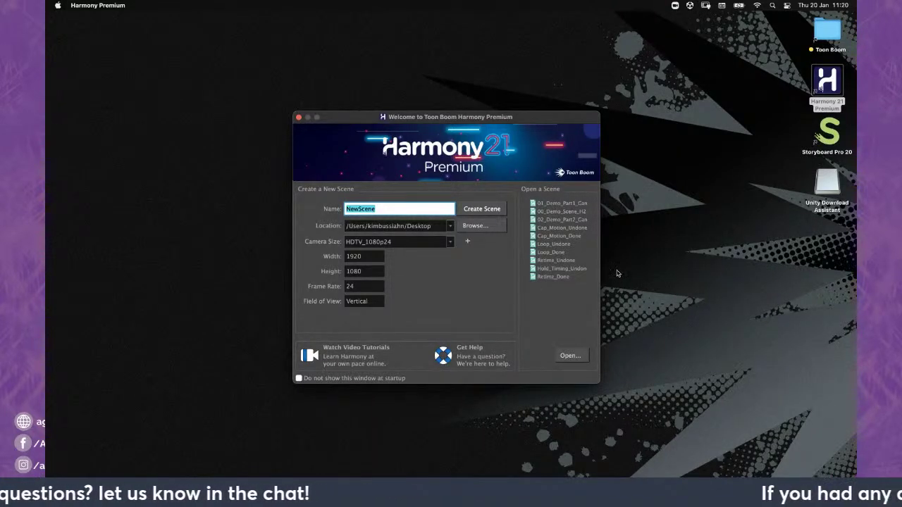
double_click(562, 201)
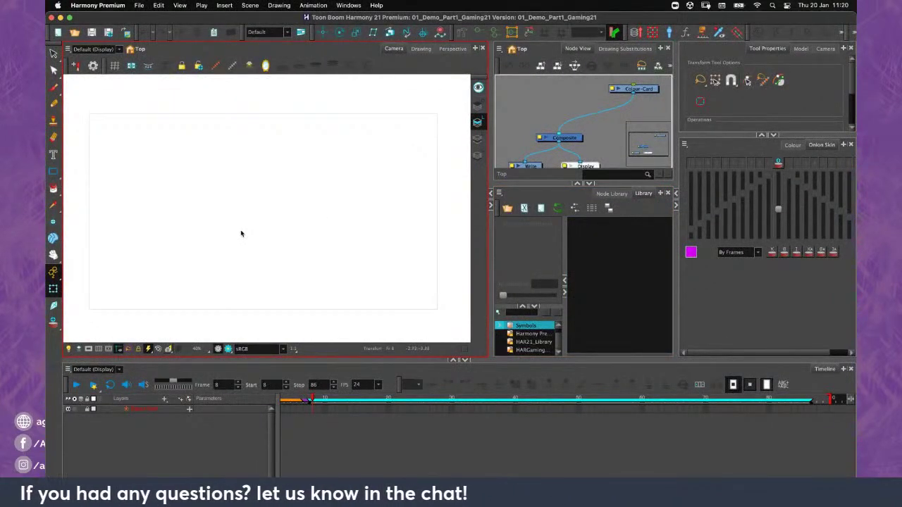
Switch the workspace to Game Demo and widen the Library view
click(575, 114)
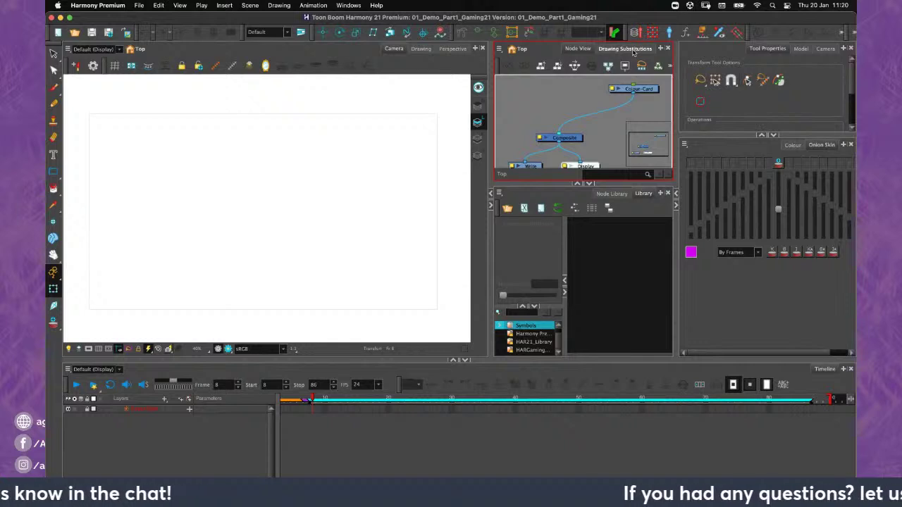
click(611, 197)
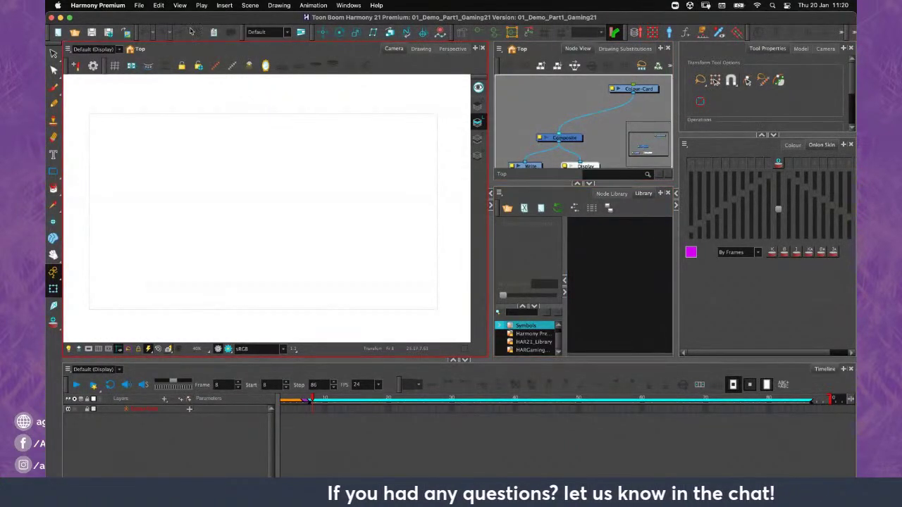
click(288, 33)
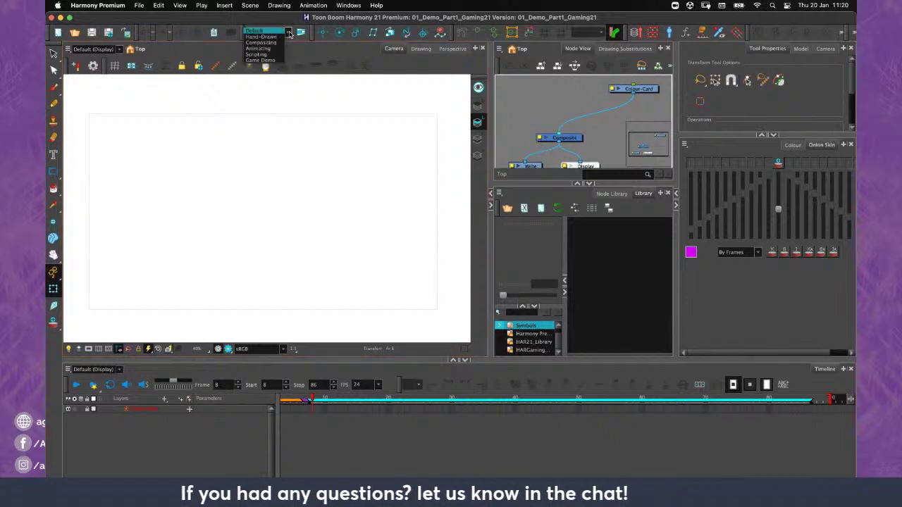
click(265, 59)
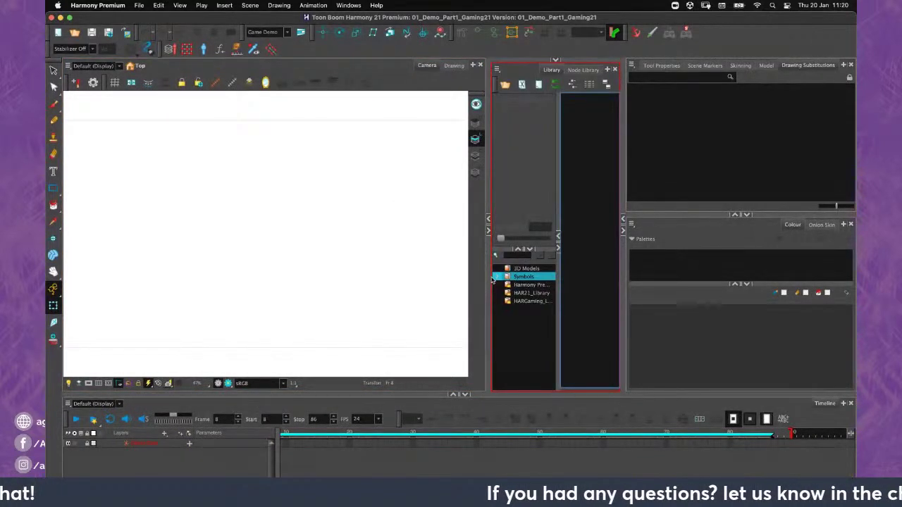
drag(490, 270, 422, 269)
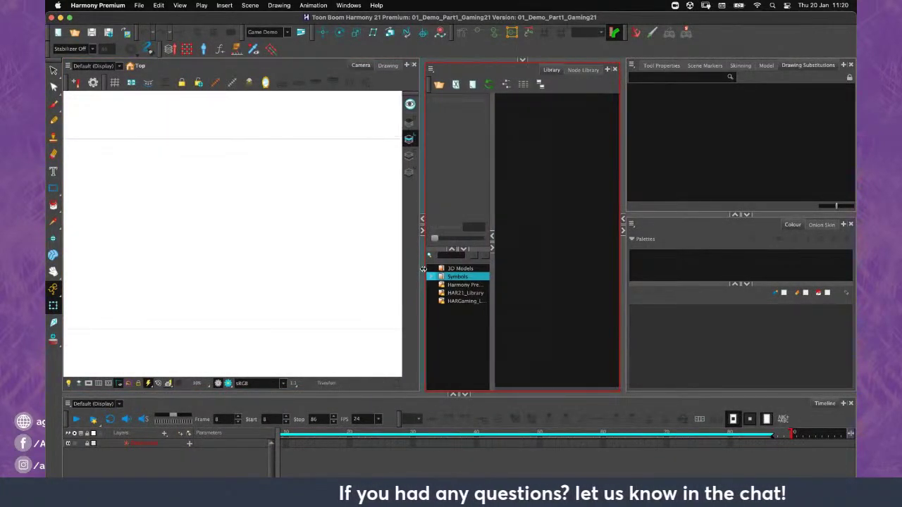
Import the 03a_Drawing_Tools.tpl template from the HARGaming library into the scene through the Camera view
click(468, 302)
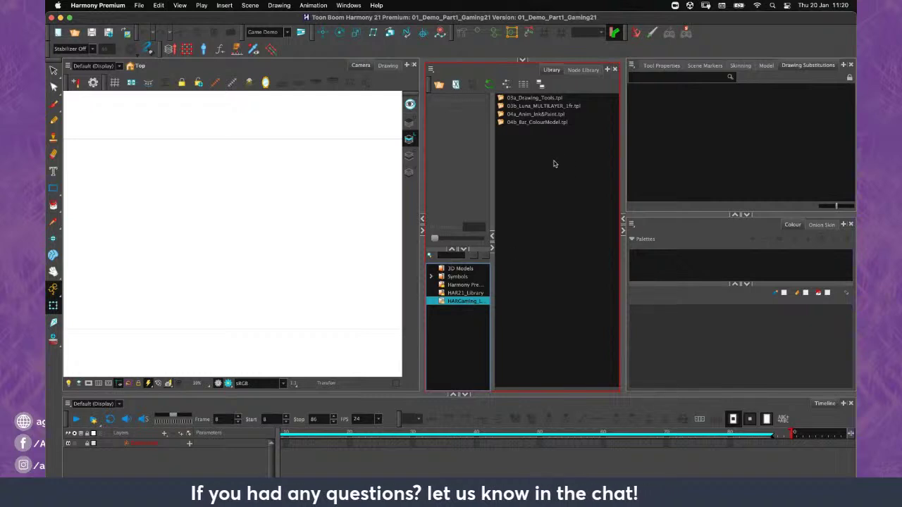
click(517, 123)
drag(517, 125, 571, 224)
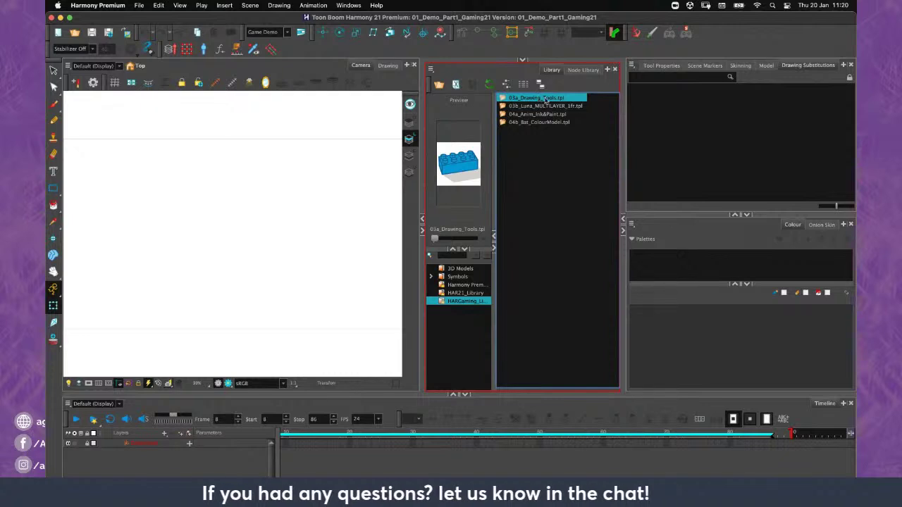
drag(548, 100, 174, 235)
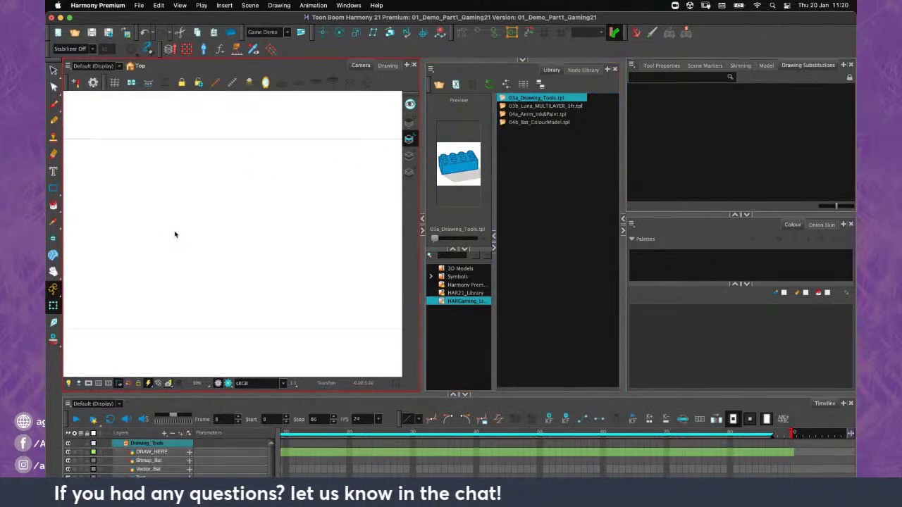
Show the Tool Properties, go to frame 1 to display the bitmap bat, and deselect the imported layers
click(660, 65)
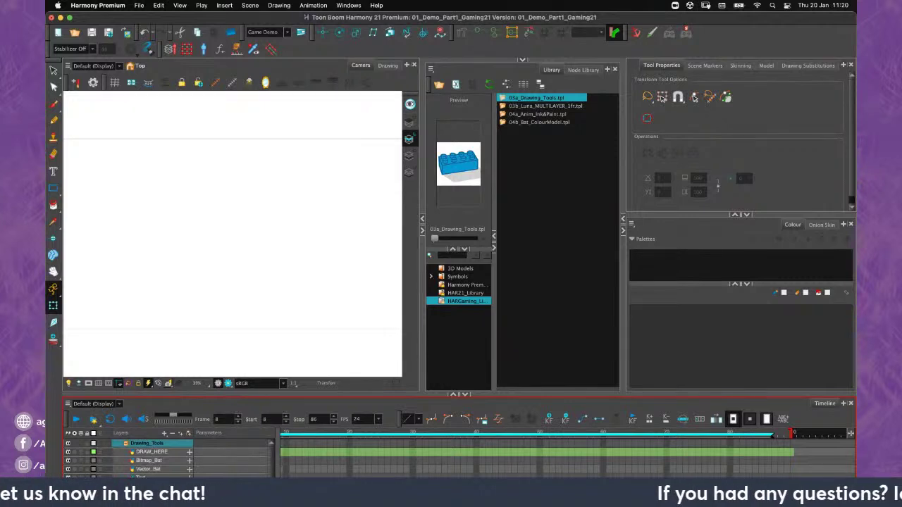
scroll(324, 433, up, 3)
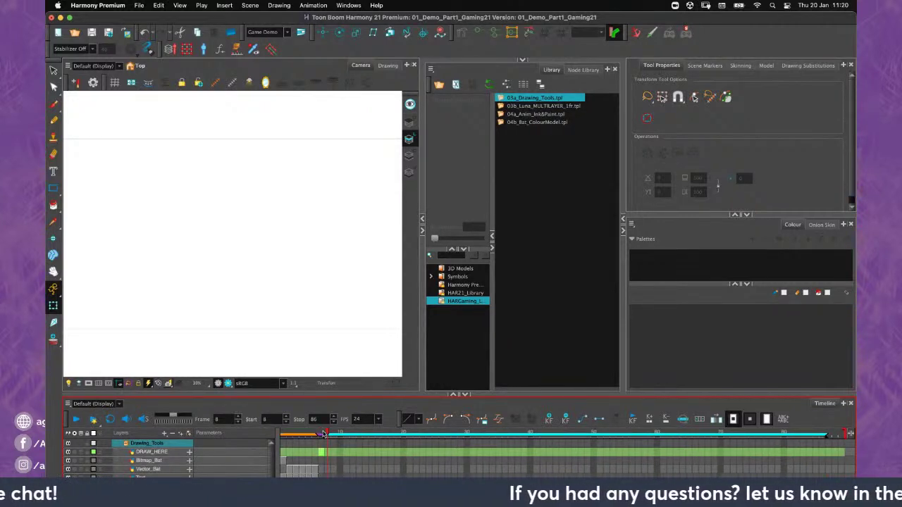
click(282, 433)
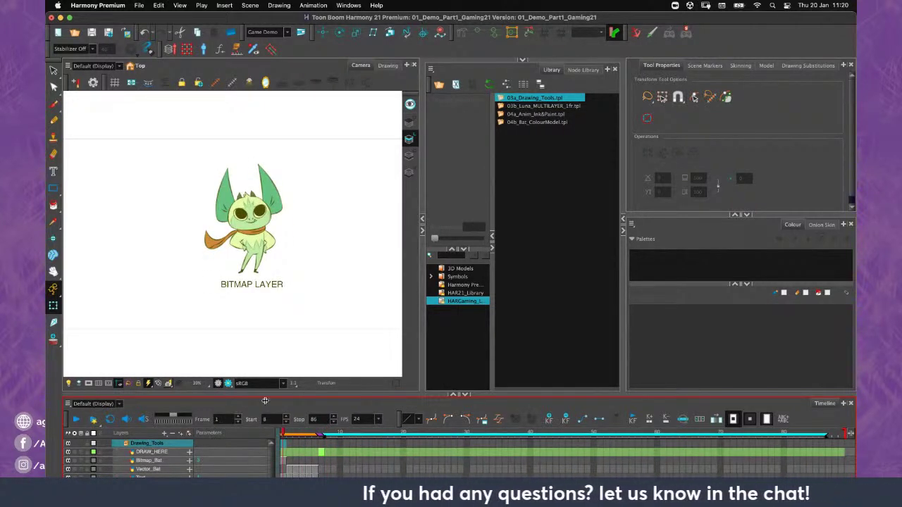
click(132, 275)
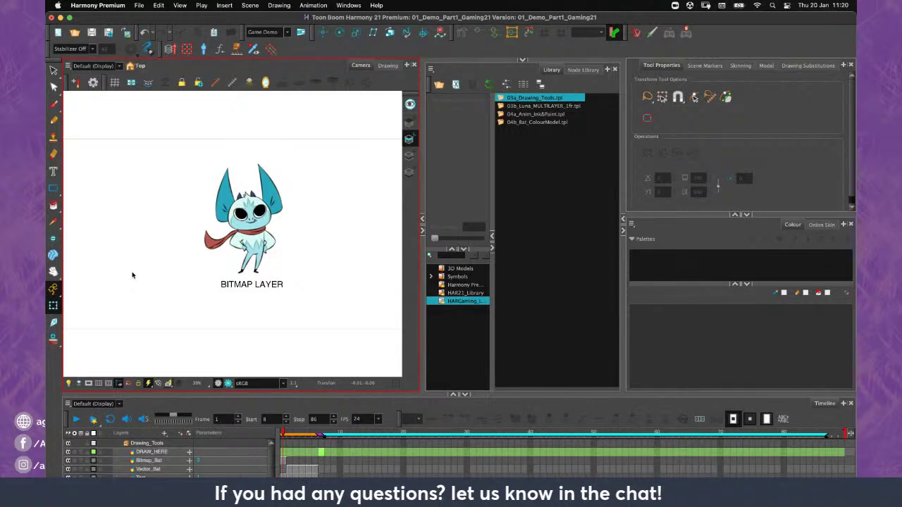
Collapse the Library view to enlarge the Camera view around the bat, and activate the Select tool
click(422, 231)
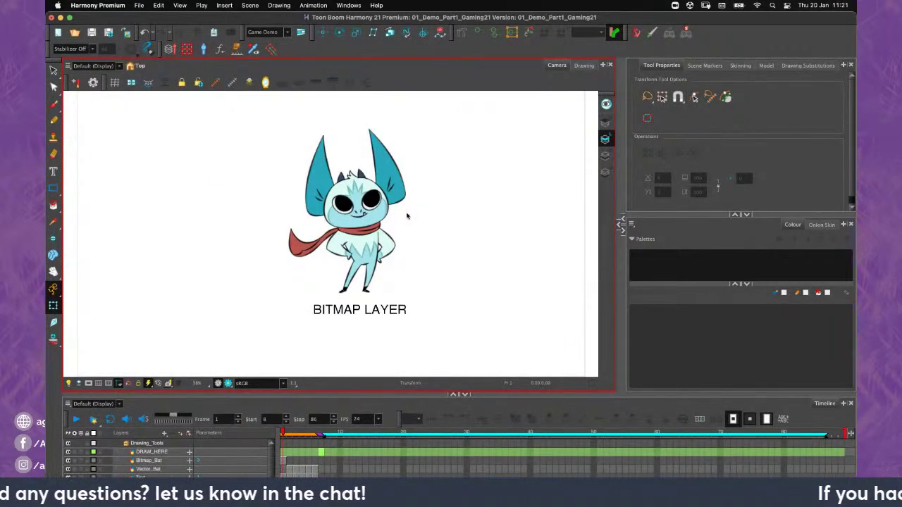
drag(425, 205, 391, 224)
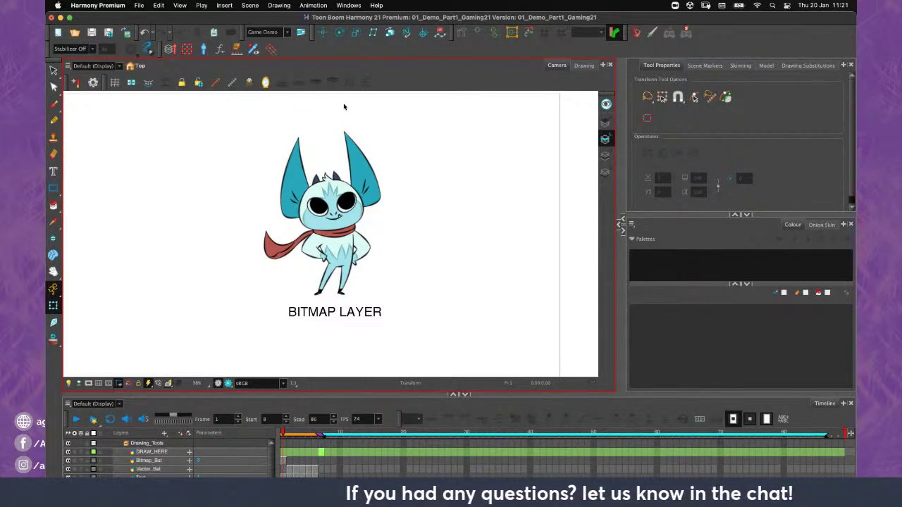
scroll(306, 243, up, 1)
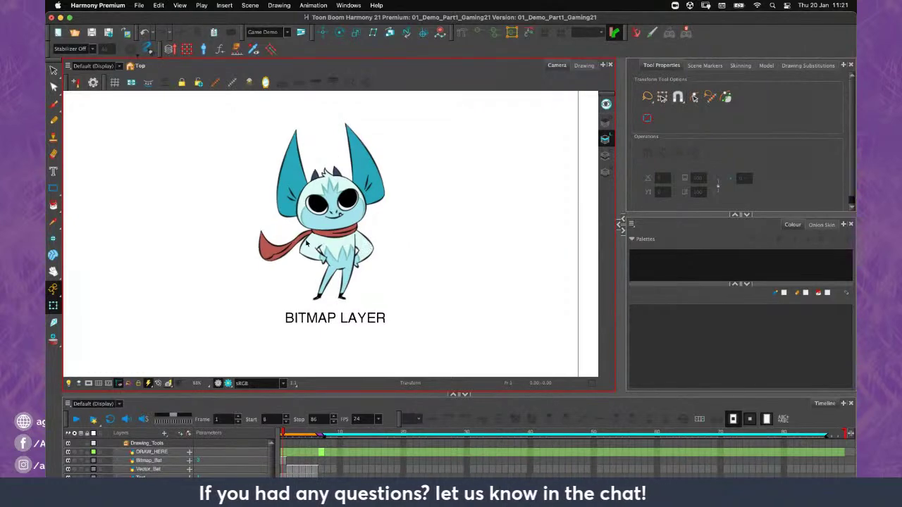
click(53, 69)
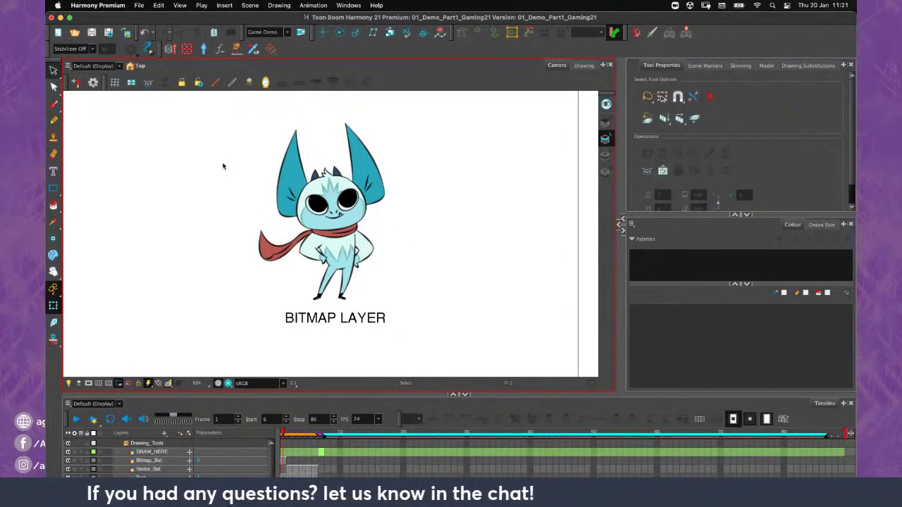
Examine the outline of the bitmap bat's ear at pixel level, finishing with the whole character in view
scroll(428, 162, up, 6)
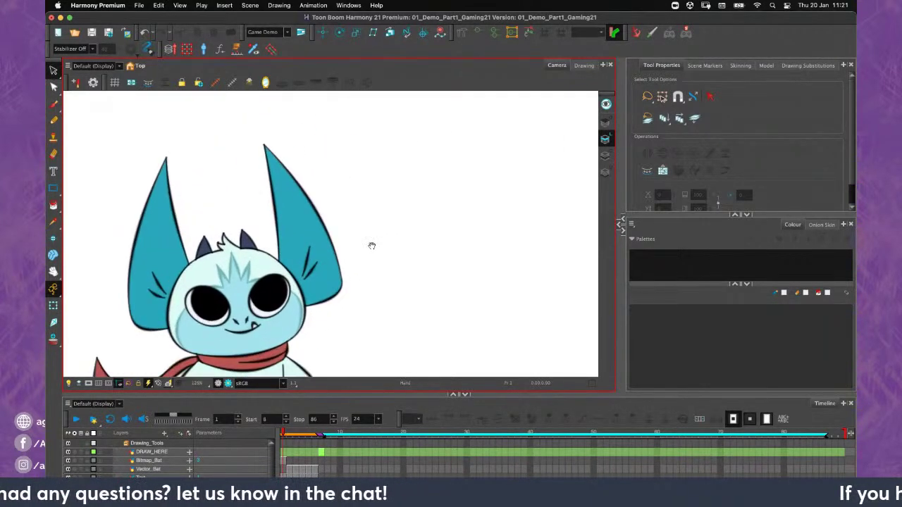
scroll(369, 245, up, 7)
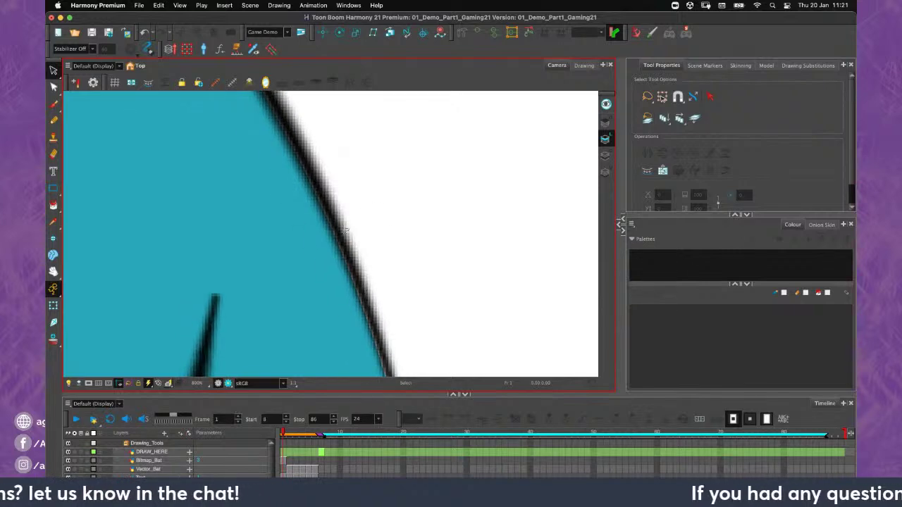
scroll(345, 232, down, 4)
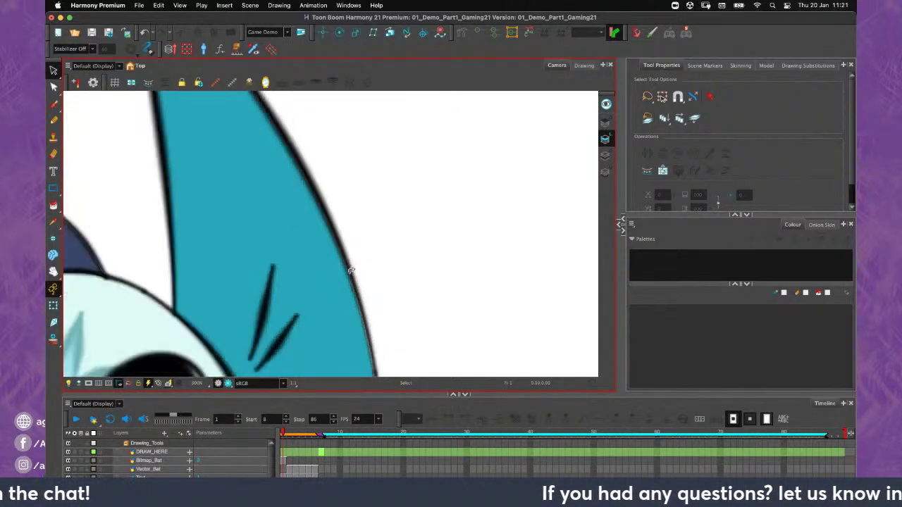
scroll(361, 276, down, 4)
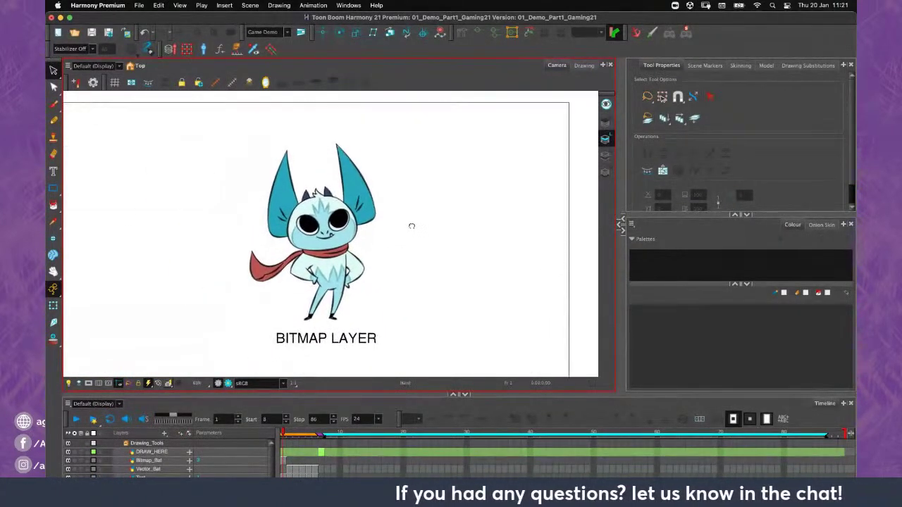
Move the bitmap bat's line art beside its colour fills, undo the move, and deselect the artwork
click(311, 206)
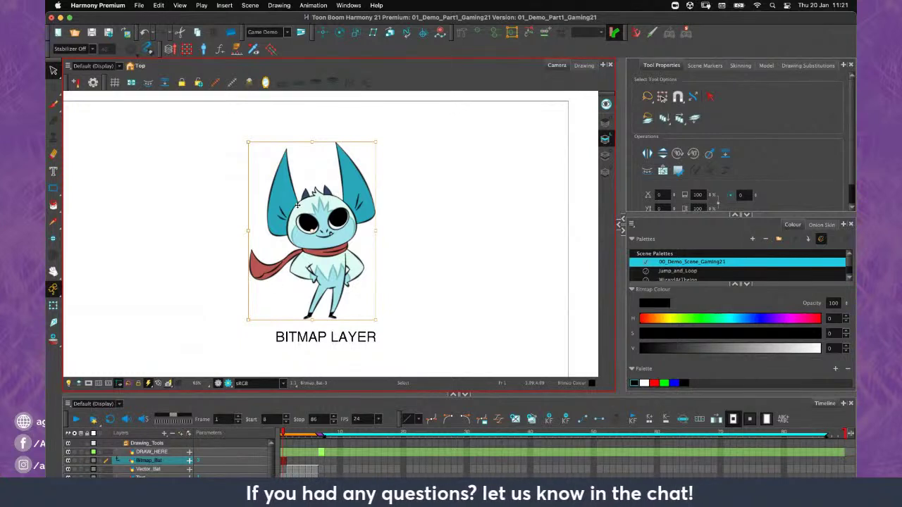
mouse_move(293, 211)
mouse_down()
mouse_move(405, 220)
mouse_move(451, 205)
mouse_up()
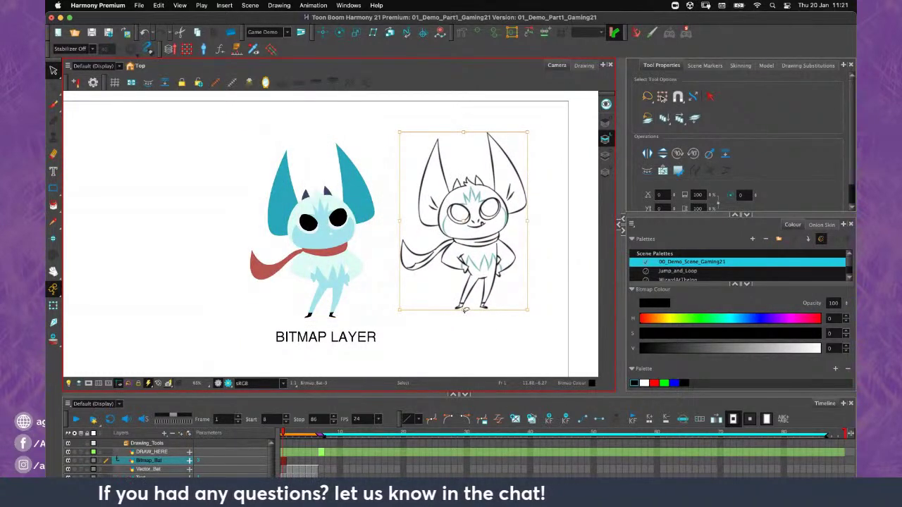
key(ctrl+z)
click(435, 247)
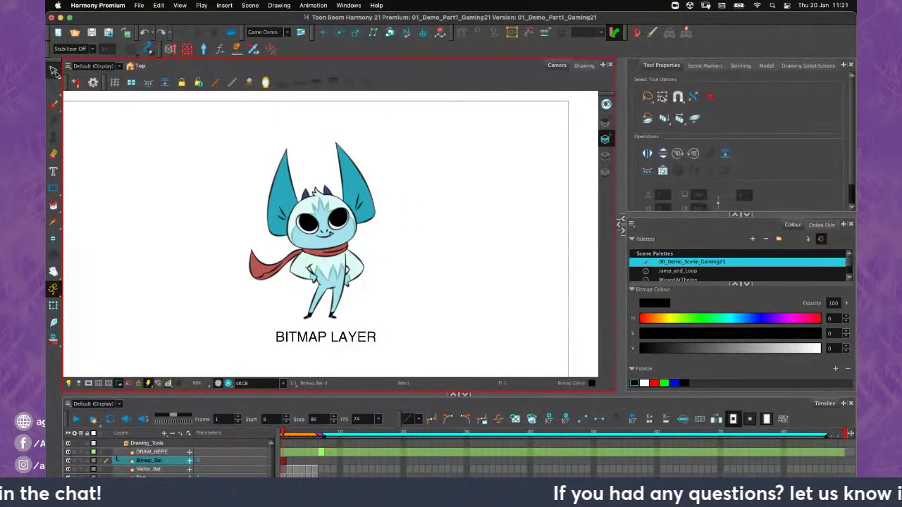
Select the bitmap bat's line art, try reshaping it vertically, undo the change, and deselect it
click(93, 65)
click(127, 100)
click(320, 233)
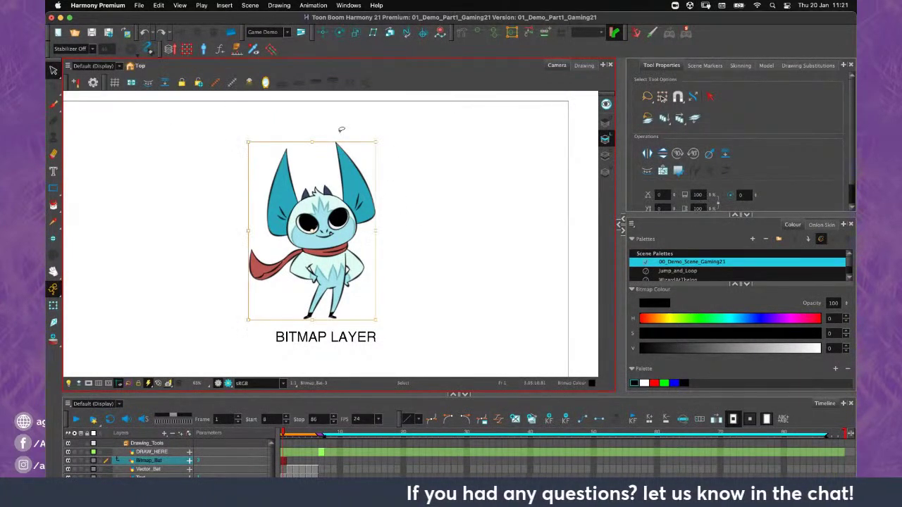
drag(312, 141, 312, 187)
key(super+z)
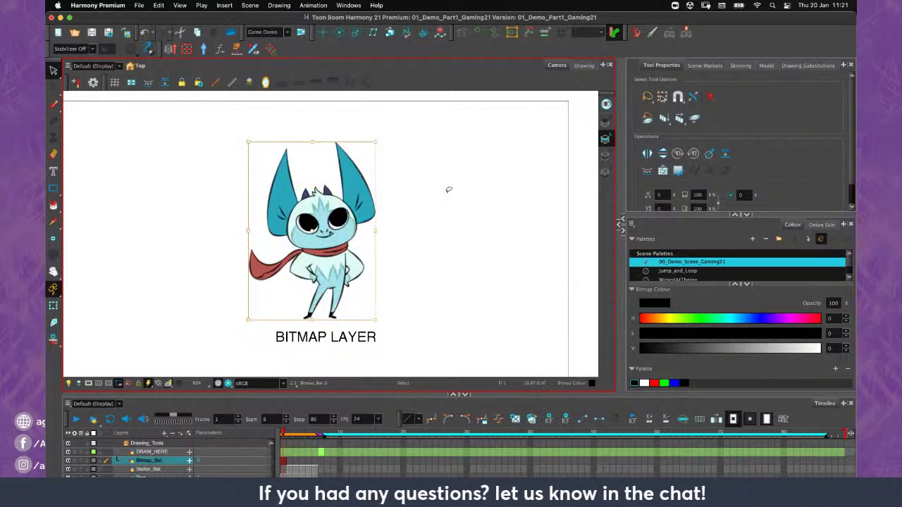
click(447, 187)
Try a freehand cut on the bitmap bat with the Cutter tool, undo it, and return to the Select tool
click(54, 70)
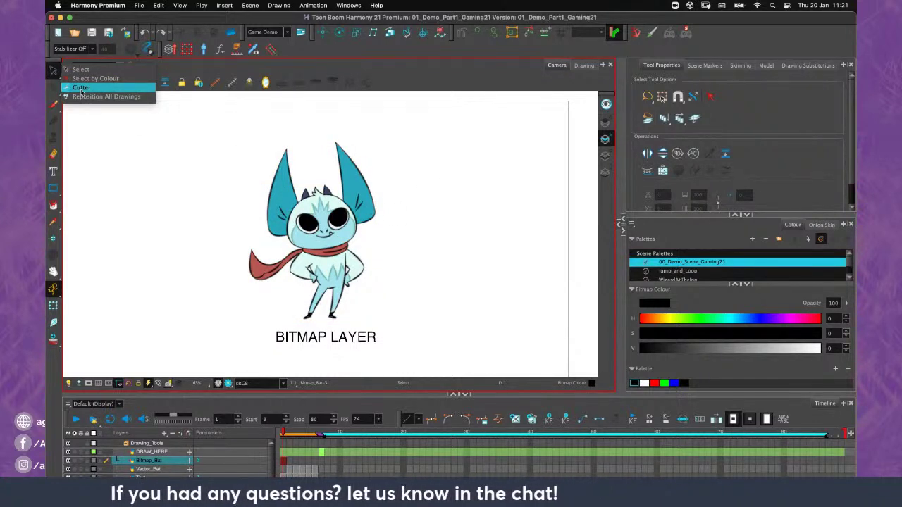
click(122, 89)
mouse_move(415, 201)
mouse_down()
mouse_move(322, 189)
mouse_move(405, 196)
mouse_move(437, 161)
mouse_up()
key(super+z)
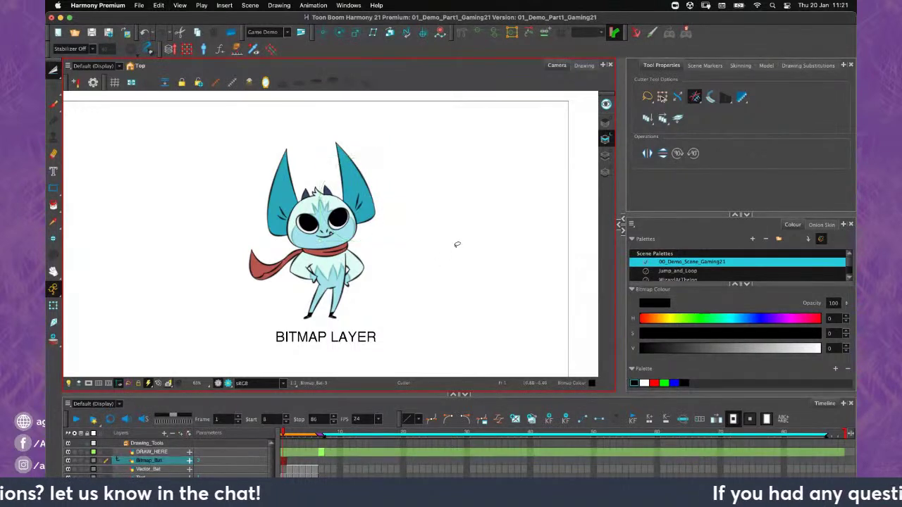
drag(406, 257, 397, 227)
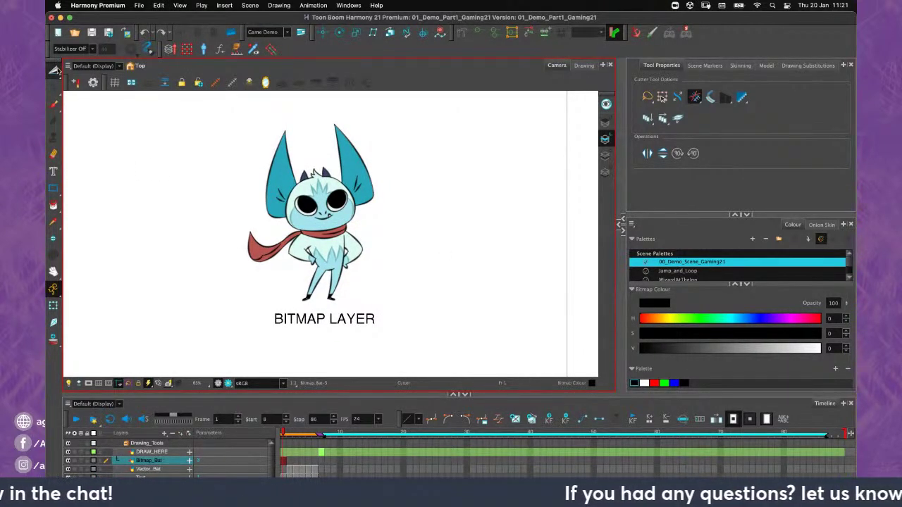
click(54, 71)
click(79, 70)
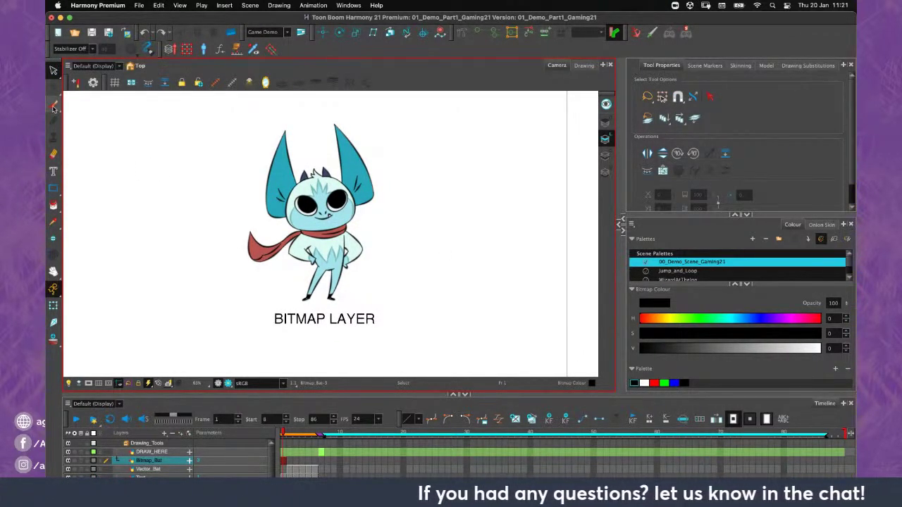
Activate the Brush tool and review its bitmap size, flow and opacity settings and its list of presets
click(54, 106)
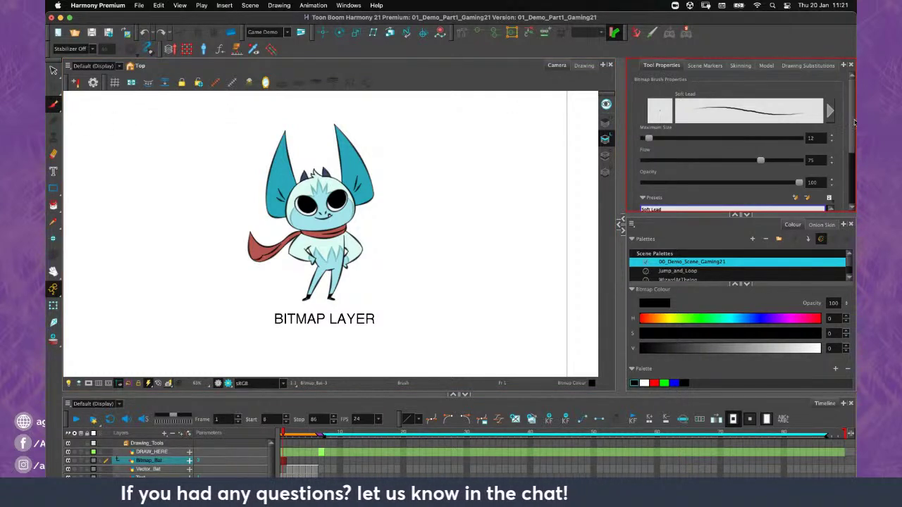
mouse_move(853, 124)
mouse_down()
mouse_move(853, 173)
mouse_move(852, 113)
mouse_up()
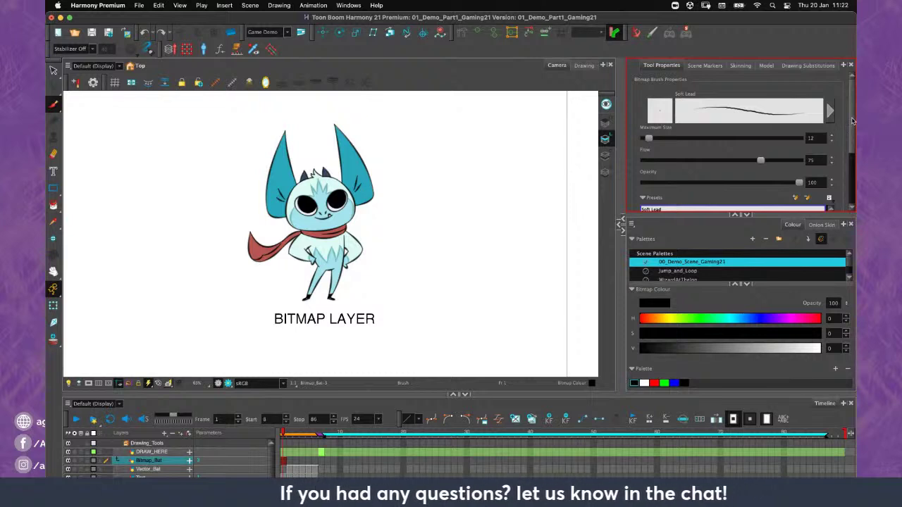
drag(851, 121, 850, 164)
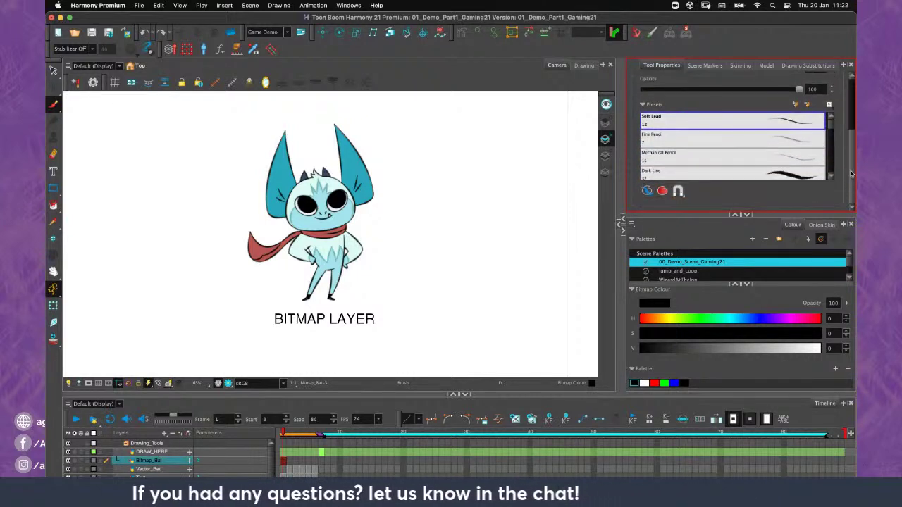
mouse_move(831, 123)
mouse_down()
mouse_move(832, 168)
mouse_move(831, 120)
mouse_move(854, 92)
mouse_up()
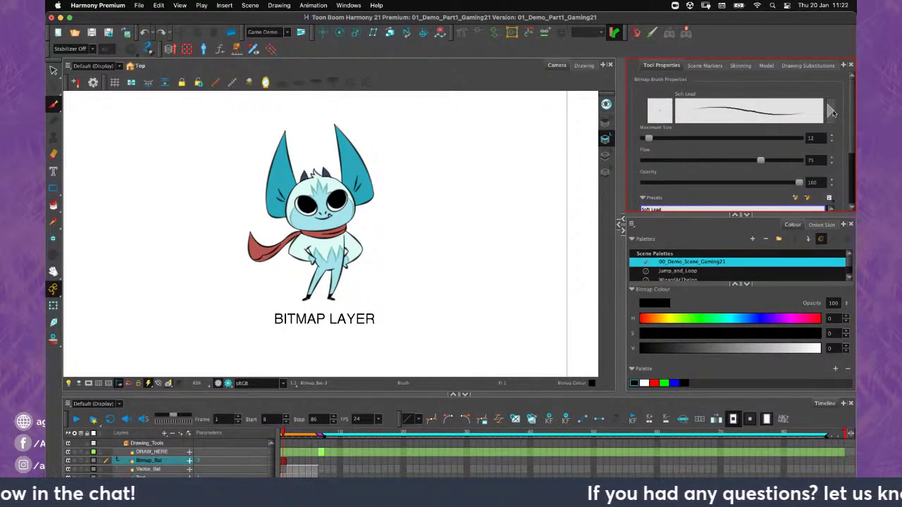
Open the Soft Lead brush's detailed properties, try the Brush01 tip, and restore the Circle tip
click(830, 113)
drag(510, 277, 622, 59)
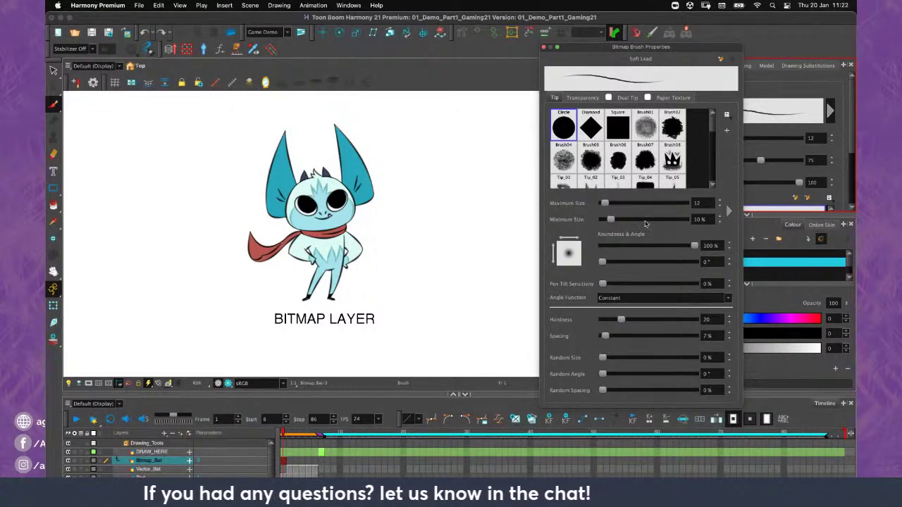
mouse_move(714, 124)
mouse_down()
mouse_move(716, 192)
mouse_move(716, 118)
mouse_up()
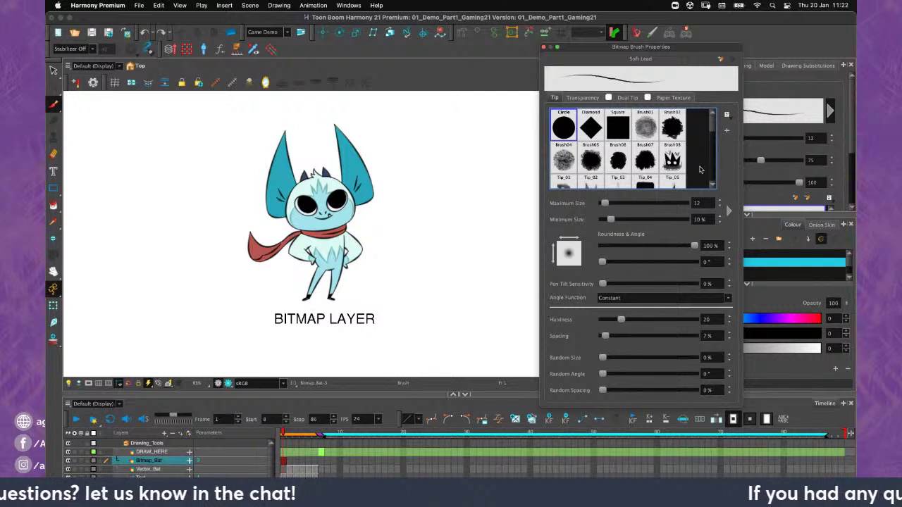
click(648, 129)
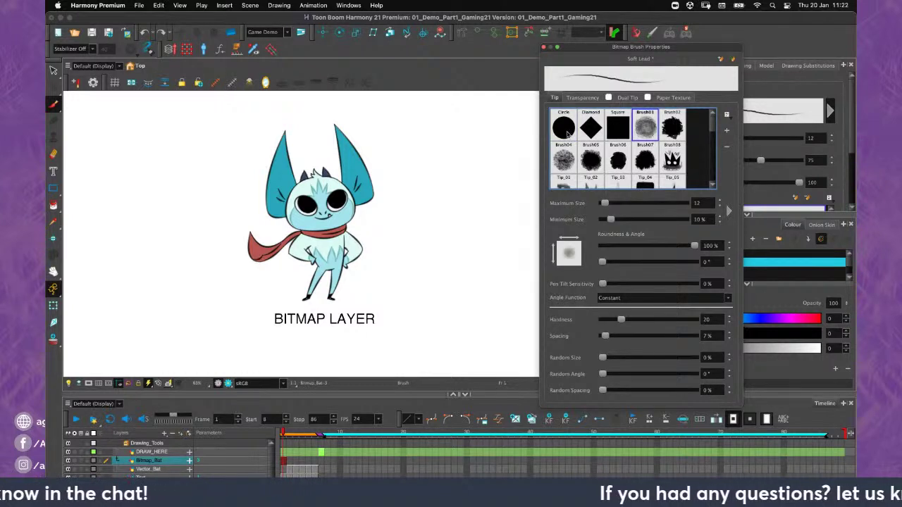
click(563, 129)
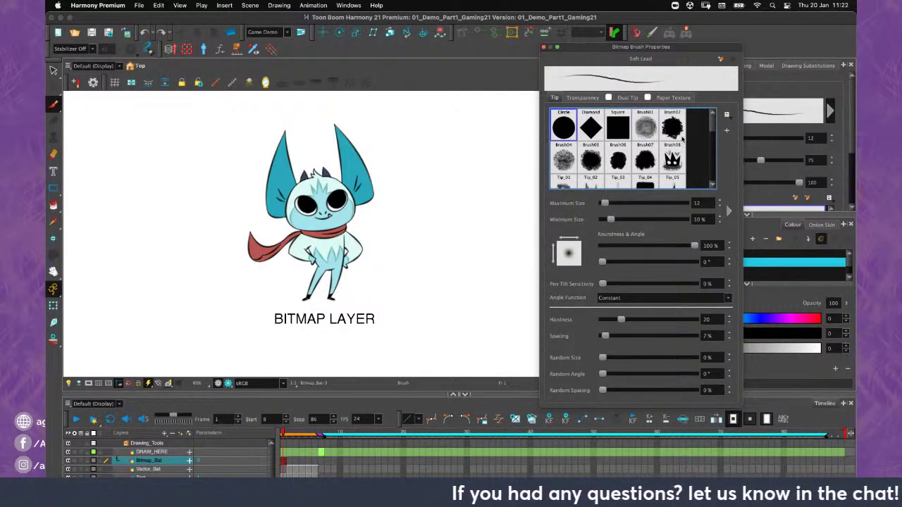
Review the brush's Size Properties, including pressure, tilt, speed and taper options, and close them
click(728, 211)
drag(775, 206, 789, 126)
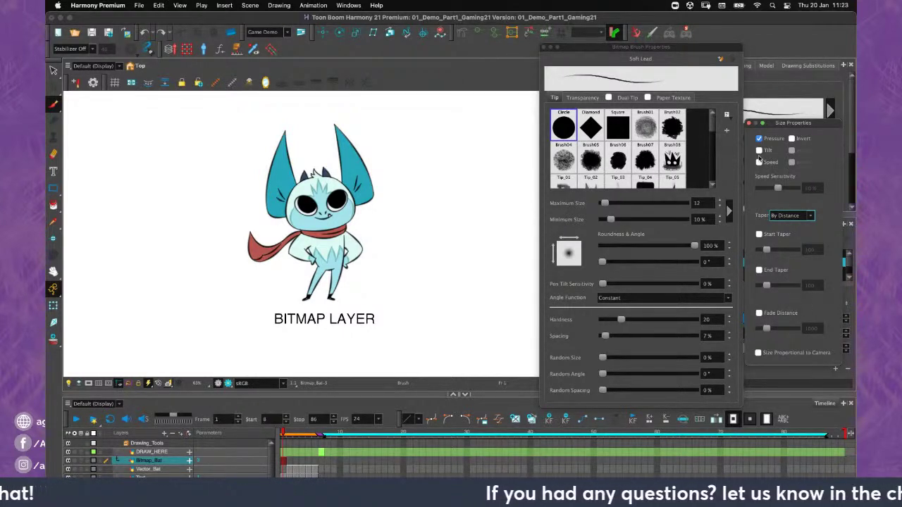
click(749, 123)
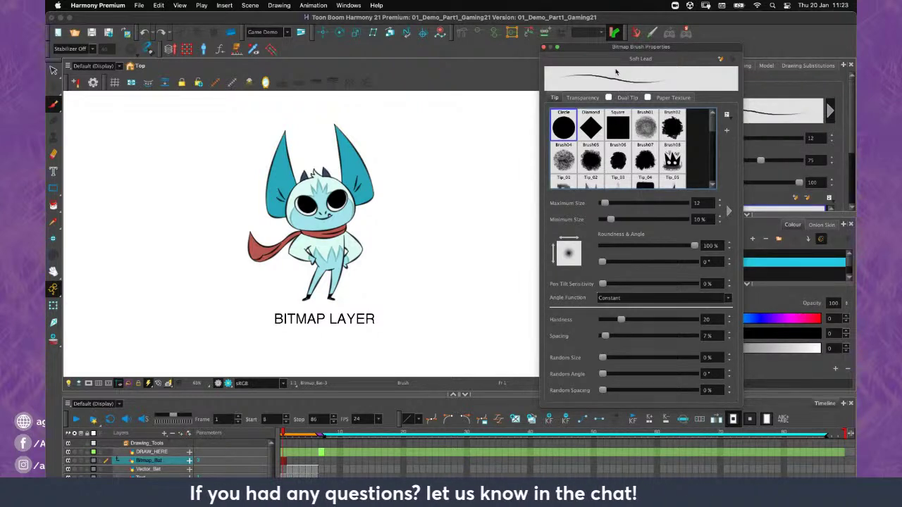
Review the brush's Transparency, Dual Tip and Paper Texture settings, close the detailed properties, and look over the presets again
click(582, 98)
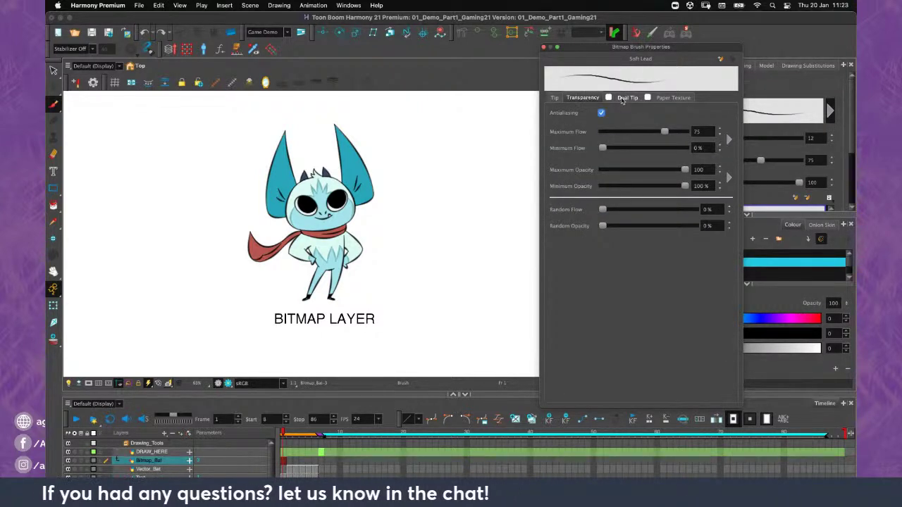
click(623, 98)
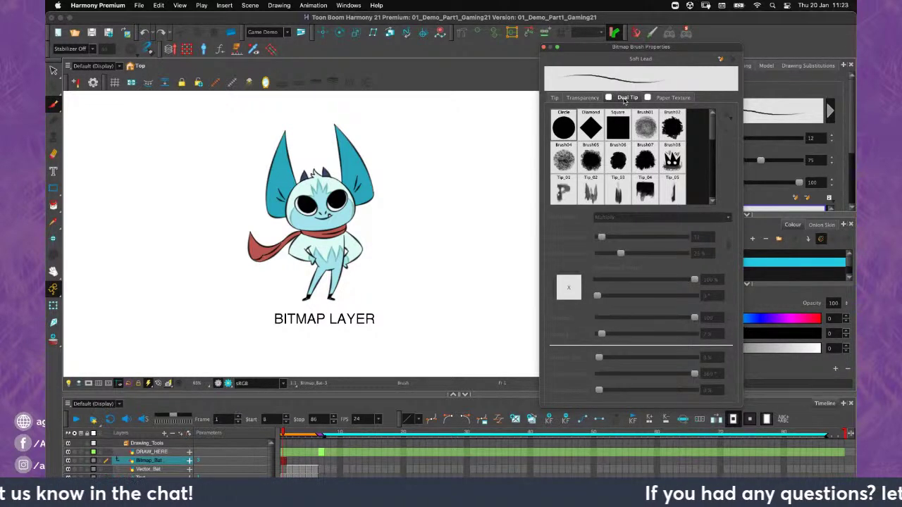
click(668, 98)
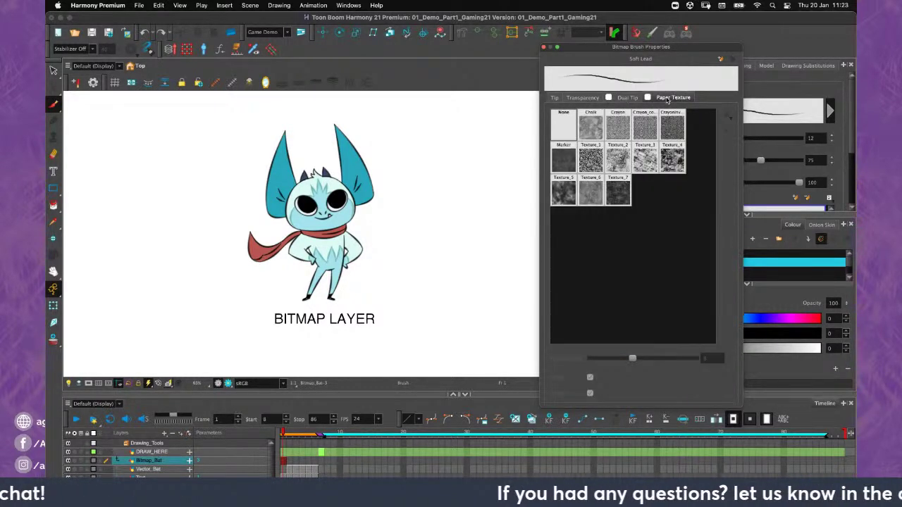
click(554, 98)
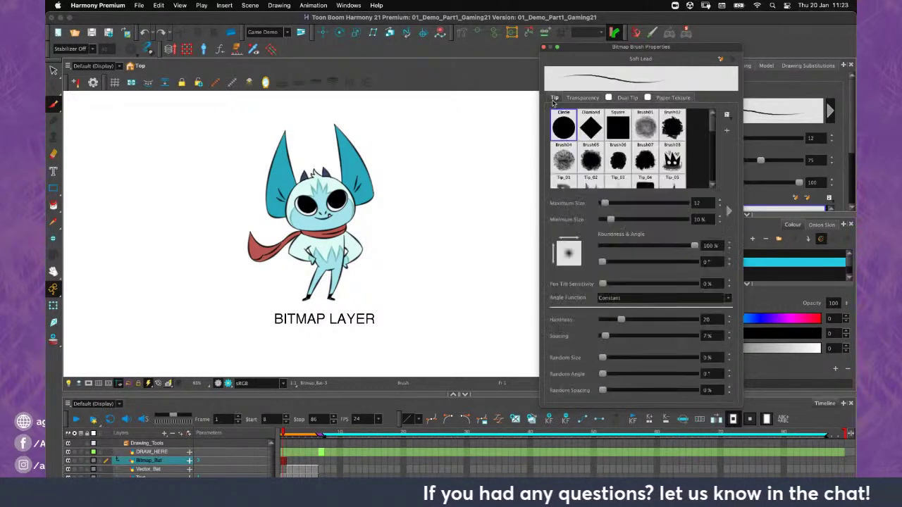
click(543, 48)
scroll(852, 129, down, 5)
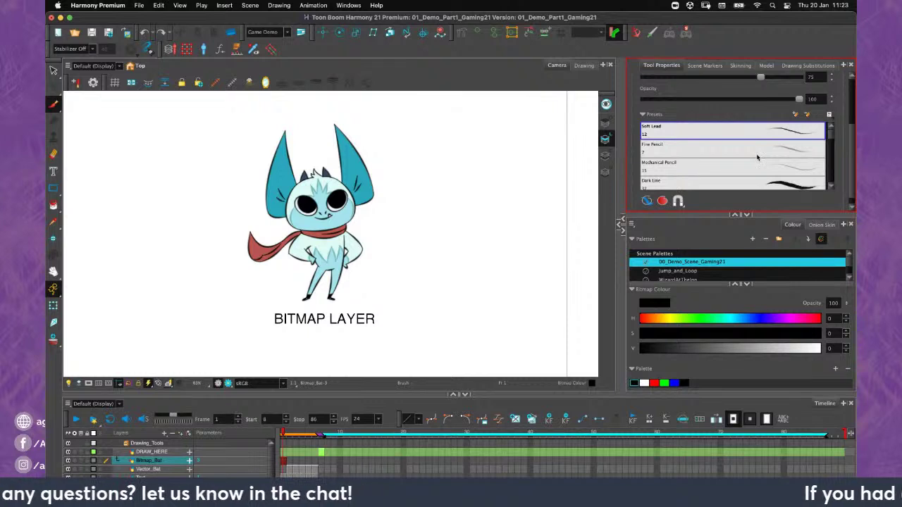
scroll(734, 142, up, 5)
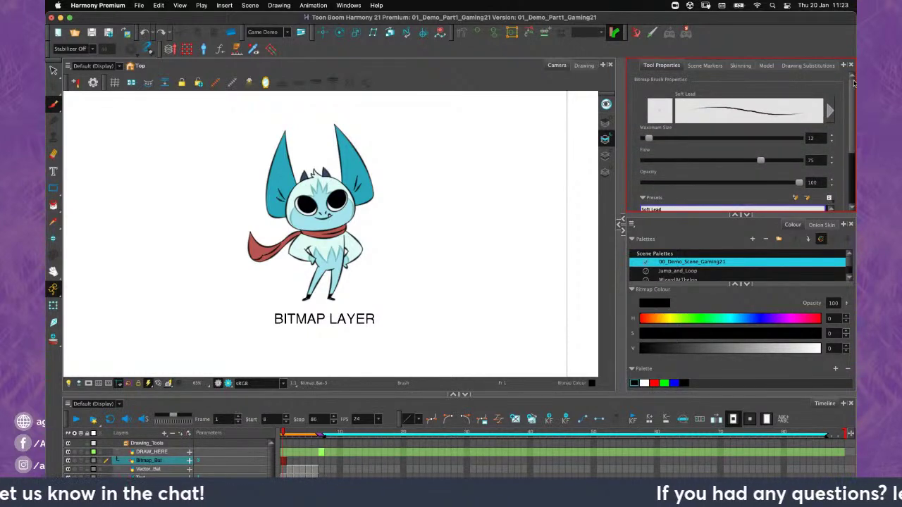
Display the Vector_Bat drawing at frame 2 and activate the Select tool
scroll(393, 219, up, 3)
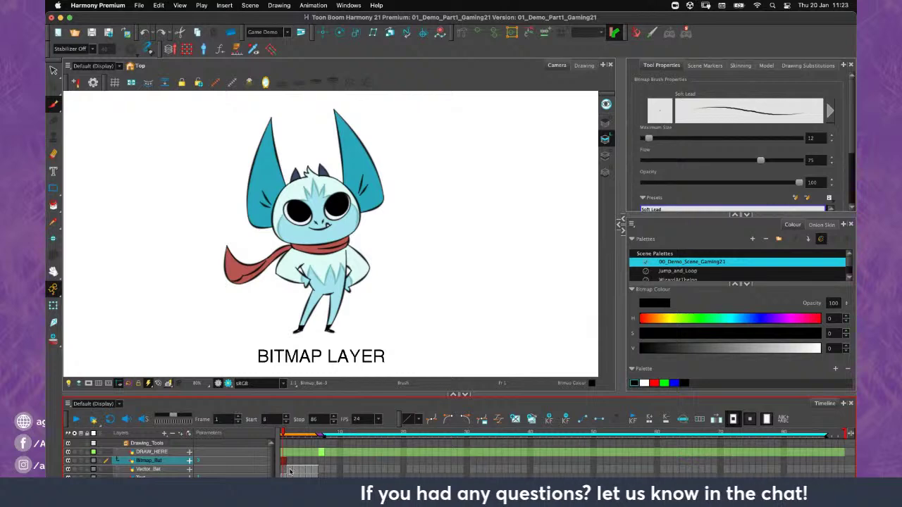
click(290, 468)
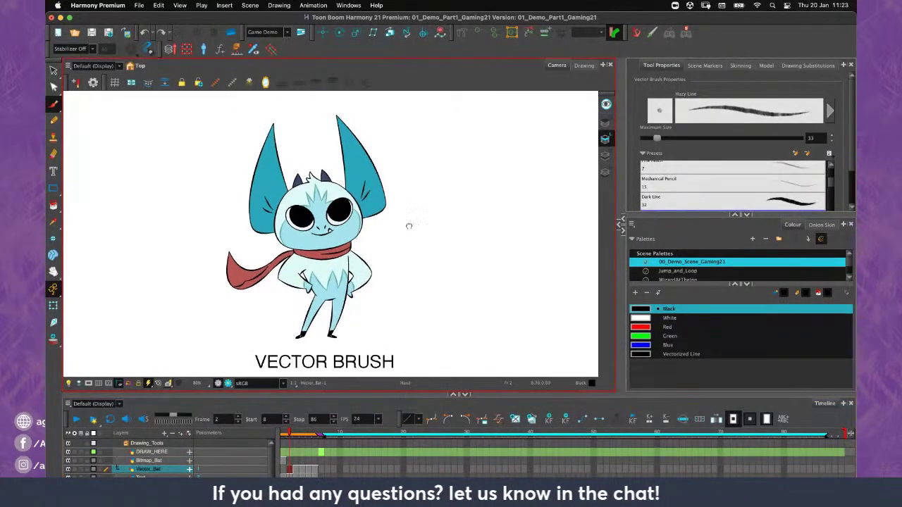
click(53, 70)
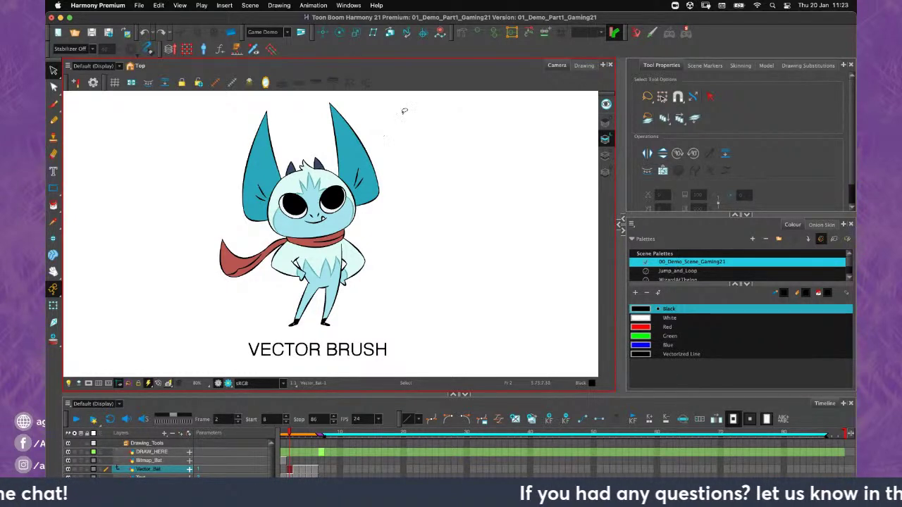
Examine the outline of the vector bat's ear at high magnification
scroll(404, 110, up, 5)
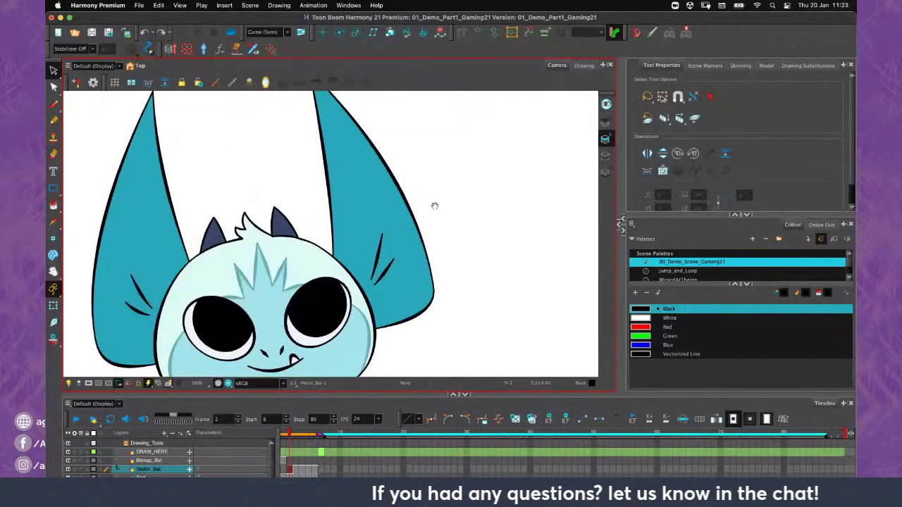
scroll(434, 206, up, 5)
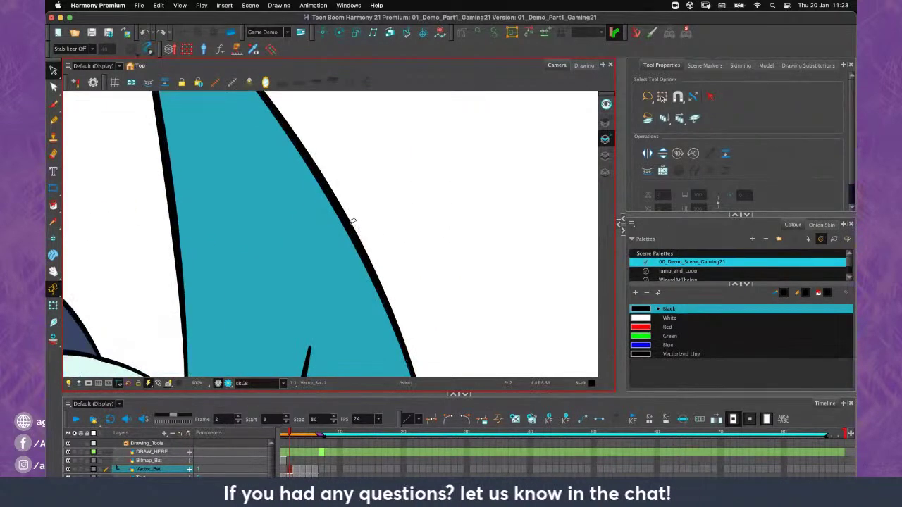
scroll(353, 222, up, 8)
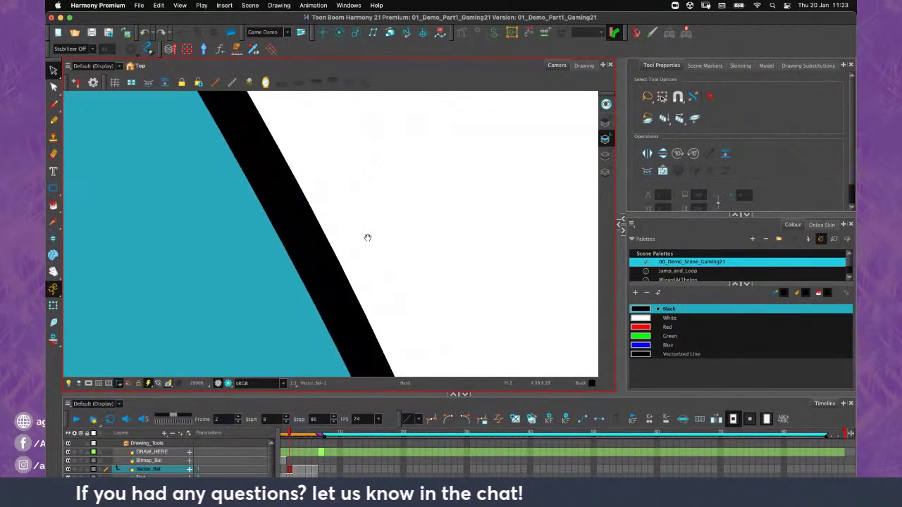
Try moving the outer outline stroke of the vector bat's ear away from its fill and rotating it, and undo both changes
scroll(381, 219, up, 3)
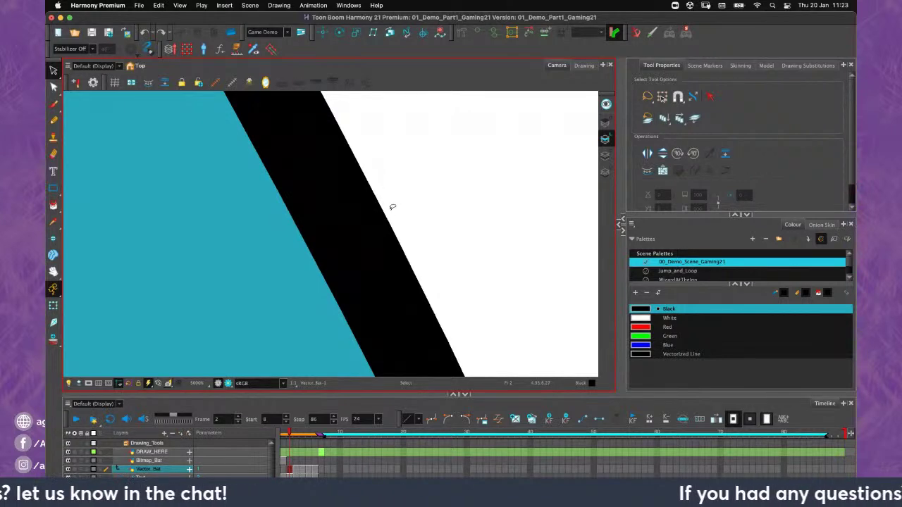
scroll(392, 208, down, 8)
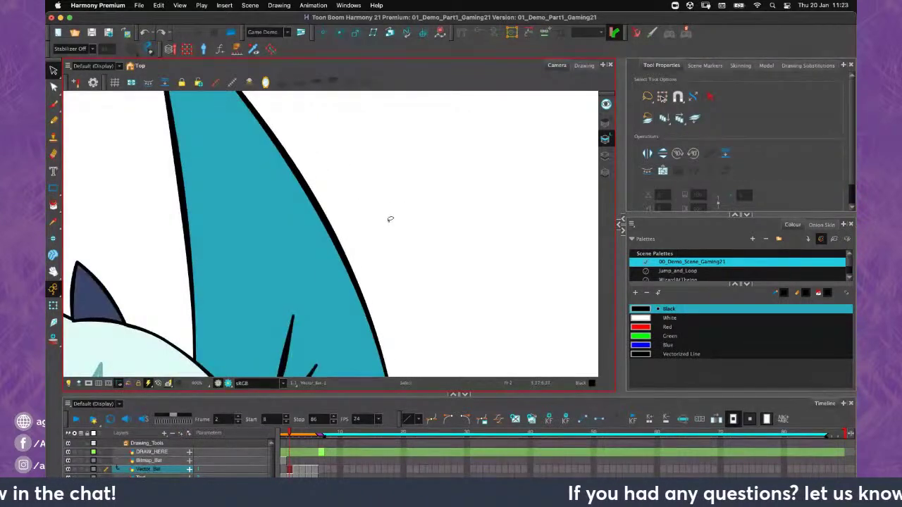
scroll(389, 219, down, 6)
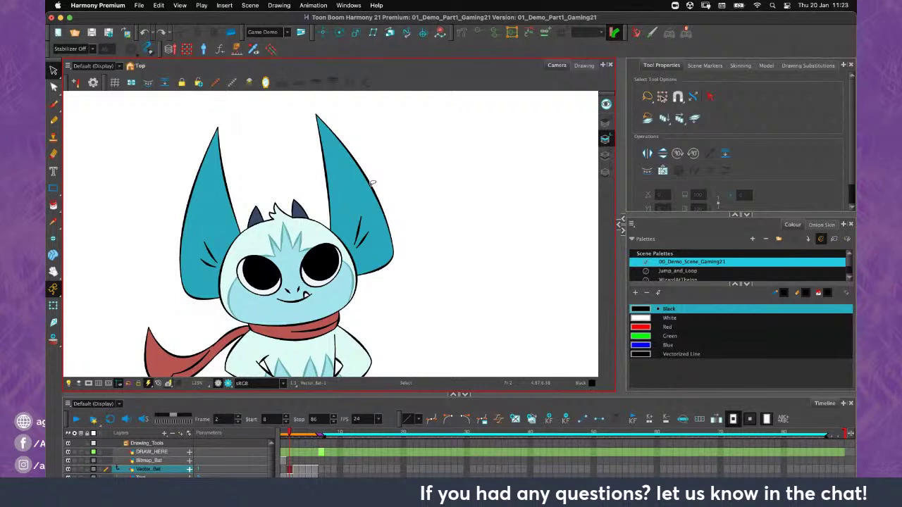
click(372, 182)
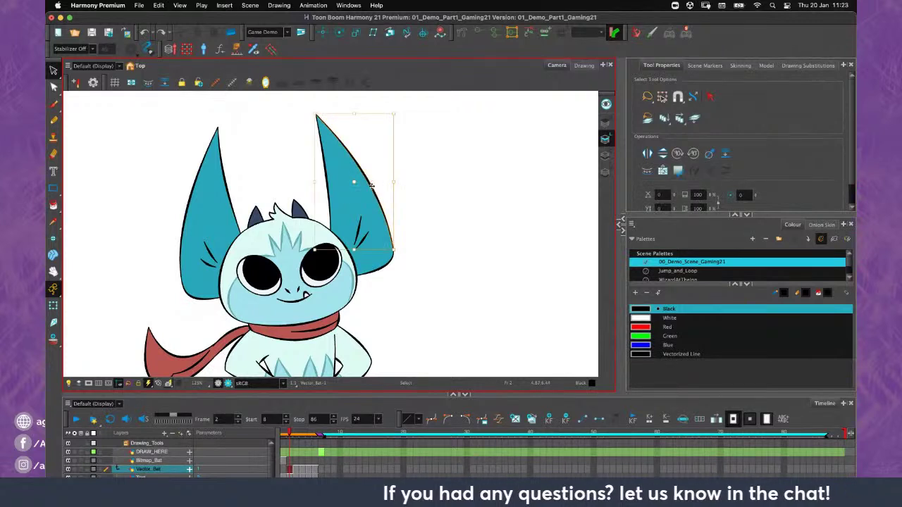
drag(373, 183, 419, 178)
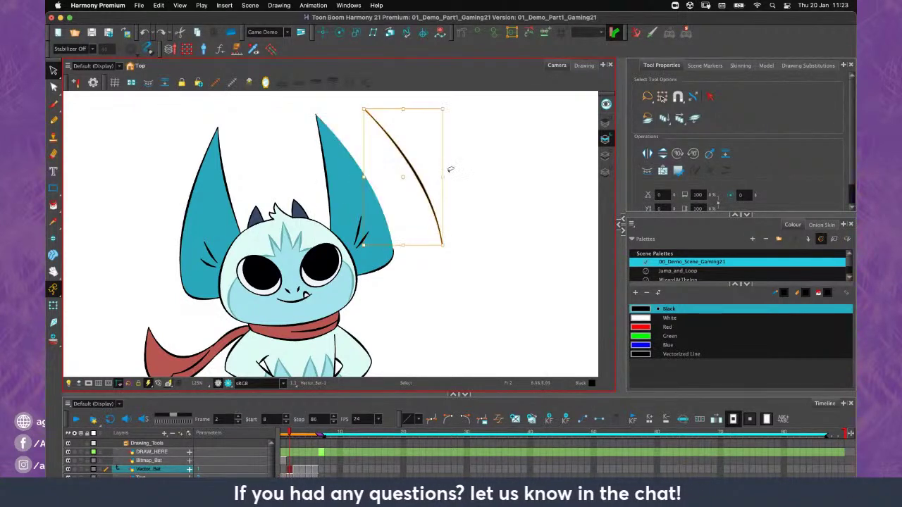
drag(447, 248, 380, 275)
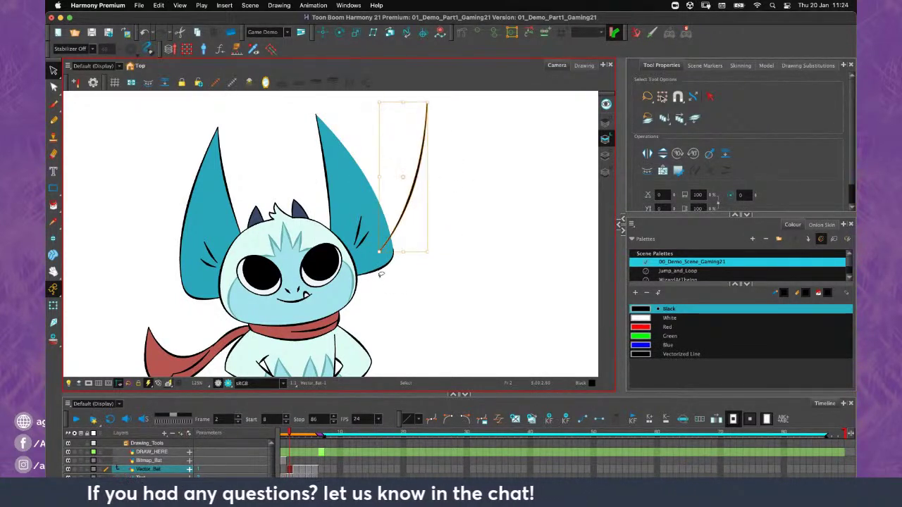
key(super+z)
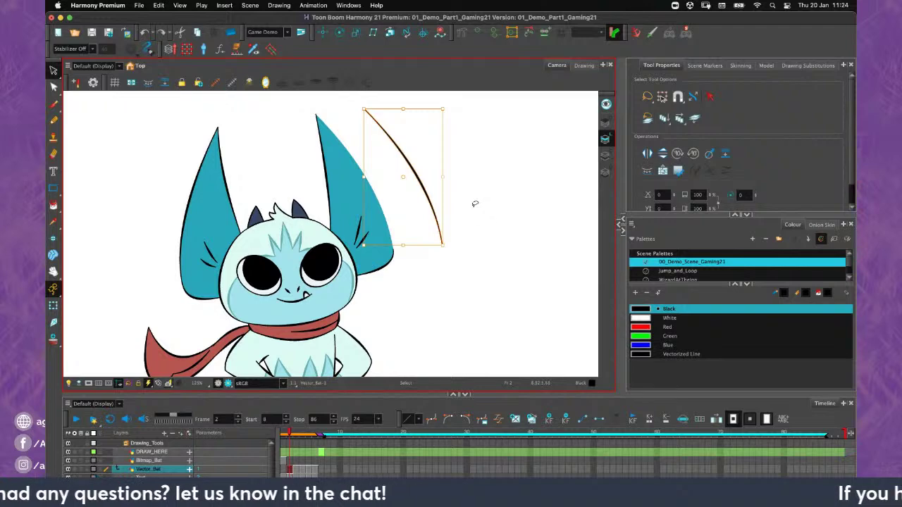
key(super+z)
Activate the Brush tool, display its detailed properties and set the brush type to Solid Vector
scroll(450, 211, down, 4)
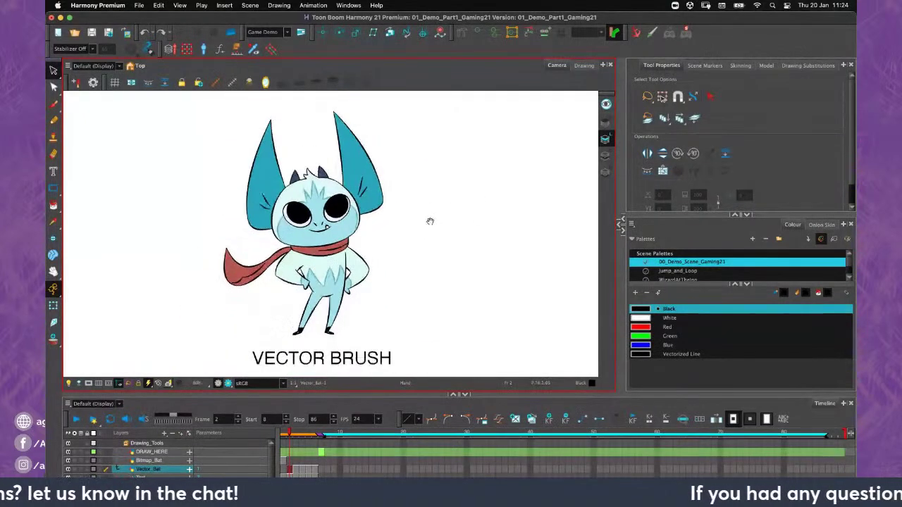
mouse_move(430, 221)
mouse_down()
mouse_move(425, 232)
mouse_move(425, 206)
mouse_up()
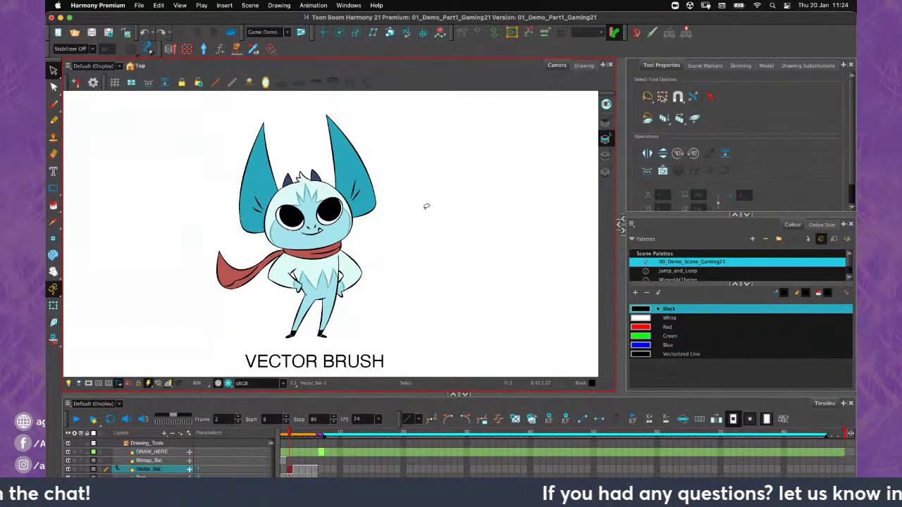
click(53, 104)
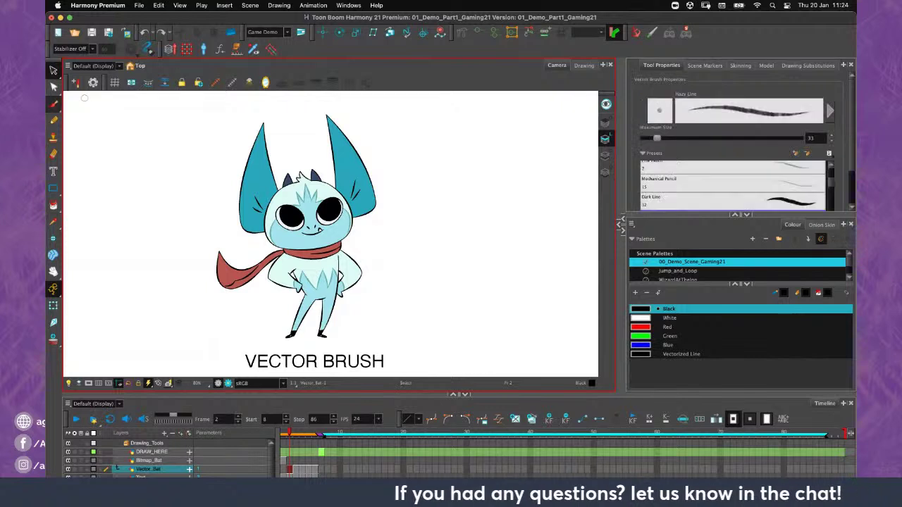
click(829, 111)
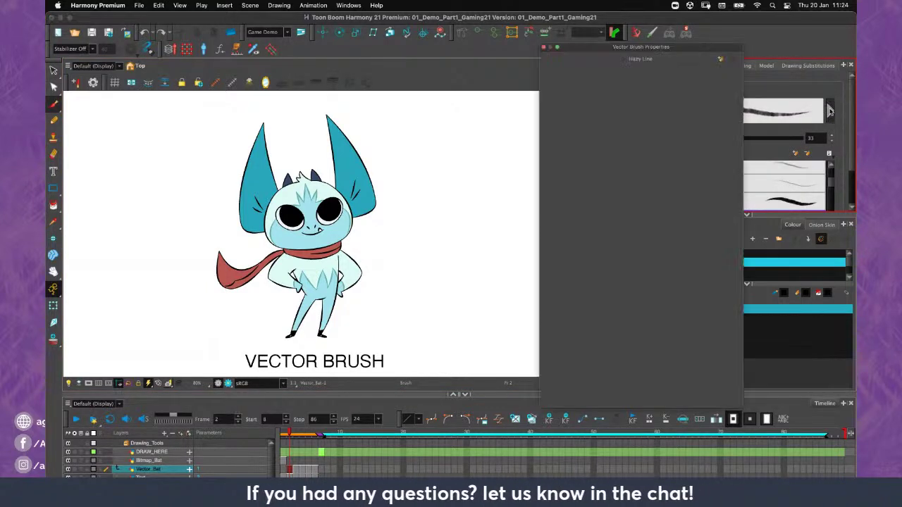
click(628, 113)
click(629, 113)
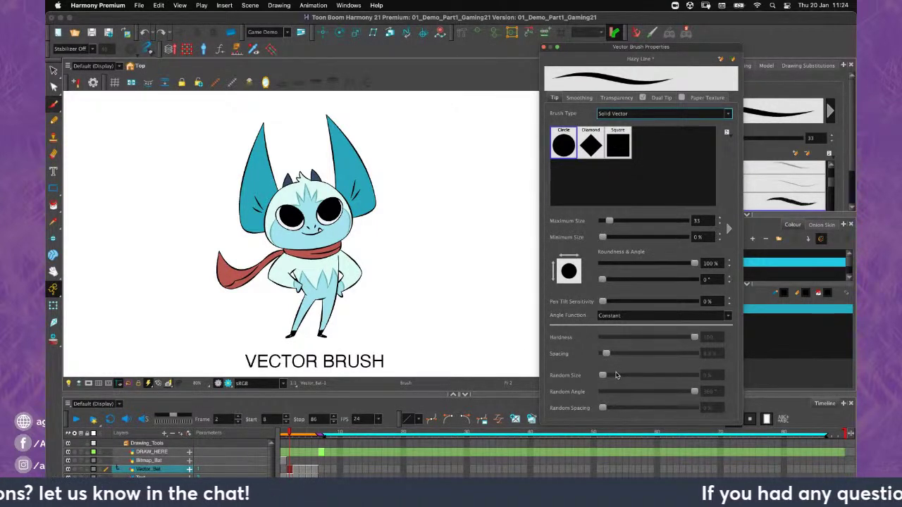
Set the brush type back to Textured Vector and close the detailed brush properties
click(633, 117)
click(633, 119)
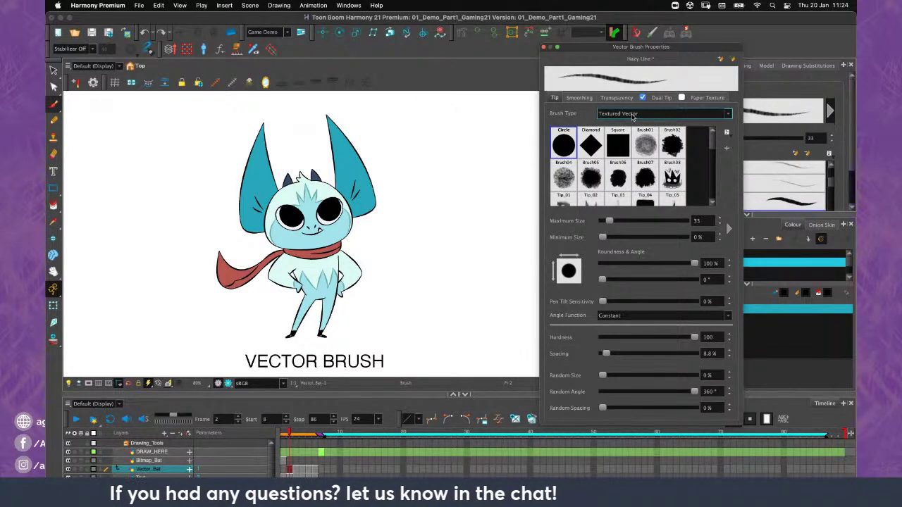
click(544, 48)
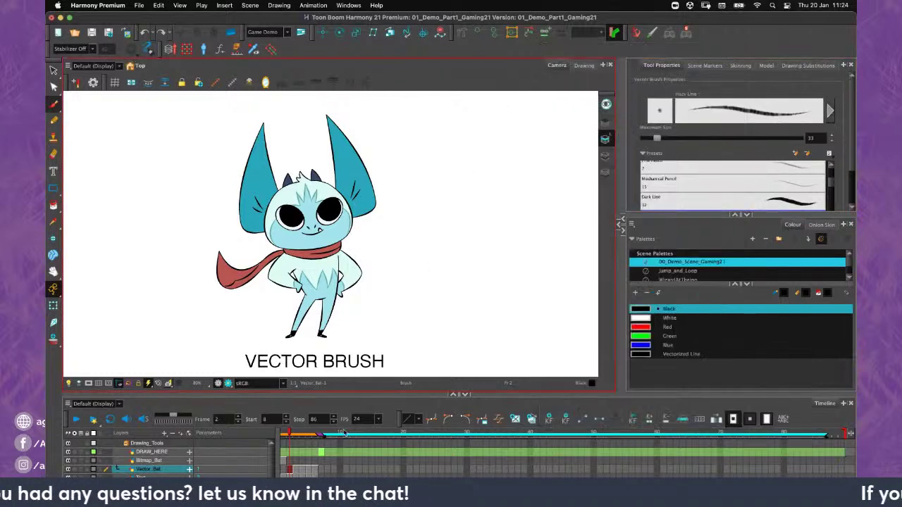
Display the textured version of the Vector_Bat drawing at frame 3 and examine its ear outline at high magnification
click(296, 471)
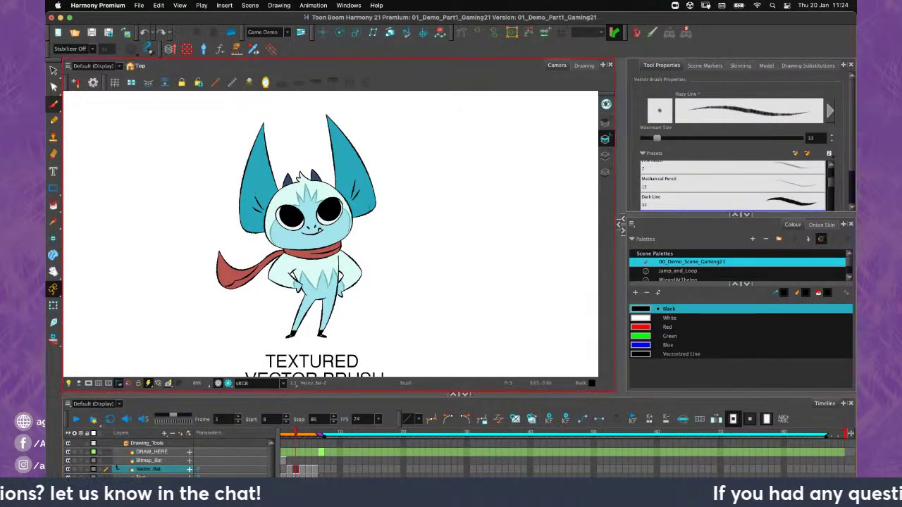
scroll(384, 211, up, 1)
scroll(384, 210, up, 4)
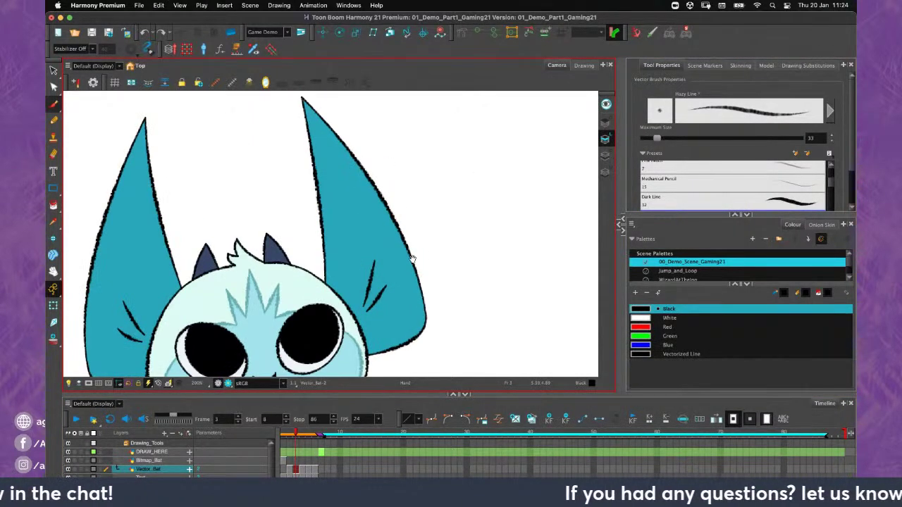
drag(436, 215, 362, 221)
scroll(361, 221, up, 7)
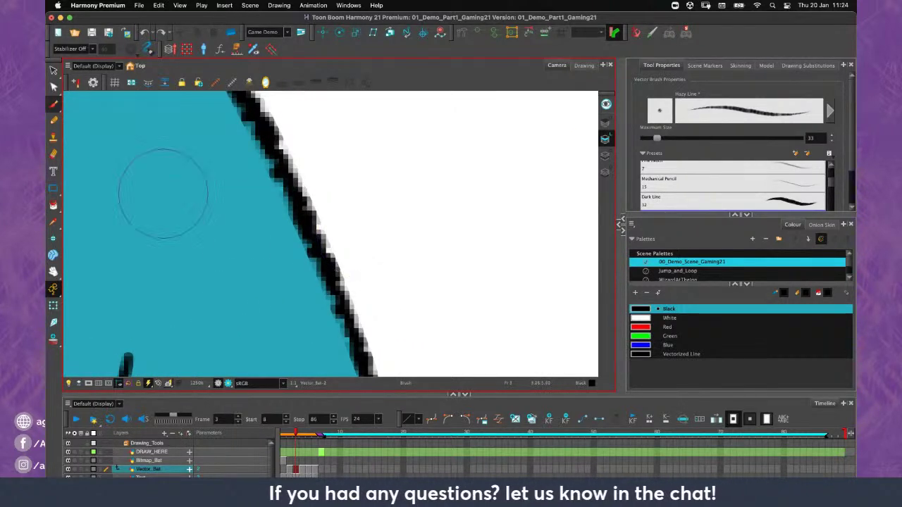
Try bulging the textured ear outline outward by moving one of its points with the Contour Editor, and undo the change
key(alt+s)
click(317, 253)
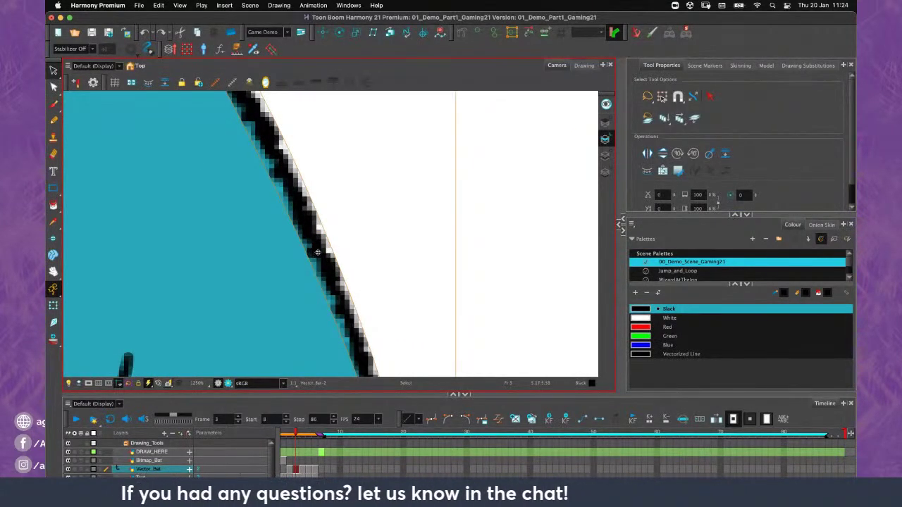
click(53, 86)
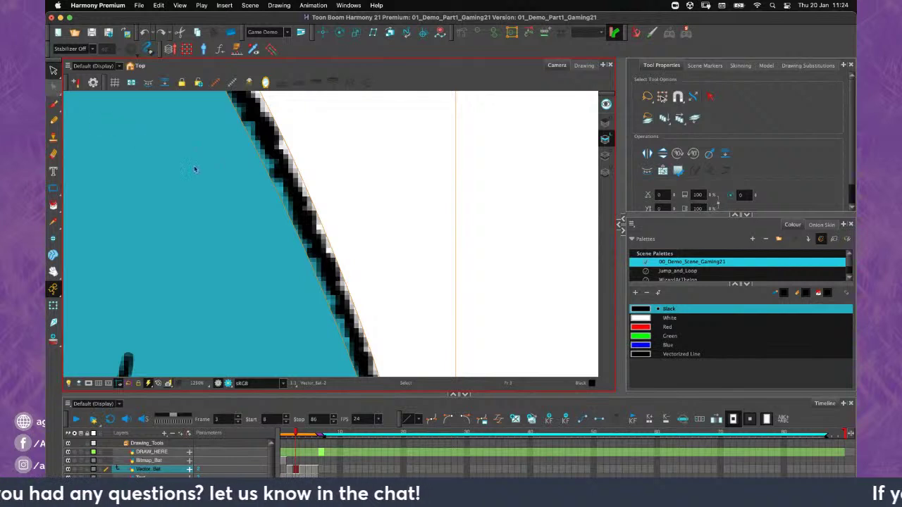
scroll(354, 246, down, 3)
drag(348, 279, 378, 259)
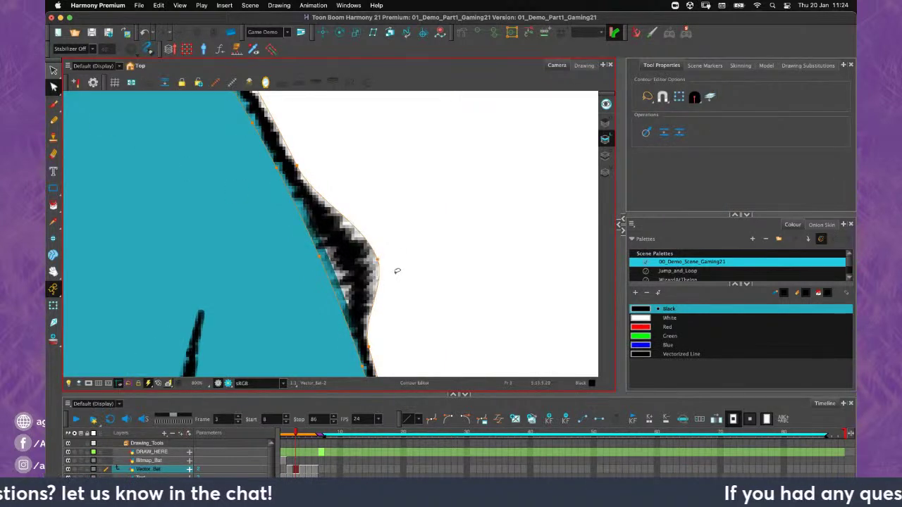
key(ctrl+z)
Return to the Brush tool, review the Tip and Smoothing settings in its detailed properties, and close them
scroll(376, 244, down, 3)
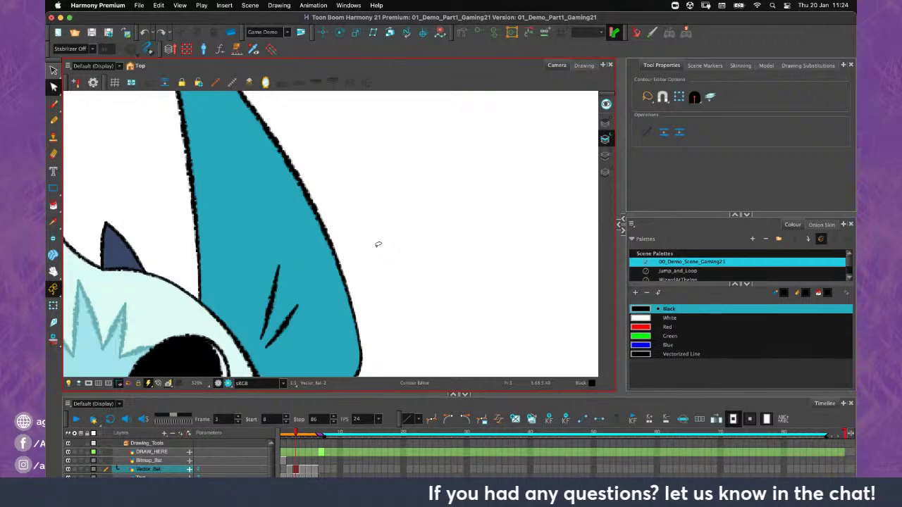
scroll(378, 244, down, 6)
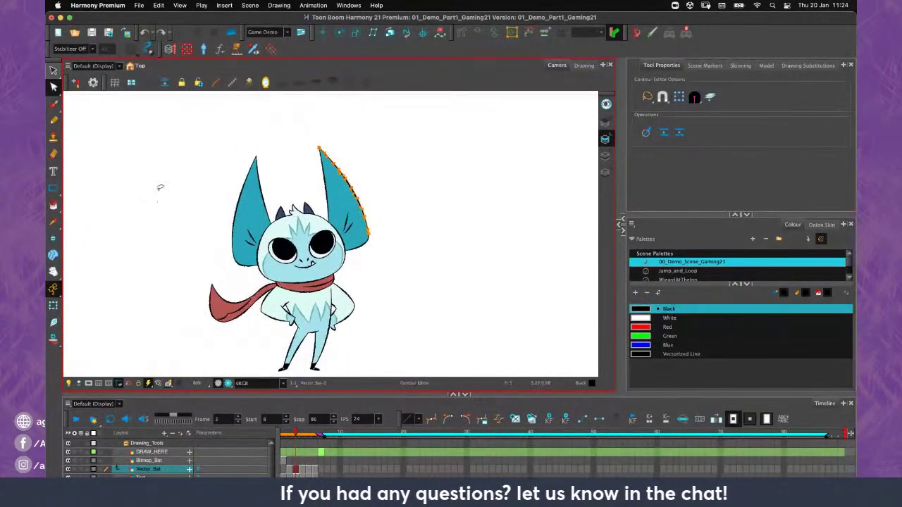
key(alt+b)
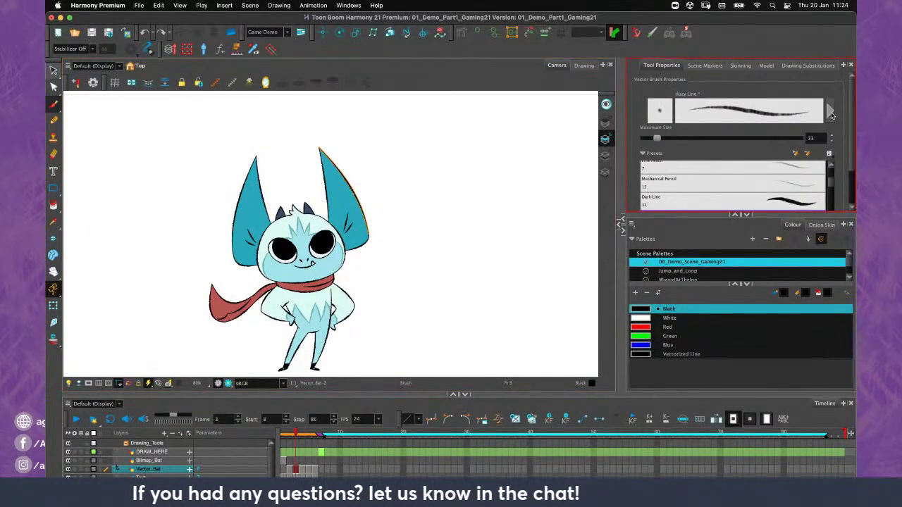
click(830, 112)
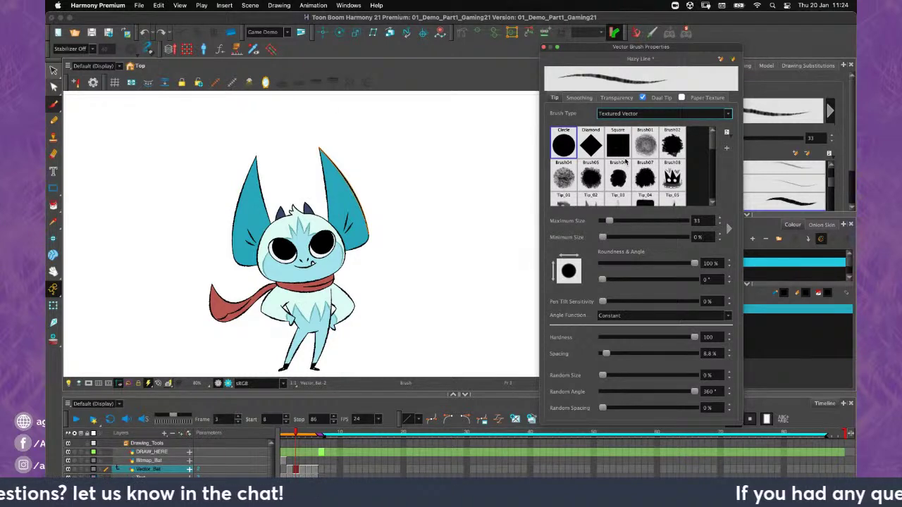
click(579, 97)
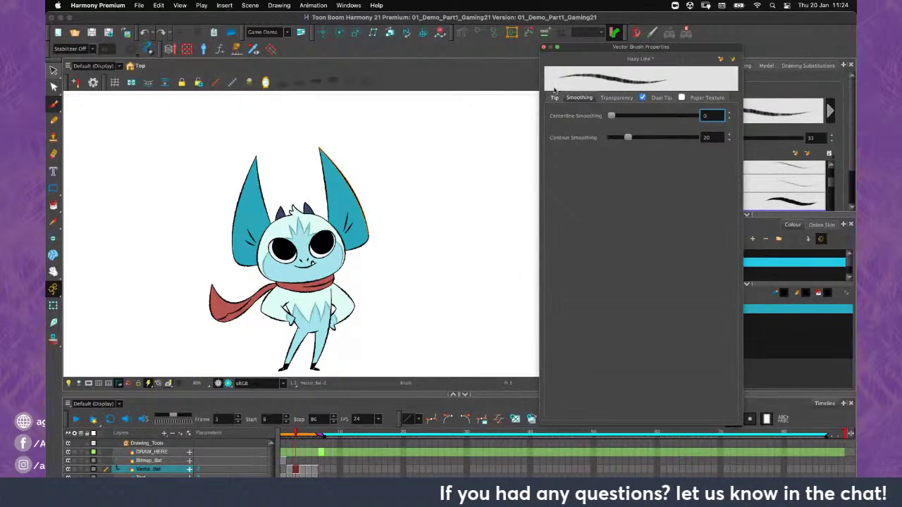
click(543, 48)
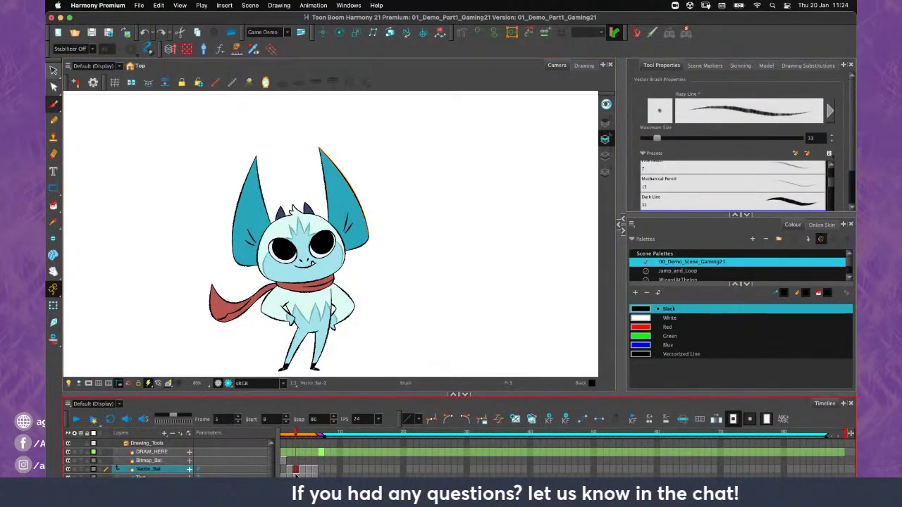
Display Vector_Bat at frame 2, select the ear's outer outline stroke and activate the Centerline Editor
scroll(361, 192, up, 3)
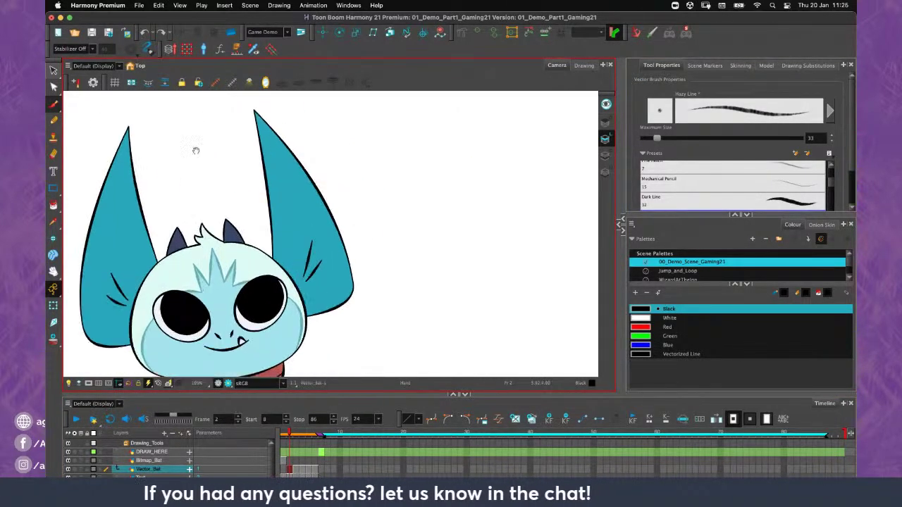
key(alt+s)
scroll(353, 215, up, 1)
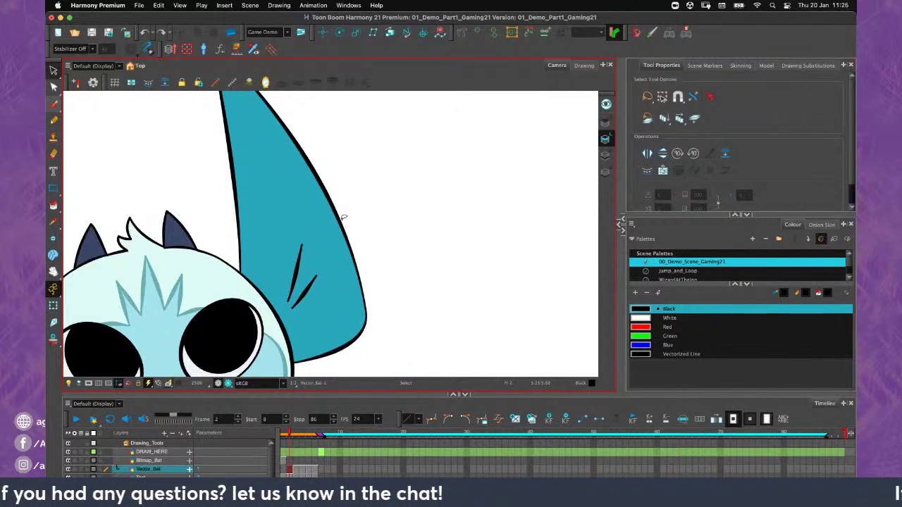
click(330, 195)
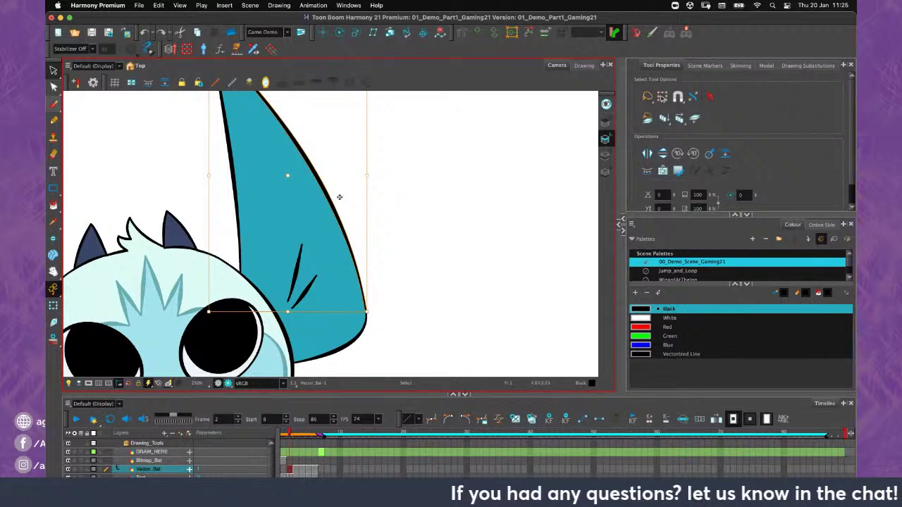
scroll(339, 197, up, 3)
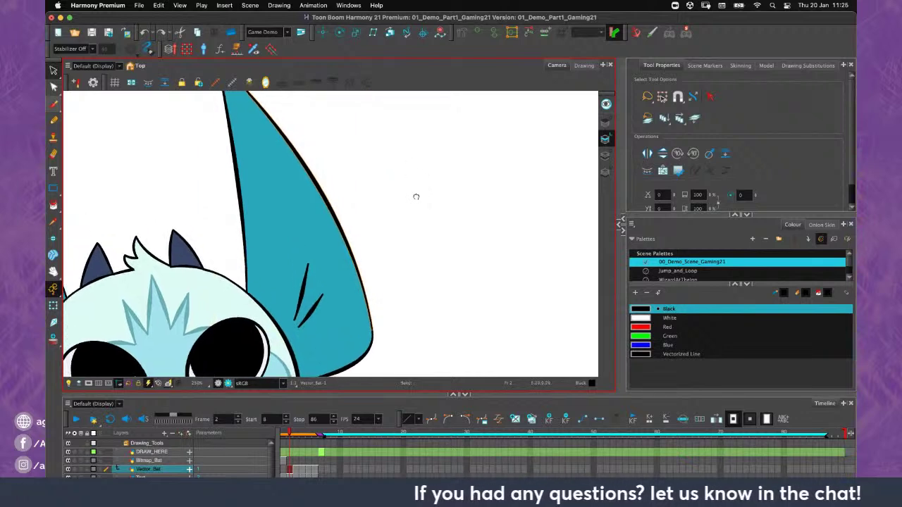
click(58, 91)
click(79, 98)
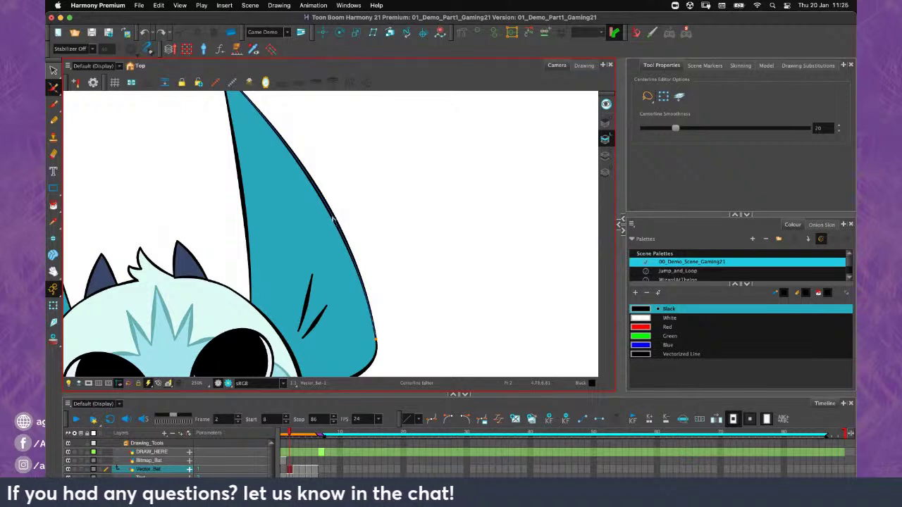
Try bending the ear outline's centerline outward and inward with the Centerline Editor, and undo the reshaping
drag(333, 220, 363, 206)
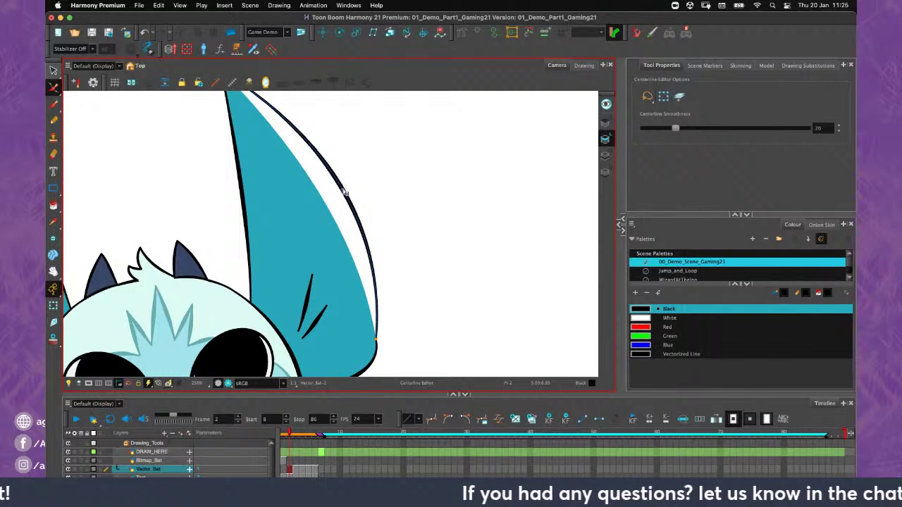
drag(345, 192, 304, 231)
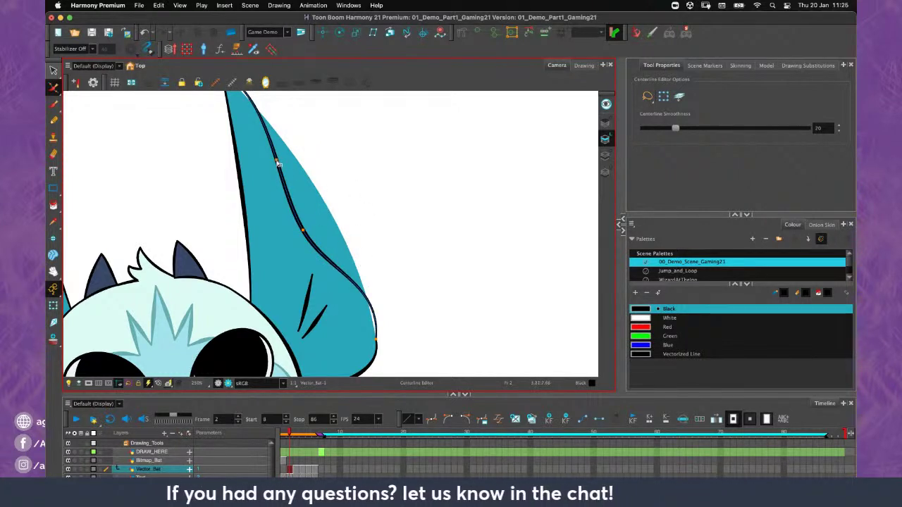
drag(277, 164, 310, 159)
key(super+z)
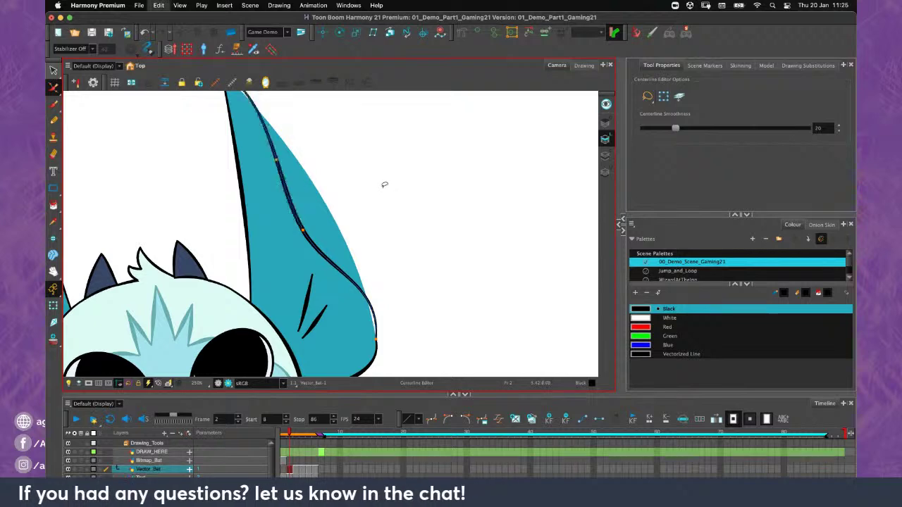
key(super+z)
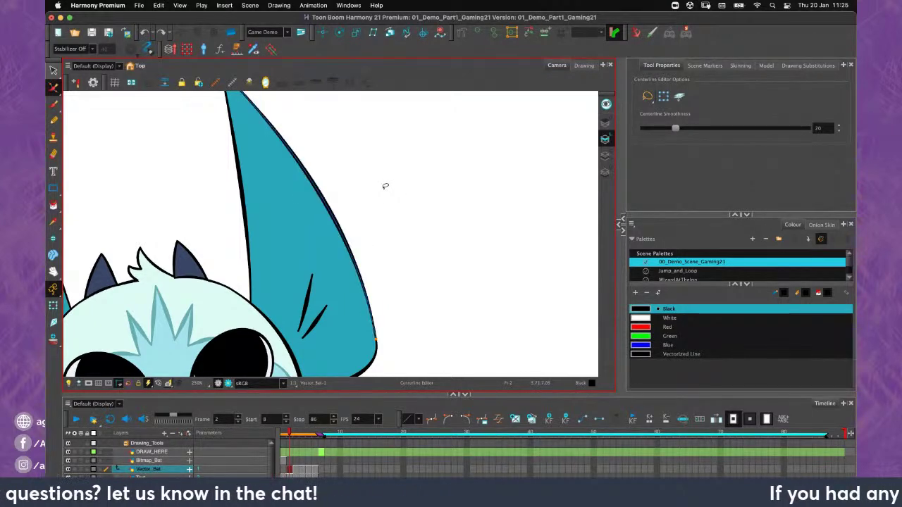
Display Vector_Bat's pencil version at frame 4, activate the Pencil tool and switch to the Contour Editor
scroll(380, 190, down, 5)
drag(365, 246, 371, 176)
drag(296, 471, 305, 471)
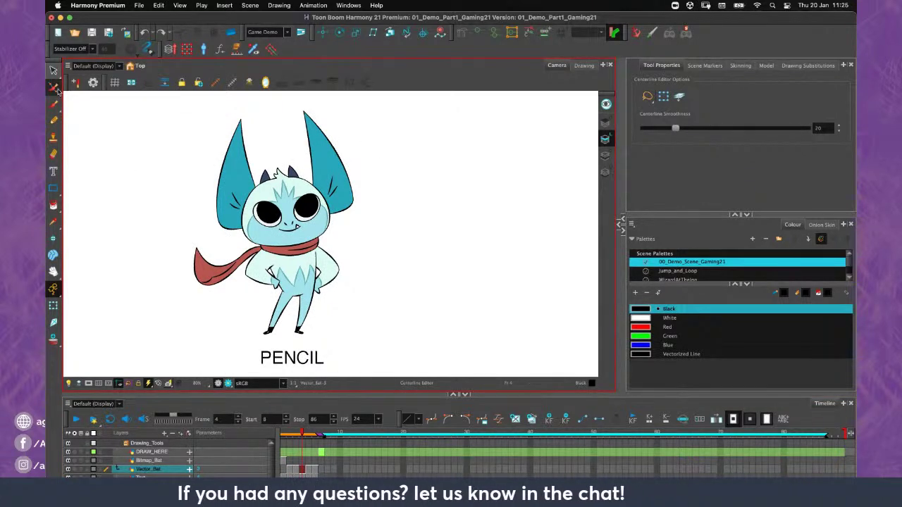
drag(53, 86, 52, 122)
click(53, 121)
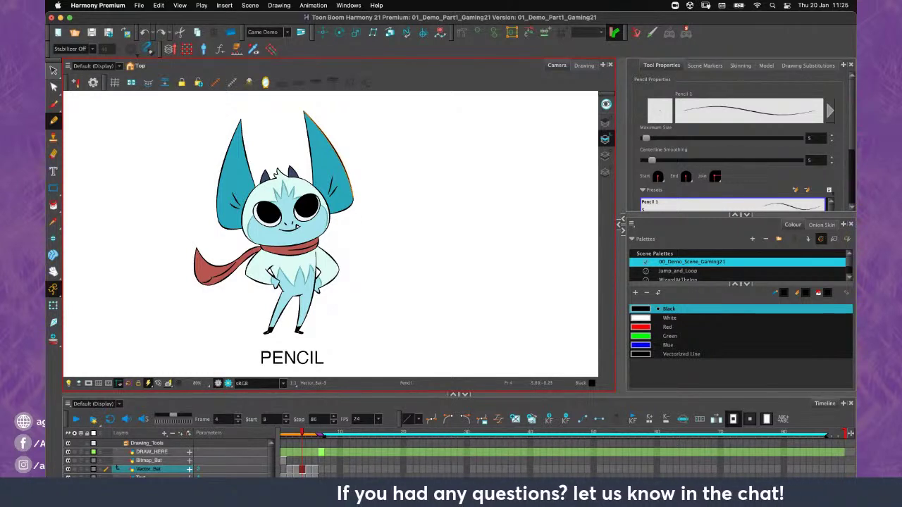
click(54, 85)
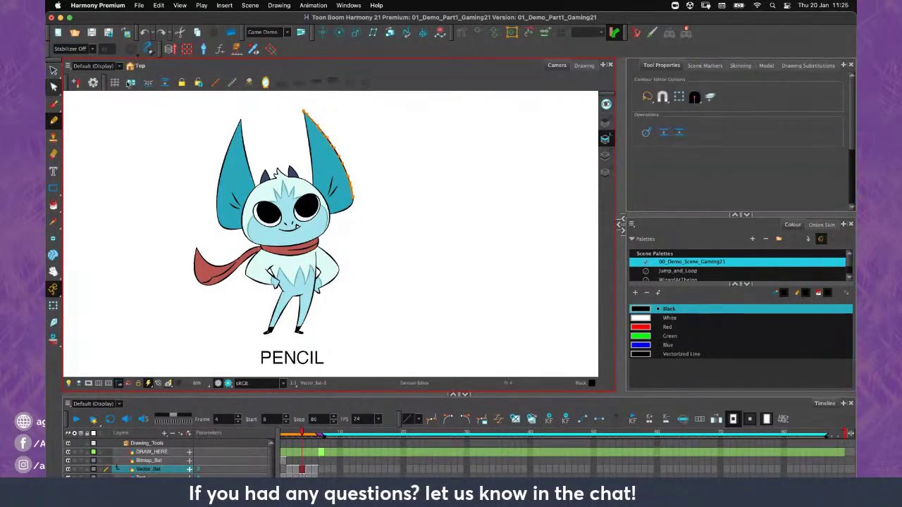
Select the outer outline stroke of the pencil bat's right-hand ear with the Select tool
click(54, 69)
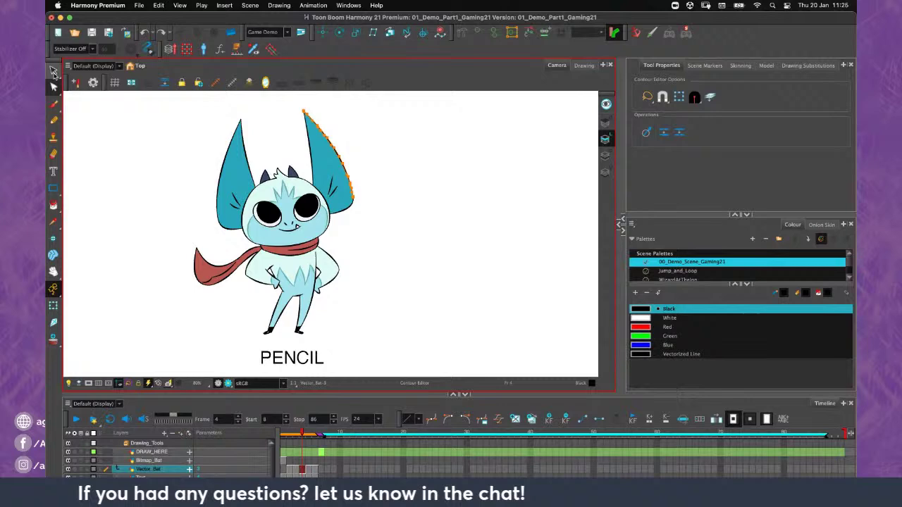
click(387, 152)
scroll(352, 161, up, 2)
scroll(390, 207, up, 2)
click(349, 228)
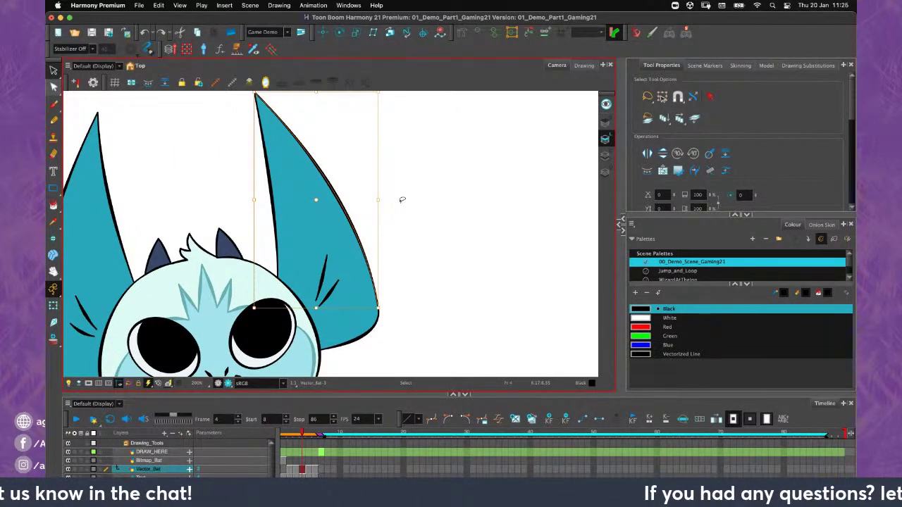
key(2)
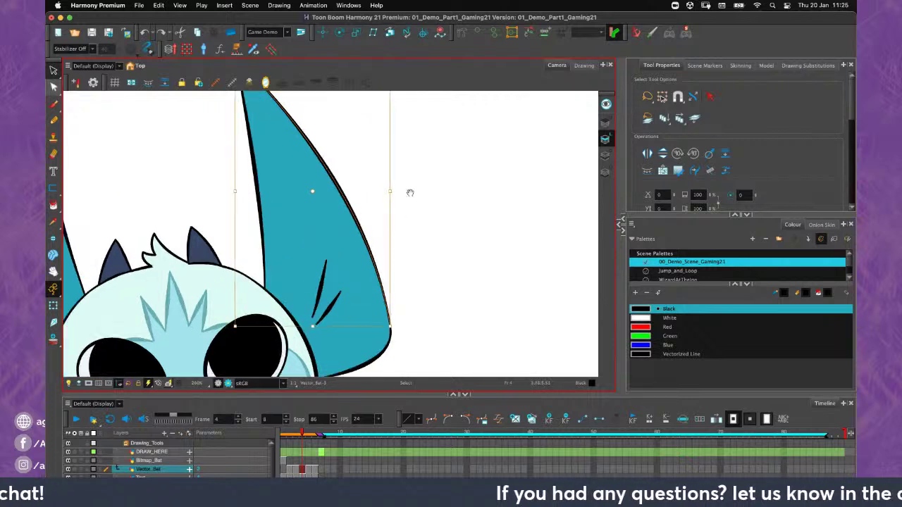
mouse_move(418, 191)
mouse_down()
mouse_move(422, 226)
mouse_move(413, 216)
mouse_up()
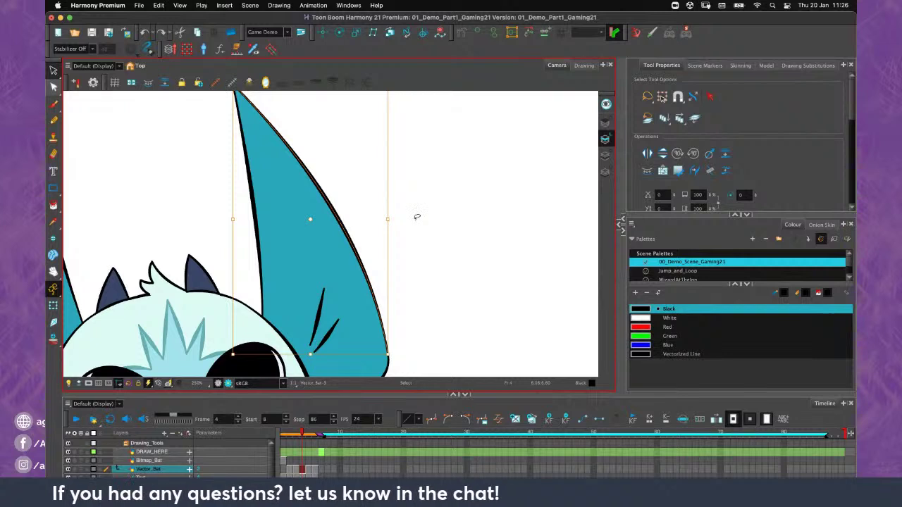
Select all the pencil lines of the right-hand ear and set their Maximum Size to 26
key(1)
key(1)
scroll(430, 207, down, 3)
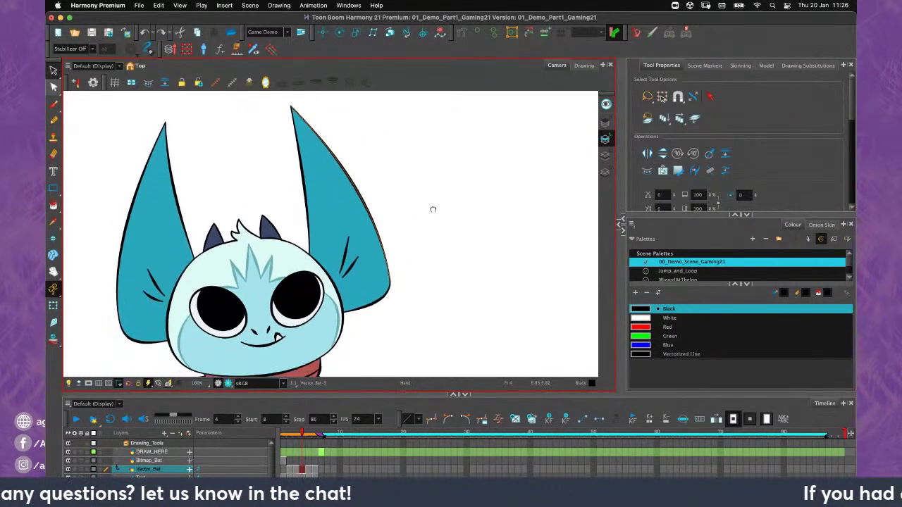
mouse_move(416, 205)
mouse_down()
mouse_move(403, 181)
mouse_move(407, 331)
mouse_move(416, 173)
mouse_up()
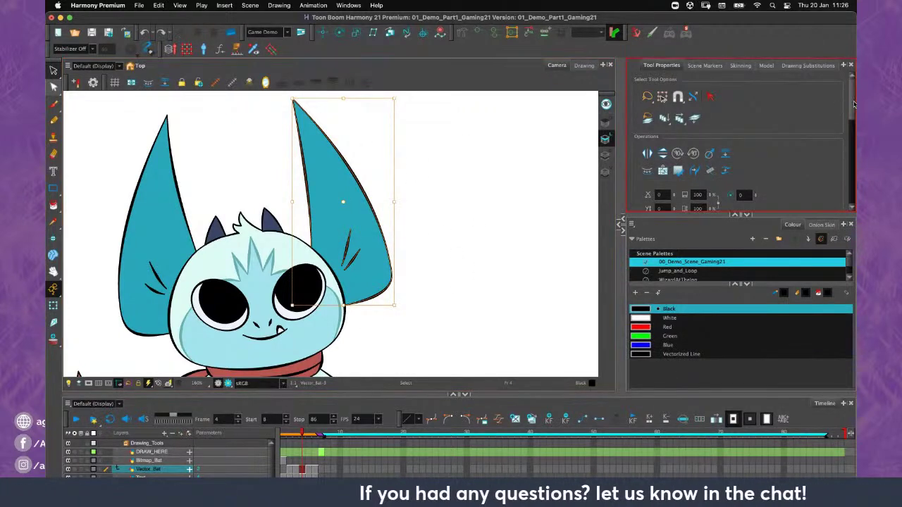
scroll(853, 105, down, 3)
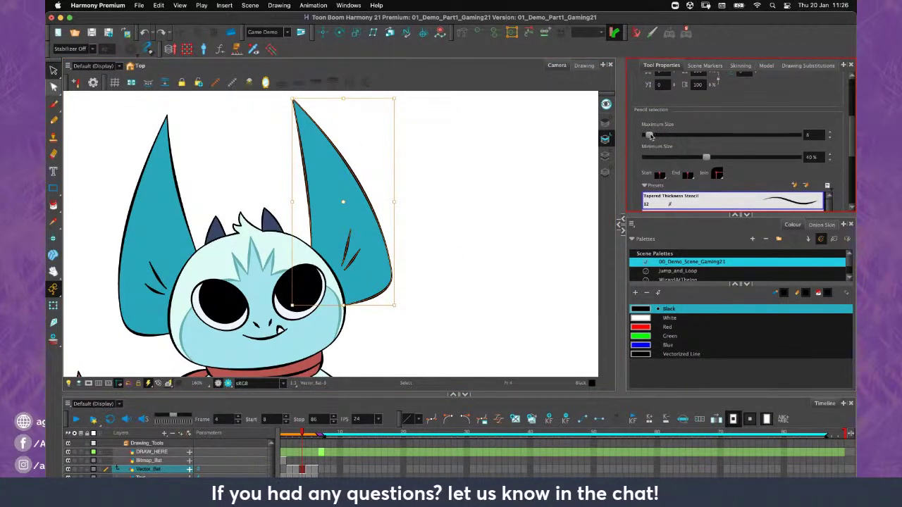
drag(650, 135, 656, 142)
Try the Chalk and Grain textures on the selected ear lines, set the texture to None and clear the selection
scroll(846, 132, down, 8)
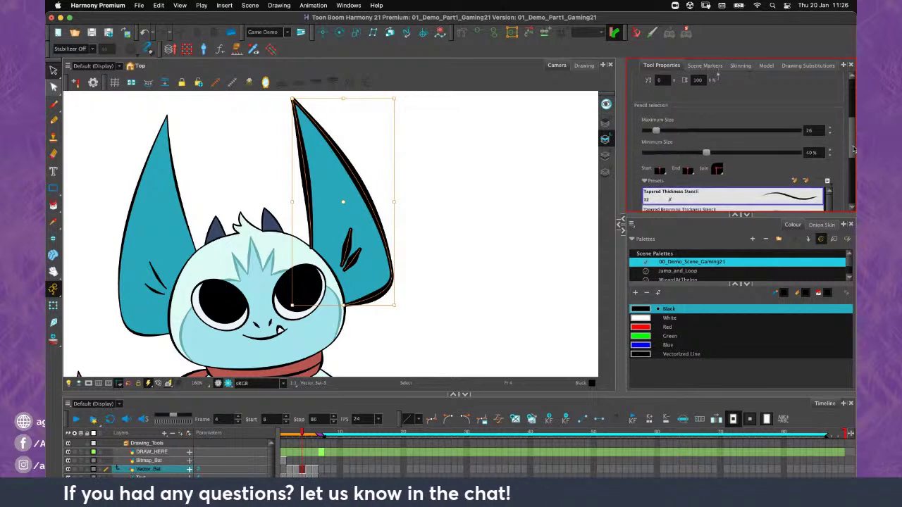
click(680, 153)
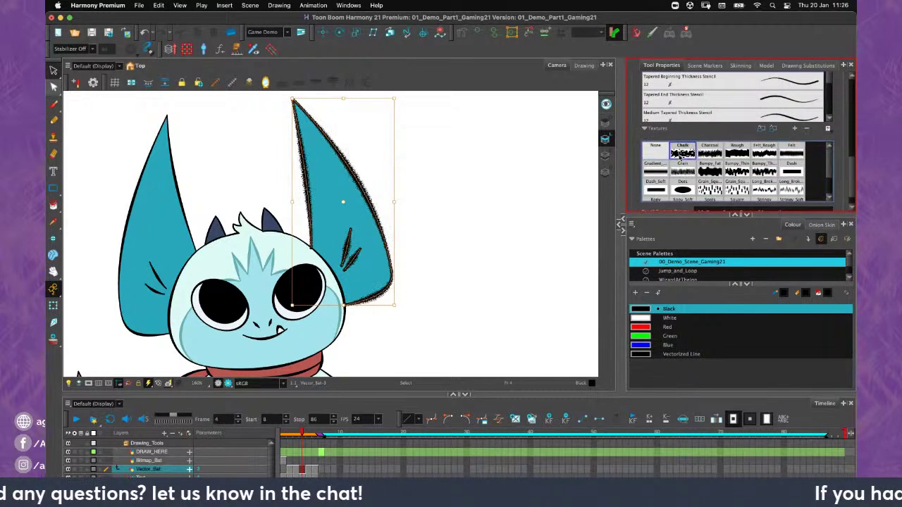
click(694, 172)
click(683, 158)
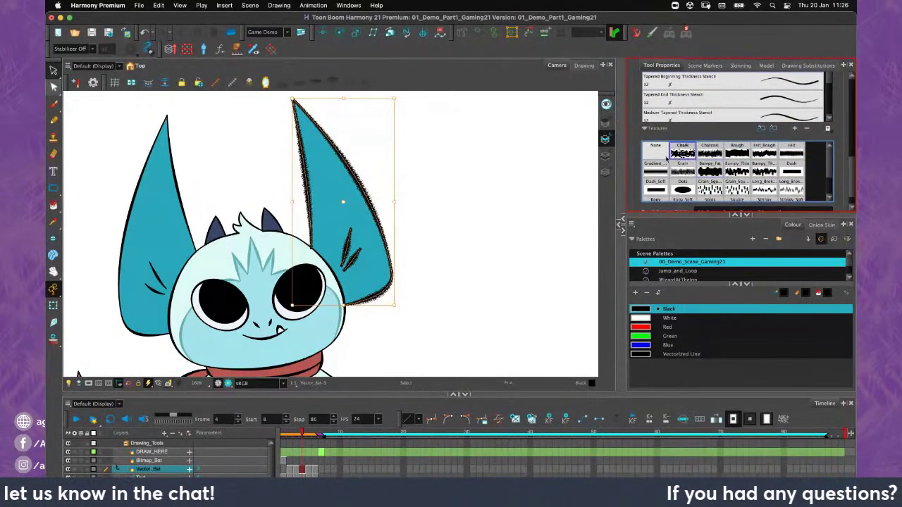
click(656, 154)
click(446, 196)
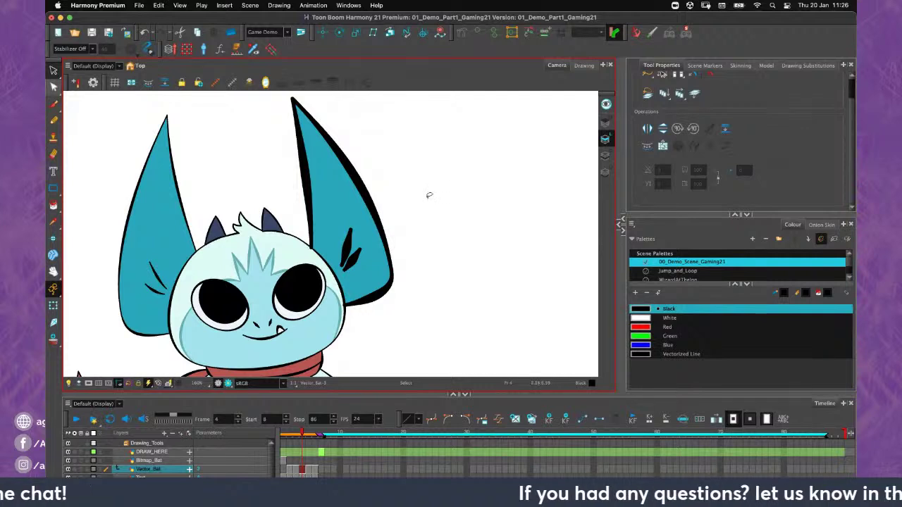
Undo the size and texture changes on the ear's pencil lines and clear the selection
key(super+z)
key(super+z)
key(super+z)
key(super+z)
key(super+z)
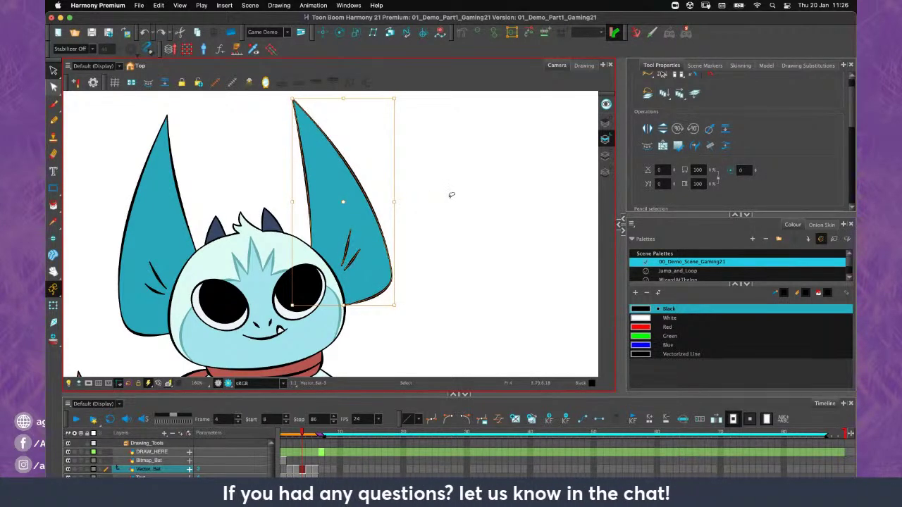
click(457, 208)
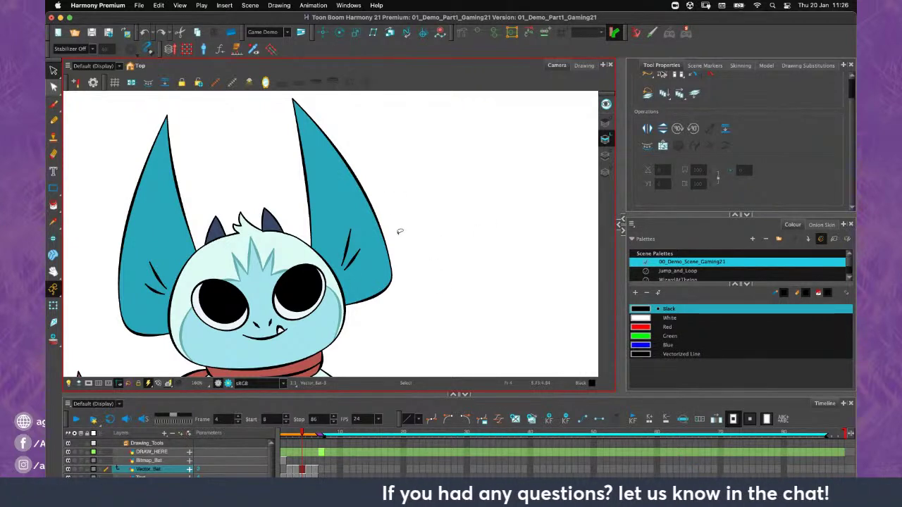
Display Vector_Bat at frame 5 and examine the edge of the ear's textured outline up close
scroll(399, 231, down, 2)
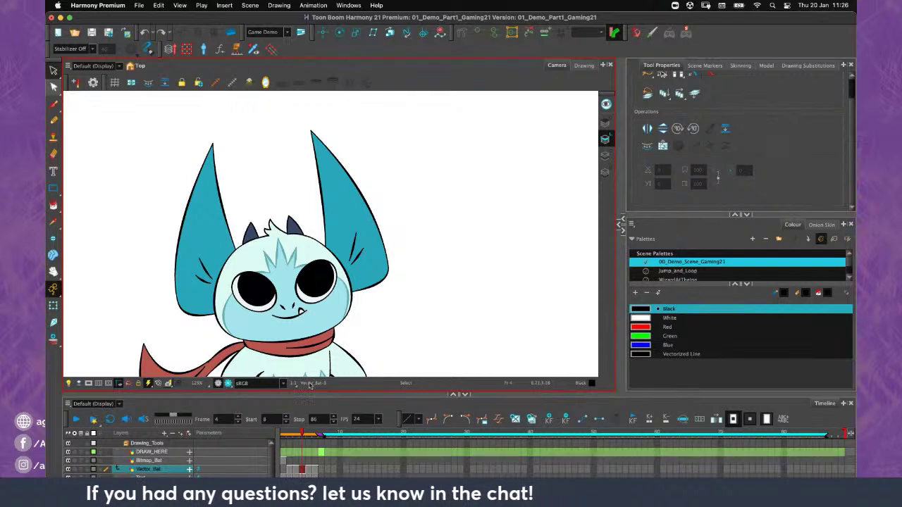
click(310, 472)
click(309, 470)
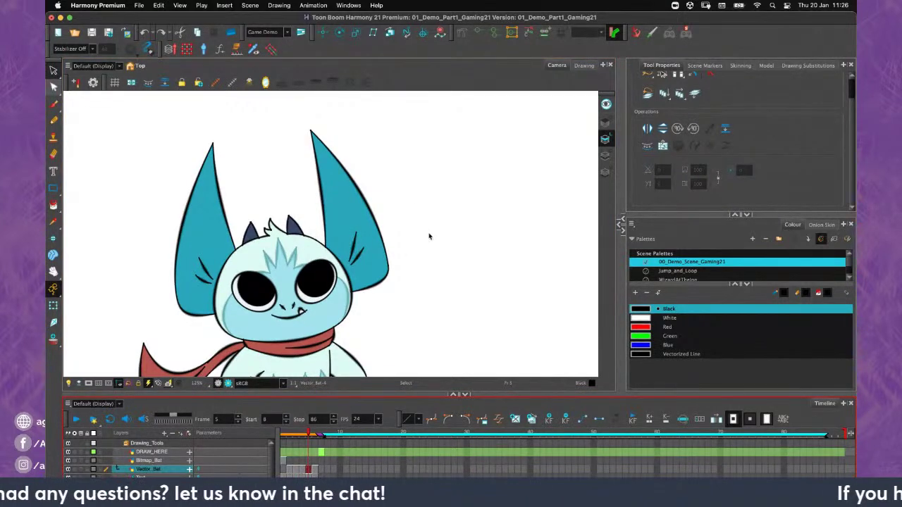
scroll(416, 254, up, 3)
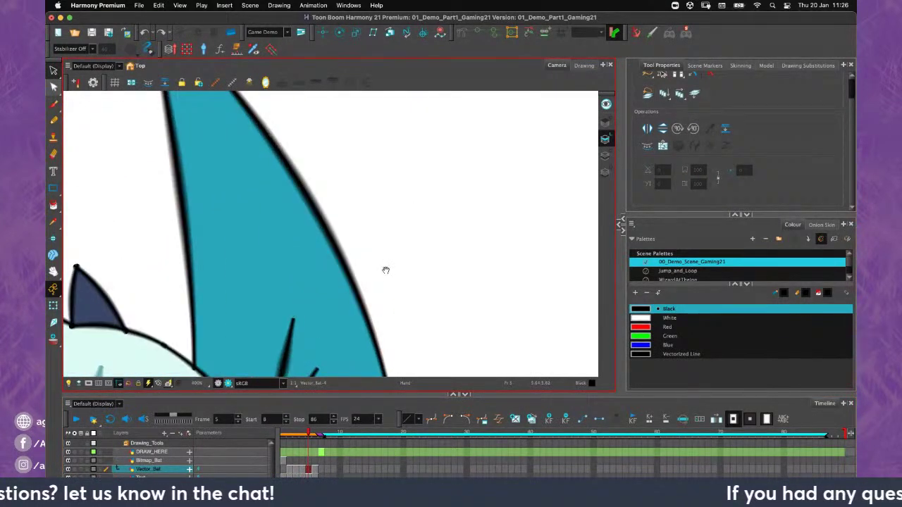
scroll(385, 270, up, 3)
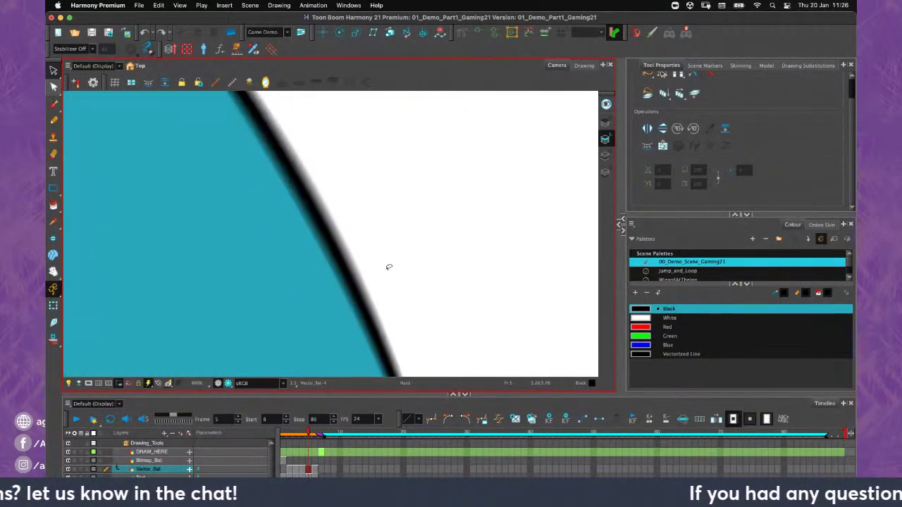
scroll(390, 271, up, 1)
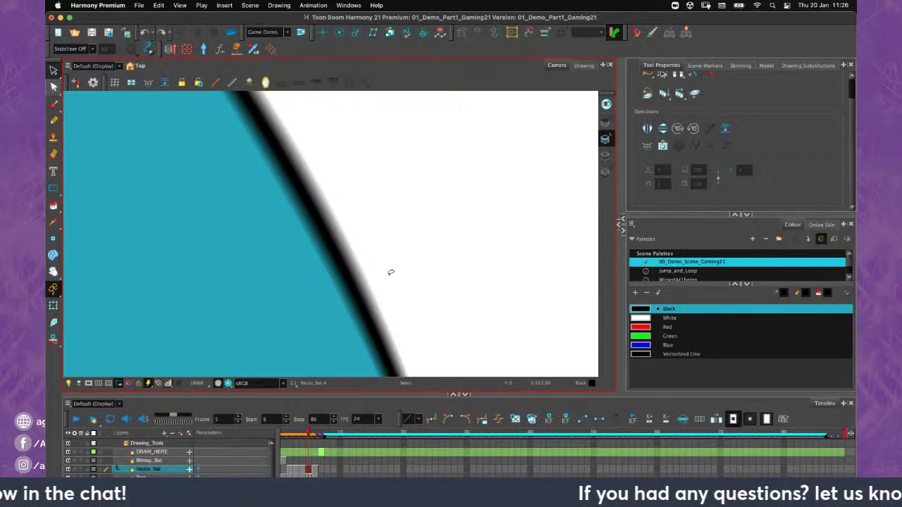
scroll(390, 272, up, 1)
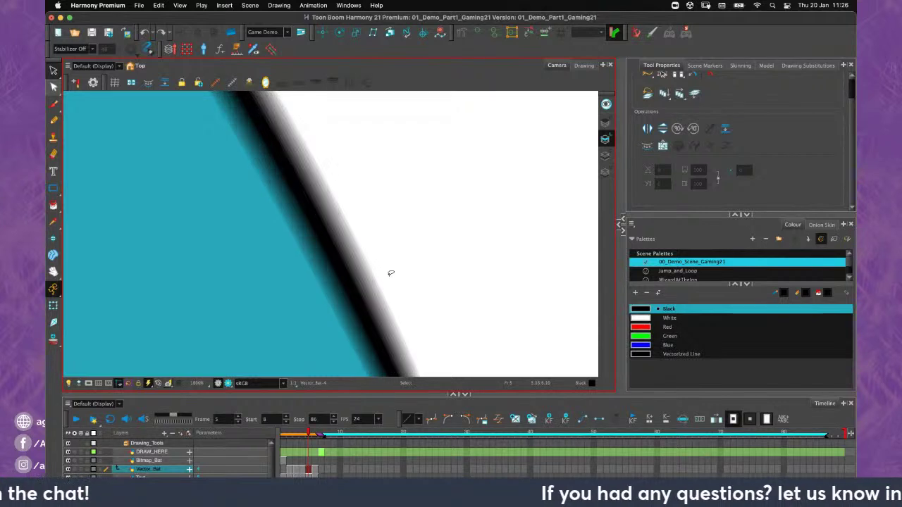
scroll(382, 295, up, 1)
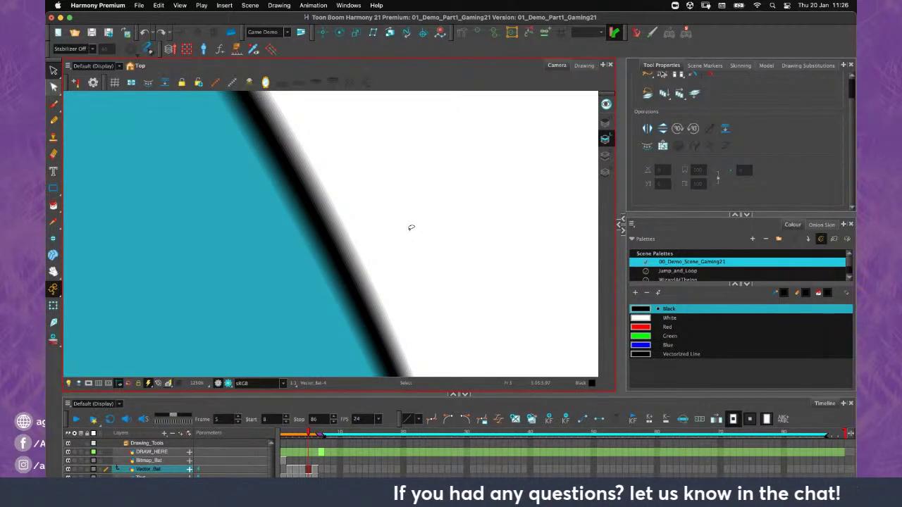
scroll(415, 260, down, 10)
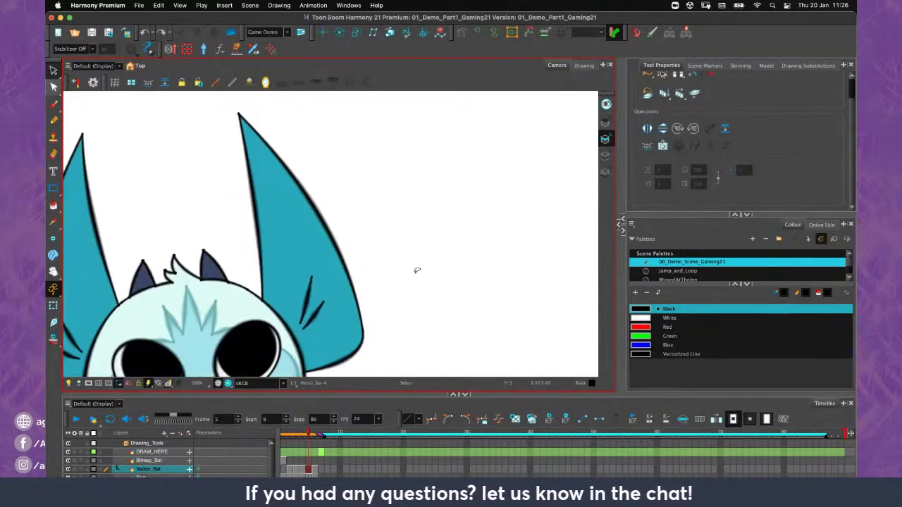
scroll(404, 281, down, 2)
drag(428, 246, 425, 222)
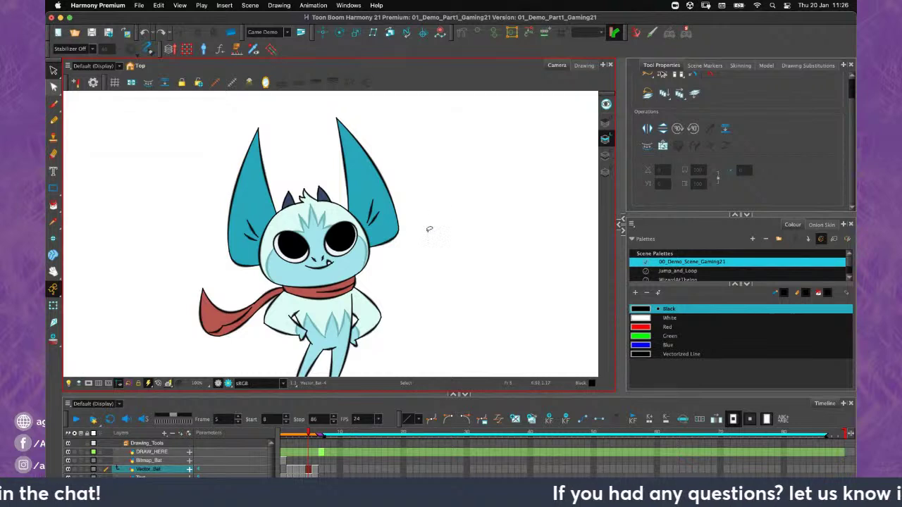
Activate the Cutter tool, try it on the outer edge of the textured ear, and undo the change
scroll(429, 228, up, 1)
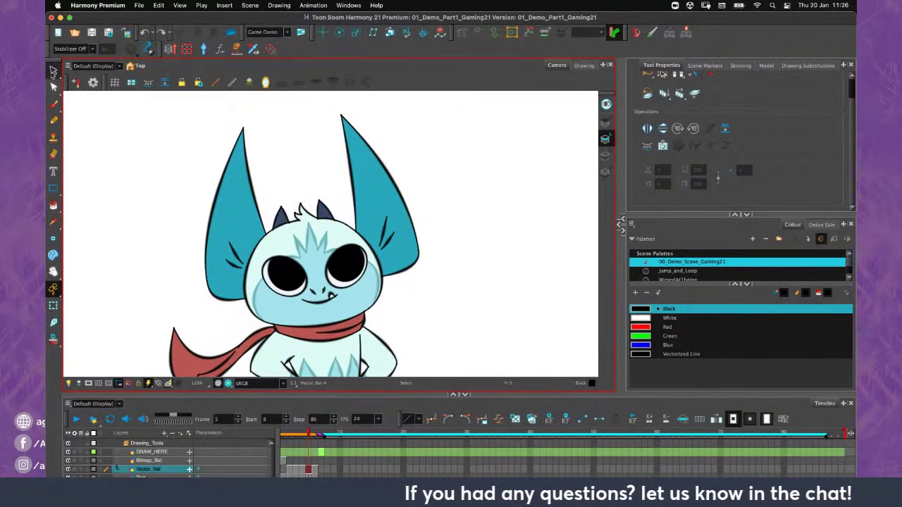
drag(53, 70, 70, 90)
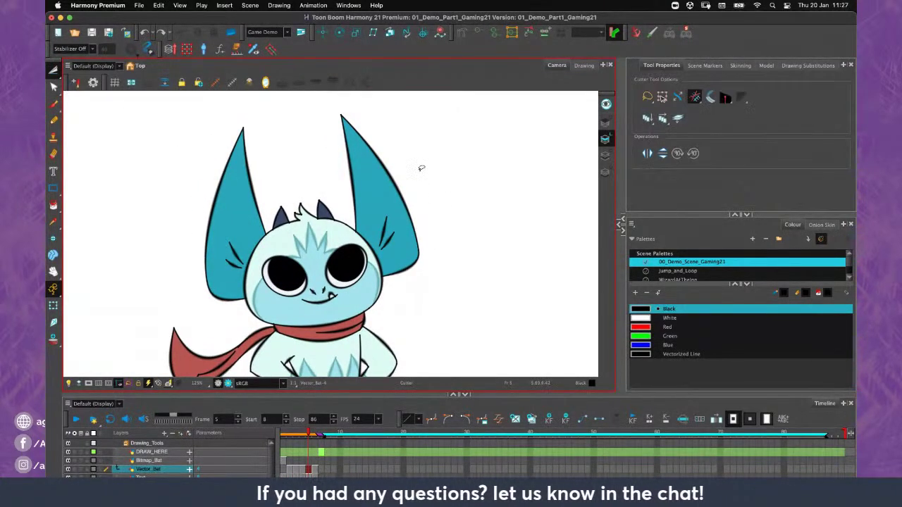
scroll(421, 168, right, 2)
mouse_move(400, 171)
mouse_down()
mouse_move(363, 212)
mouse_move(447, 173)
mouse_up()
key(super+z)
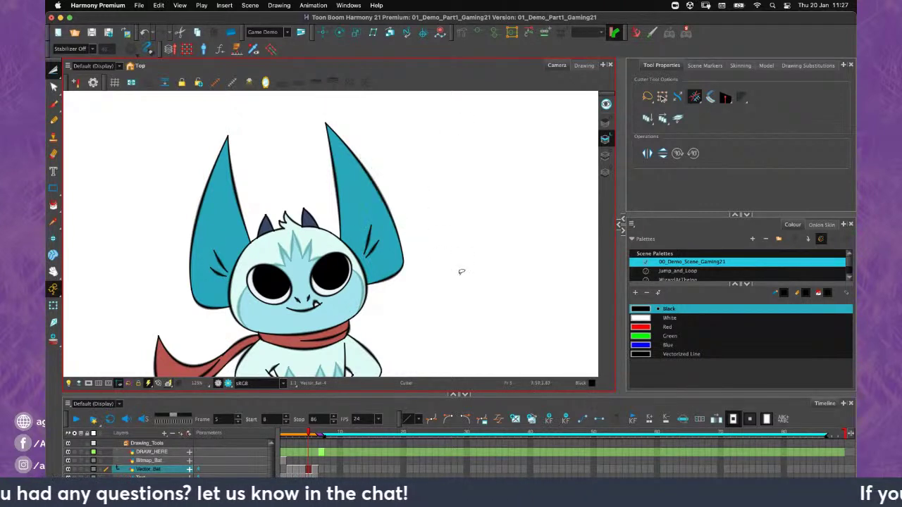
Display Vector_Bat's rough sketch at frame 6, try a Pencil stroke along the right-hand ear's inner edge, and undo it
scroll(432, 288, down, 5)
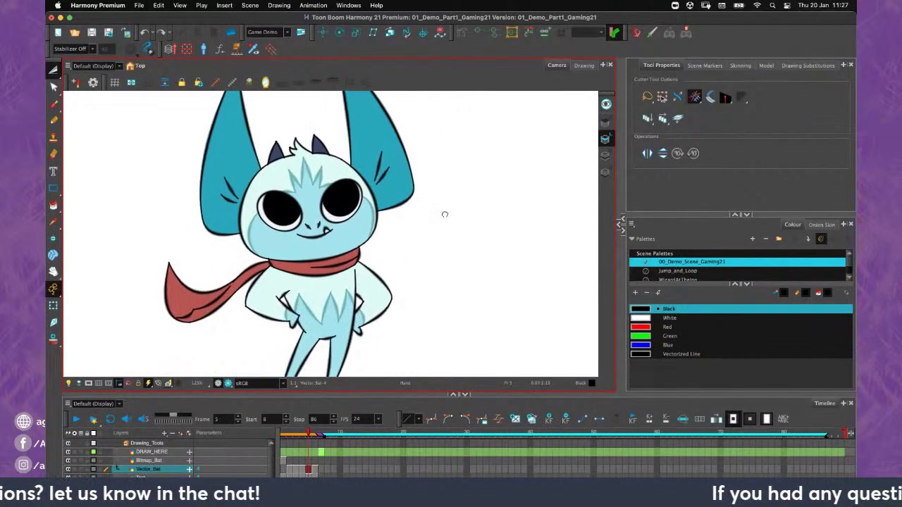
click(315, 470)
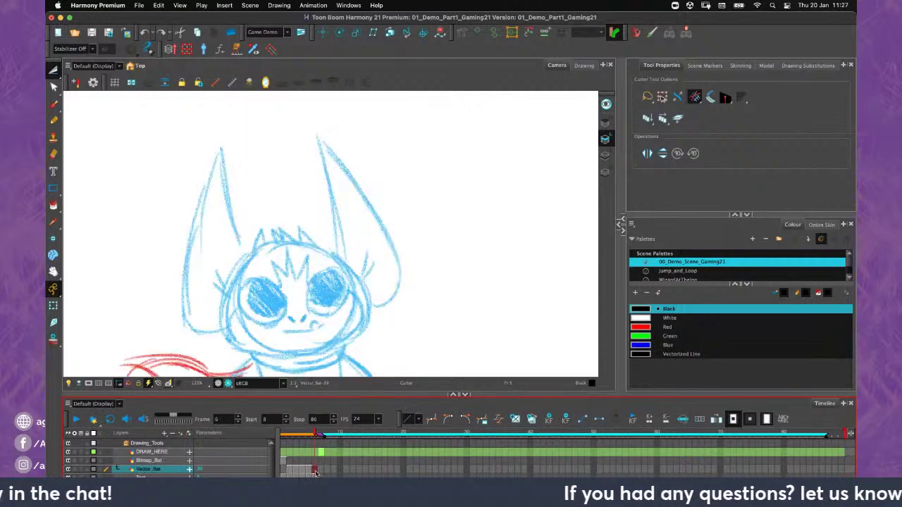
drag(416, 233, 372, 251)
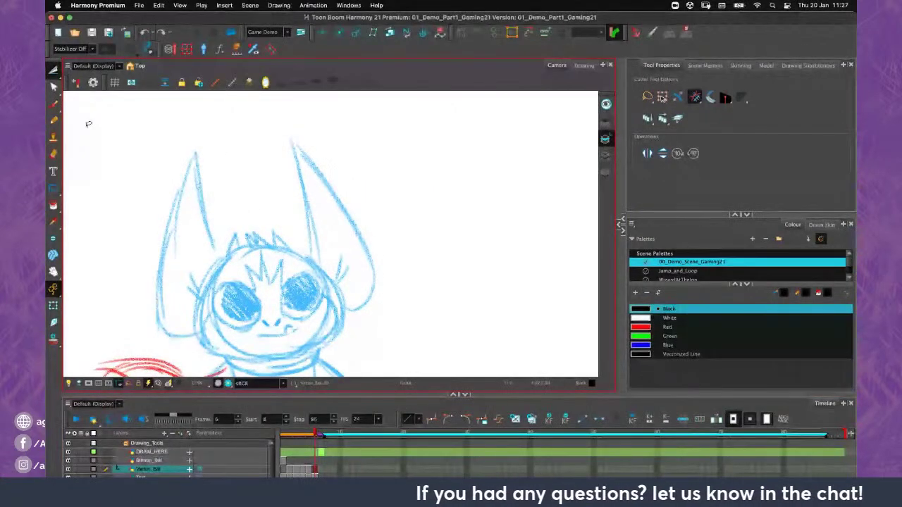
click(53, 120)
drag(294, 146, 308, 247)
key(super+z)
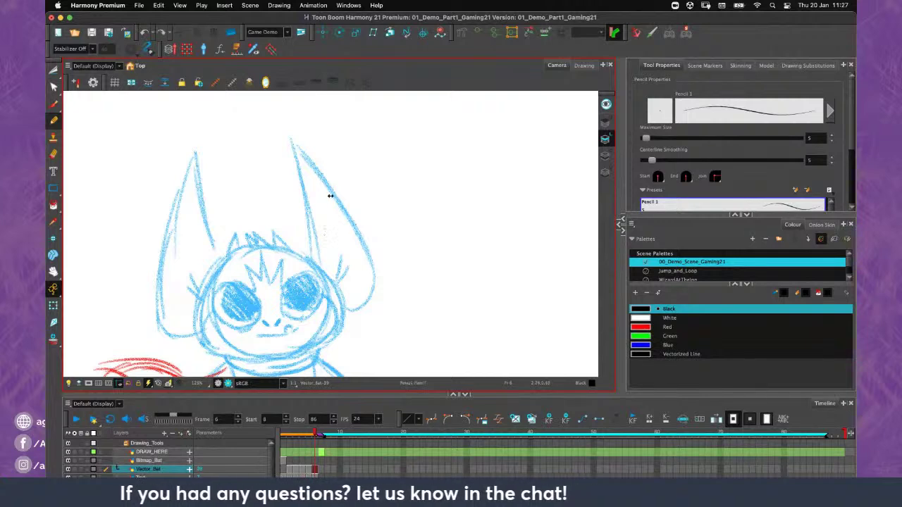
Enlarge the pencil size and trace the right-hand ear's inner and outer edges in black, crossing the lines at the tip
drag(333, 197, 300, 195)
drag(290, 141, 315, 259)
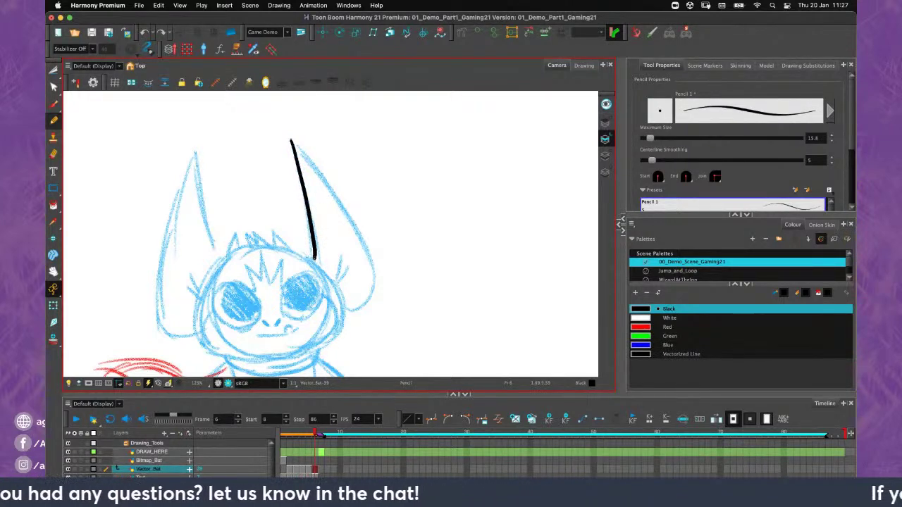
mouse_move(278, 138)
mouse_down()
mouse_move(347, 215)
mouse_move(373, 284)
mouse_up()
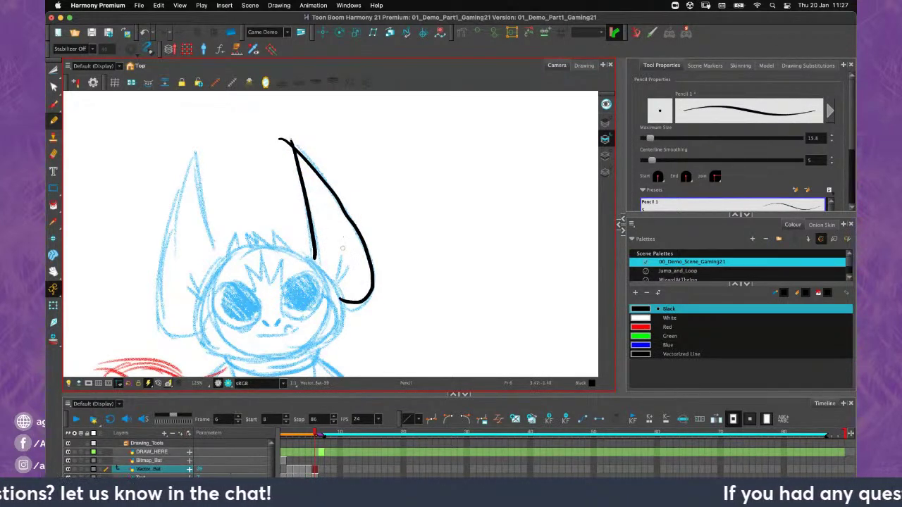
scroll(353, 289, up, 5)
drag(338, 180, 344, 205)
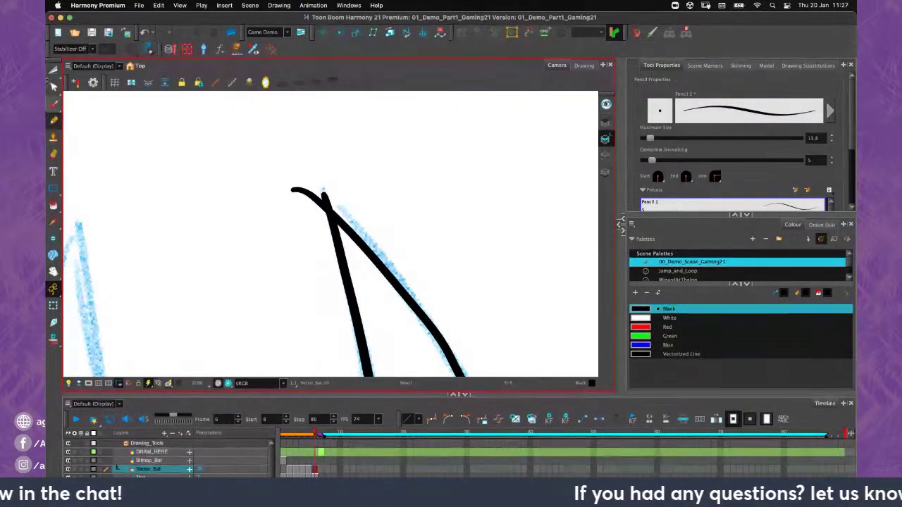
Cut away the outer line's overshoot beyond the right-hand ear's tip with the Cutter tool
click(53, 68)
drag(301, 170, 312, 260)
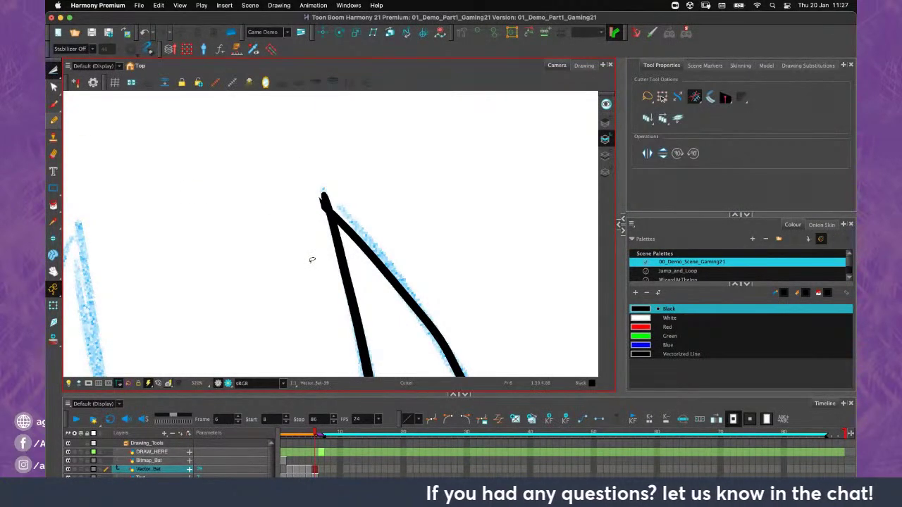
scroll(312, 260, down, 3)
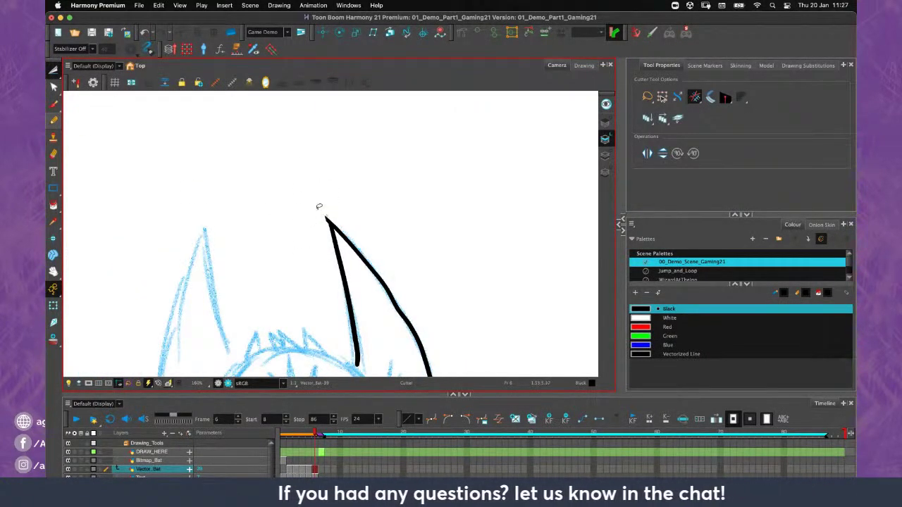
scroll(334, 216, down, 3)
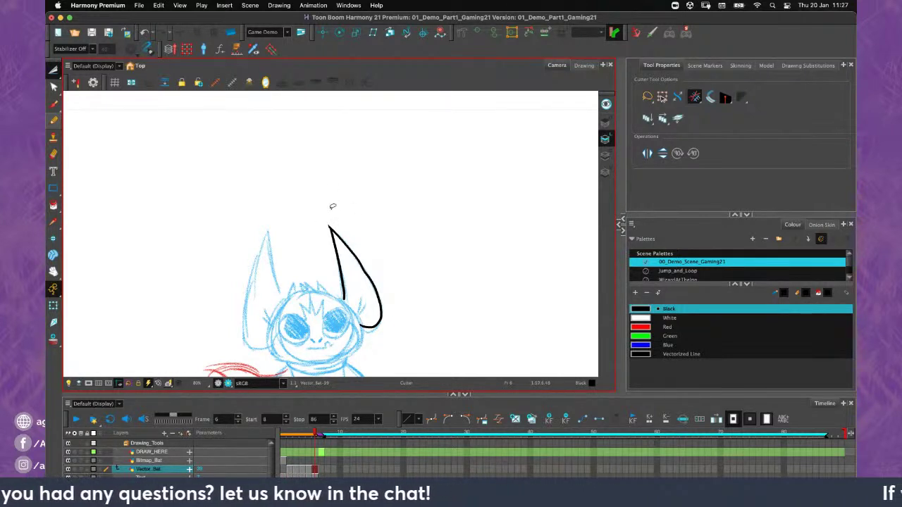
Undo the cut and the black pencil lines on the right-hand ear, restoring the plain sketch
key(super+z)
key(super+z)
key(super+z)
key(super+z)
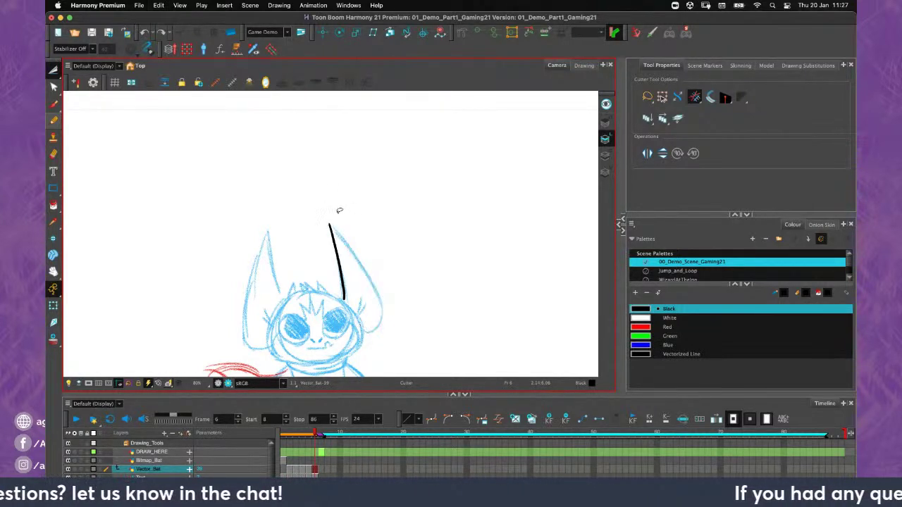
scroll(340, 260, down, 2)
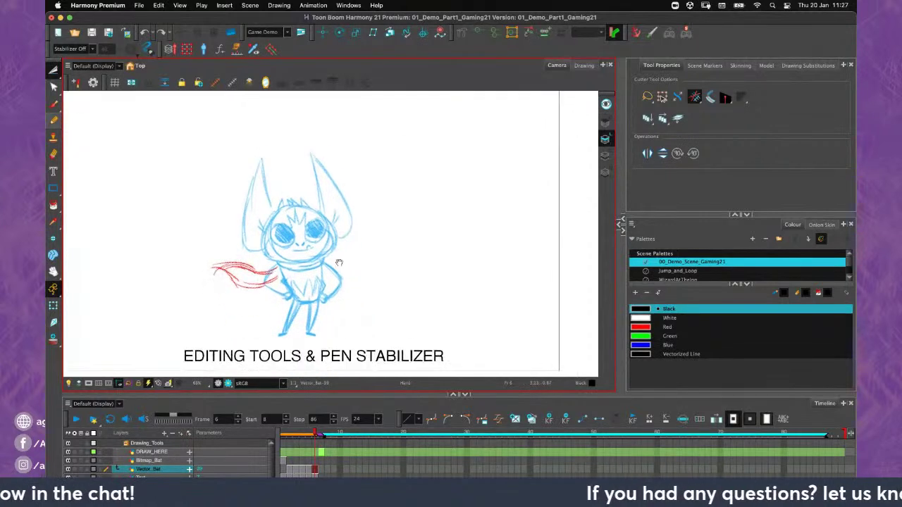
Return to the Pencil tool and set its Centerline Smoothing to 14.2
click(54, 121)
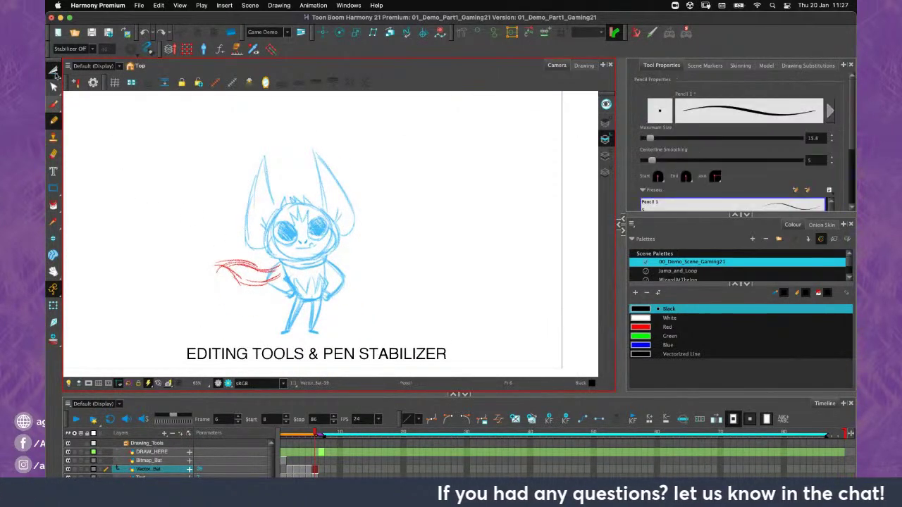
click(57, 72)
click(76, 70)
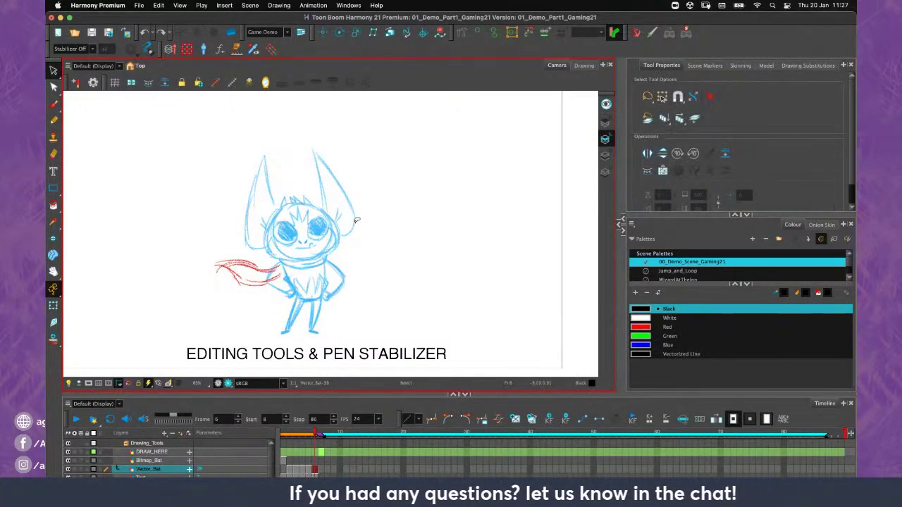
key(2)
click(53, 120)
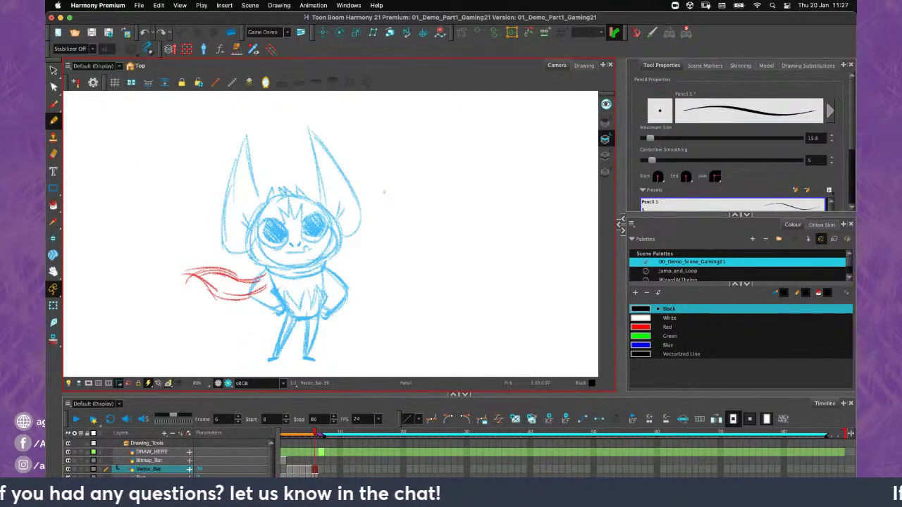
key(2)
drag(384, 191, 386, 208)
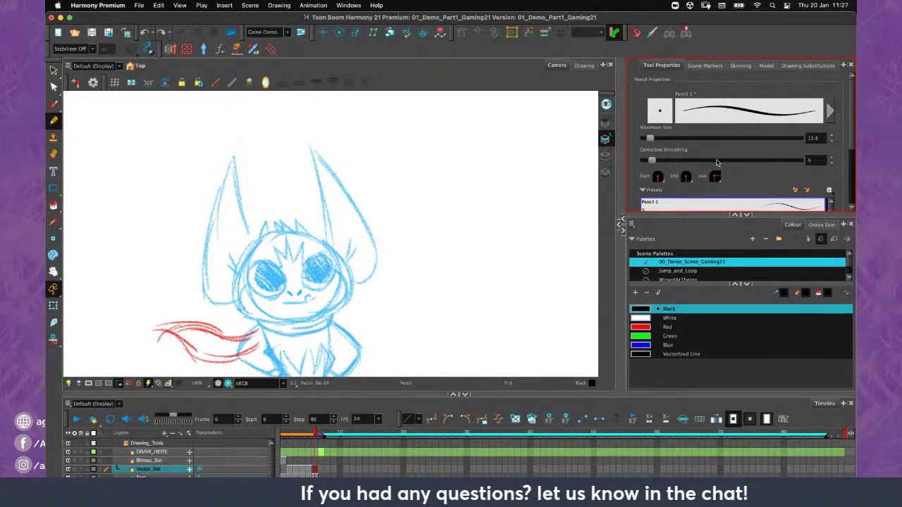
drag(652, 160, 662, 163)
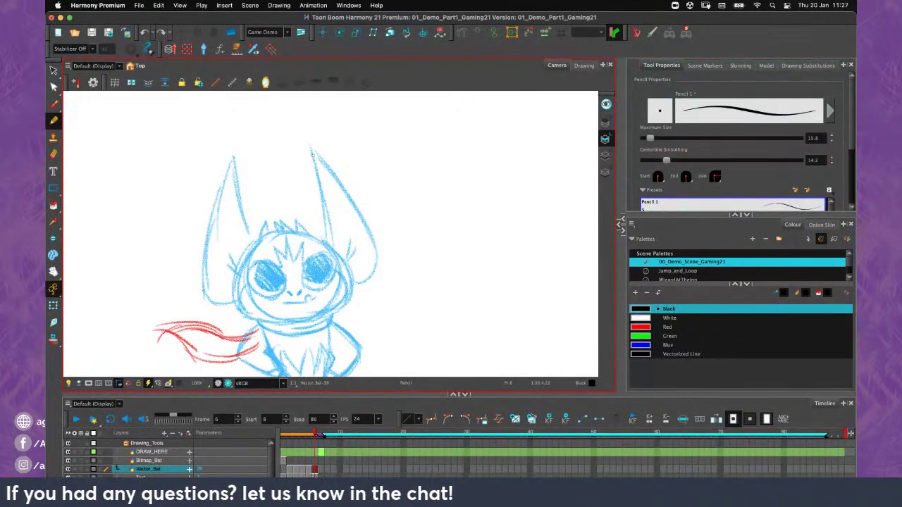
Try a smoothed black pencil stroke along the right-hand ear's inner edge and undo it
drag(310, 148, 325, 239)
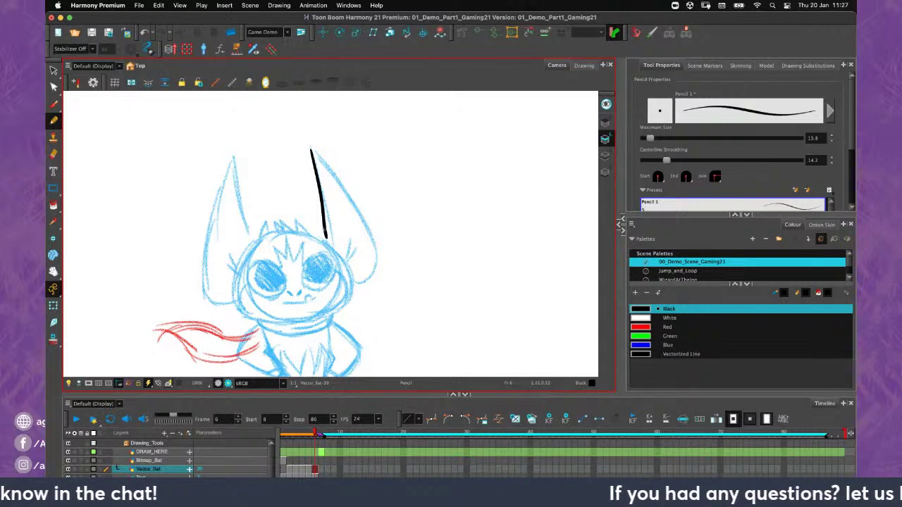
key(super+z)
scroll(326, 226, up, 2)
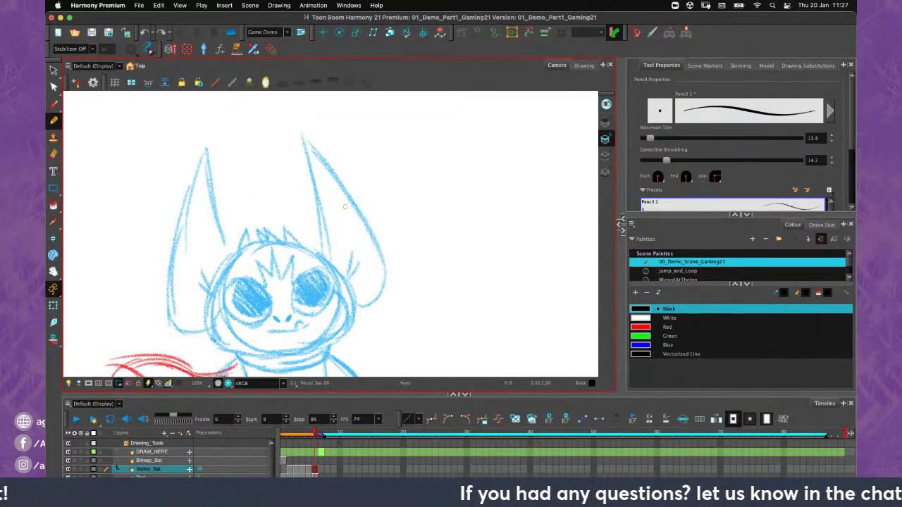
Set the stabilizer to Average, trace the left-hand ear's inner edge in black, and undo the stroke
click(74, 48)
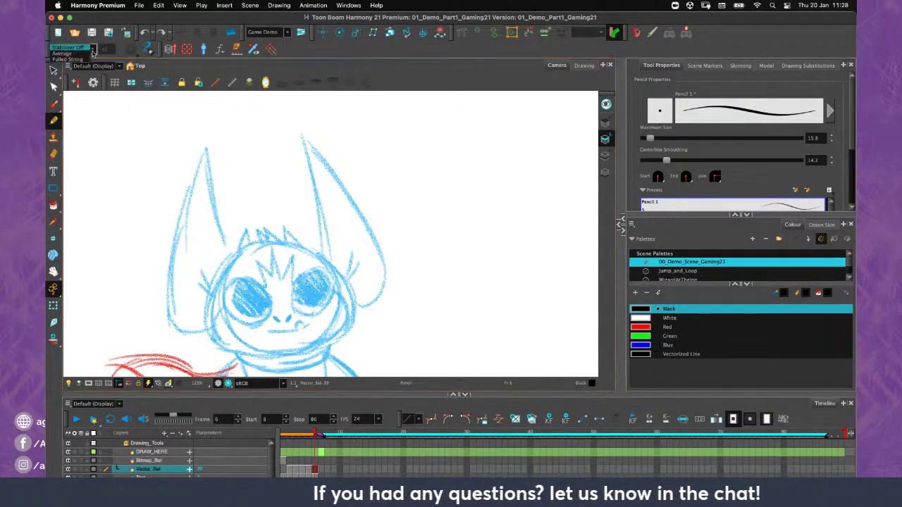
click(81, 54)
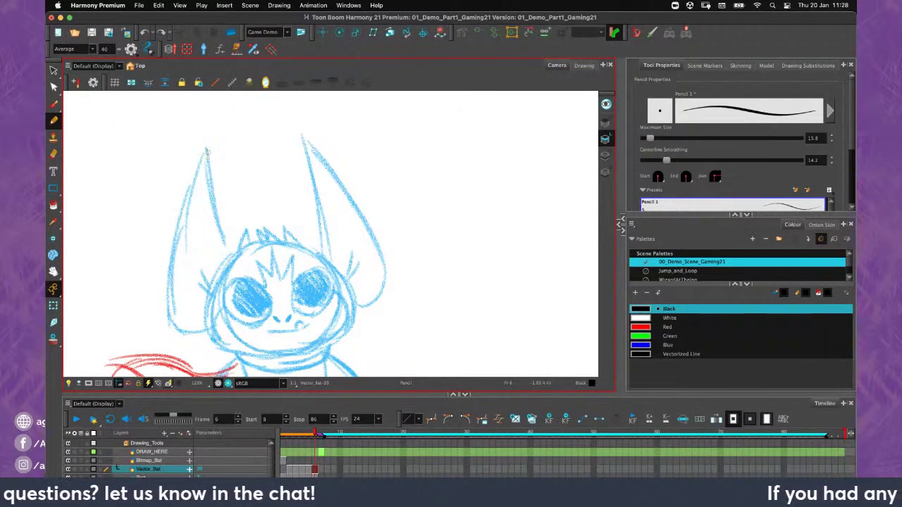
drag(206, 150, 213, 200)
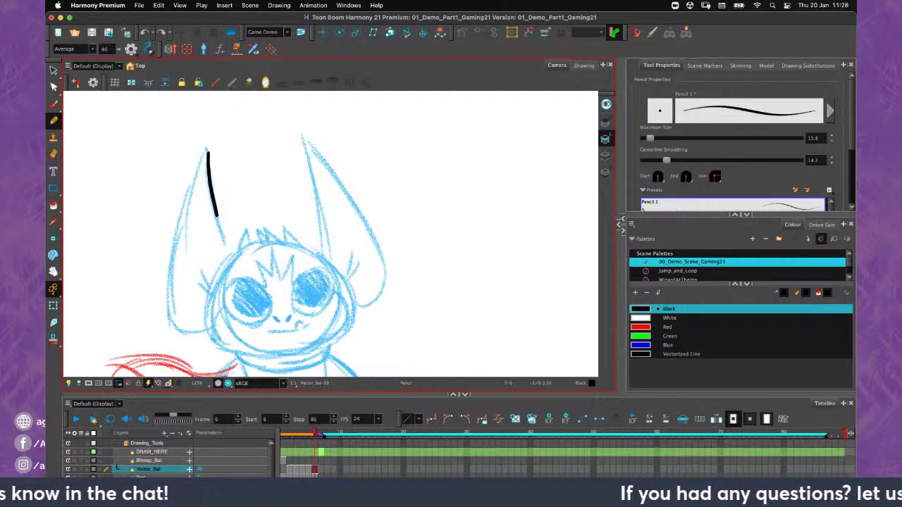
drag(223, 231, 229, 249)
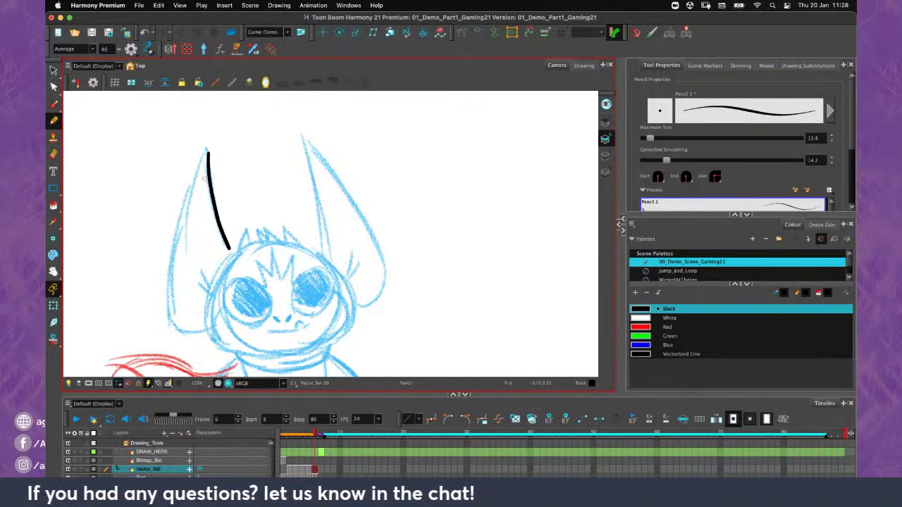
key(super+z)
Set the stabilizer to Pulled String and trace the left-hand ear's inner edge and the upper part of its outer edge
click(92, 49)
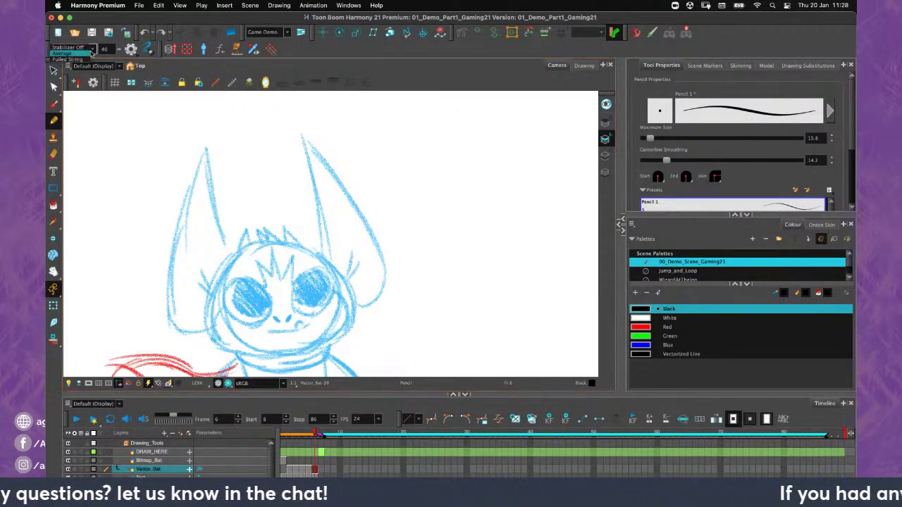
click(81, 59)
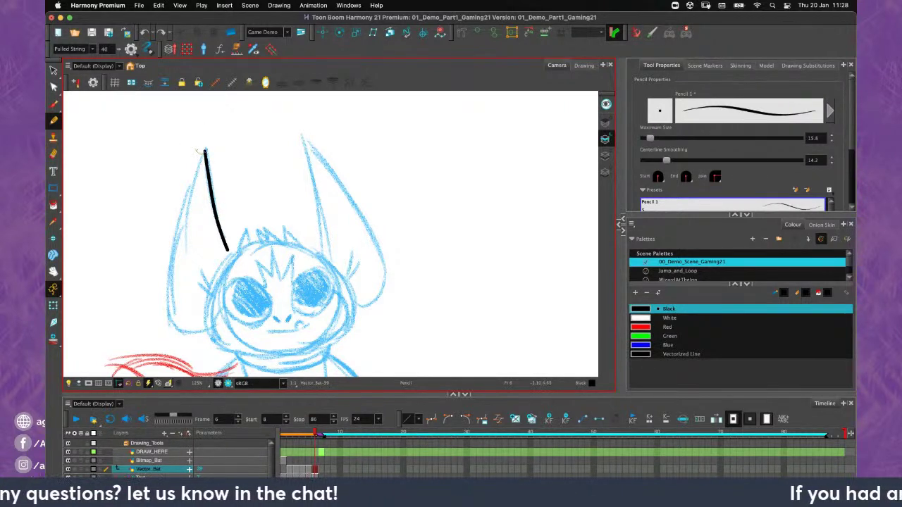
drag(191, 164, 188, 200)
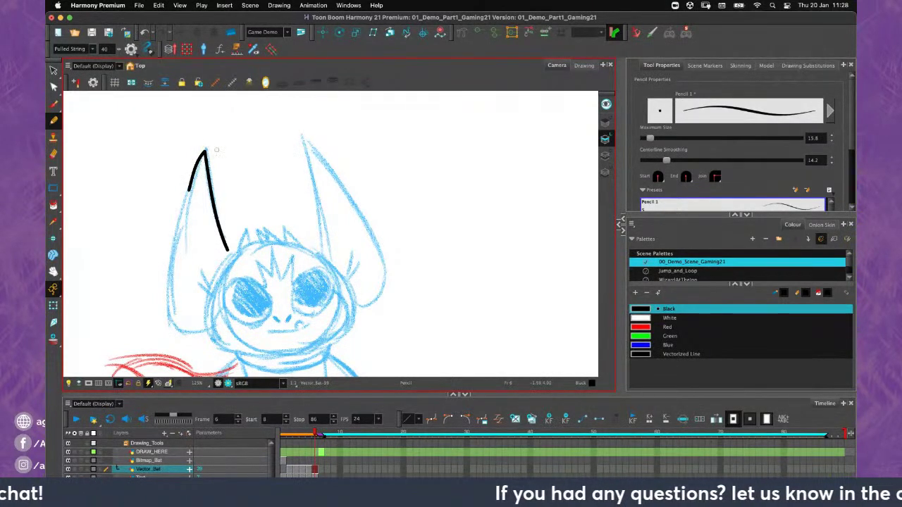
Turn the stabilizer off and undo the black strokes on the left-hand ear
click(74, 48)
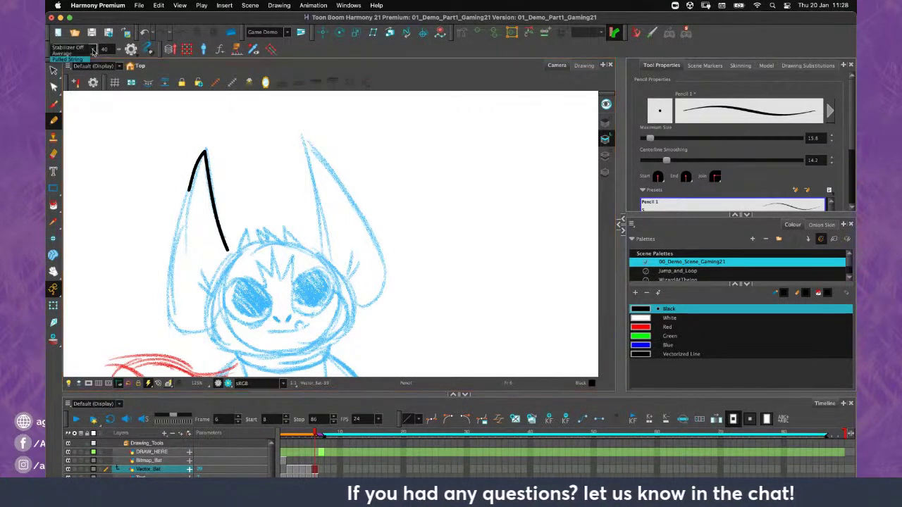
click(85, 53)
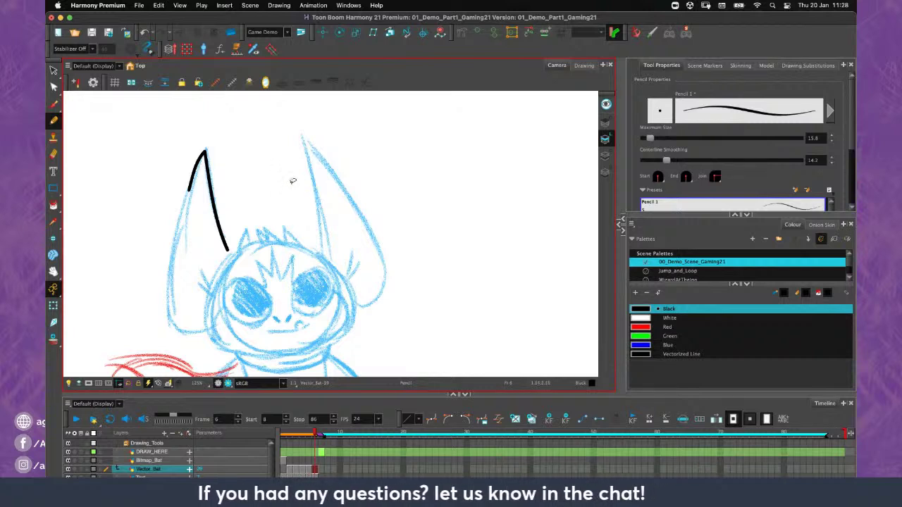
key(super+z)
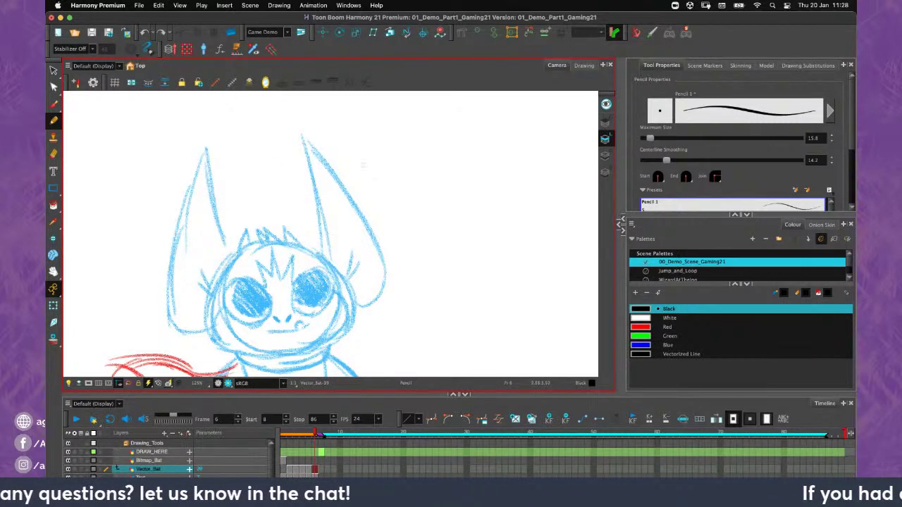
scroll(364, 165, down, 5)
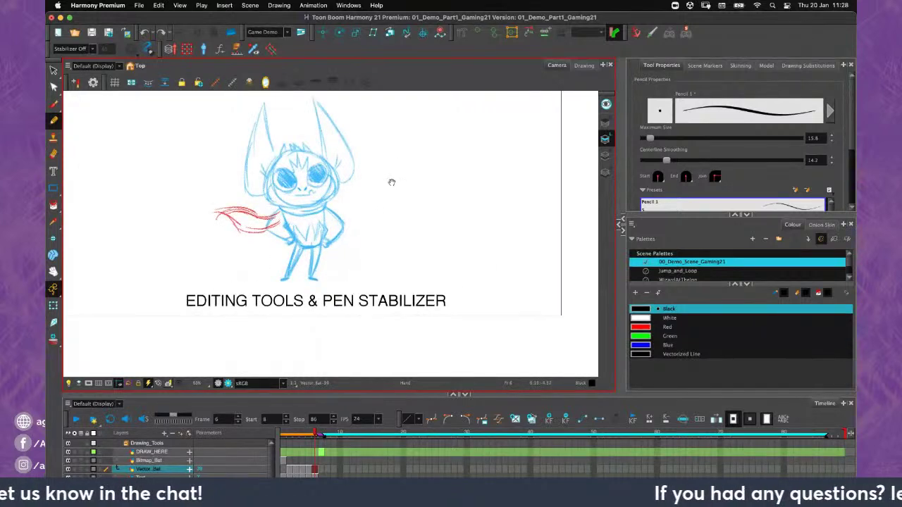
scroll(391, 182, up, 2)
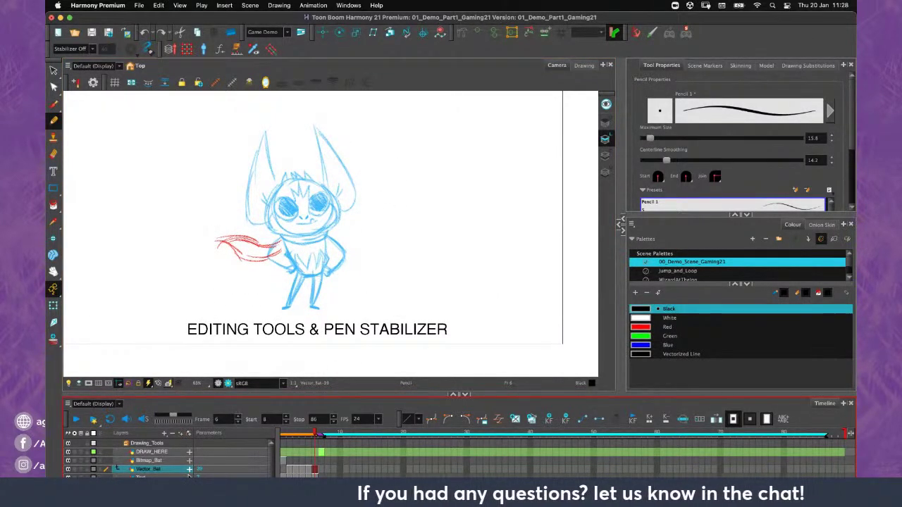
Go to frame 7 and show the Library beside the Camera view, widening the Camera view slightly
click(322, 433)
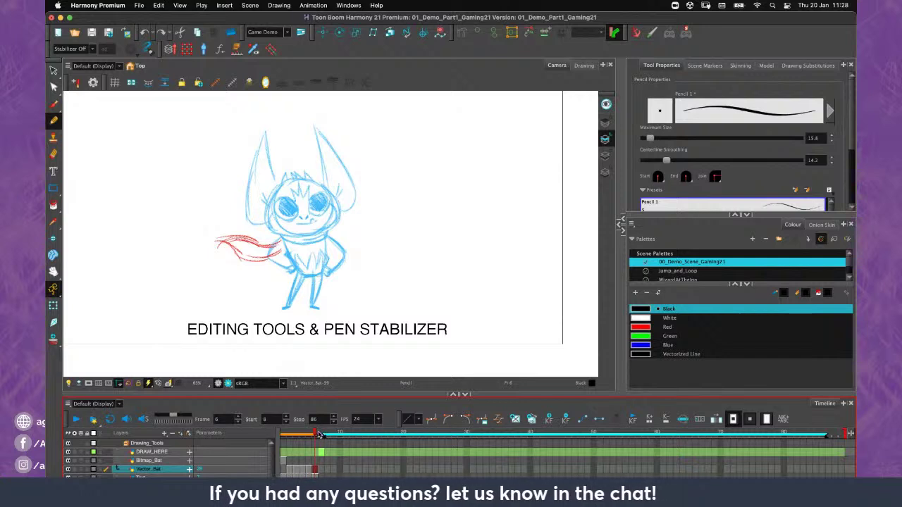
click(621, 227)
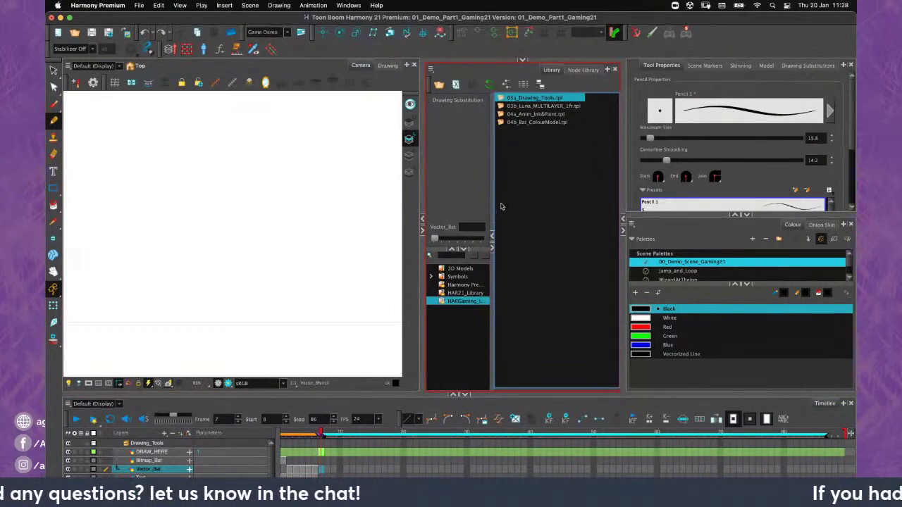
drag(422, 265, 434, 268)
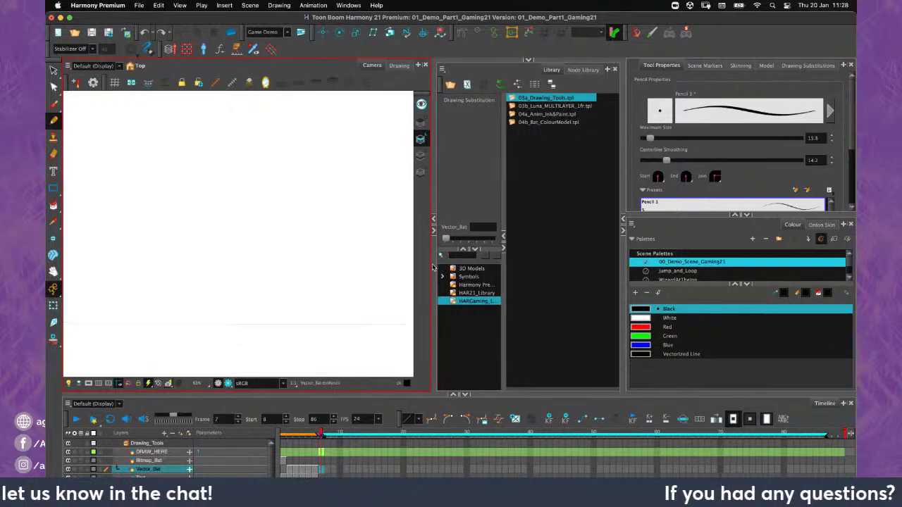
Collapse the Drawing_Tools group in the timeline and select the 03b_Luna_MULTILAYER_1fr.tpl template in the Library
click(126, 443)
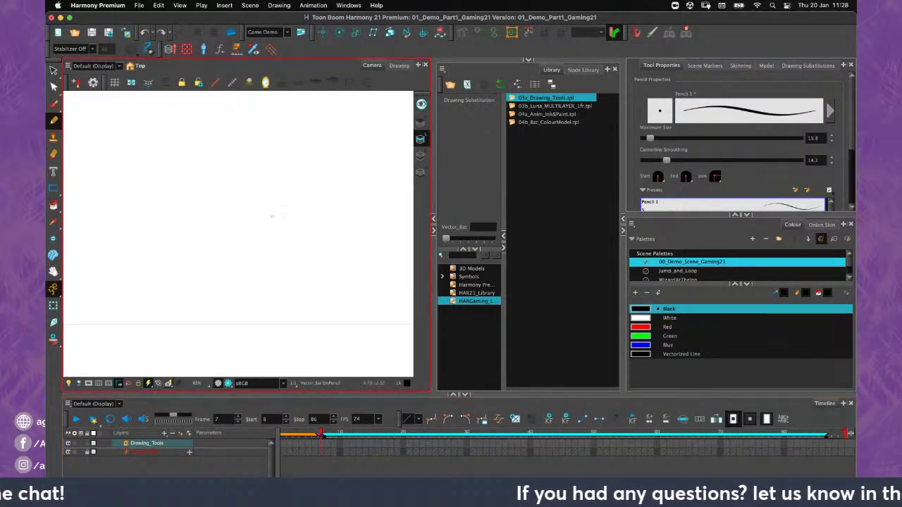
scroll(272, 220, down, 3)
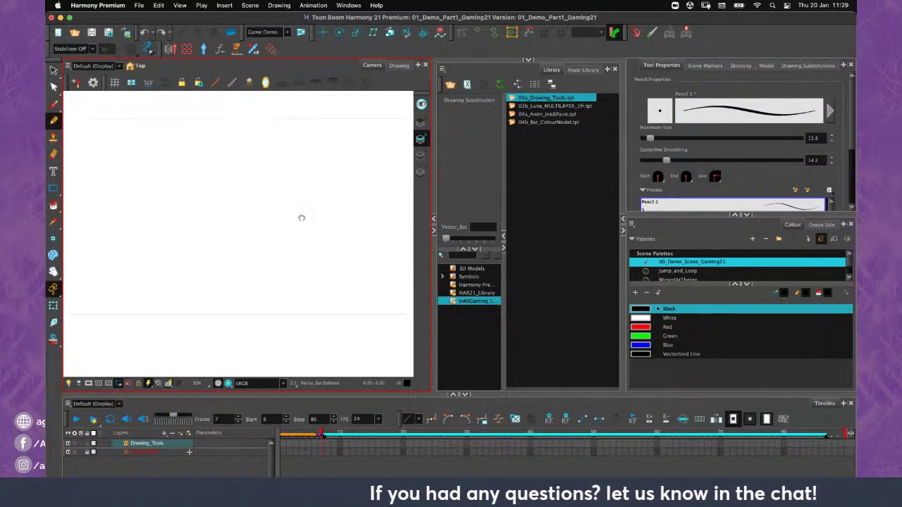
scroll(282, 231, down, 2)
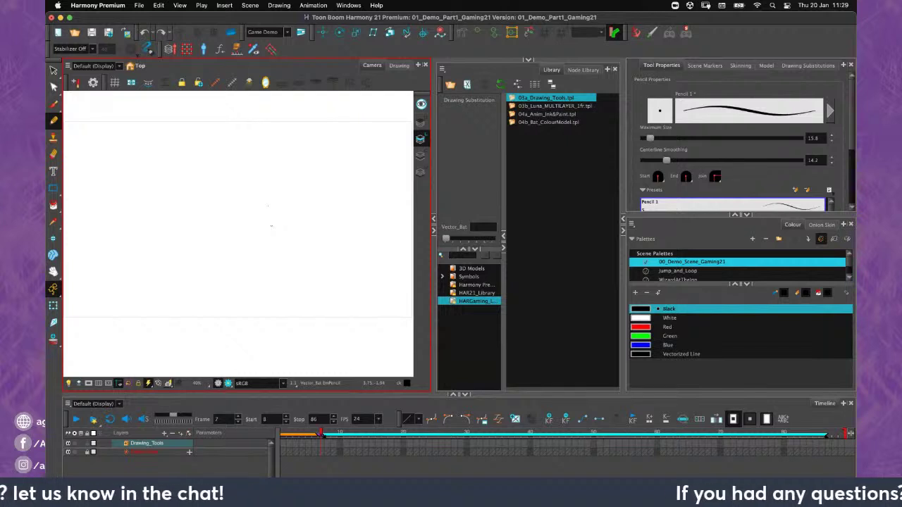
click(557, 105)
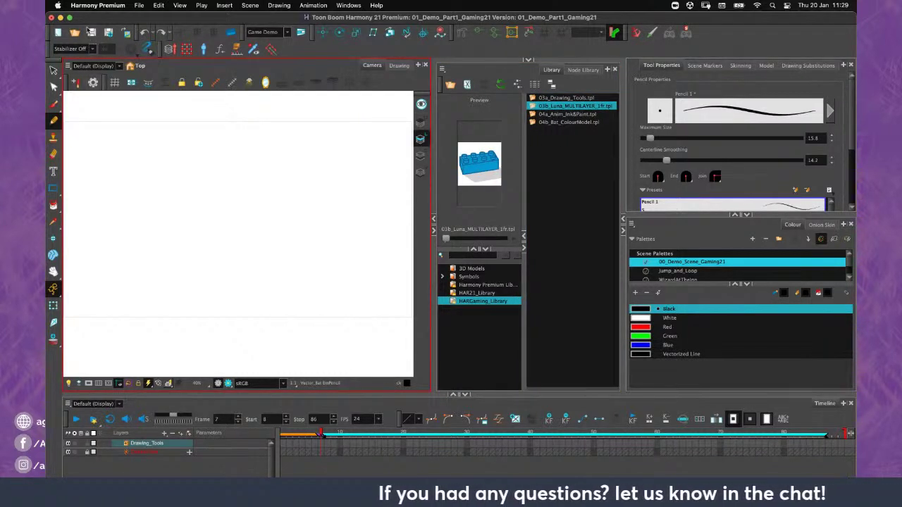
Review the image import options for TB_wallpaper_v2_dark_zoom.jpg and cancel the import
click(138, 6)
mouse_move(224, 133)
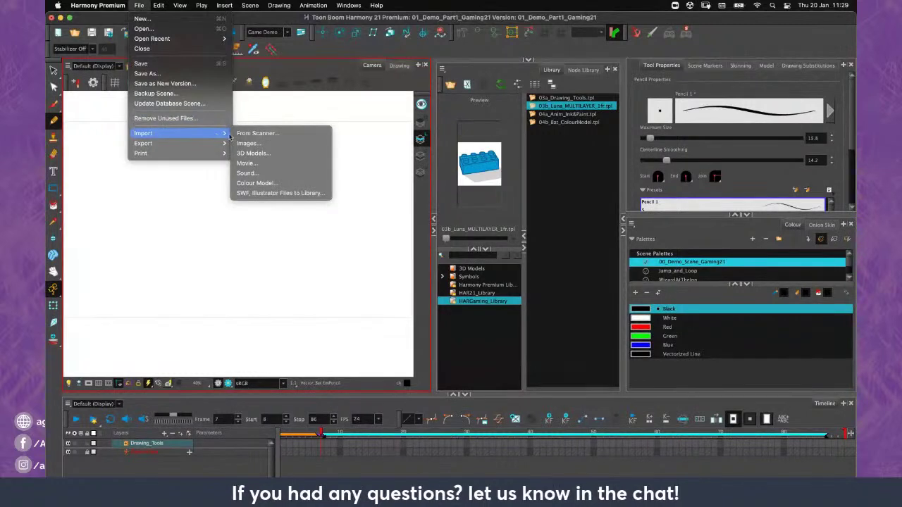
click(261, 145)
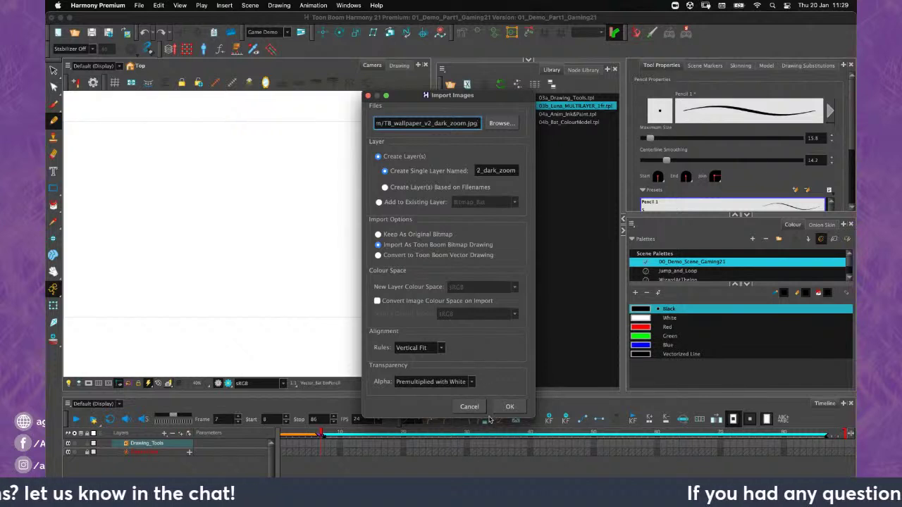
key(Escape)
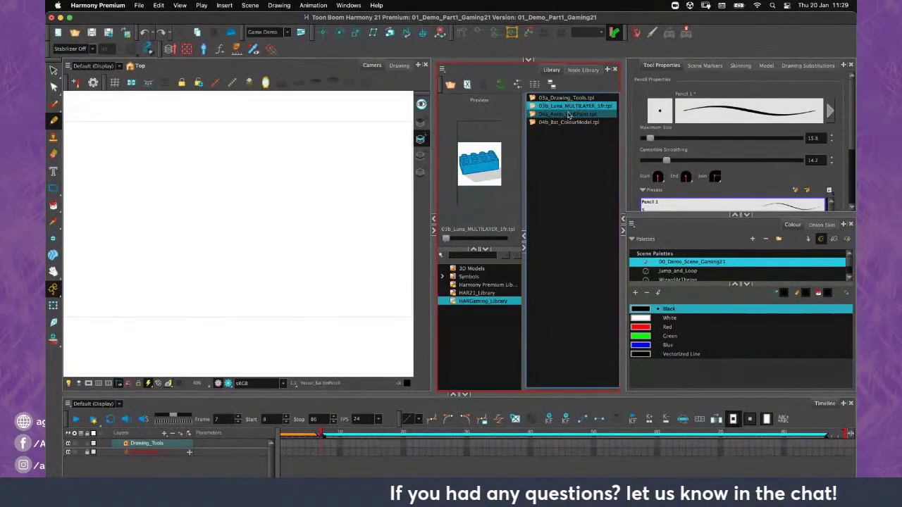
Add the 03b_Luna_MULTILAYER_1fr.tpl template from the Library to the scene
drag(566, 106, 238, 219)
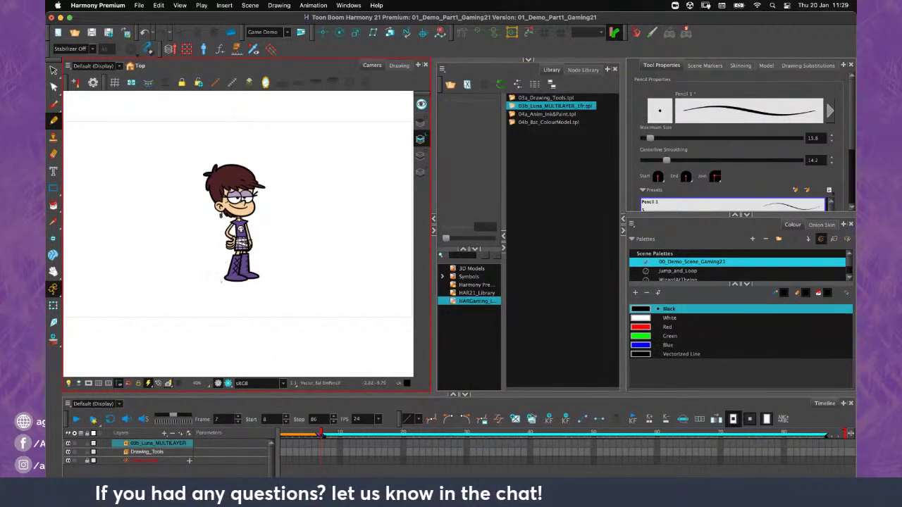
Try moving Luna's right foot drawing slightly with the Transform tool, restore its position and deselect it
scroll(238, 220, up, 5)
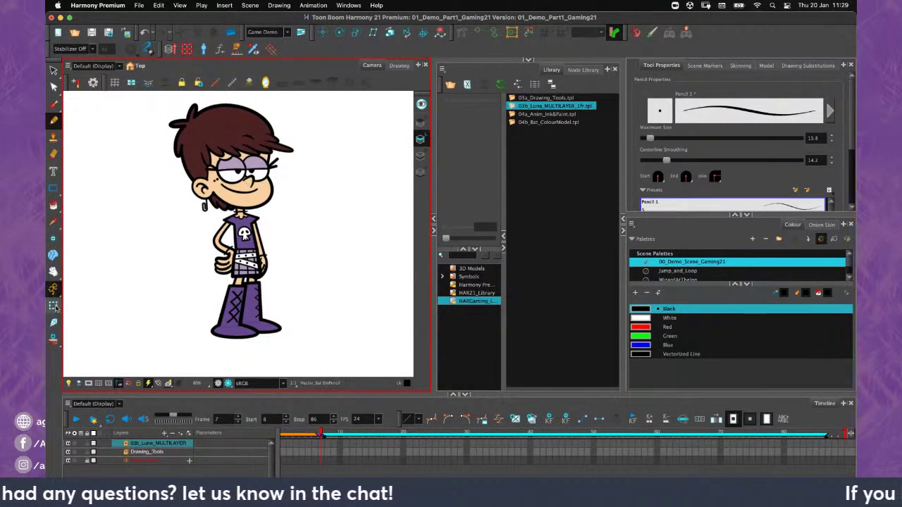
click(54, 305)
click(240, 331)
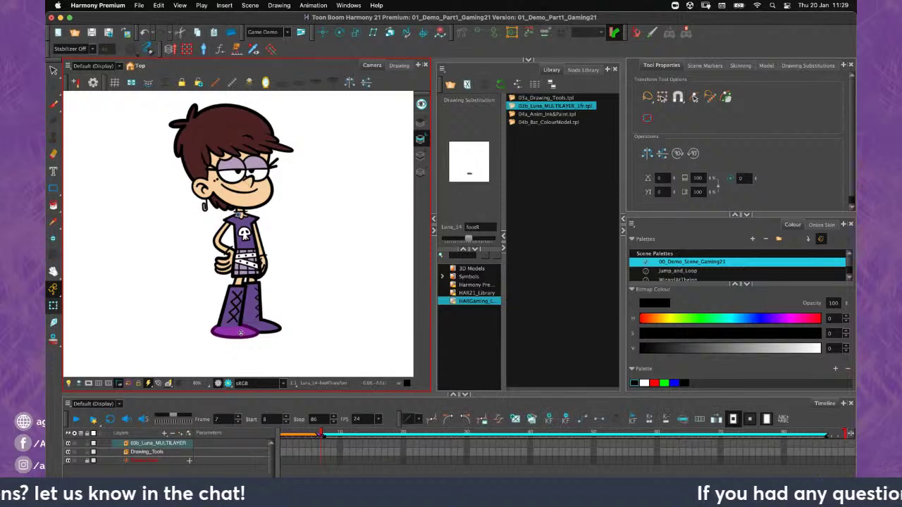
mouse_move(241, 331)
mouse_down()
mouse_move(197, 350)
mouse_move(242, 338)
mouse_up()
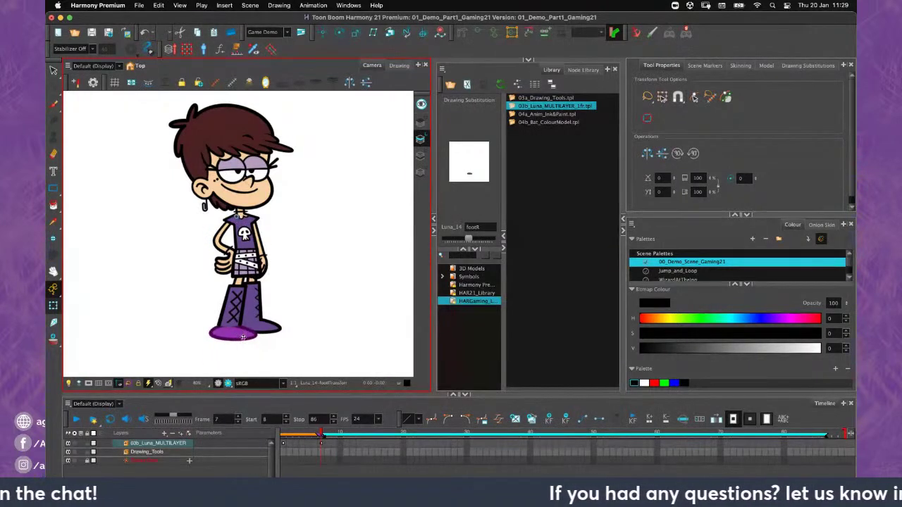
click(378, 273)
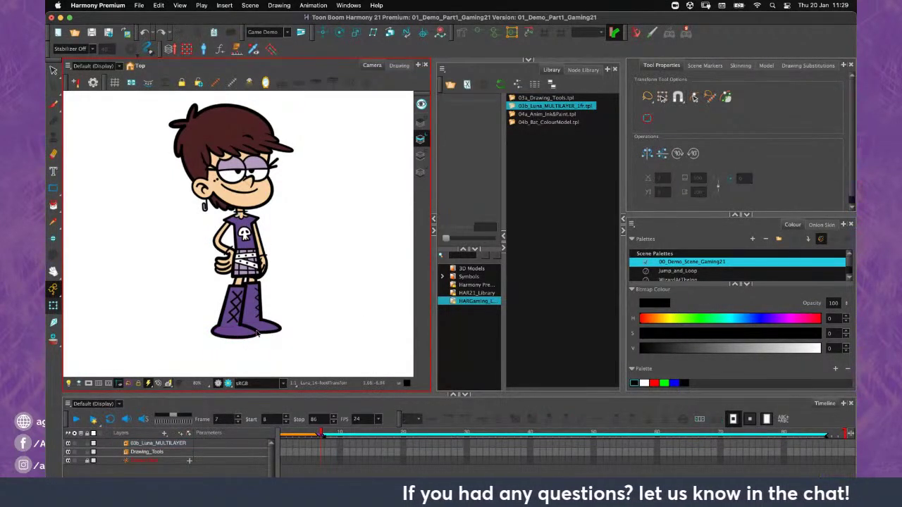
Move Luna's left foot drawing away from her boot, undo the move and deselect it
drag(247, 331, 310, 297)
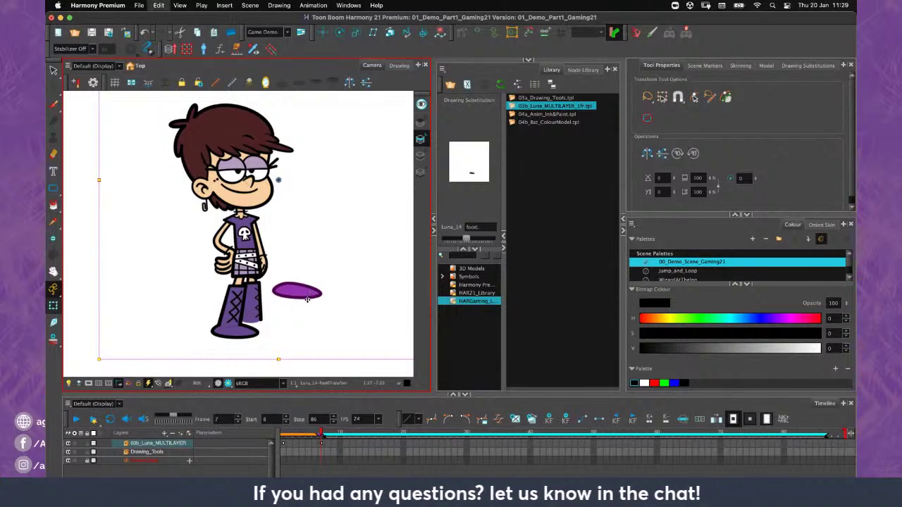
key(ctrl+z)
key(2)
key(2)
click(284, 304)
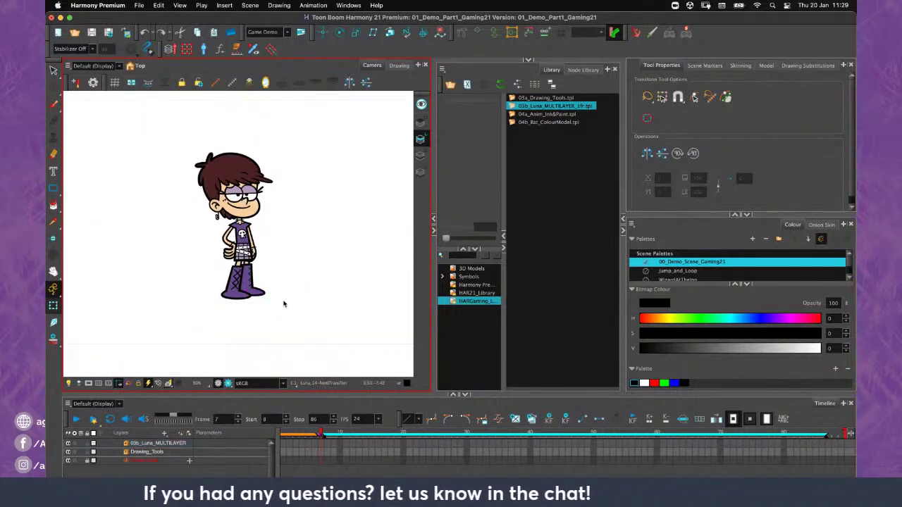
key(1)
key(1)
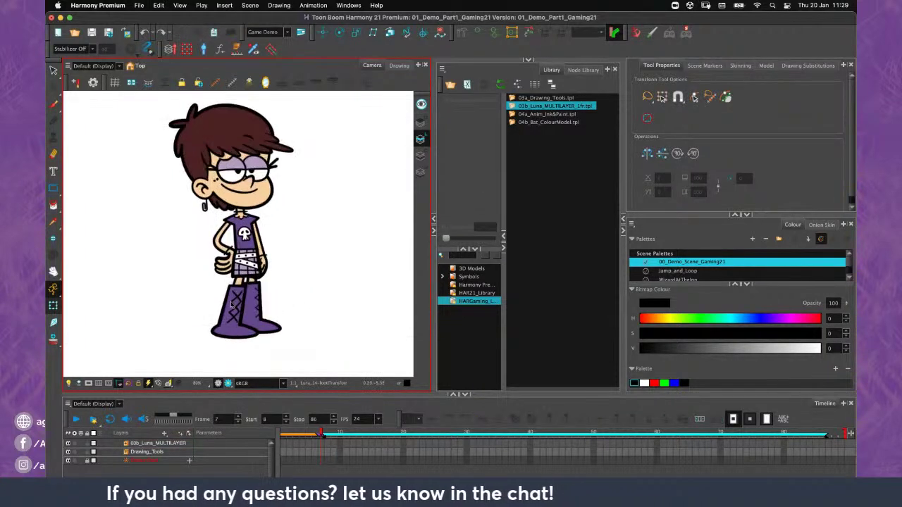
Move Luna's laced right boot leg away from the body, undo the move and deselect it
click(238, 310)
drag(238, 310, 212, 303)
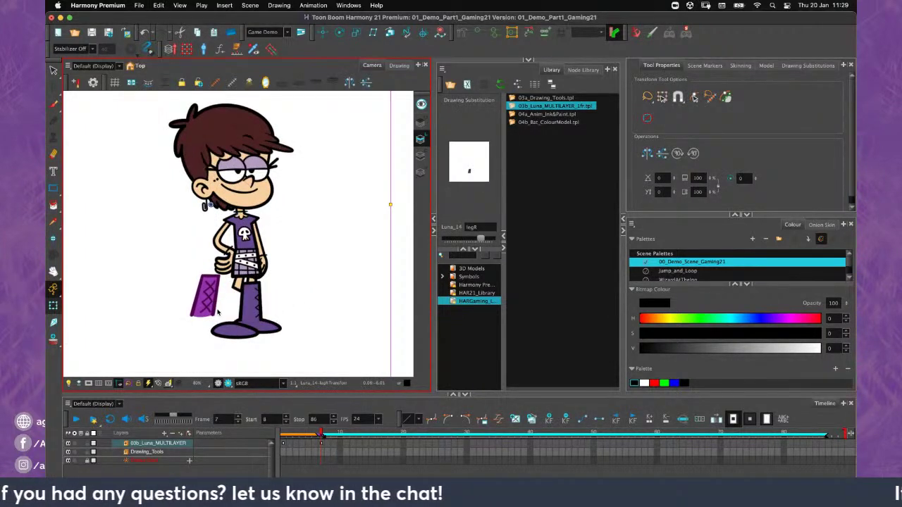
key(ctrl+z)
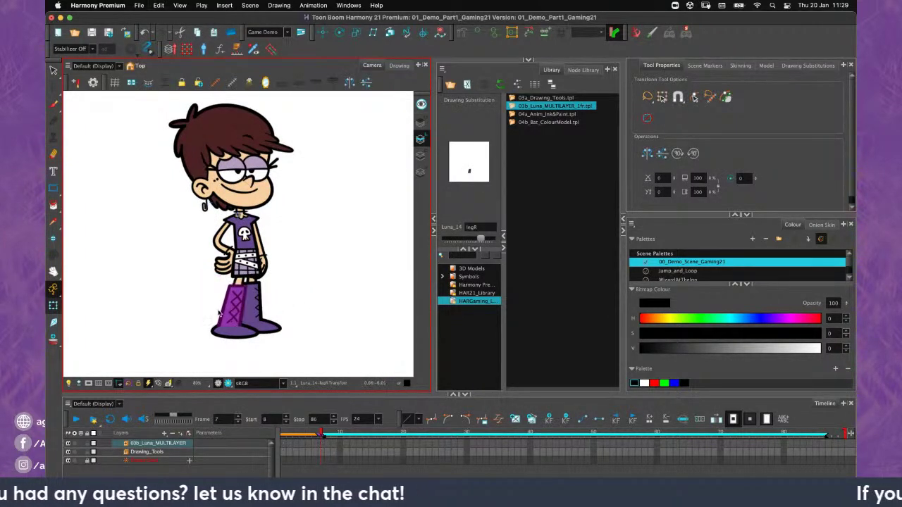
key(2)
key(2)
key(2)
click(348, 282)
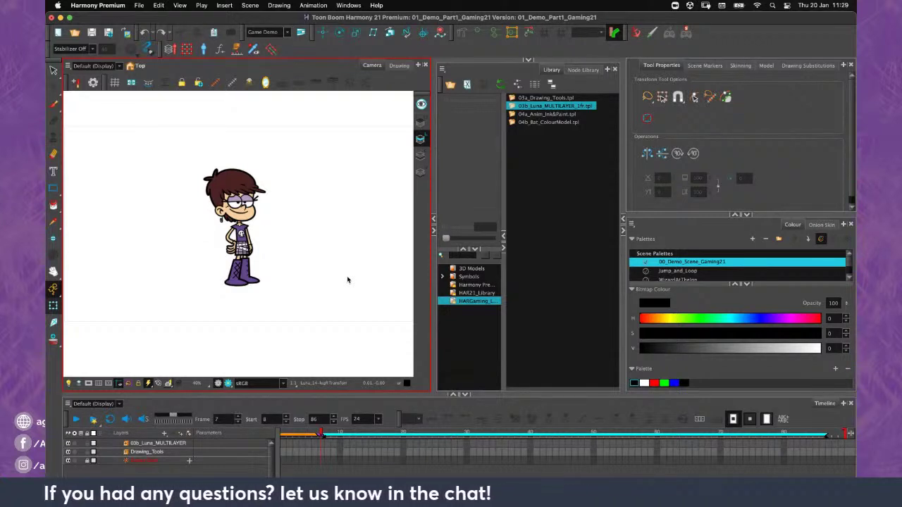
Examine the outline of Luna's hair tuft up close and return to a view of the whole character
key(2)
key(2)
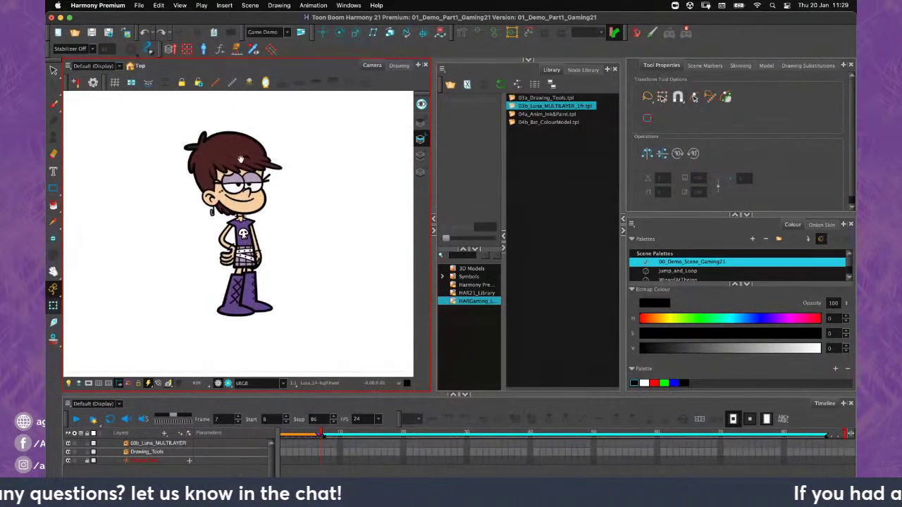
scroll(240, 159, up, 5)
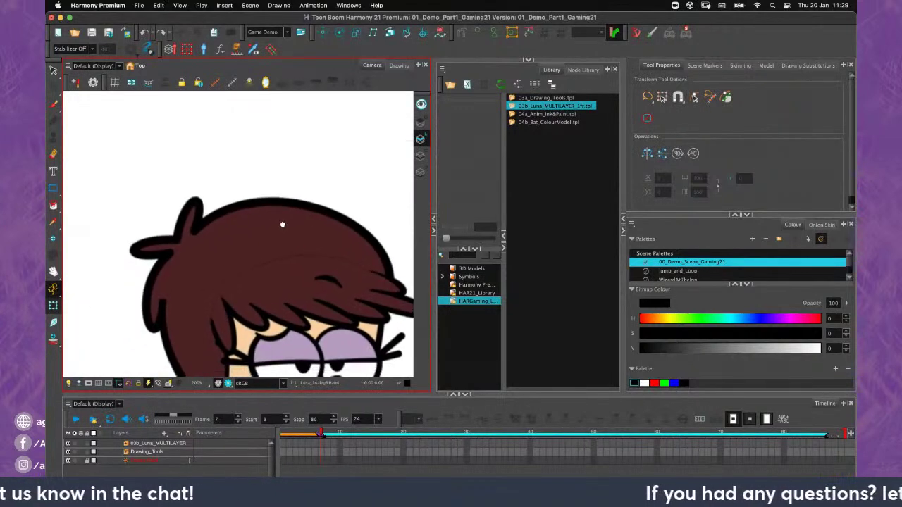
scroll(239, 233, up, 4)
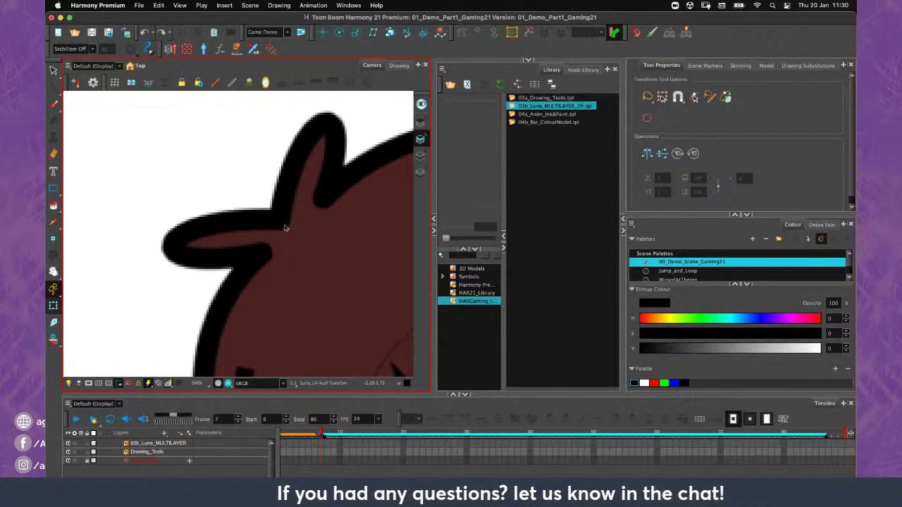
key(2)
key(2)
key(2)
key(2)
key(2)
key(2)
key(2)
key(2)
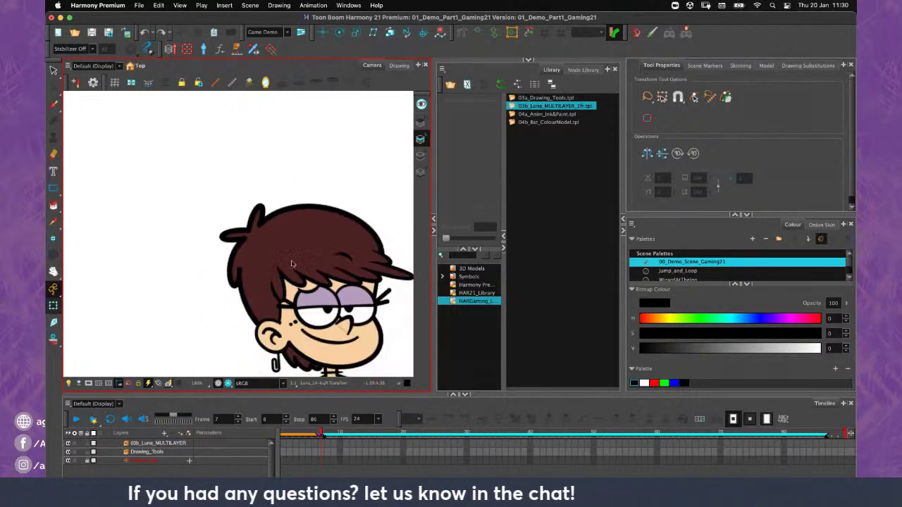
key(1)
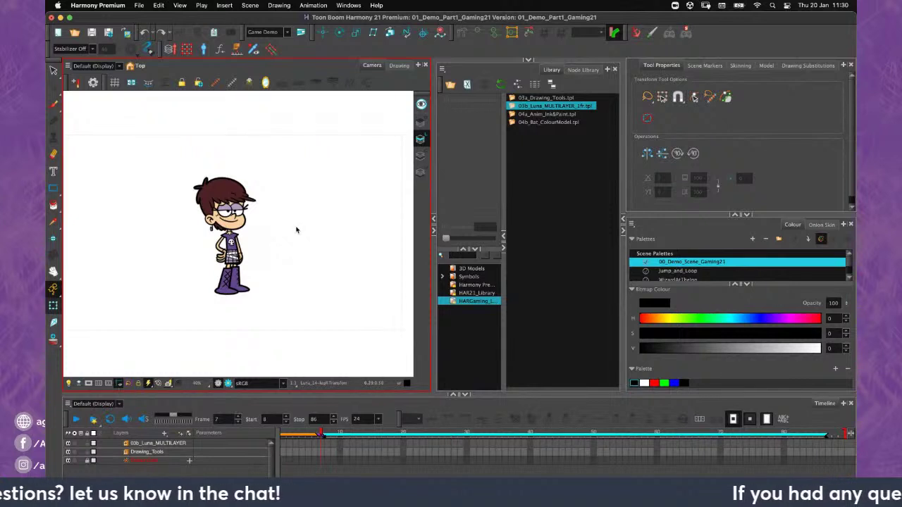
Delete the 03b_Luna_MULTILAYER and Drawing_Tools groups from the timeline
click(164, 462)
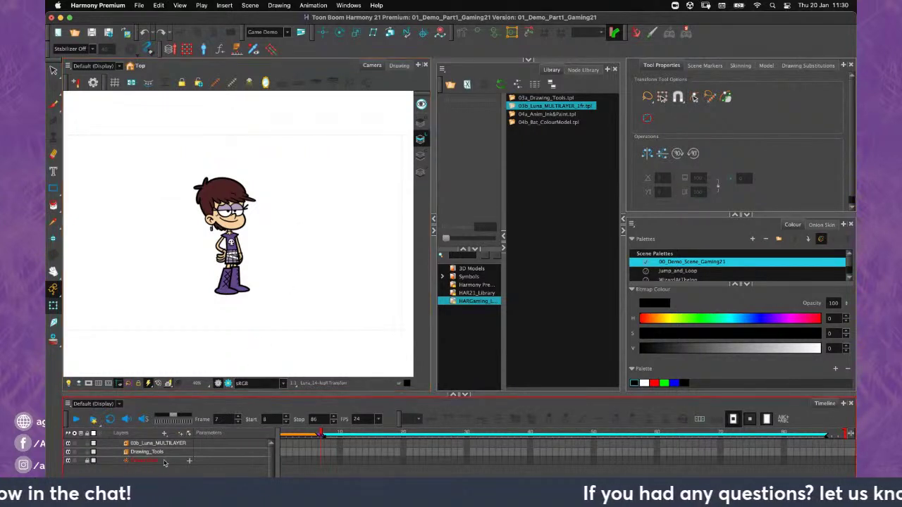
click(175, 443)
key(Delete)
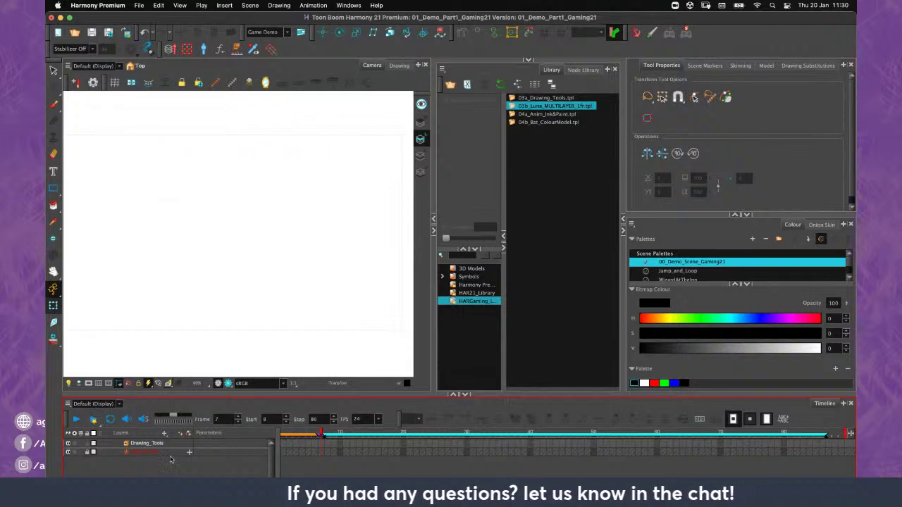
click(353, 234)
click(161, 443)
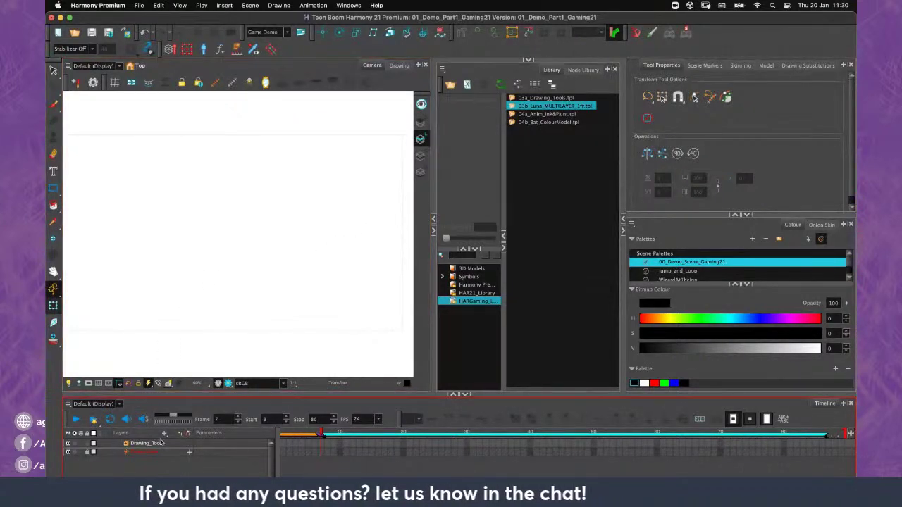
click(174, 435)
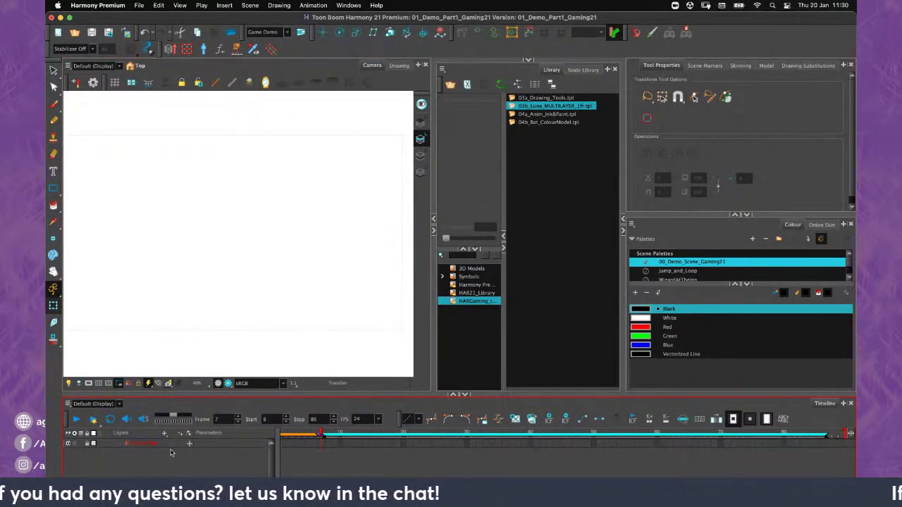
Add the 04a_Anim_Ink&Paint.tpl template from the Library to the scene and go to frame 11
click(544, 114)
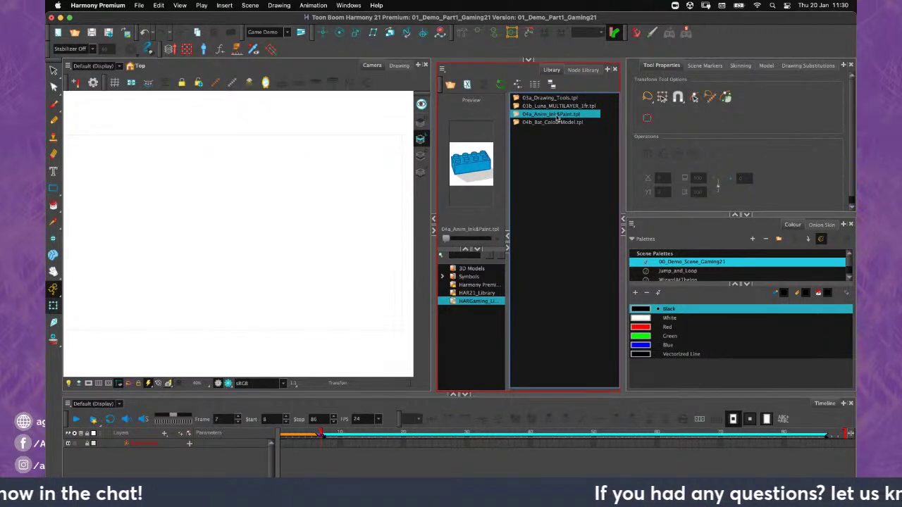
drag(560, 120, 259, 244)
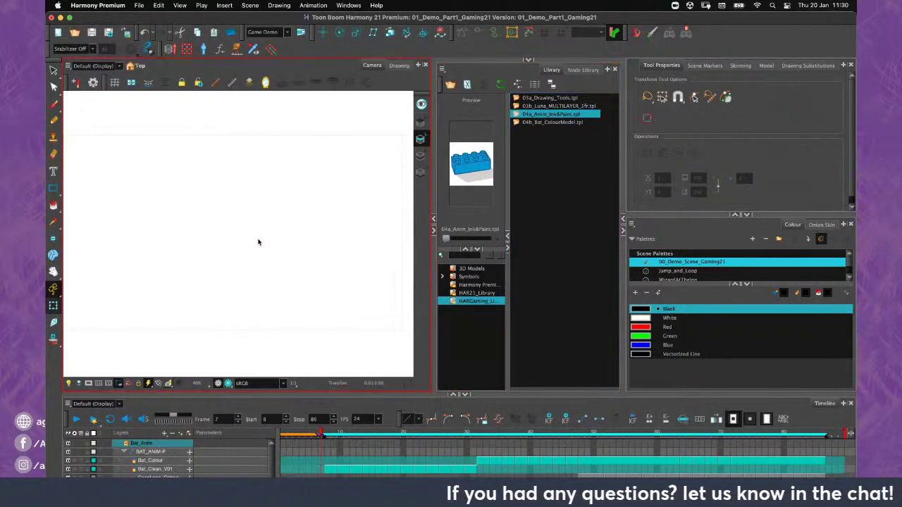
click(346, 433)
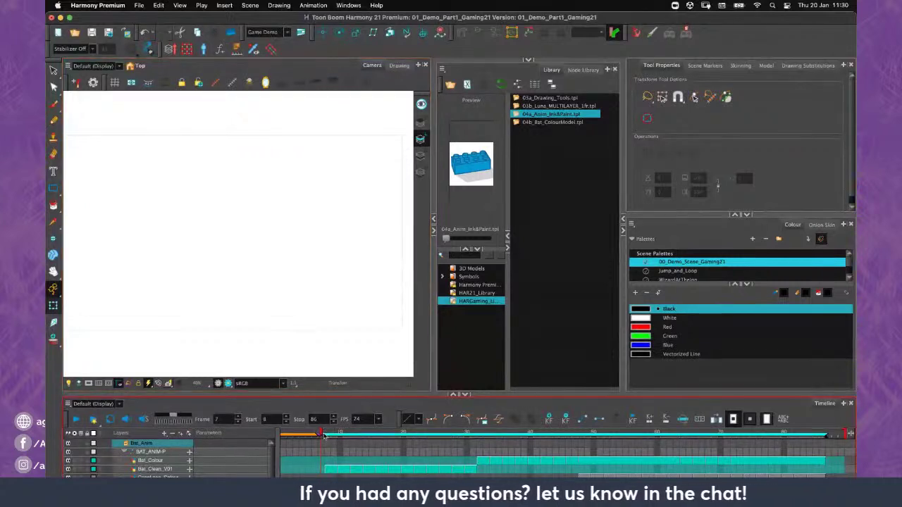
mouse_move(352, 433)
mouse_down()
mouse_move(368, 436)
mouse_move(346, 442)
mouse_up()
Collapse the Library to widen the Camera view, and open the Animation marker's settings and cancel them
click(435, 232)
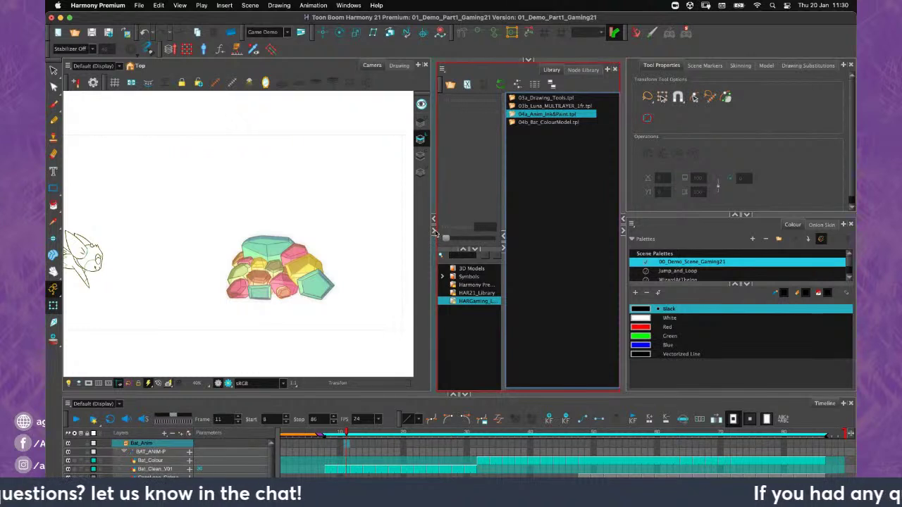
click(434, 231)
double_click(352, 435)
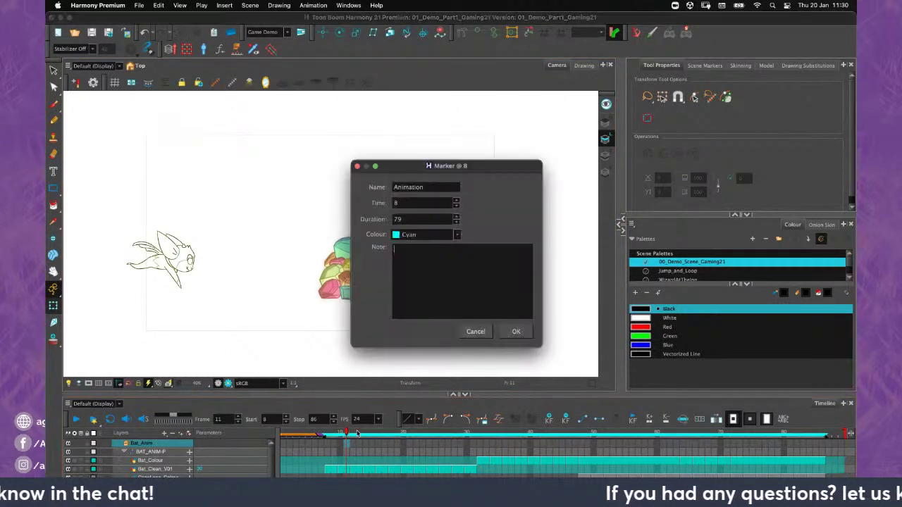
click(475, 331)
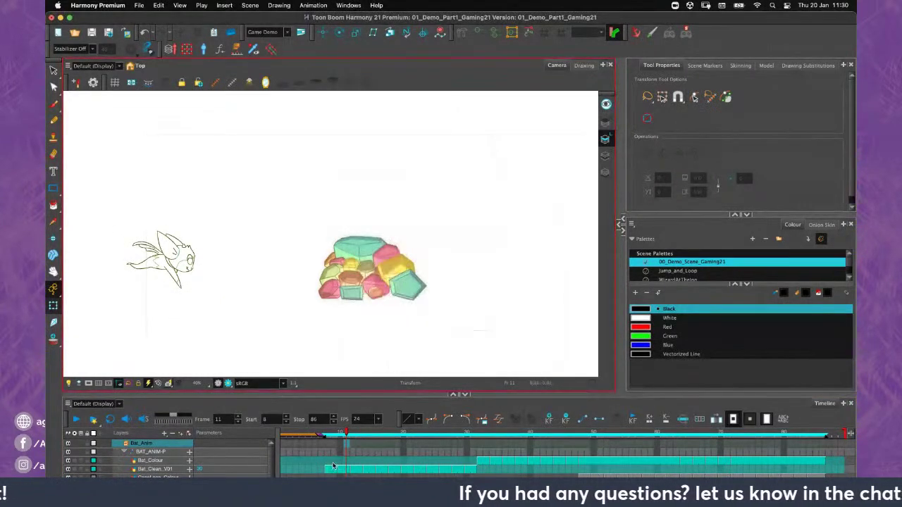
Step through the Bat_Clean_V01 drawings from frame 12 to frame 30 to examine the bat's flight poses
click(352, 469)
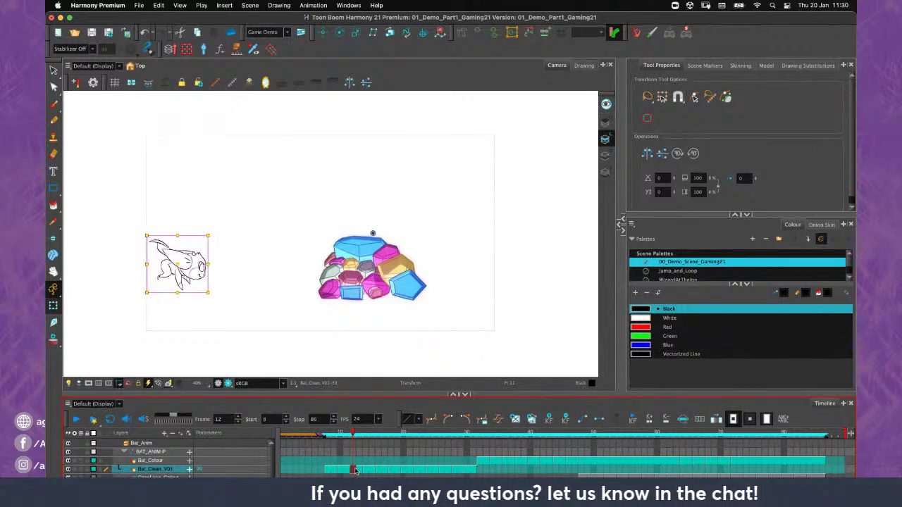
click(367, 469)
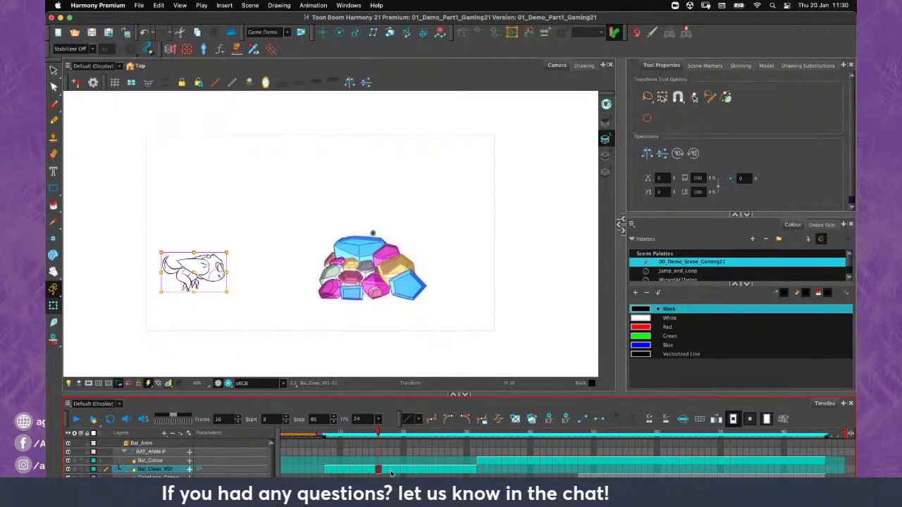
click(390, 469)
click(404, 469)
click(415, 470)
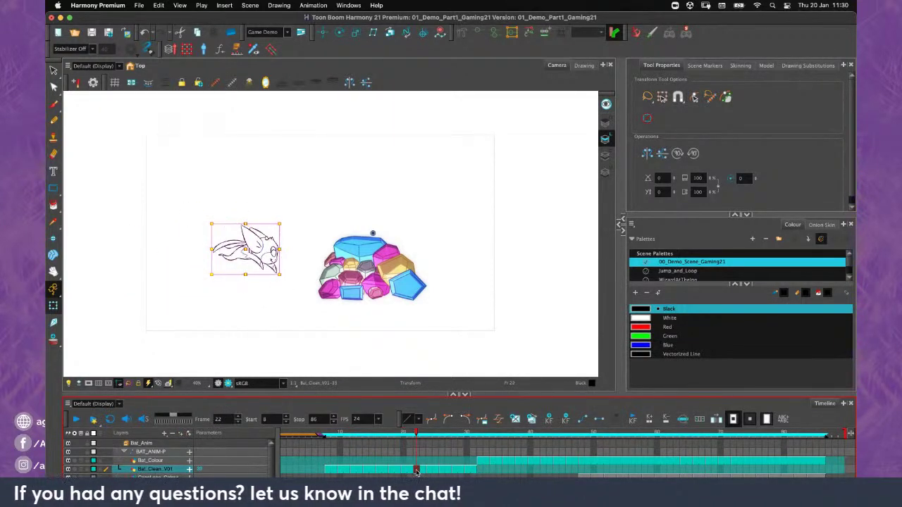
click(428, 470)
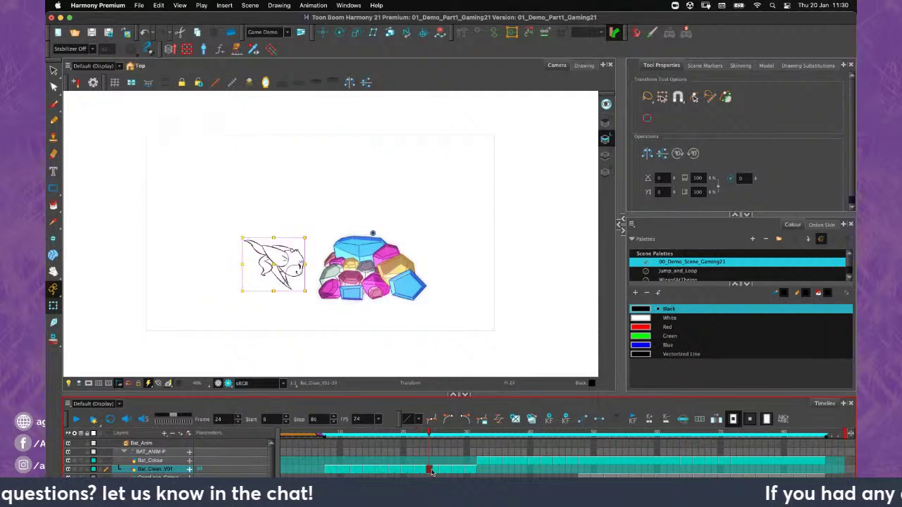
click(441, 470)
click(455, 469)
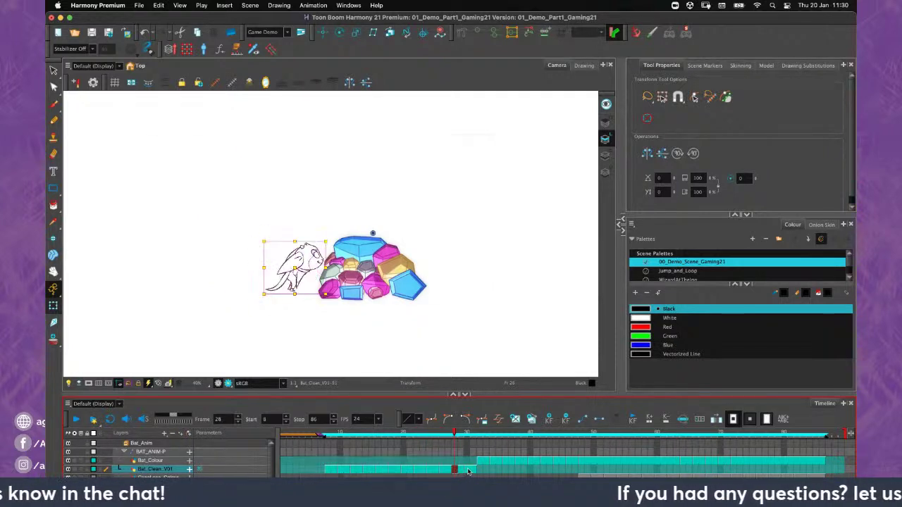
click(467, 470)
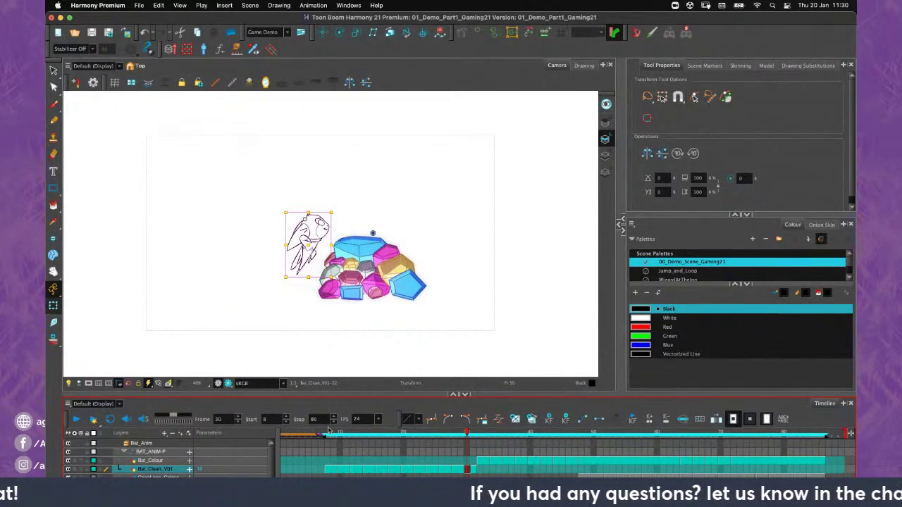
Scrub back to frame 8, go to frame 16 and turn on the onion skin for the Bat_Clean_V01 drawing
mouse_move(469, 437)
mouse_down()
mouse_move(328, 453)
mouse_move(424, 461)
mouse_move(327, 451)
mouse_up()
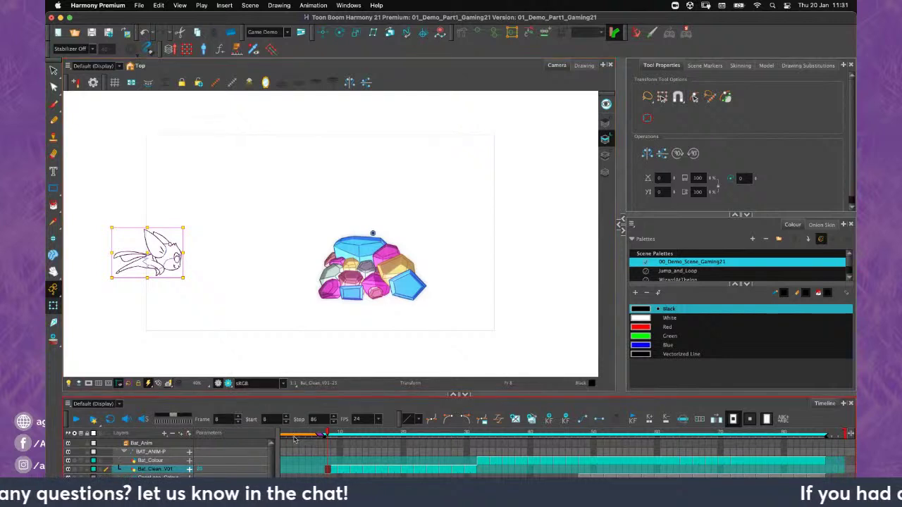
mouse_move(327, 432)
mouse_down()
mouse_move(451, 432)
mouse_move(391, 433)
mouse_move(345, 452)
mouse_move(380, 473)
mouse_up()
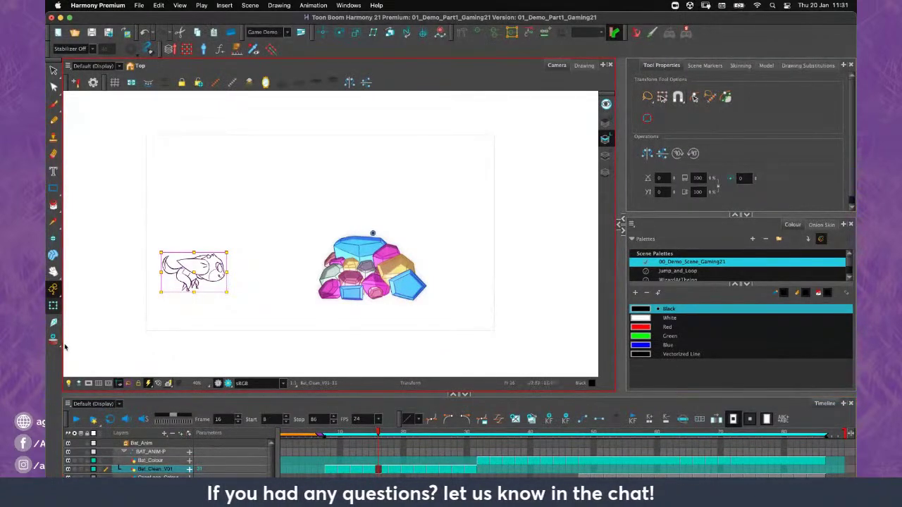
drag(52, 343, 77, 339)
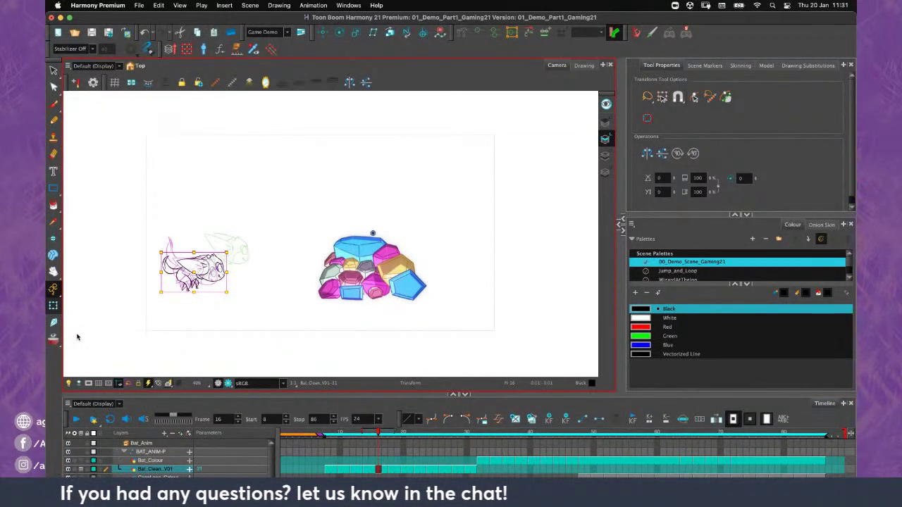
scroll(275, 257, up, 5)
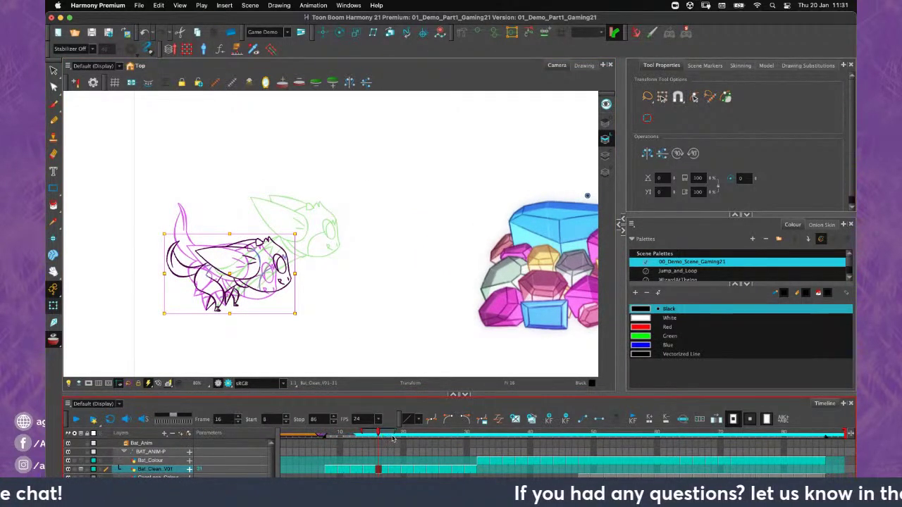
Go to frame 18, show the onion skin settings and lower the overall onion skin opacity slider
mouse_move(378, 437)
mouse_down()
mouse_move(423, 440)
mouse_move(345, 451)
mouse_move(444, 458)
mouse_move(393, 459)
mouse_up()
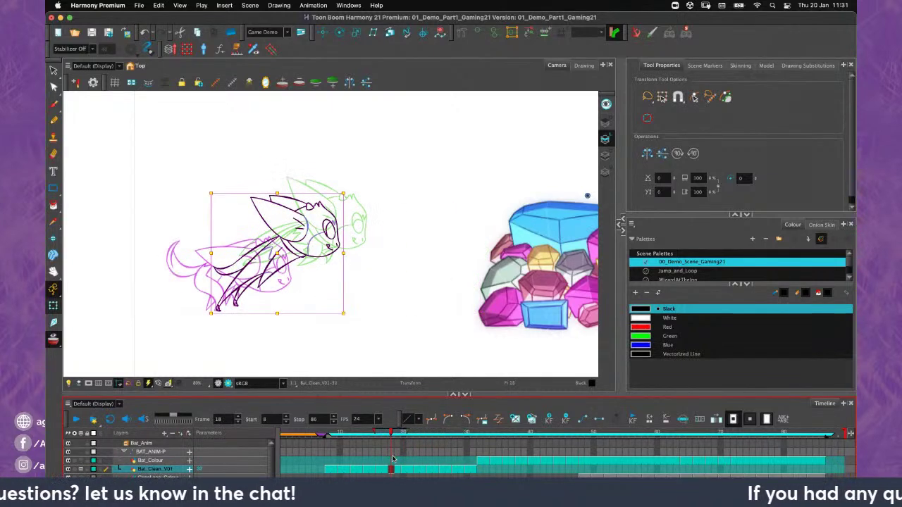
click(822, 225)
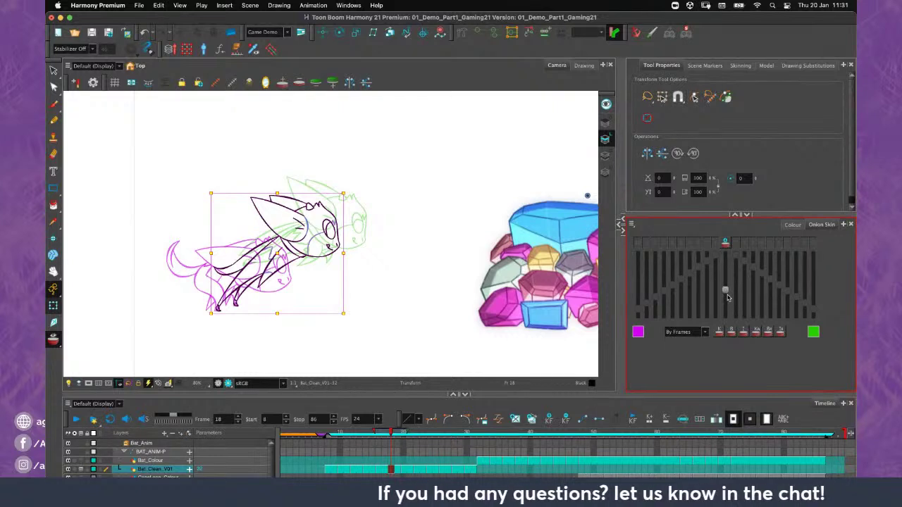
mouse_move(728, 298)
mouse_down()
mouse_move(728, 317)
mouse_move(737, 248)
mouse_move(728, 300)
mouse_up()
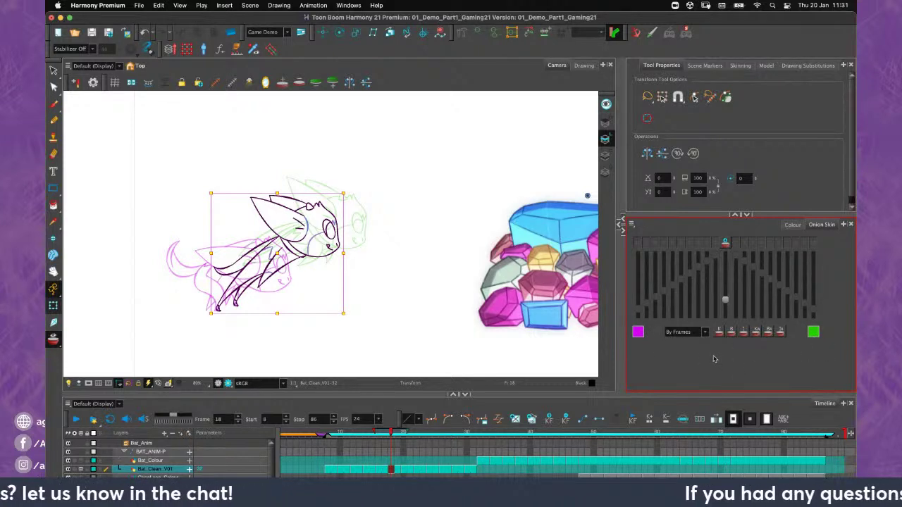
Enable Advanced Onion Skin and try switching individual frames off and on, such as previous frames 5 and 8 and next frame 7
click(632, 225)
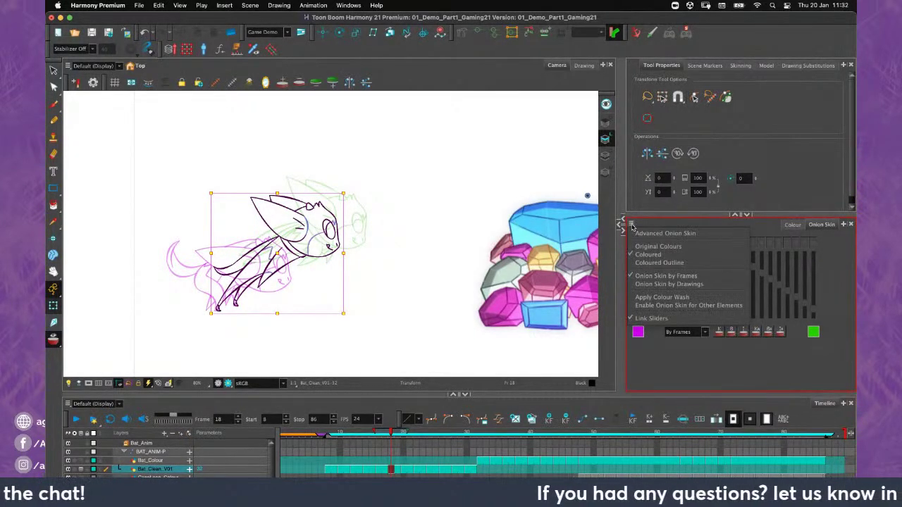
click(641, 234)
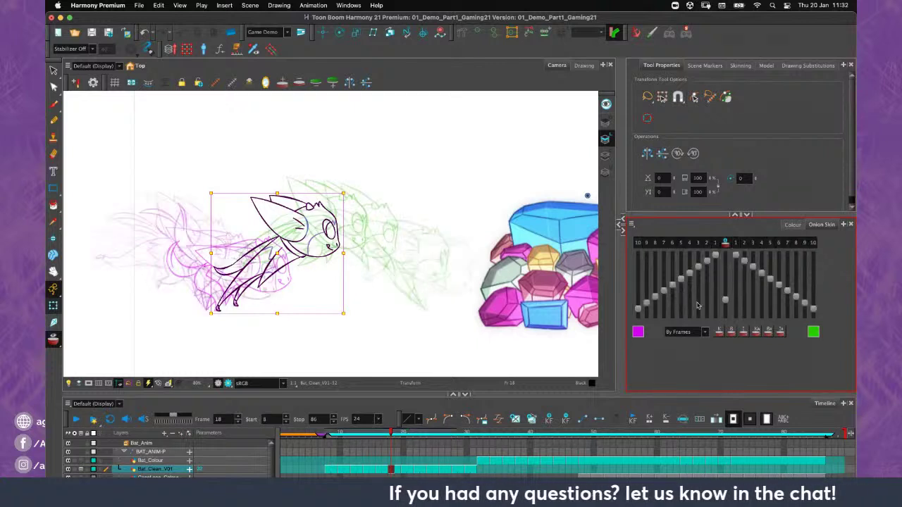
click(680, 246)
drag(690, 243, 659, 251)
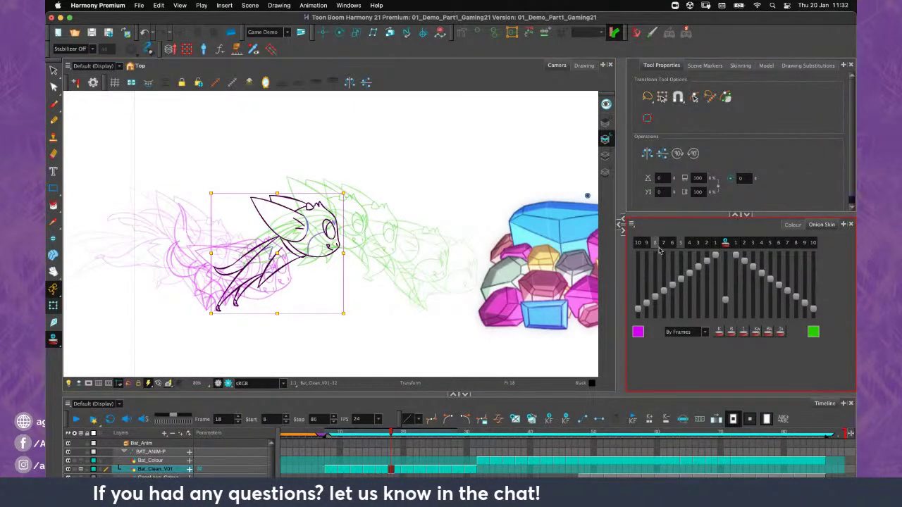
click(656, 245)
click(680, 245)
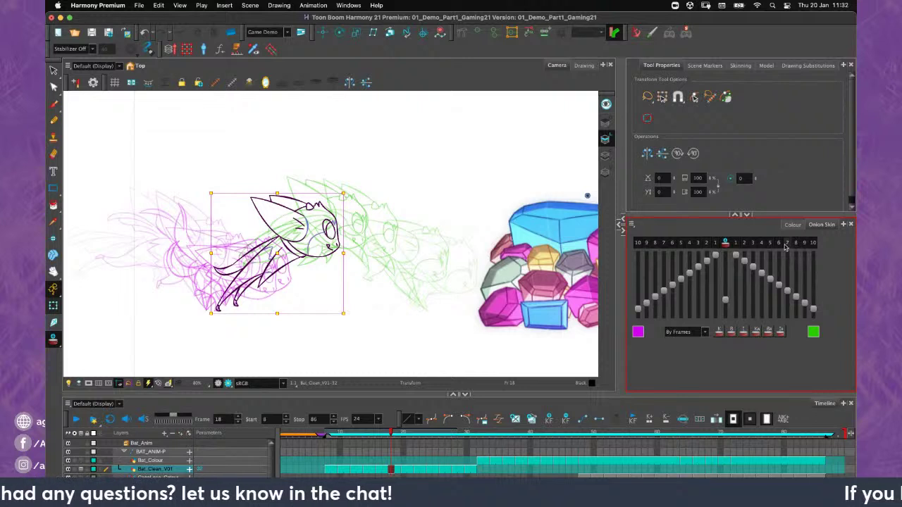
click(786, 245)
click(761, 245)
click(786, 244)
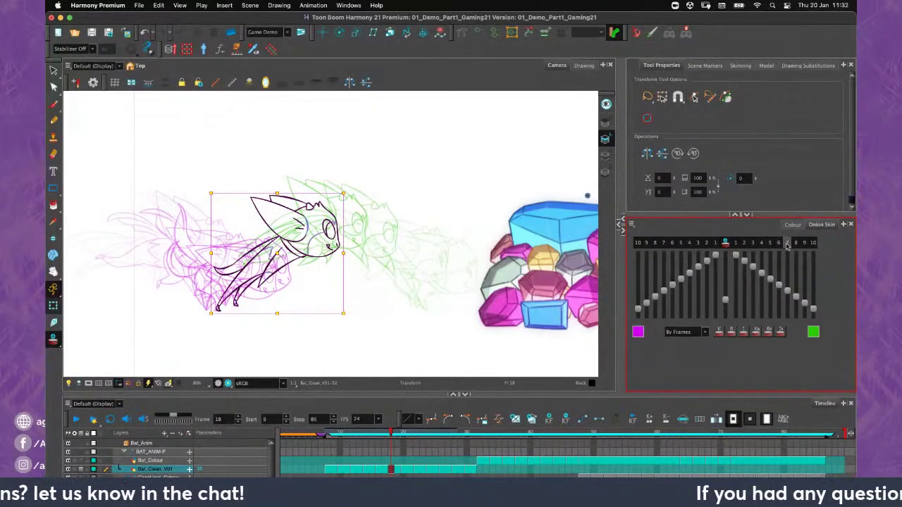
drag(737, 259, 717, 246)
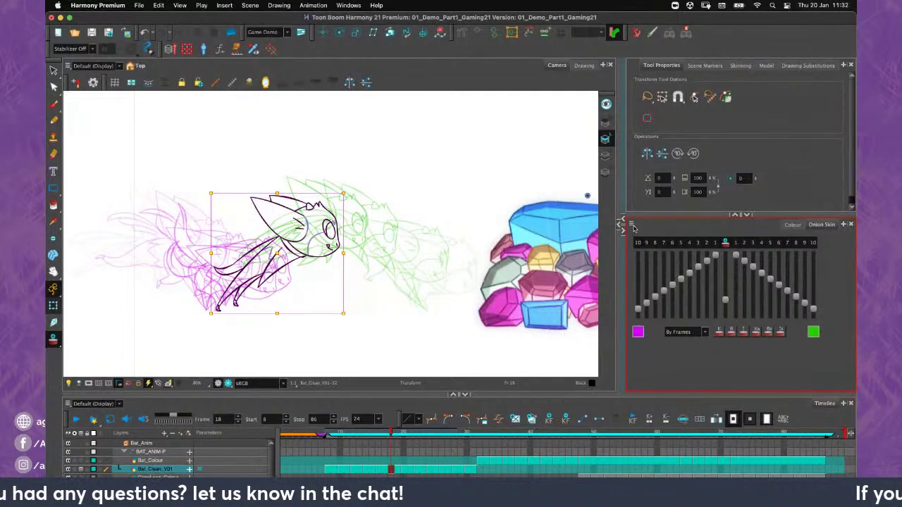
Return to the basic onion skin mode and turn the onion skin back on for the bat drawing
click(724, 243)
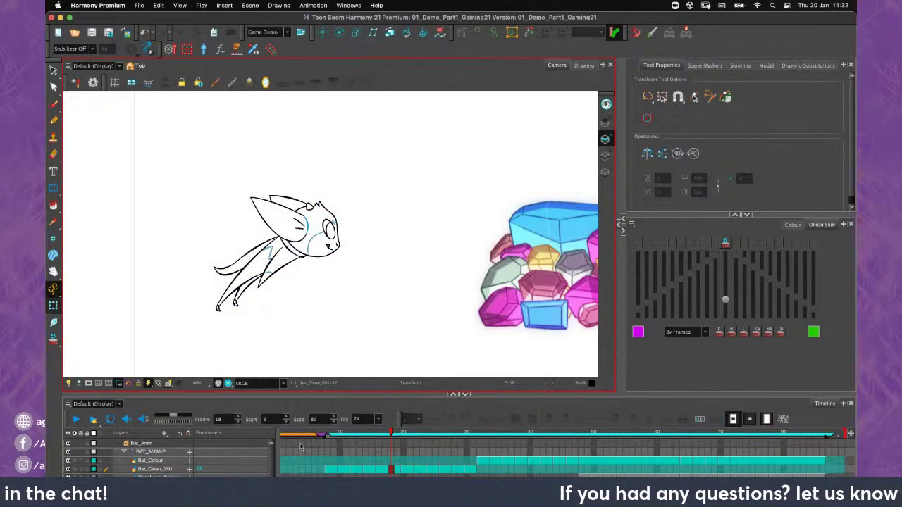
click(54, 338)
click(105, 346)
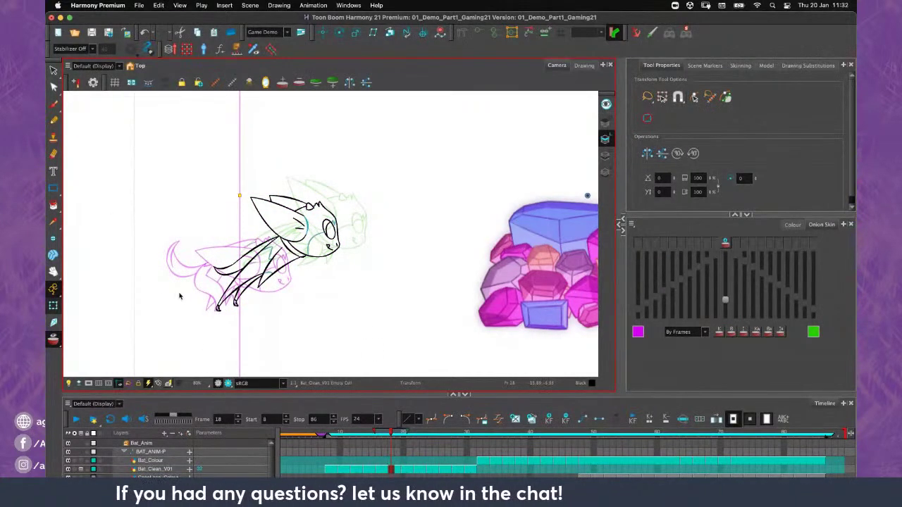
Expand the Library view again beside the Camera view and recentre the bat drawing in the Camera view
key(space)
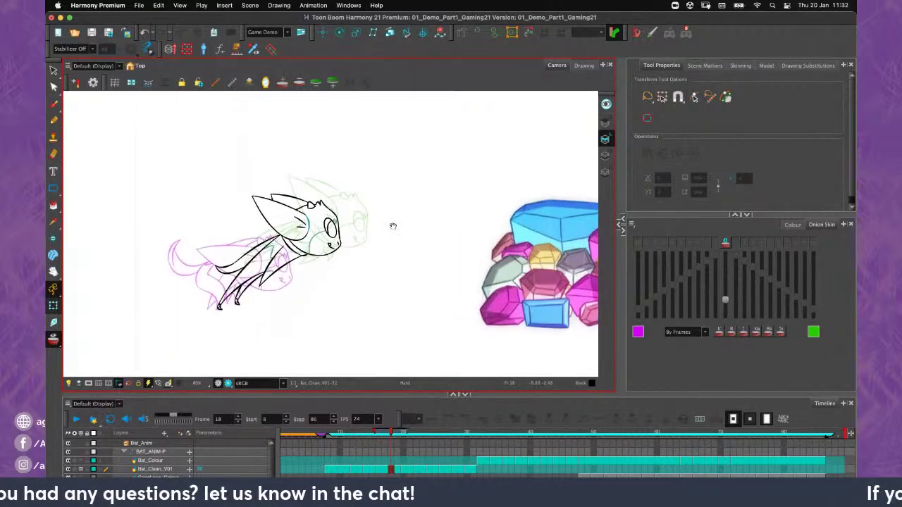
drag(393, 226, 391, 205)
click(620, 226)
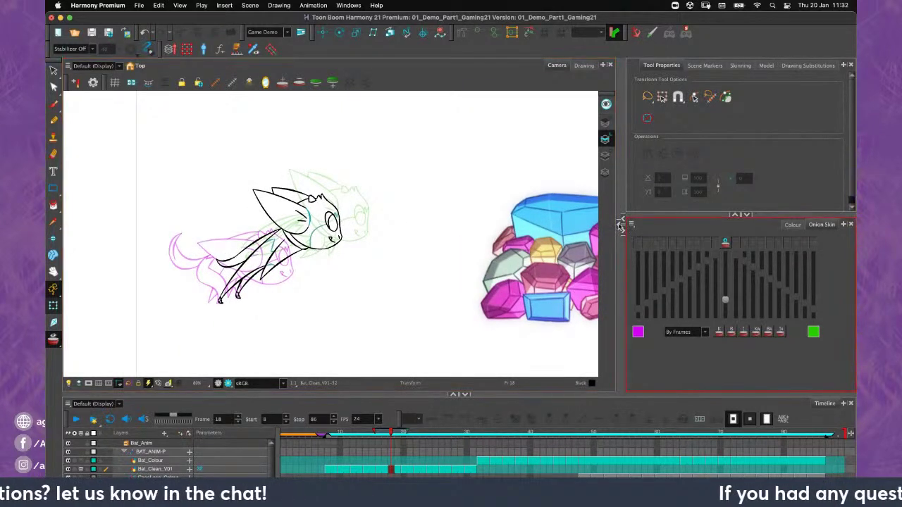
click(622, 227)
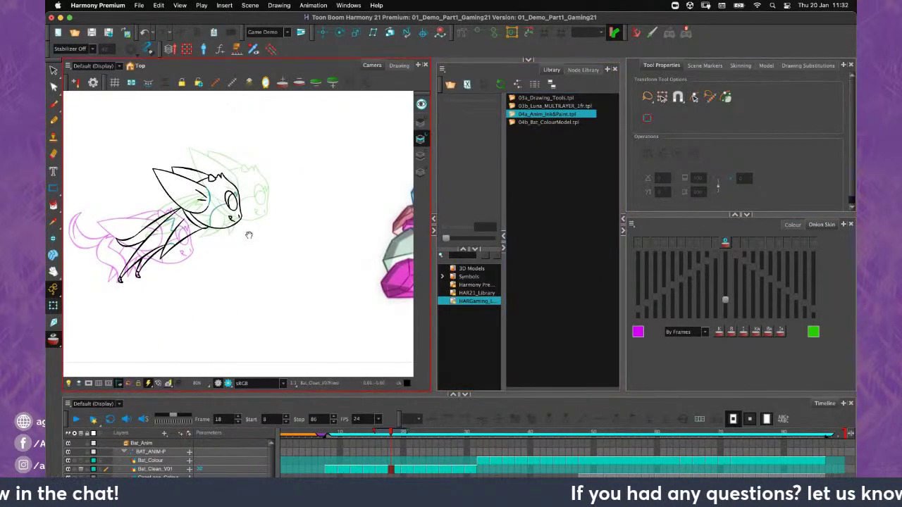
mouse_move(247, 234)
mouse_down()
mouse_move(267, 254)
mouse_move(294, 249)
mouse_move(293, 266)
mouse_up()
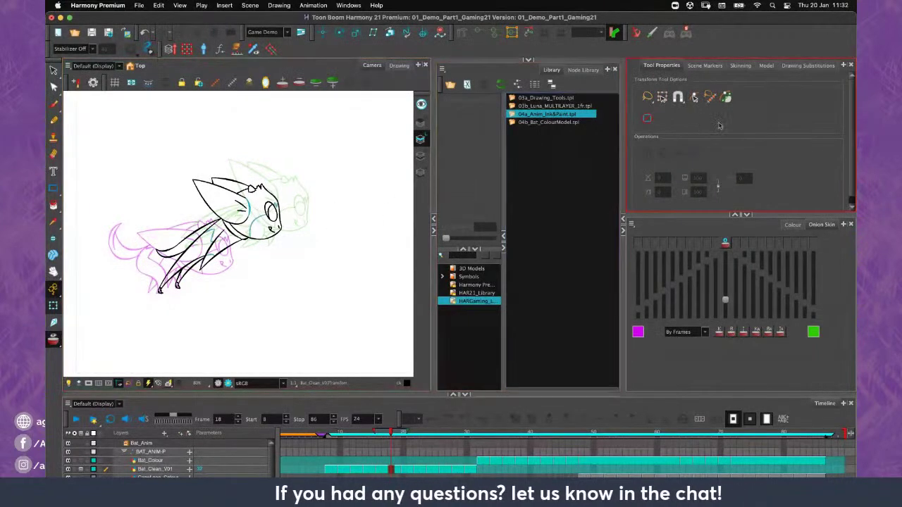
Load the 04b_Bat_ColourModel.tpl template as the colour model, enlarge its view, and show the colour palettes
click(540, 124)
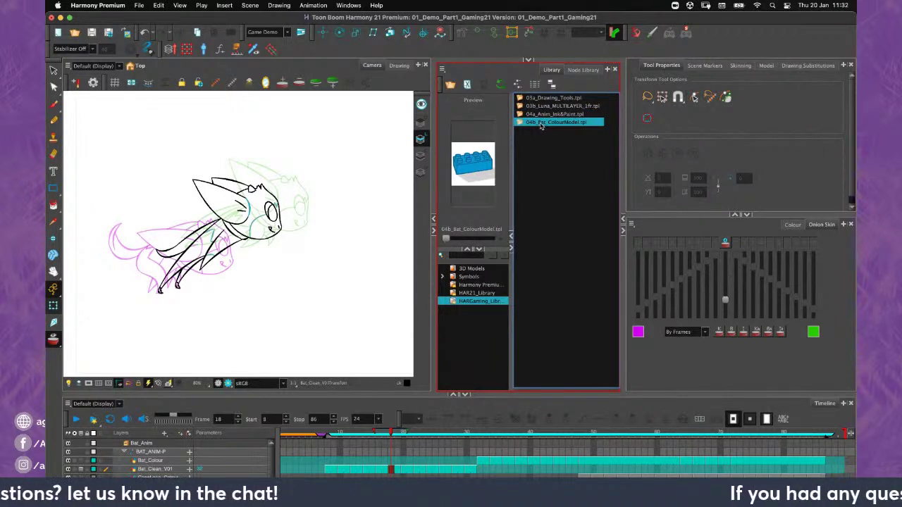
drag(541, 126, 541, 128)
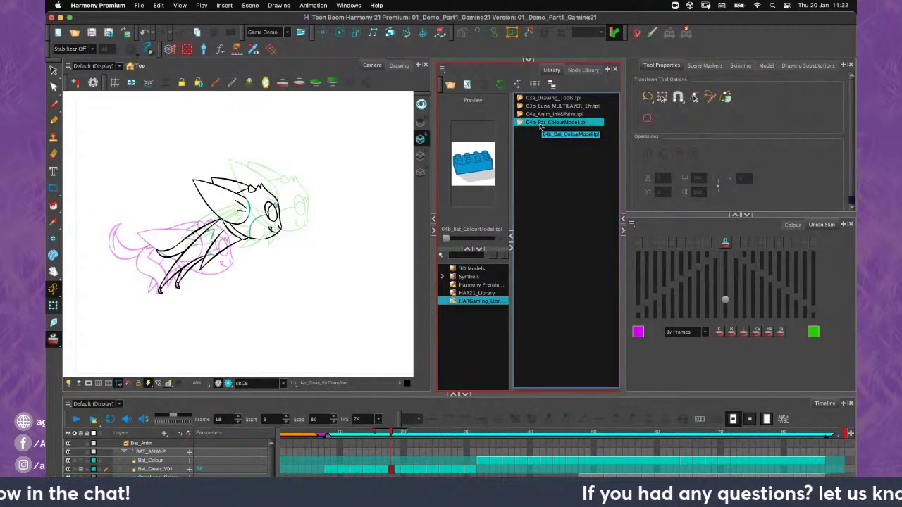
click(766, 65)
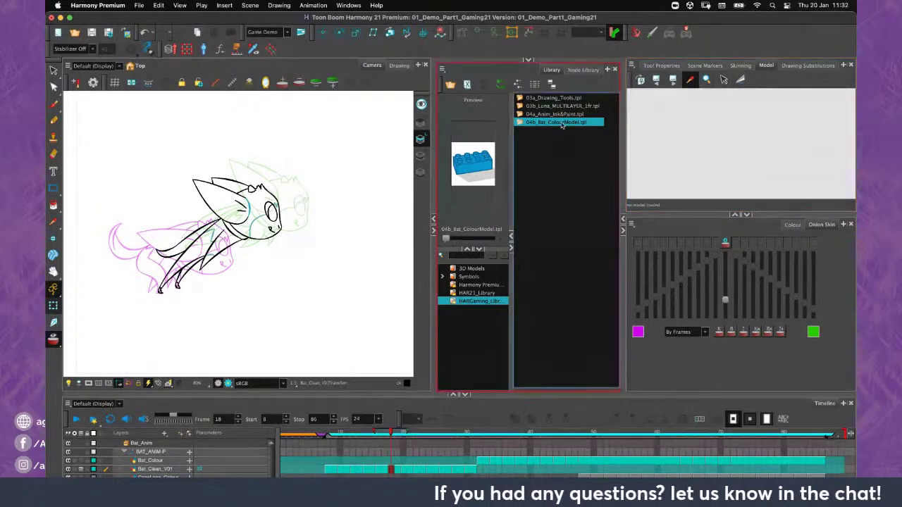
drag(561, 125, 724, 142)
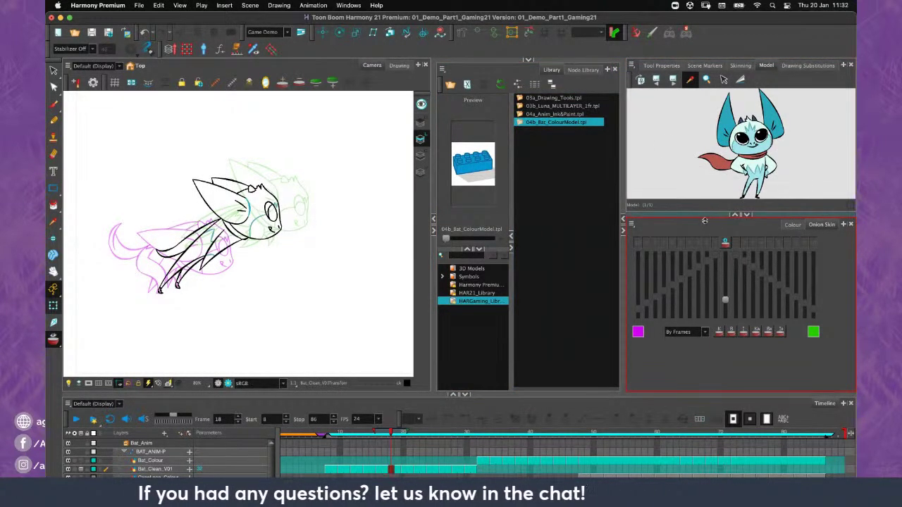
drag(704, 220, 709, 241)
click(792, 251)
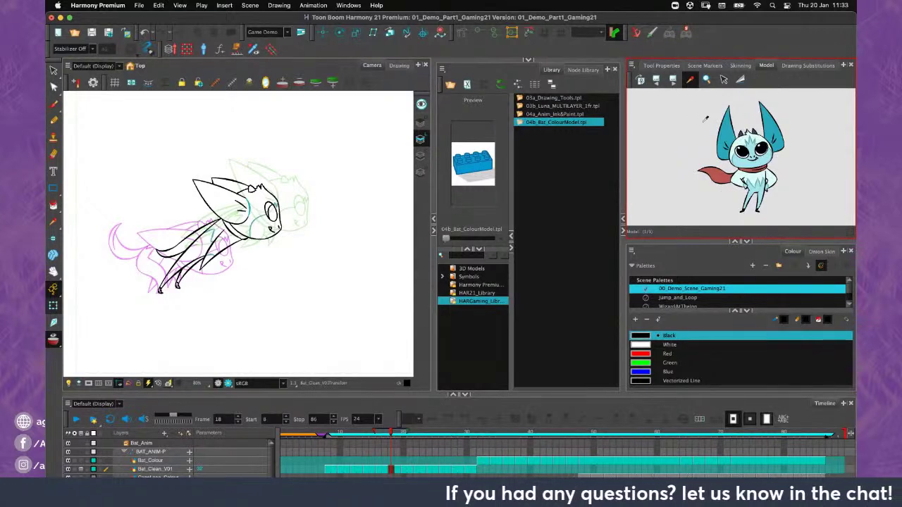
Sample fill colours from the bat's ear, face and body in the model, ending with Bat Ear Fill as the current colour
click(730, 128)
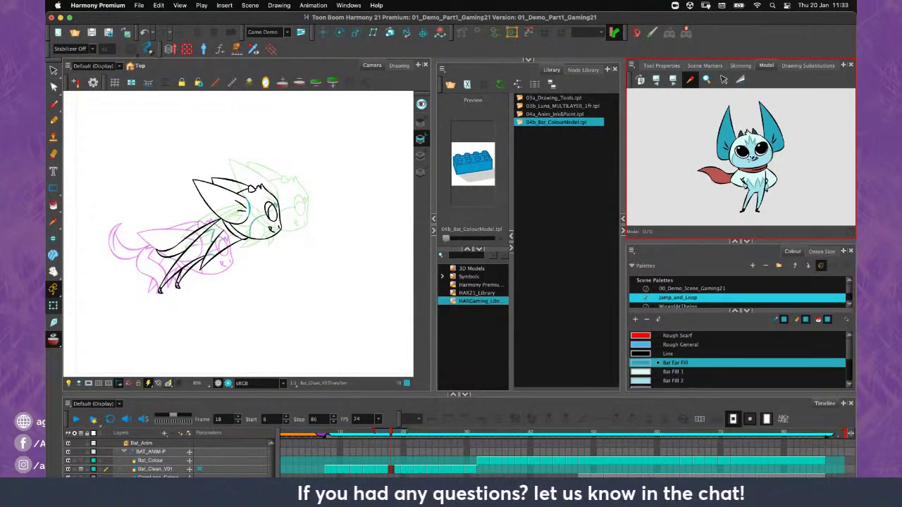
click(744, 166)
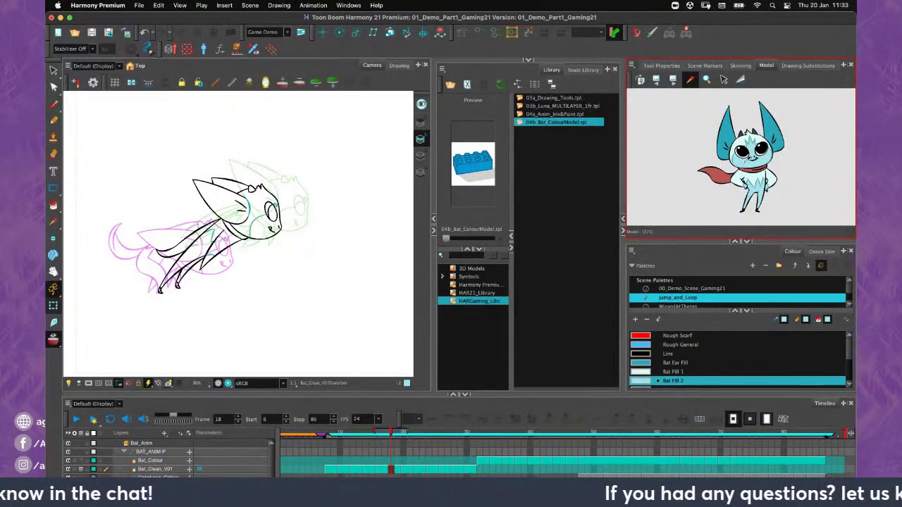
click(722, 178)
click(737, 177)
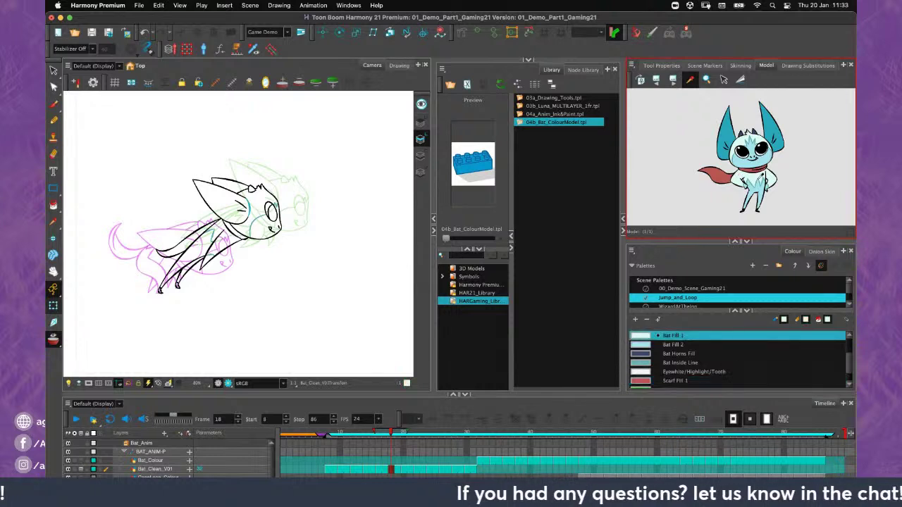
click(754, 158)
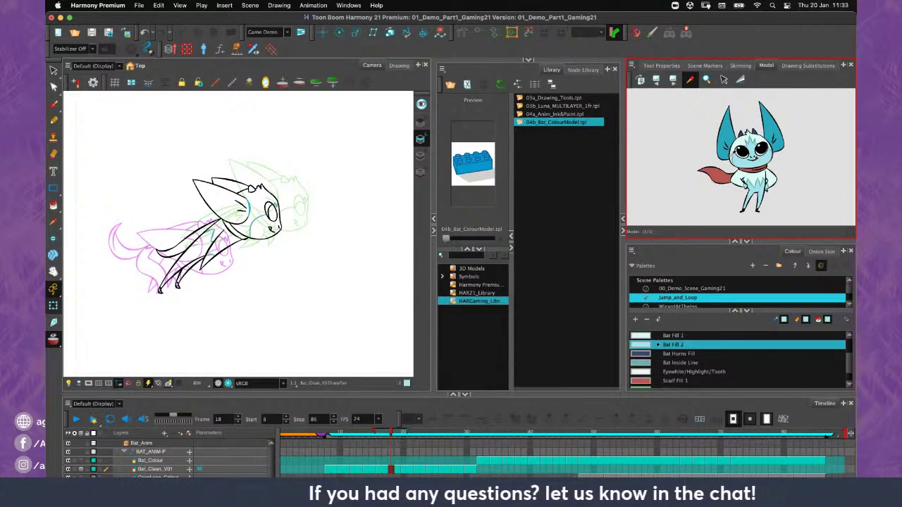
click(728, 149)
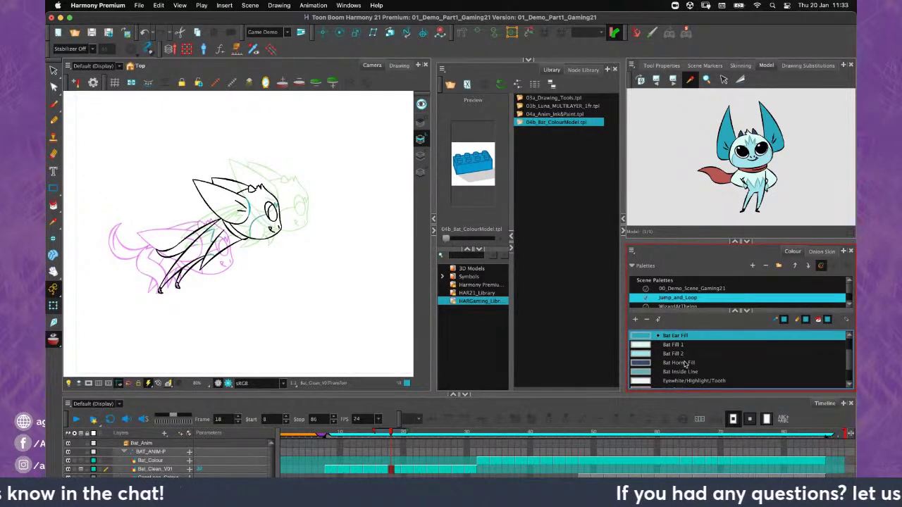
Activate the Paint tool, collapse the library to enlarge the canvas, and turn off the onion skin
click(53, 205)
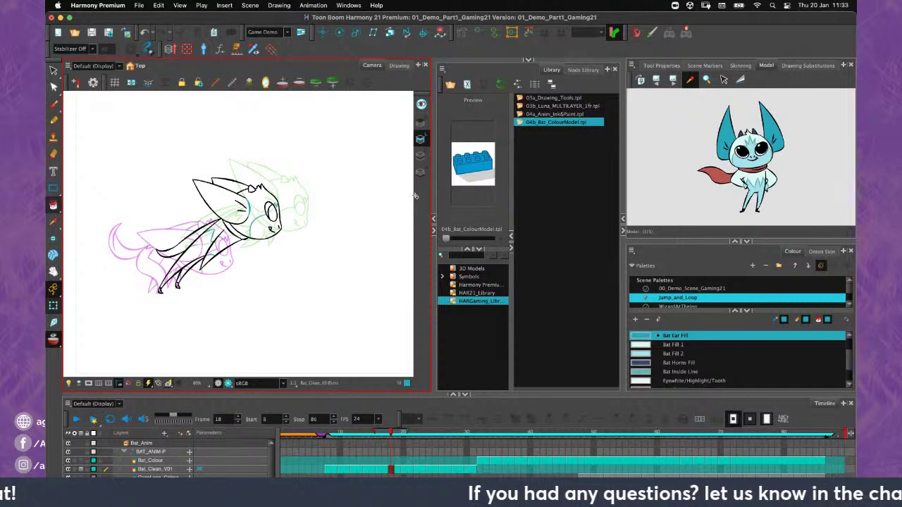
click(434, 232)
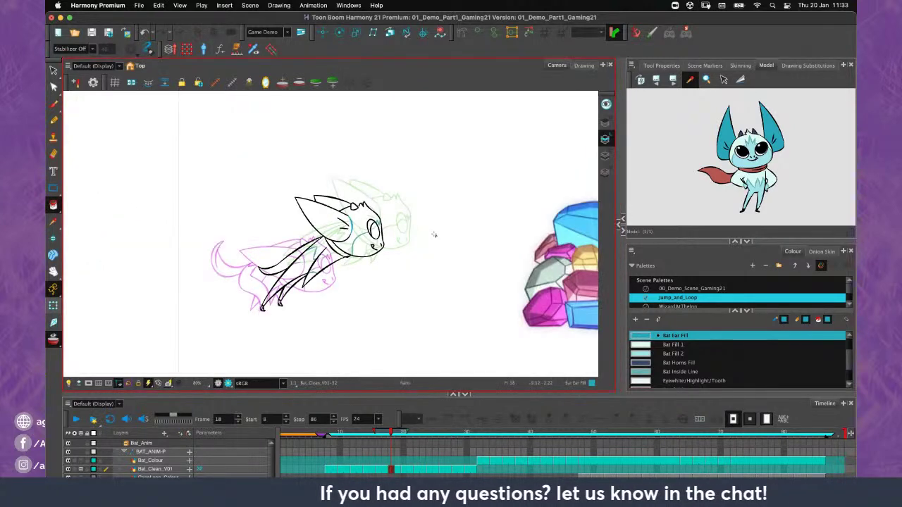
scroll(406, 287, up, 2)
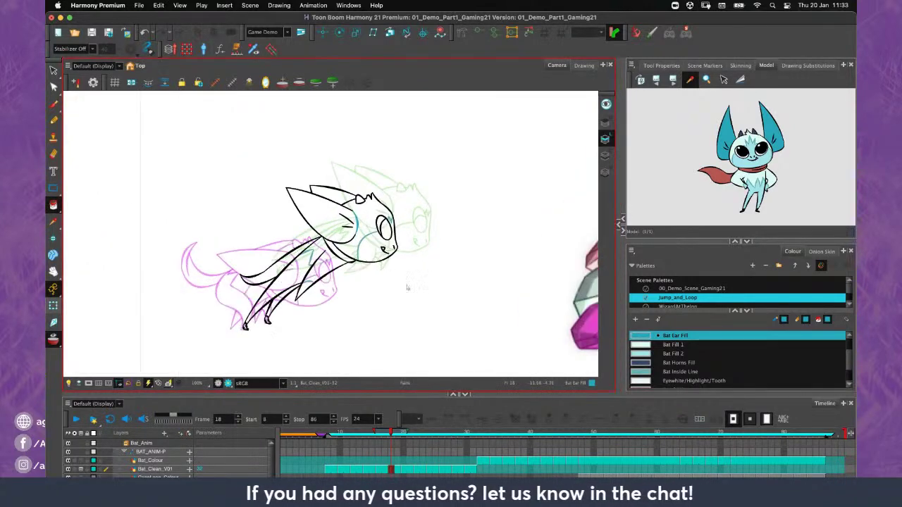
scroll(407, 288, up, 2)
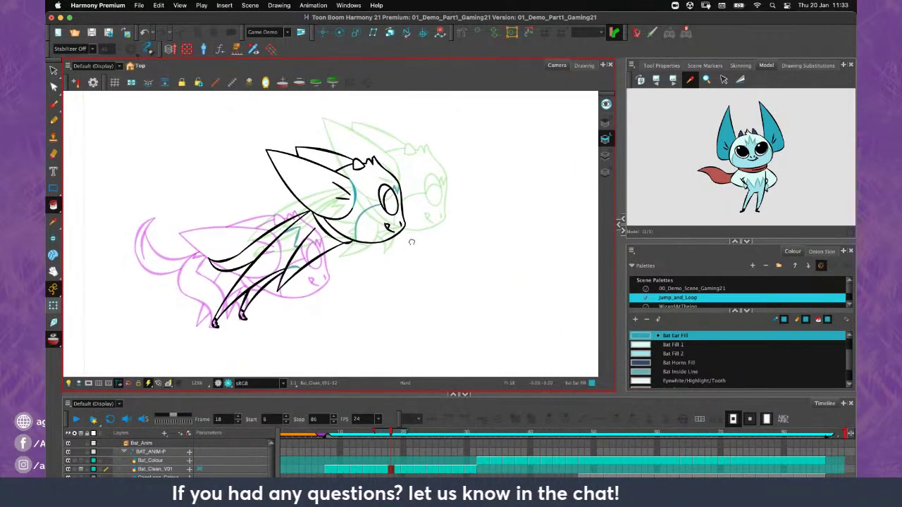
click(55, 343)
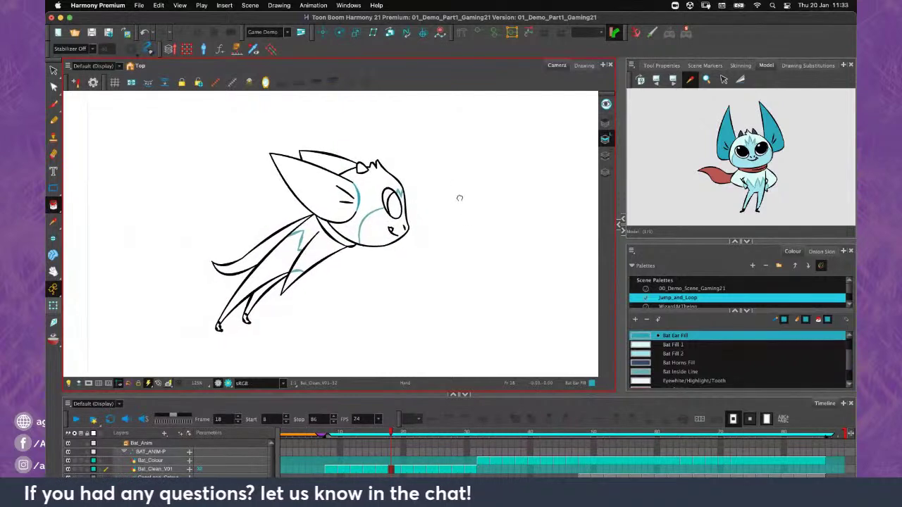
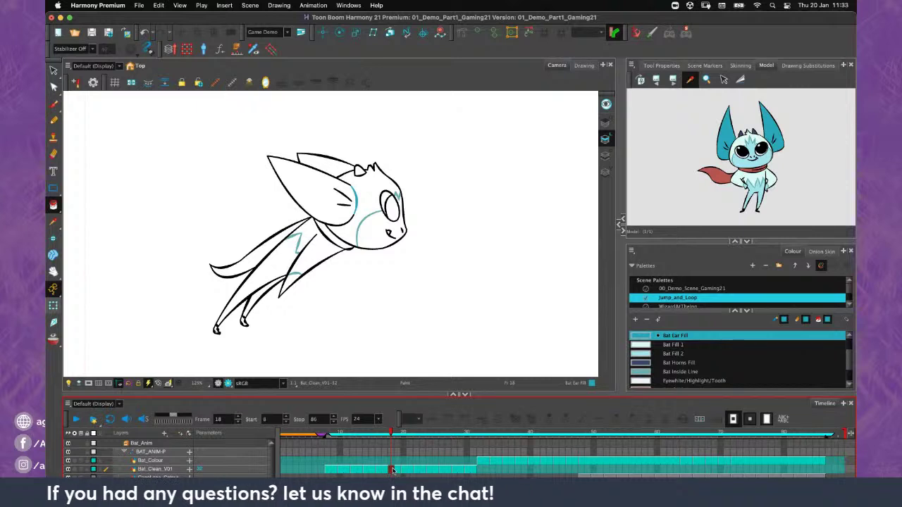
Display the current bat drawing in the Drawing view and make Colour Art the current layer
click(583, 65)
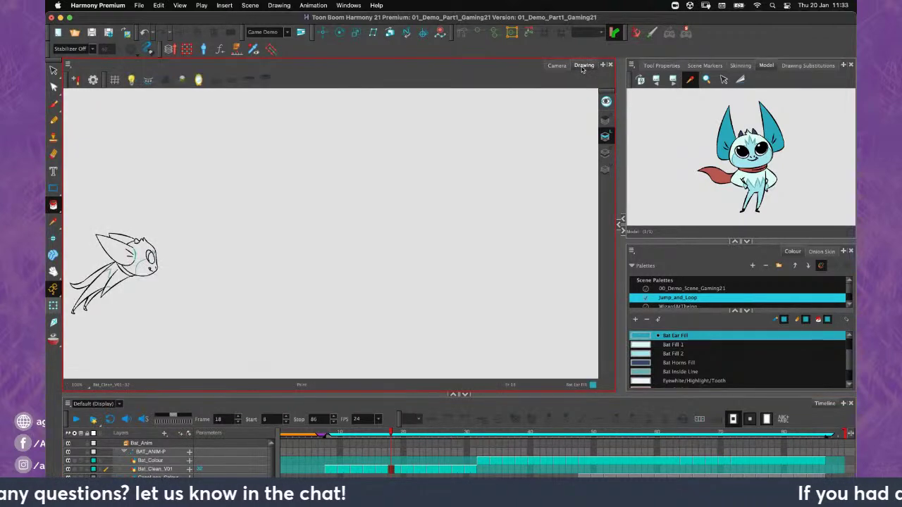
key(2)
mouse_move(252, 277)
mouse_down()
mouse_move(431, 269)
mouse_move(501, 234)
mouse_up()
key(2)
key(2)
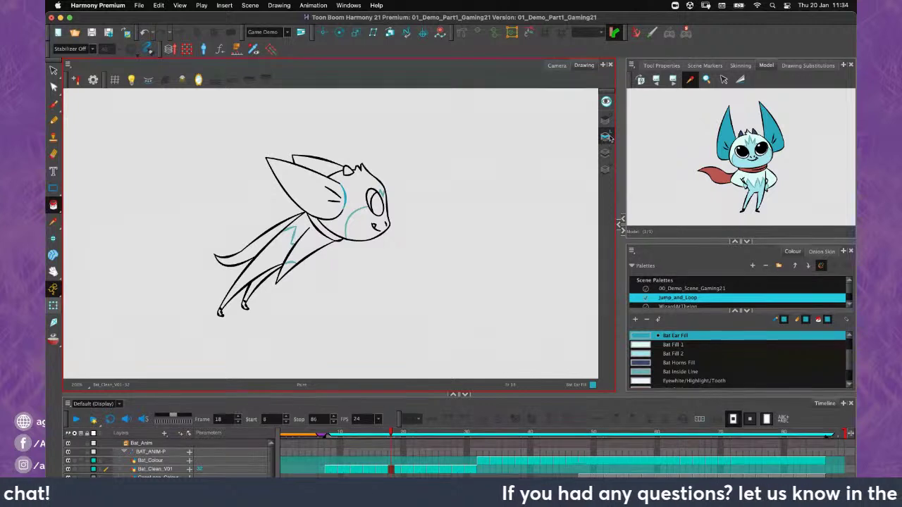
click(605, 153)
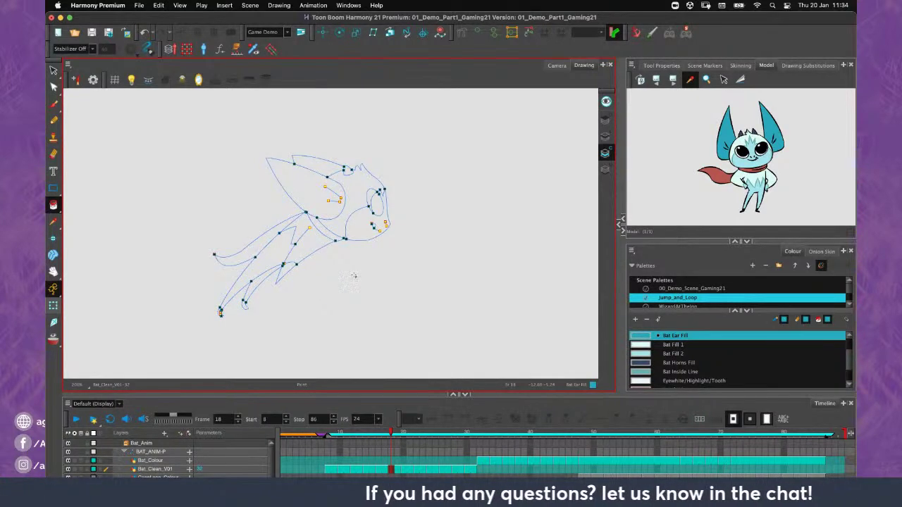
Fill the bat's ears with Bat Ear Fill, the muzzle with Bat Fill 2 and the rest of the head with Bat Fill 1
scroll(353, 275, up, 2)
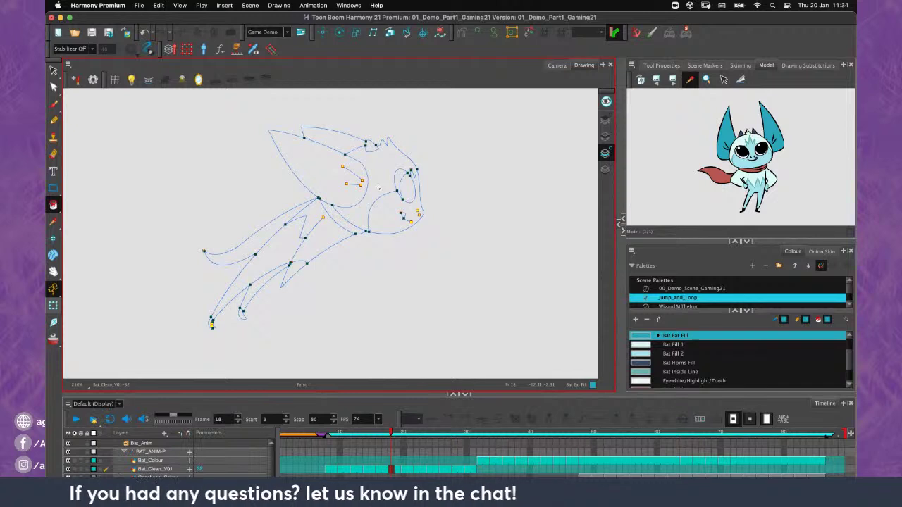
click(328, 181)
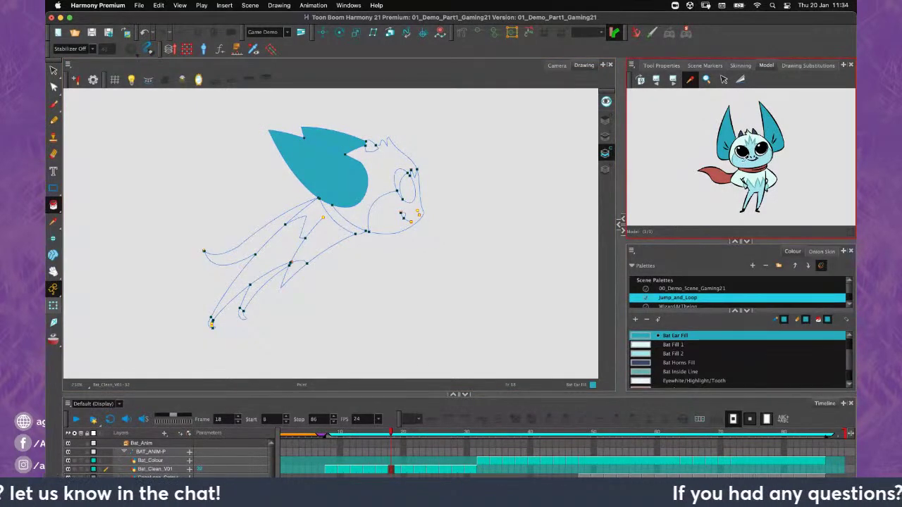
click(748, 155)
click(380, 219)
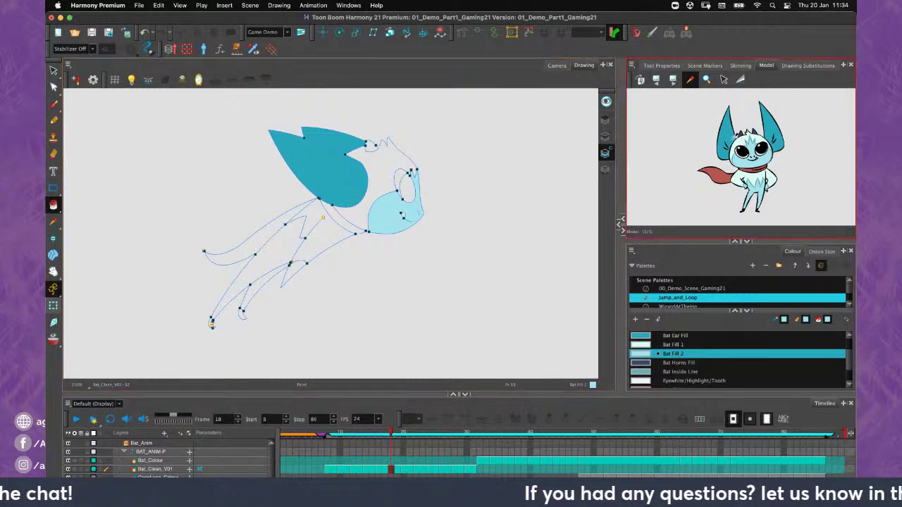
click(750, 155)
click(383, 176)
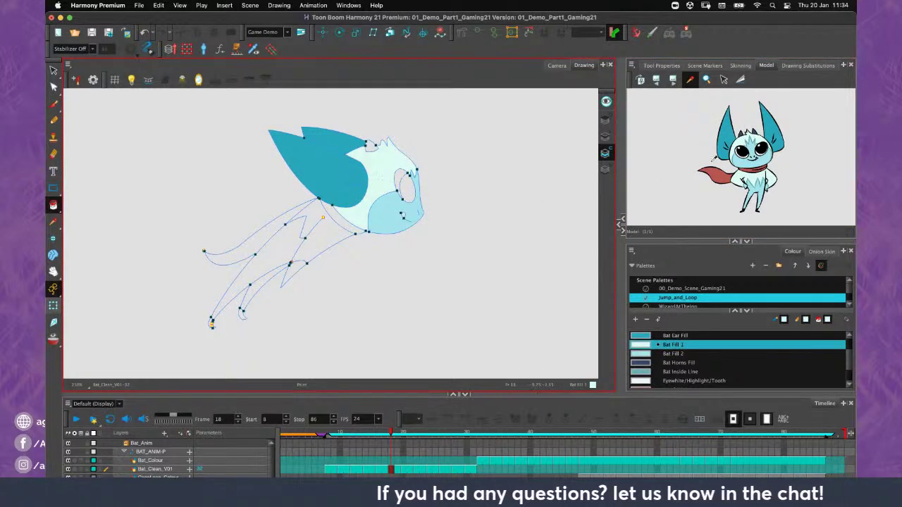
Sample Scarf Fill 1 from the model's scarf and fill the bat's scarf collar and tail with it
click(726, 171)
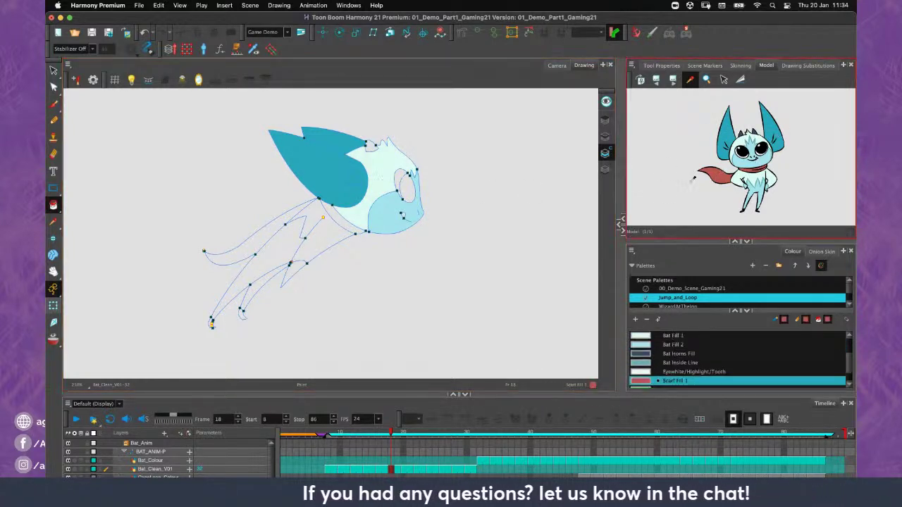
click(338, 217)
click(262, 236)
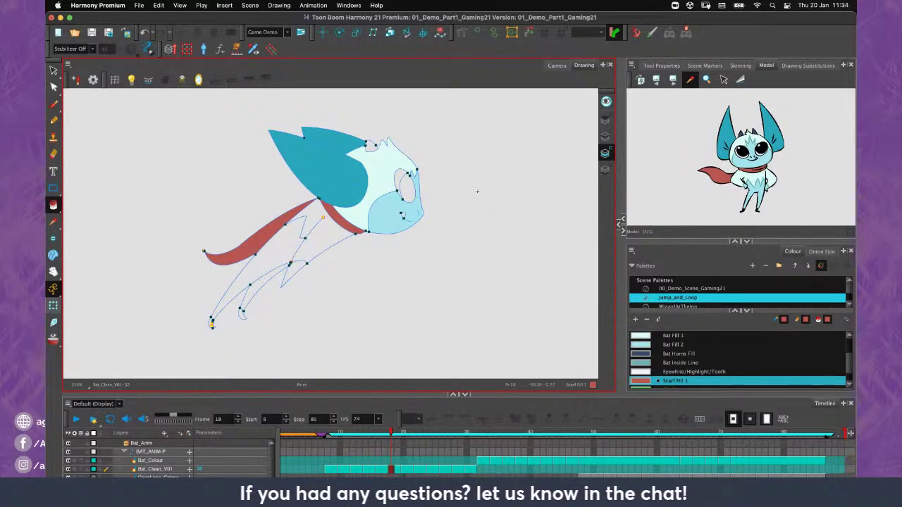
Examine the drawing's Overlay, Line Art and Colour Art layers one at a time
click(606, 119)
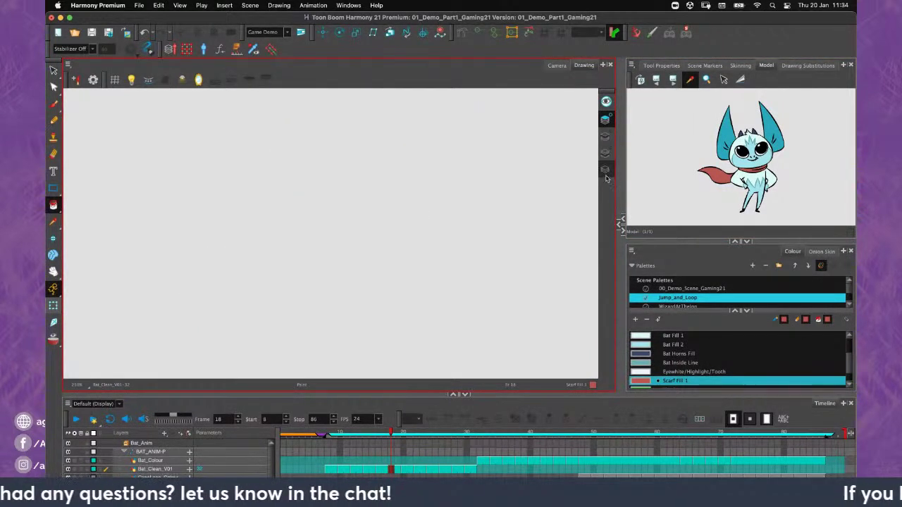
click(605, 139)
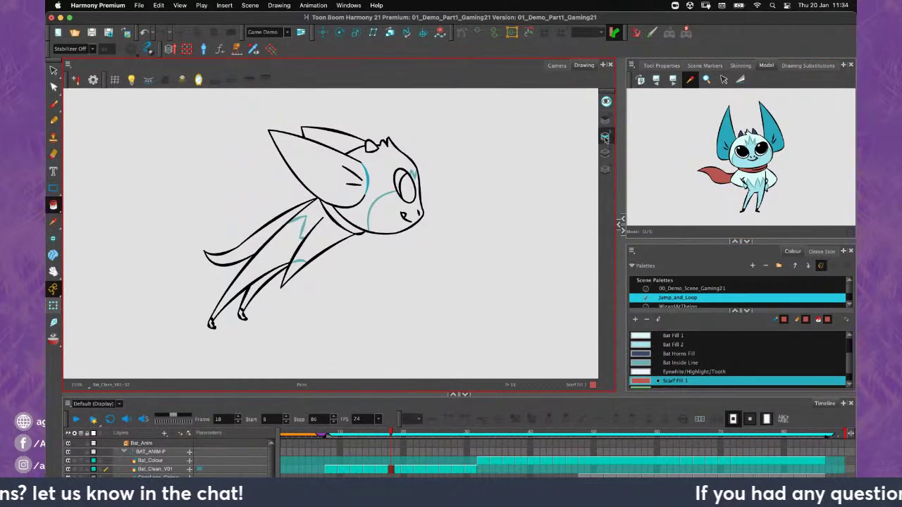
click(606, 152)
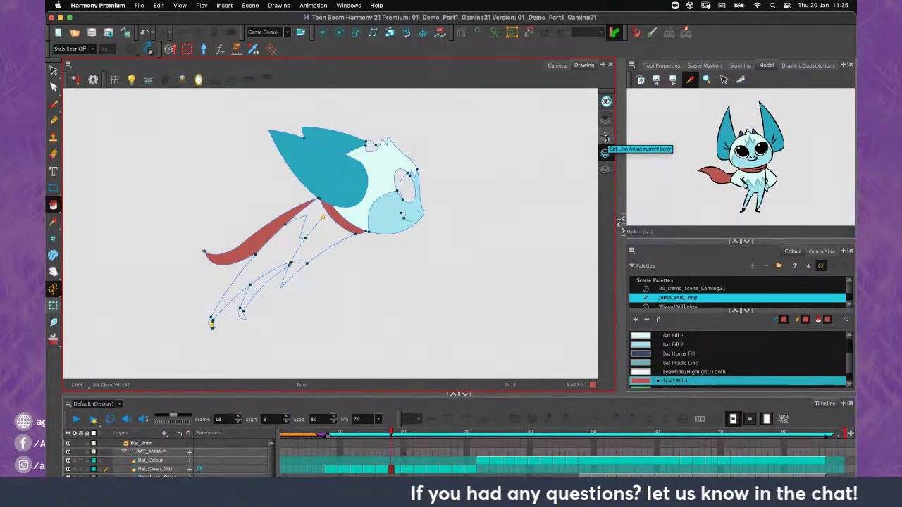
click(606, 138)
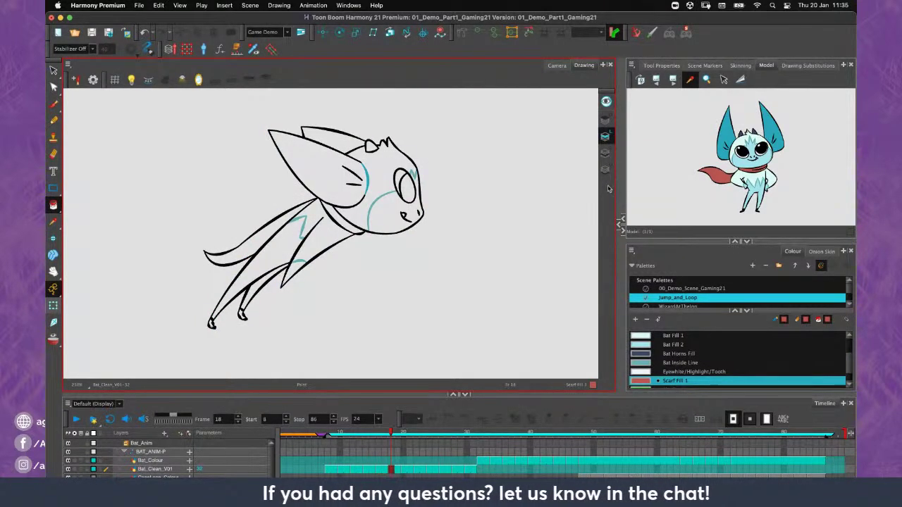
Return to the Camera view of the painted bat and set Line Art as the current layer
click(556, 66)
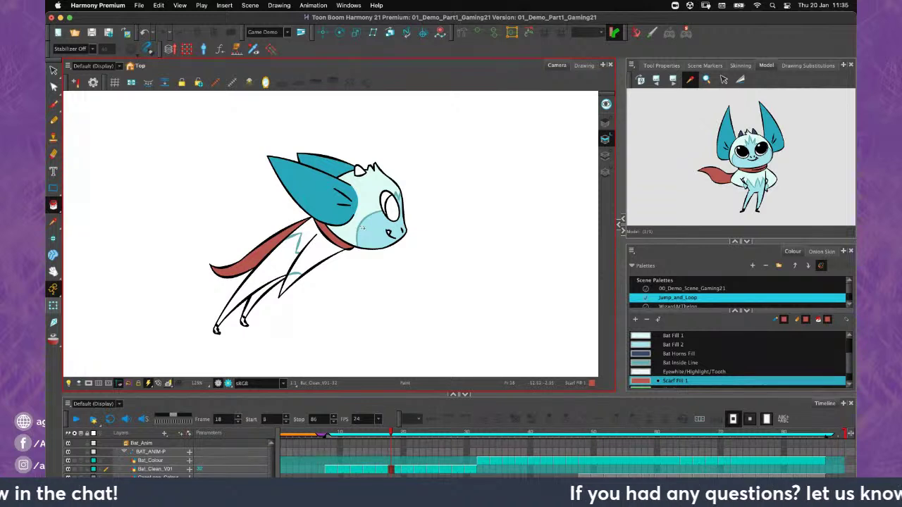
click(609, 156)
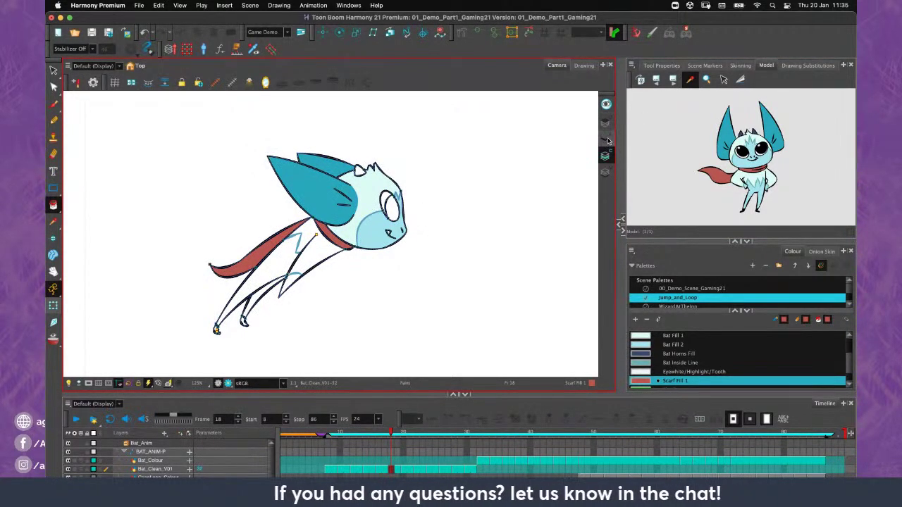
click(606, 140)
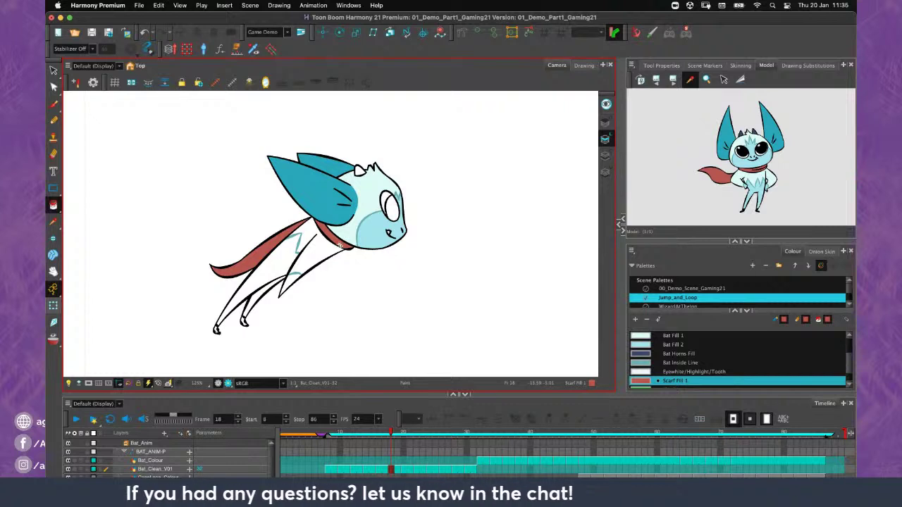
Turn the onion skin back on for the Bat_Clean_V01 layer and extend its range to more of the following drawings
scroll(341, 243, down, 2)
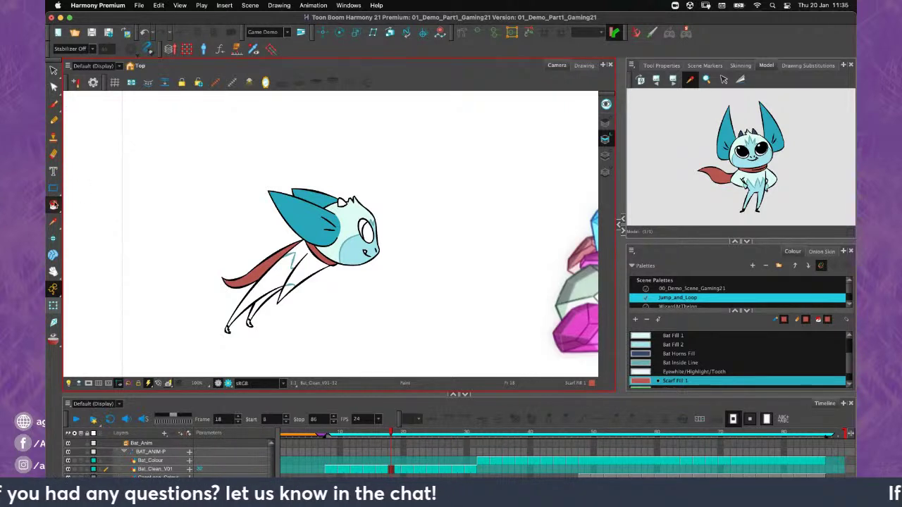
click(53, 339)
click(393, 470)
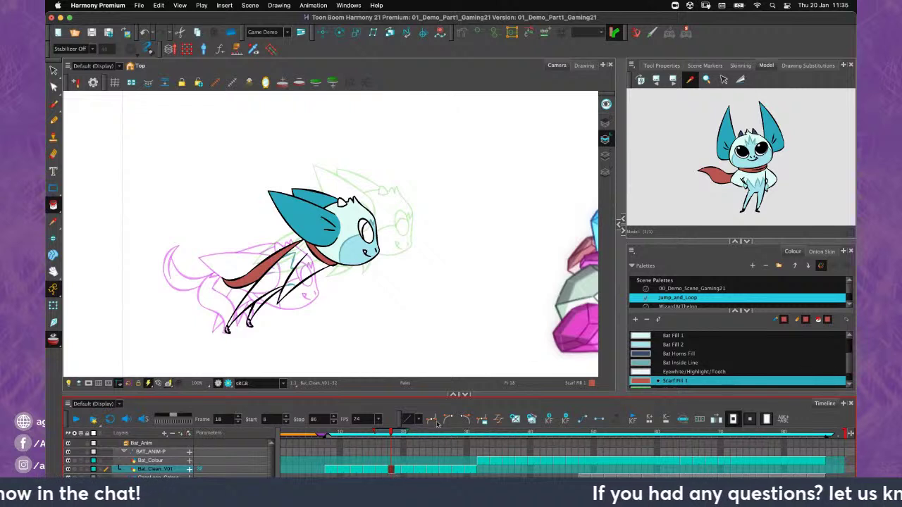
mouse_move(411, 435)
mouse_down()
mouse_move(447, 436)
mouse_move(439, 437)
mouse_up()
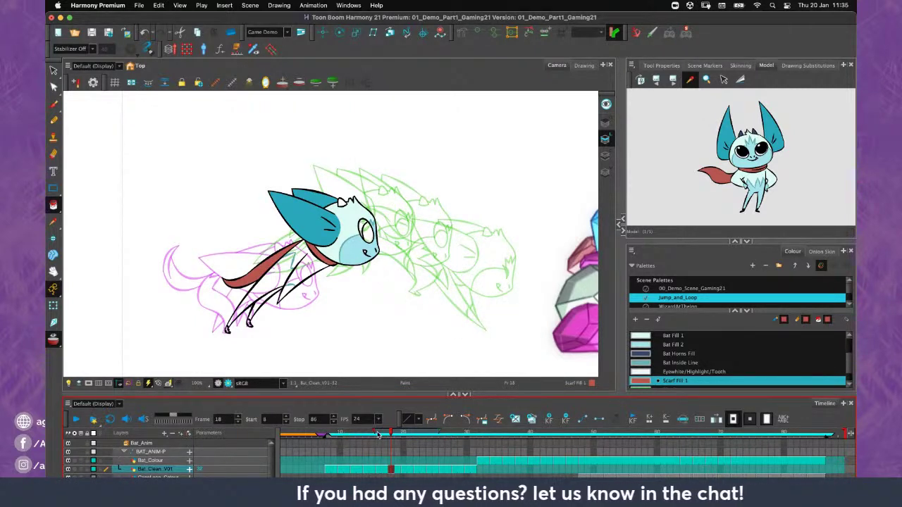
Extend the onion skin over more of the preceding drawings and set the Paint tool to Apply to Onion Skin Range
drag(378, 434, 339, 434)
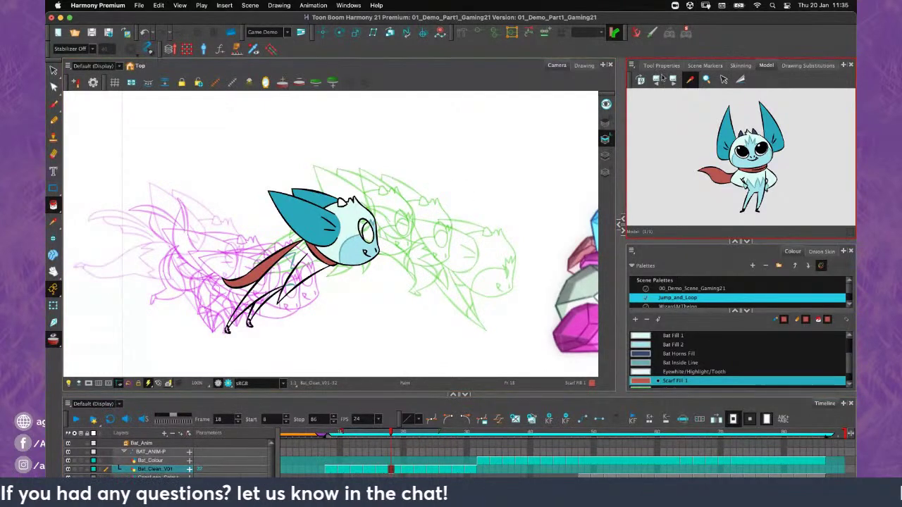
click(660, 65)
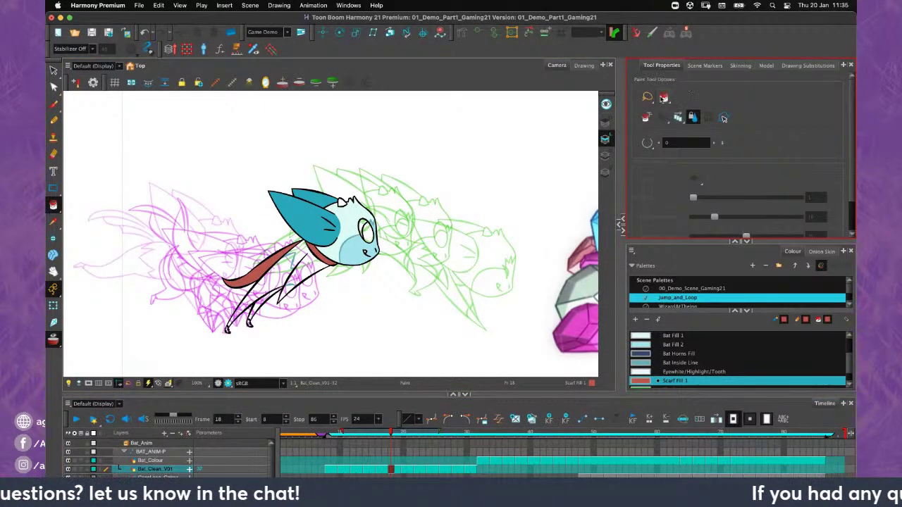
click(678, 118)
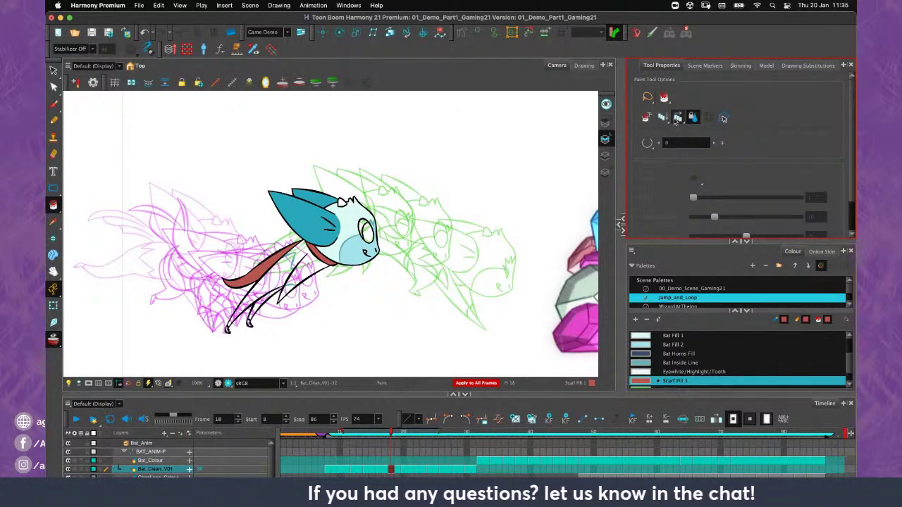
click(679, 118)
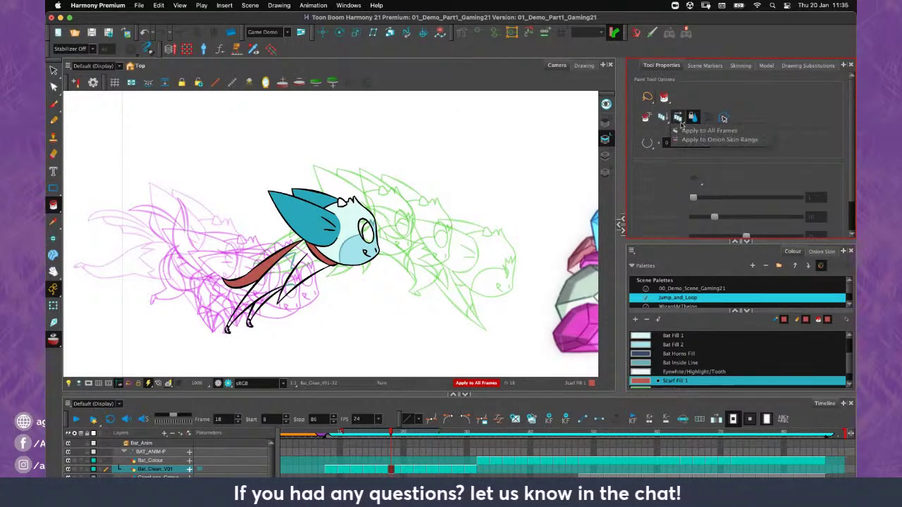
click(718, 139)
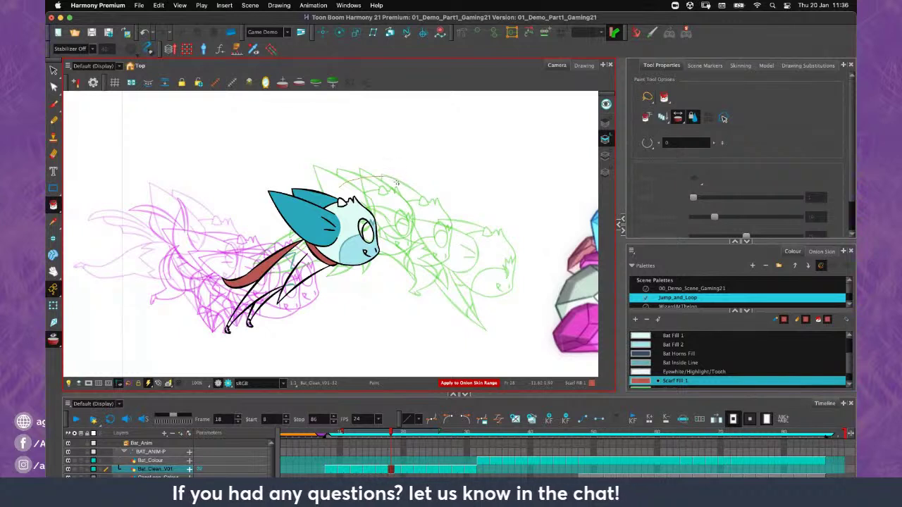
Paint the bat's head and ear areas across the onion-skinned drawings with Scarf Fill 1, and turn the onion skin off
click(346, 186)
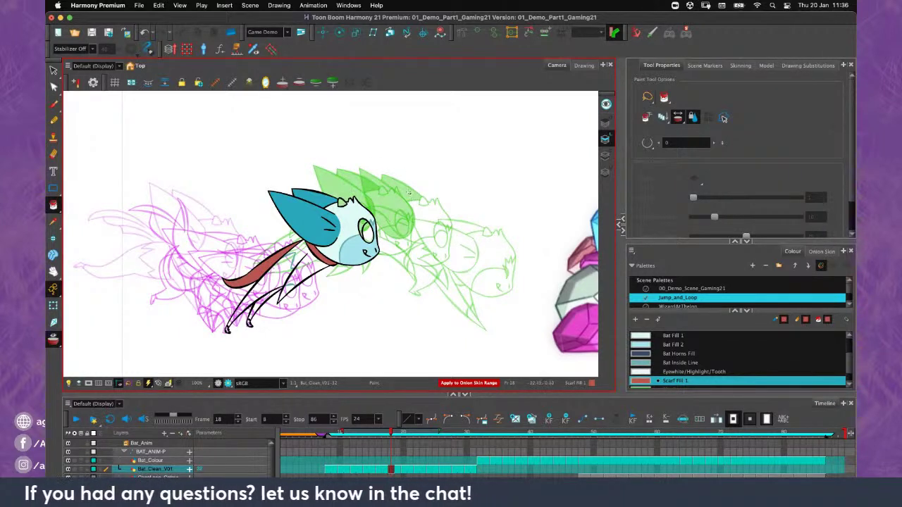
click(465, 228)
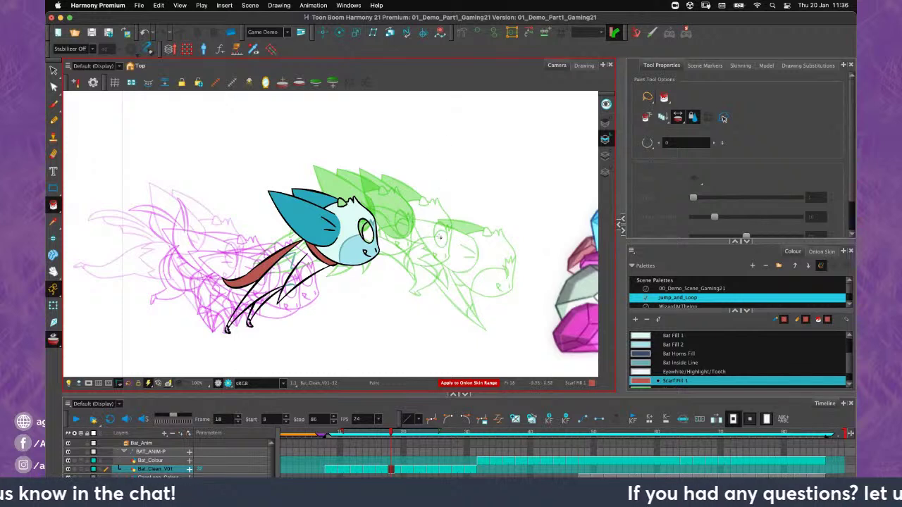
click(461, 250)
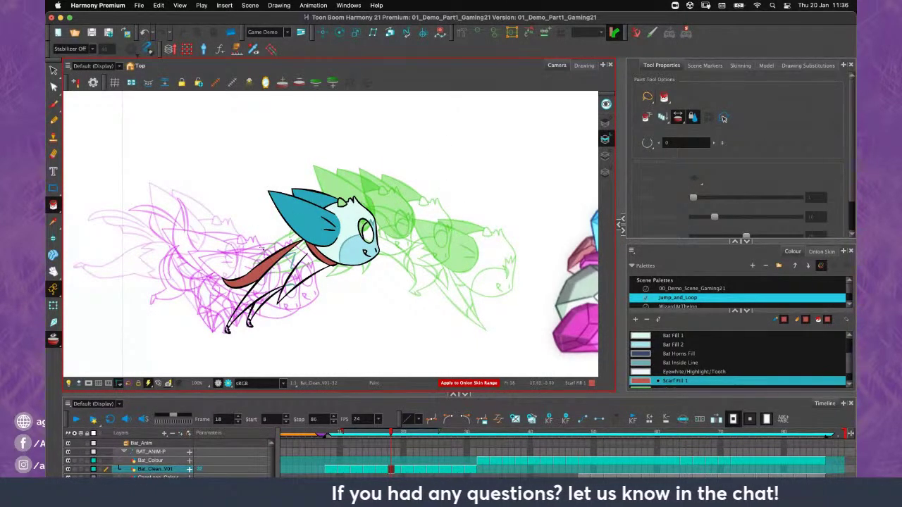
click(169, 195)
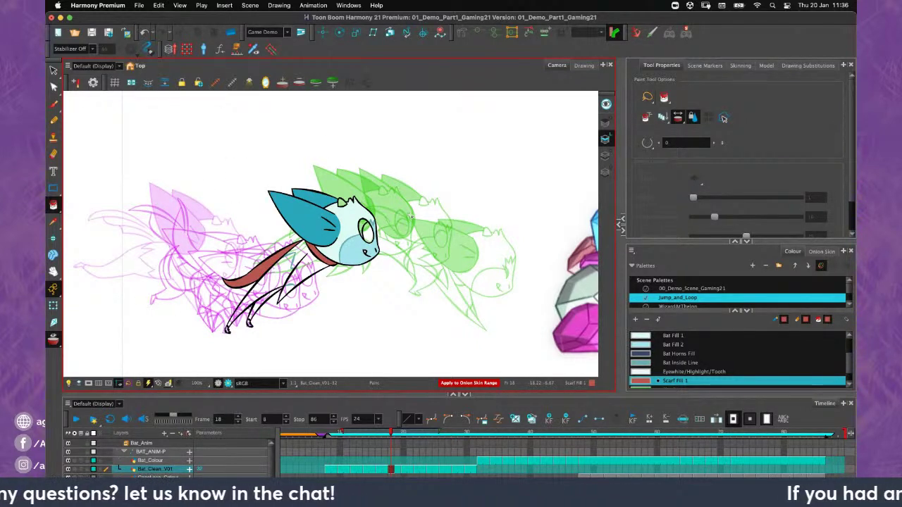
click(53, 341)
click(394, 432)
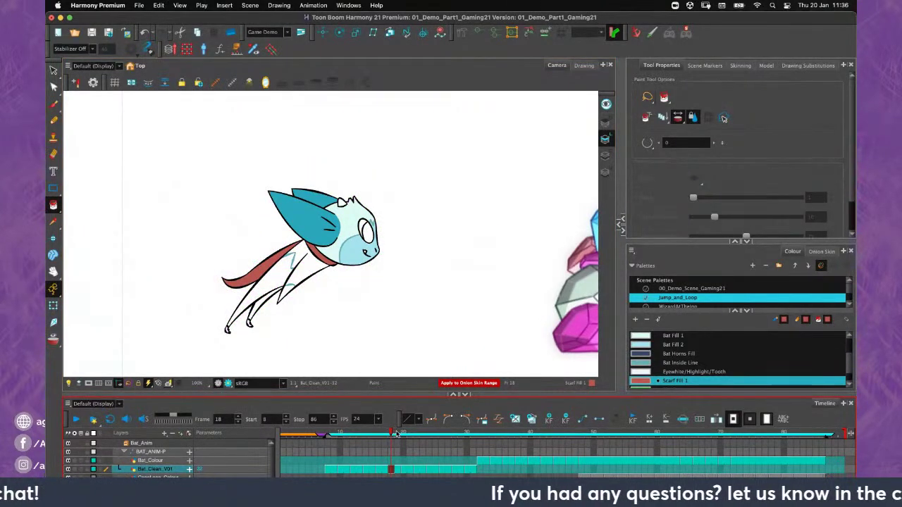
mouse_move(397, 434)
mouse_down()
mouse_move(423, 433)
mouse_move(359, 434)
mouse_move(395, 449)
mouse_move(358, 452)
mouse_move(392, 455)
mouse_up()
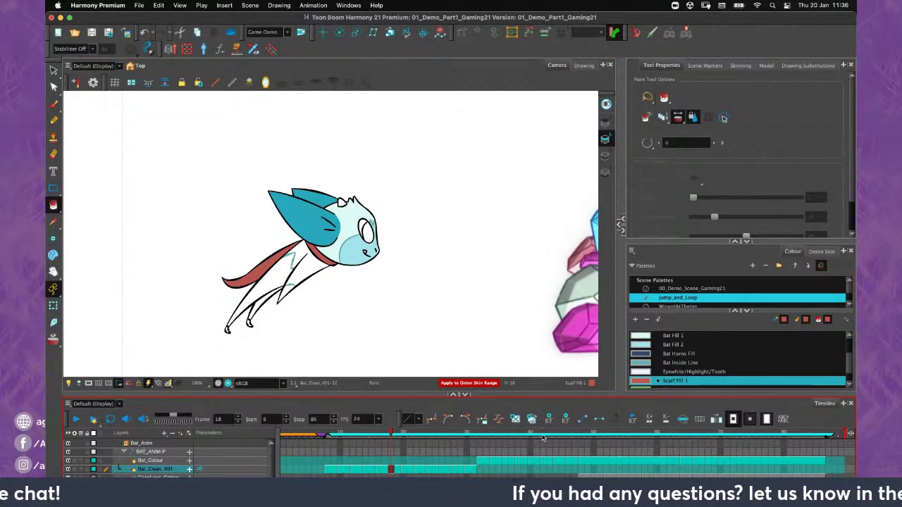
Fit the finished standing bat in view at frame 50 and scrub to frame 61 to examine its scarf movement
click(594, 433)
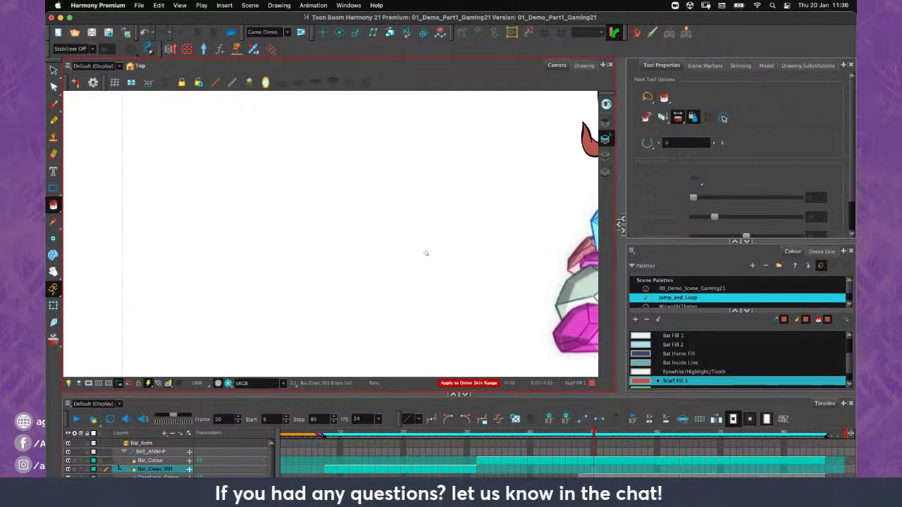
key(shift+m)
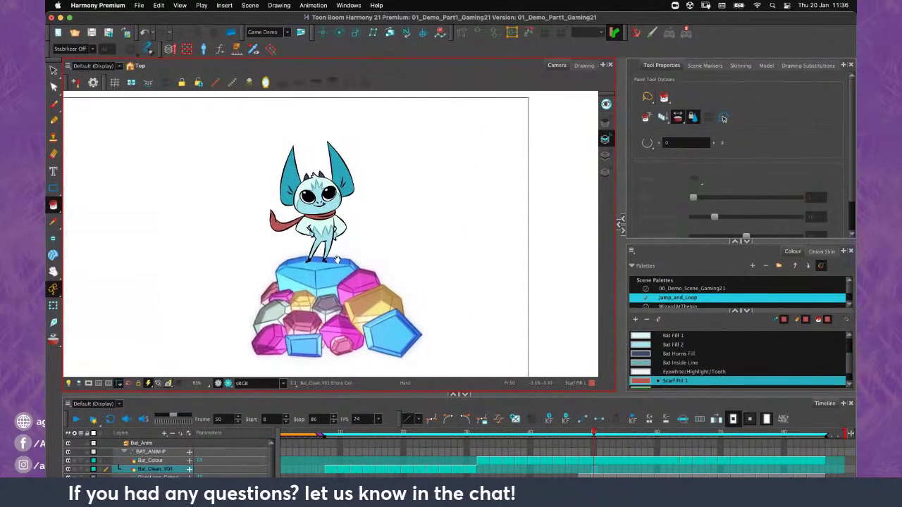
click(53, 305)
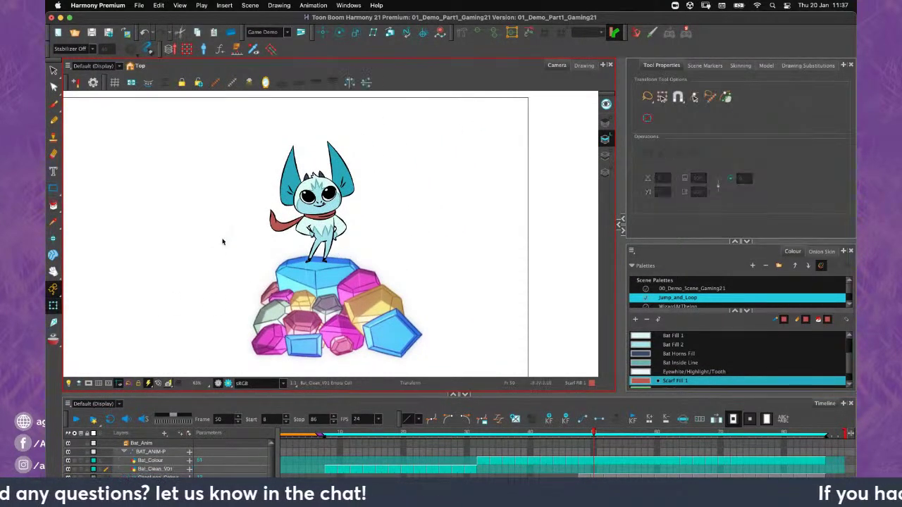
click(594, 433)
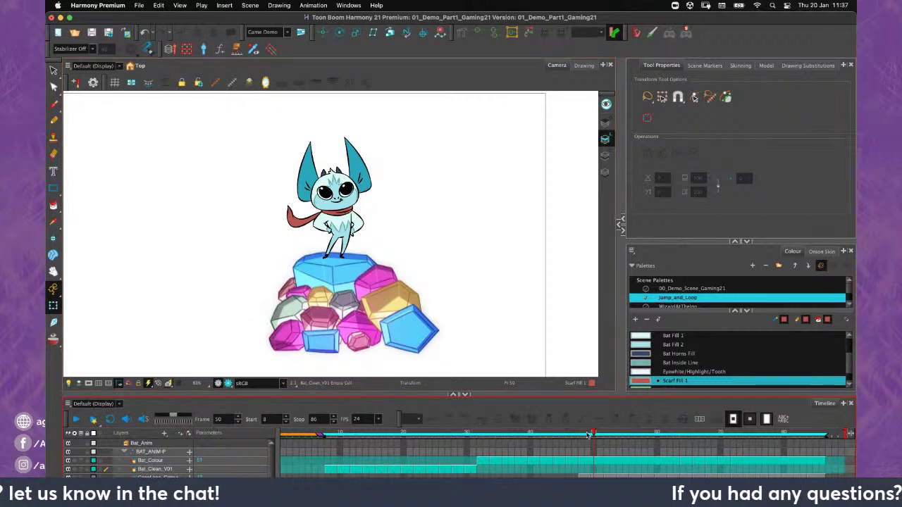
drag(593, 433, 661, 434)
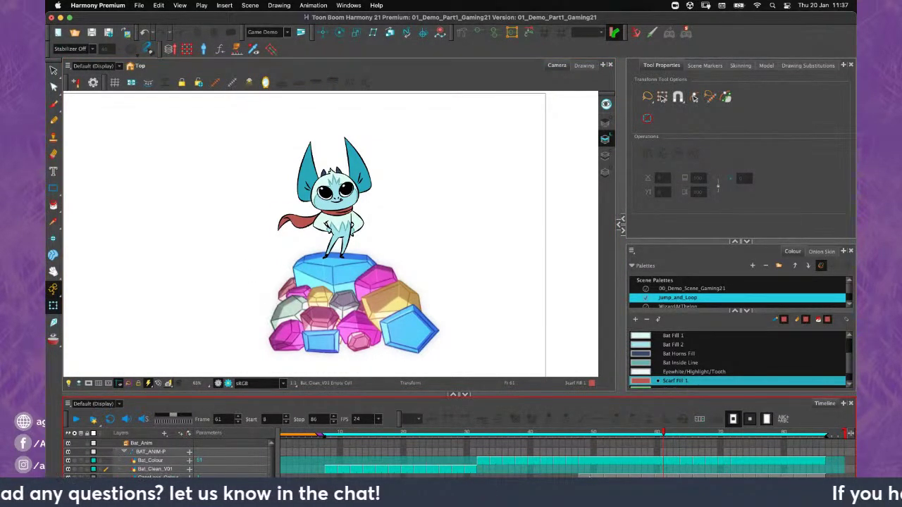
Select the bat's scarf tail on the CapeLoop_Colour layer at frame 48 and show its drawing substitutions
click(581, 476)
click(500, 324)
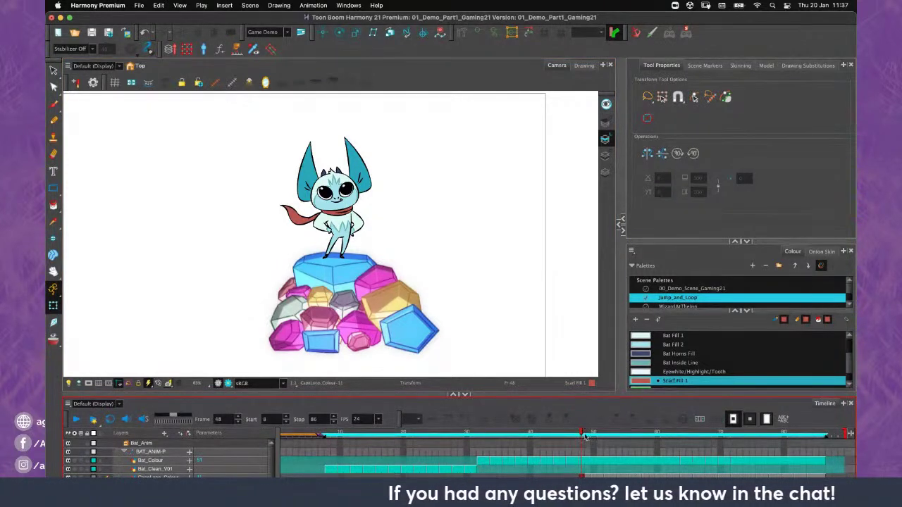
mouse_move(583, 437)
mouse_down()
mouse_move(669, 446)
mouse_move(582, 439)
mouse_up()
click(303, 220)
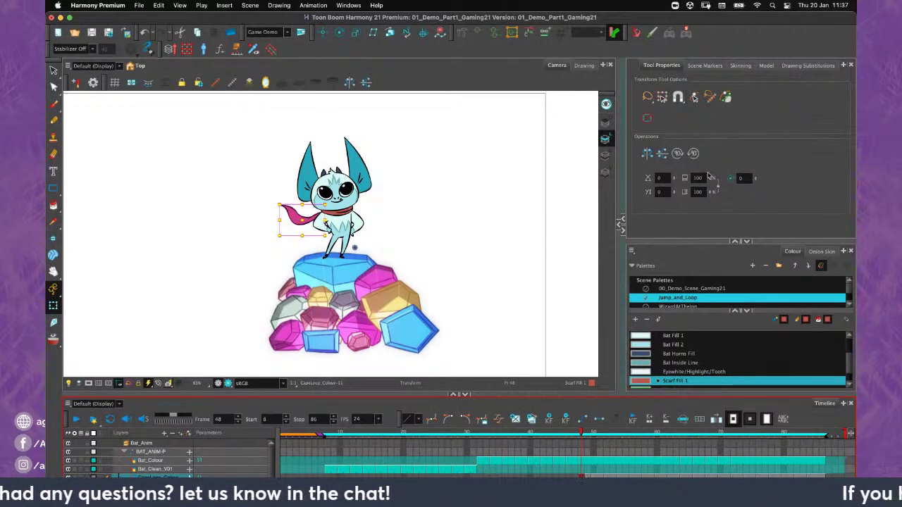
click(807, 65)
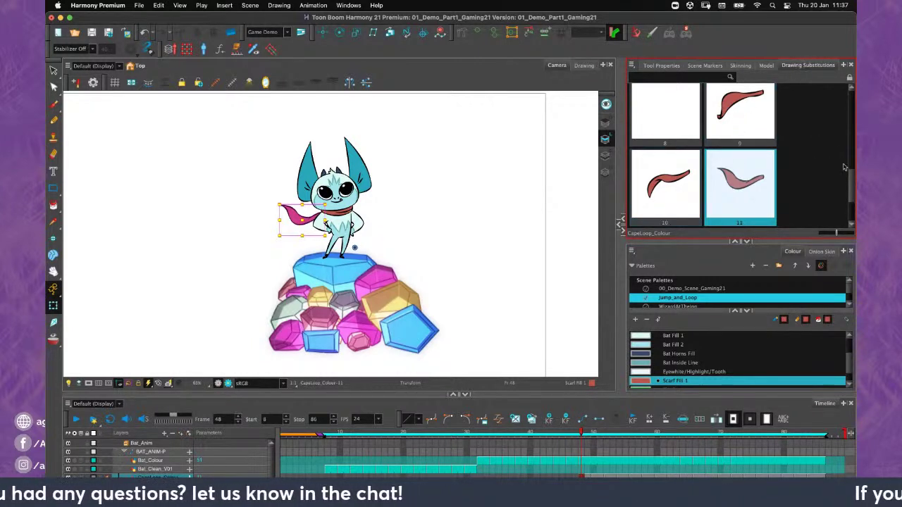
Swap the scarf tail through drawing substitutions 10, 12 and 9, return it to drawing 11, and deselect it
scroll(662, 182, down, 1)
click(661, 159)
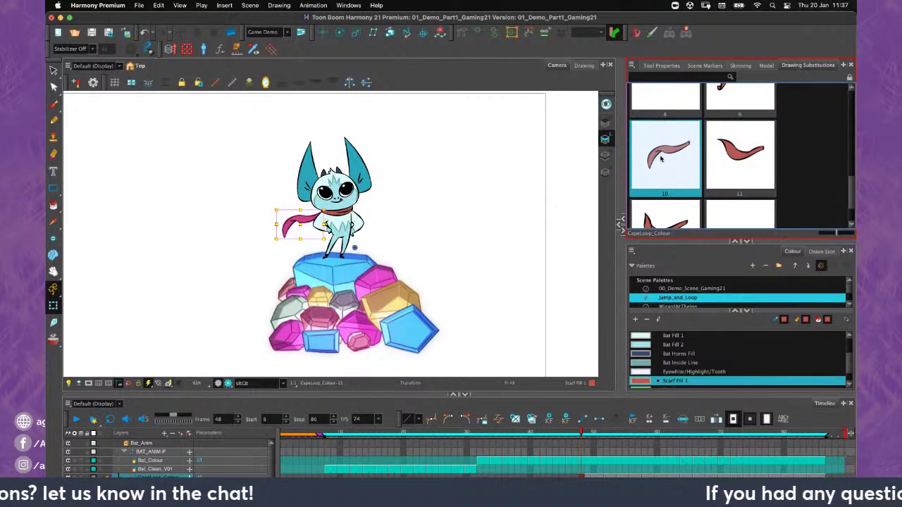
click(666, 213)
scroll(738, 107, down, 2)
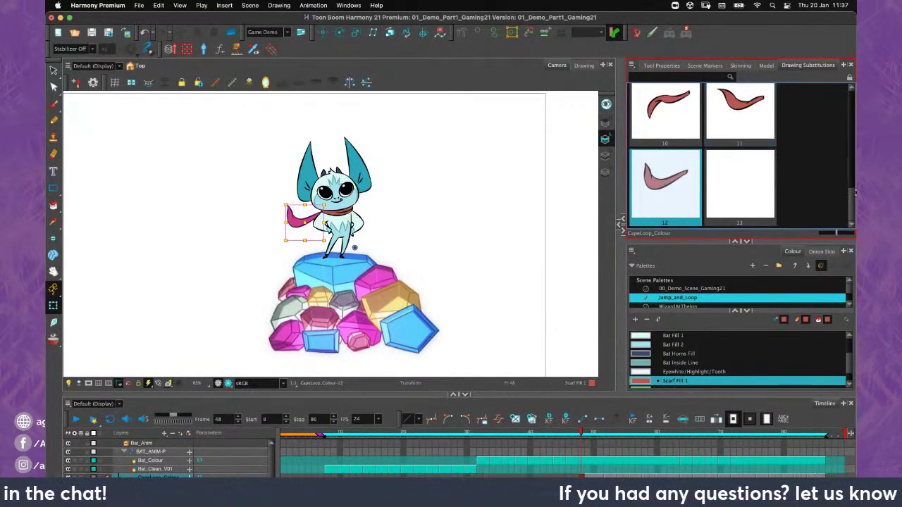
scroll(733, 113, up, 2)
click(722, 129)
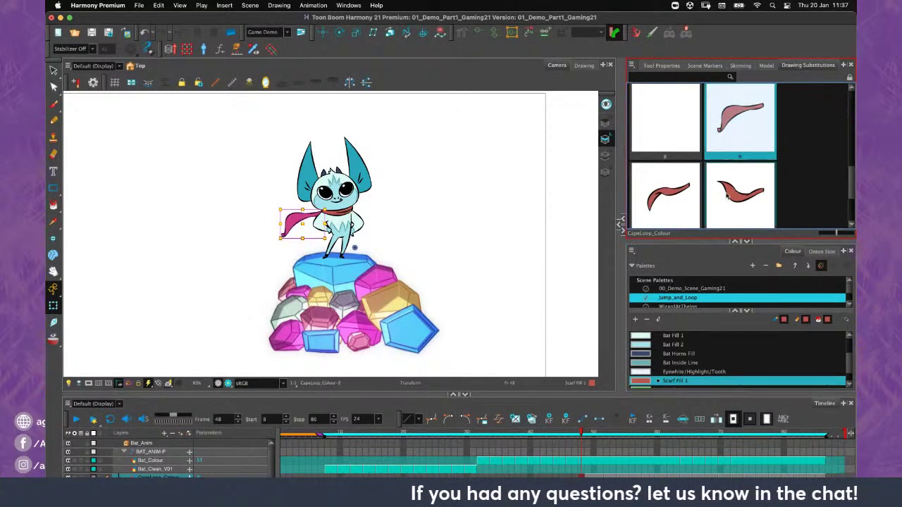
click(728, 195)
scroll(733, 203, down, 1)
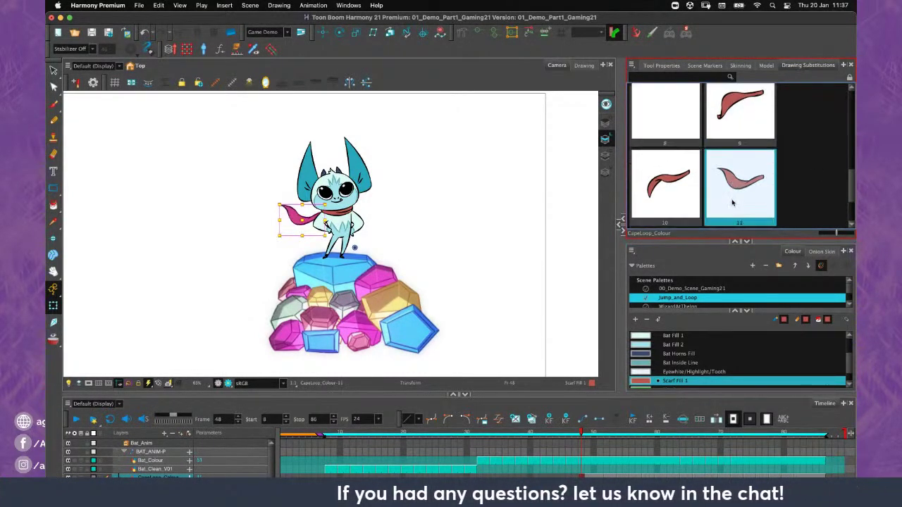
click(431, 206)
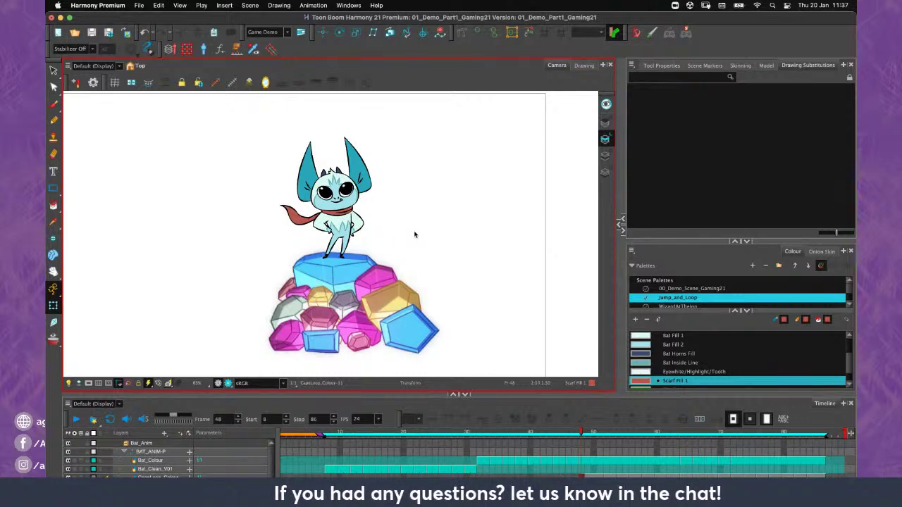
Collapse the Bat_Anim group and open the recent scene 02_Demo_Part2_Gaming21 without saving the current scene
click(143, 452)
click(125, 443)
click(141, 443)
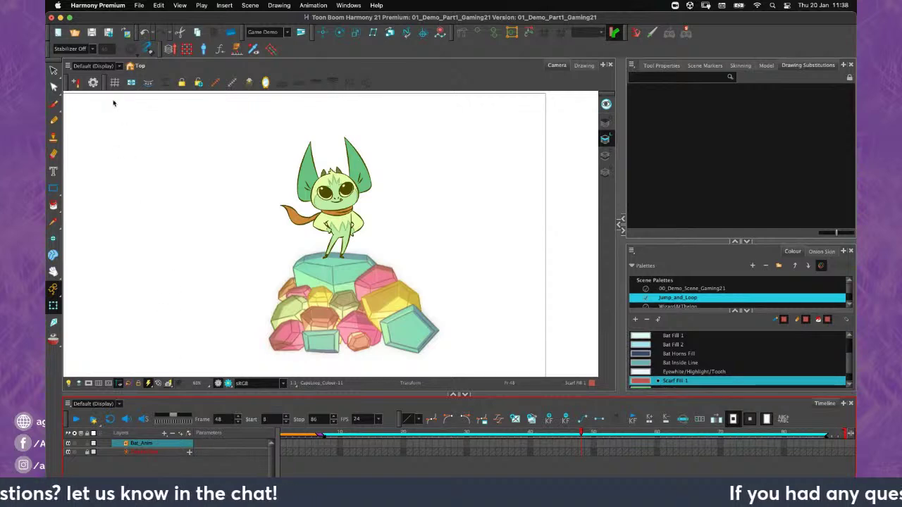
click(140, 6)
mouse_move(151, 40)
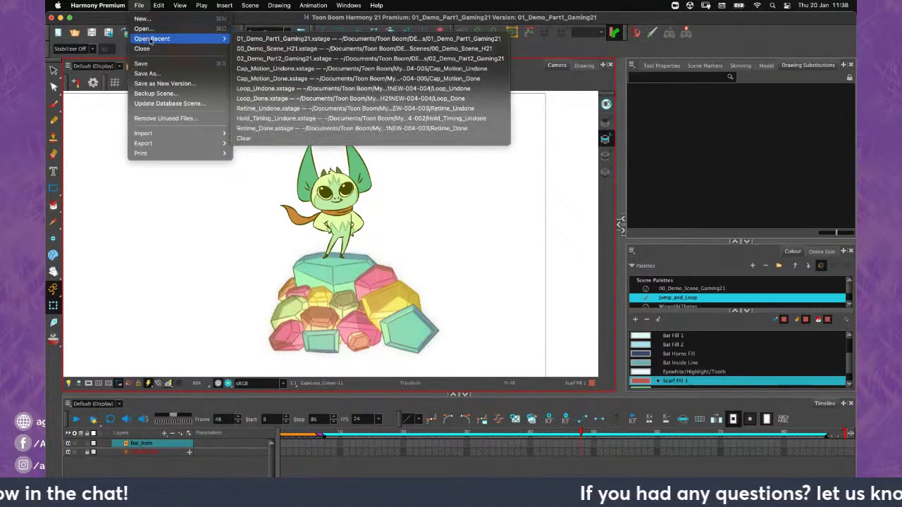
click(288, 62)
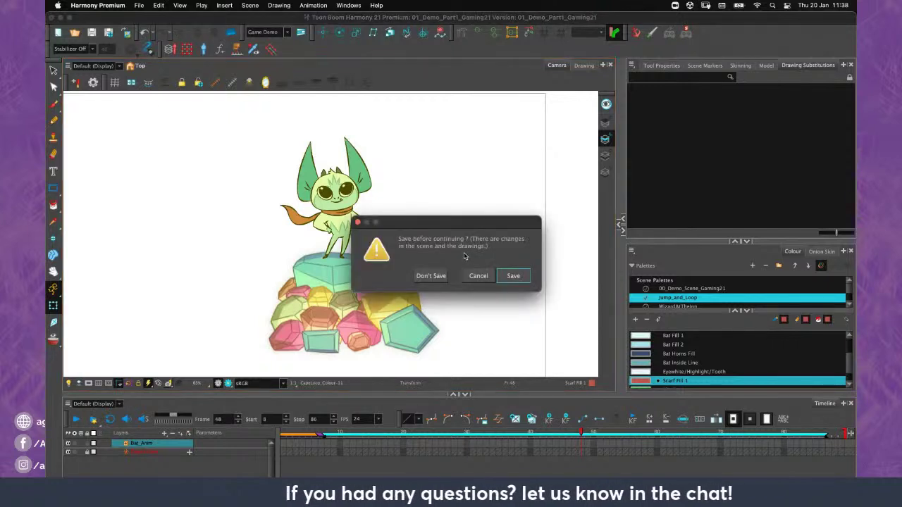
click(431, 276)
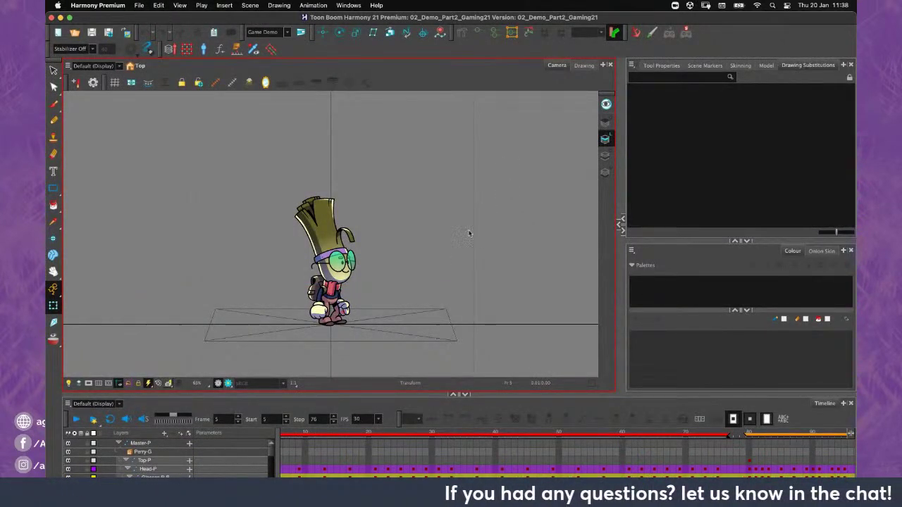
Select the leek character's front hand in the Camera view to show its drawing substitutions
scroll(395, 274, up, 5)
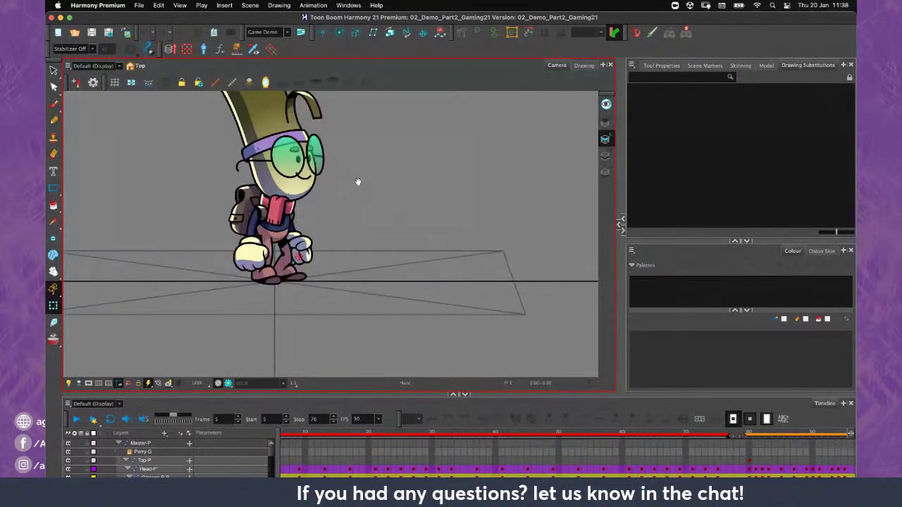
drag(358, 182, 403, 238)
click(293, 318)
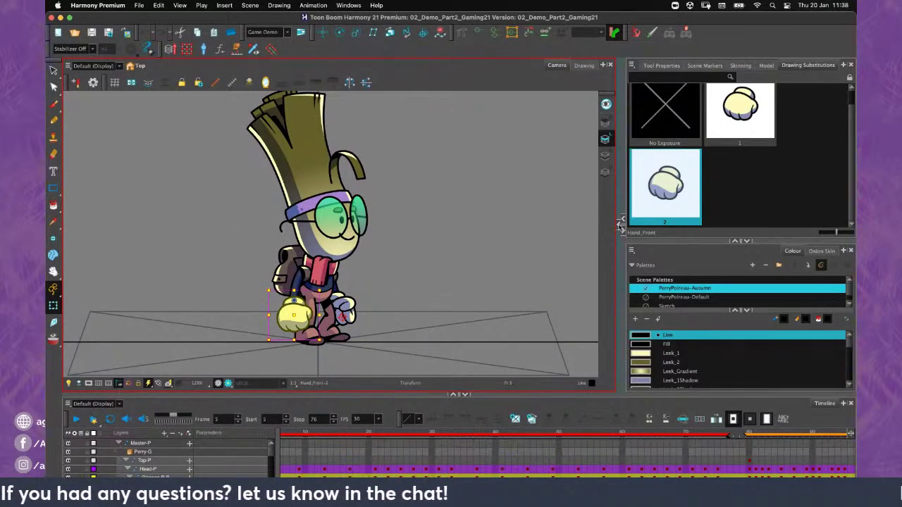
Reveal the Library view next to the Camera view and widen it to show the full hand preview
click(620, 225)
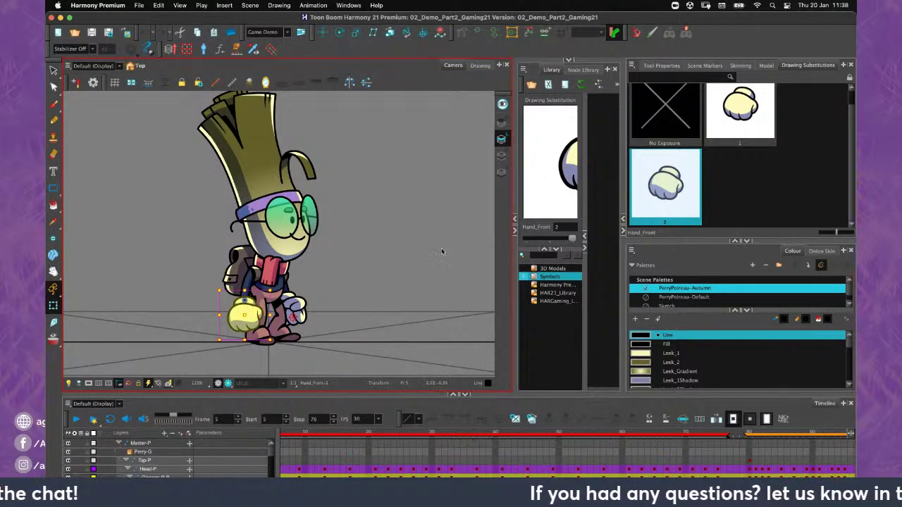
key(space)
drag(353, 276, 336, 274)
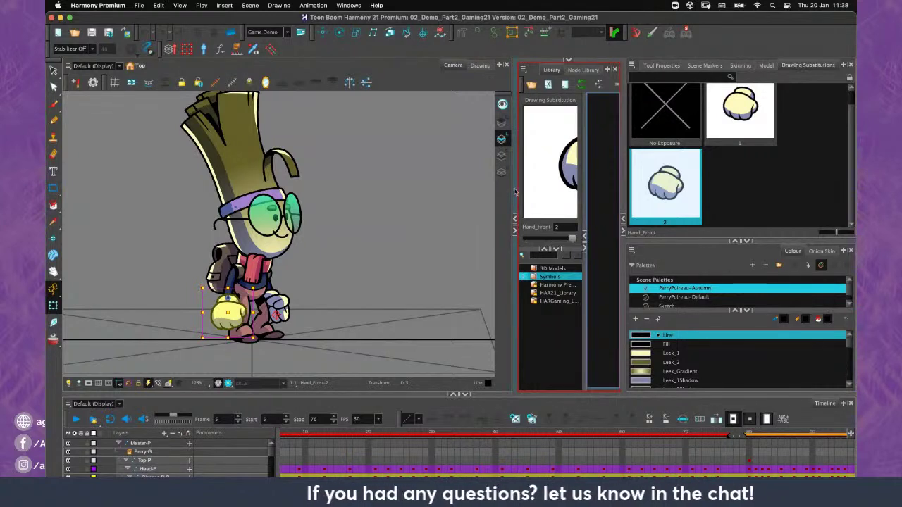
drag(514, 190, 454, 190)
drag(525, 197, 582, 197)
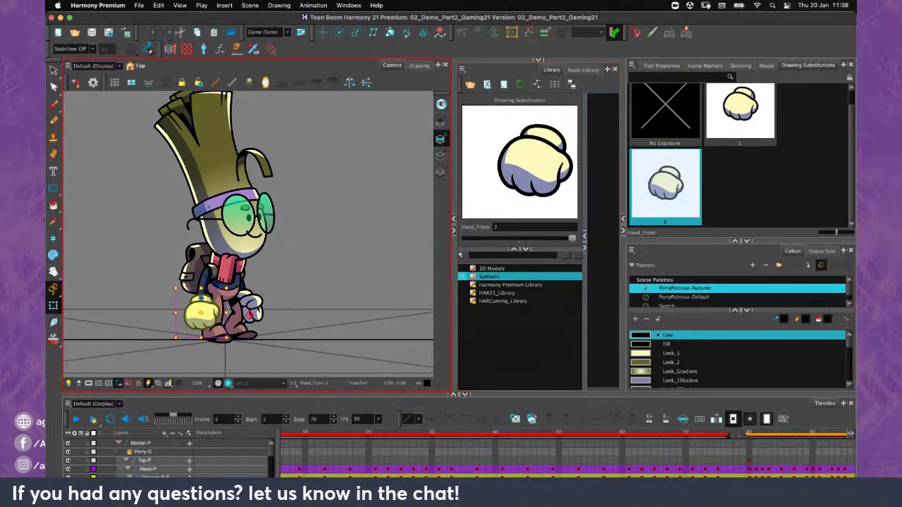
Select the leek character's front arm to examine its drawing substitutions, and clear the selection
click(259, 279)
click(205, 285)
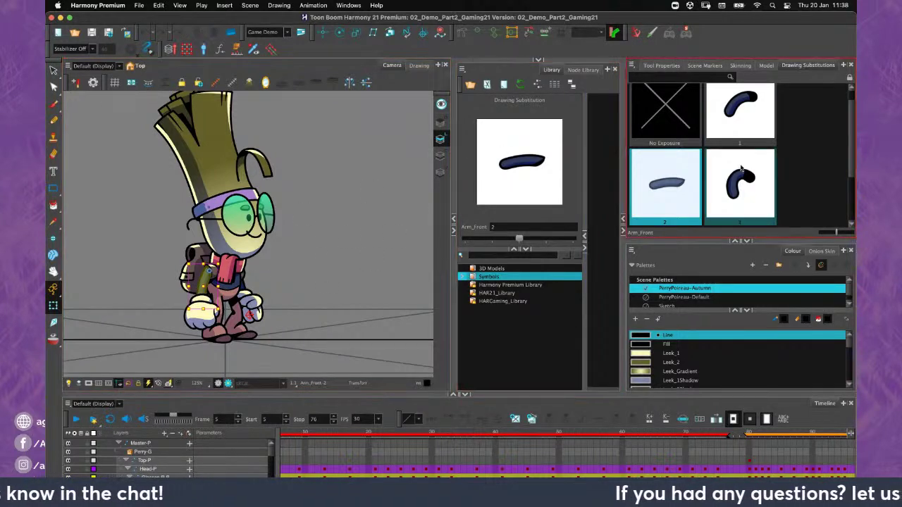
click(326, 233)
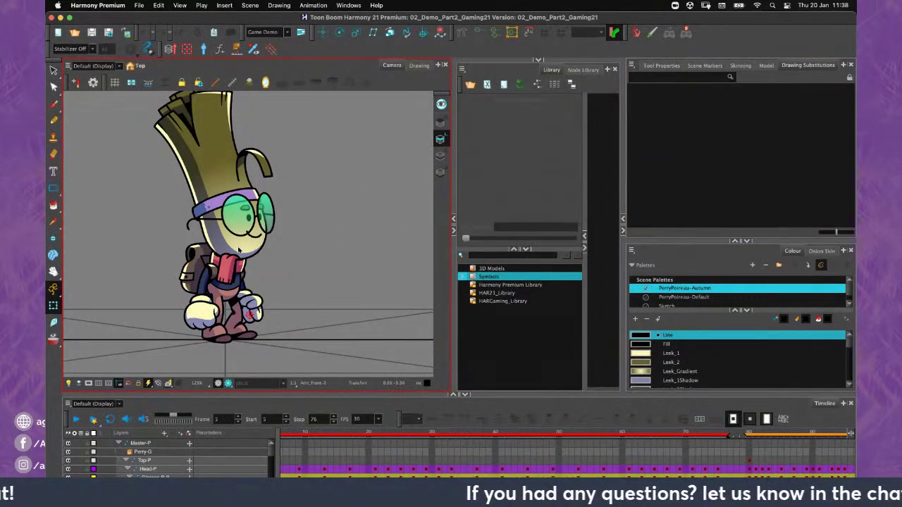
Select the leek character's head and the separate leaf pieces atop it to examine their drawing substitutions, and clear the selection
click(237, 250)
click(315, 224)
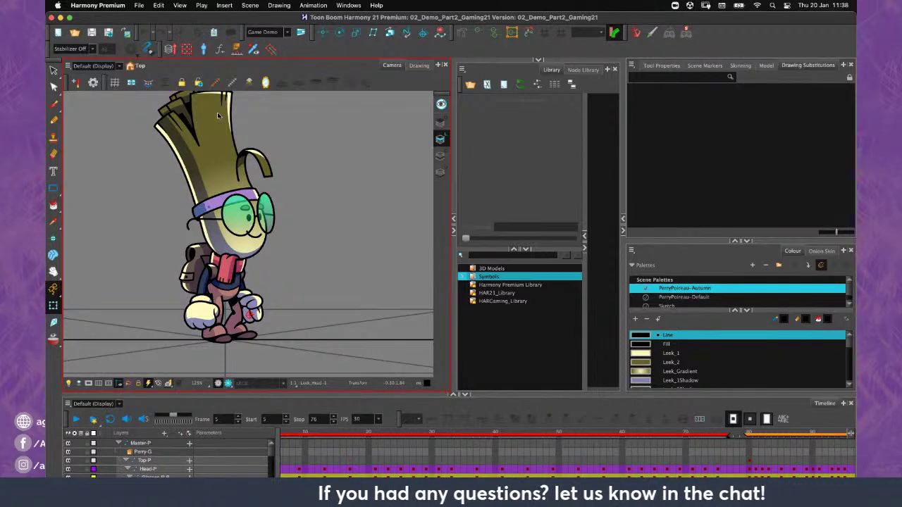
click(187, 131)
click(177, 134)
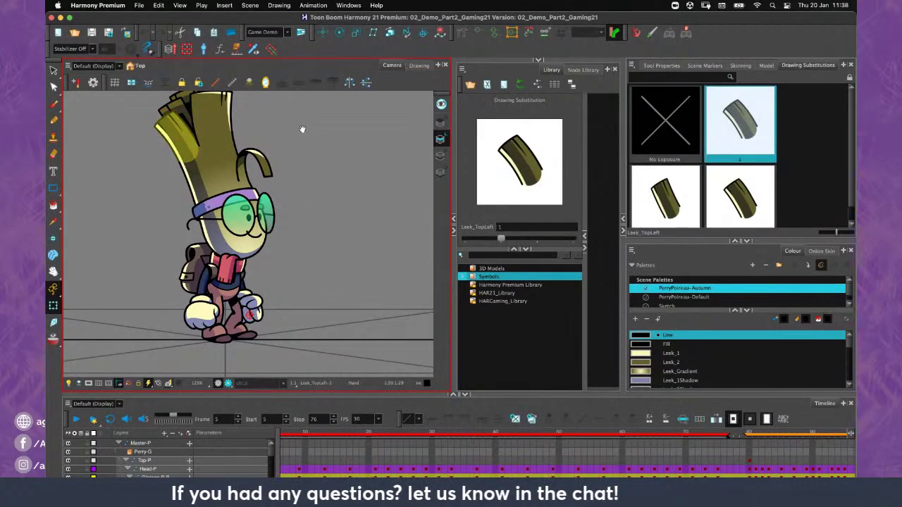
click(202, 155)
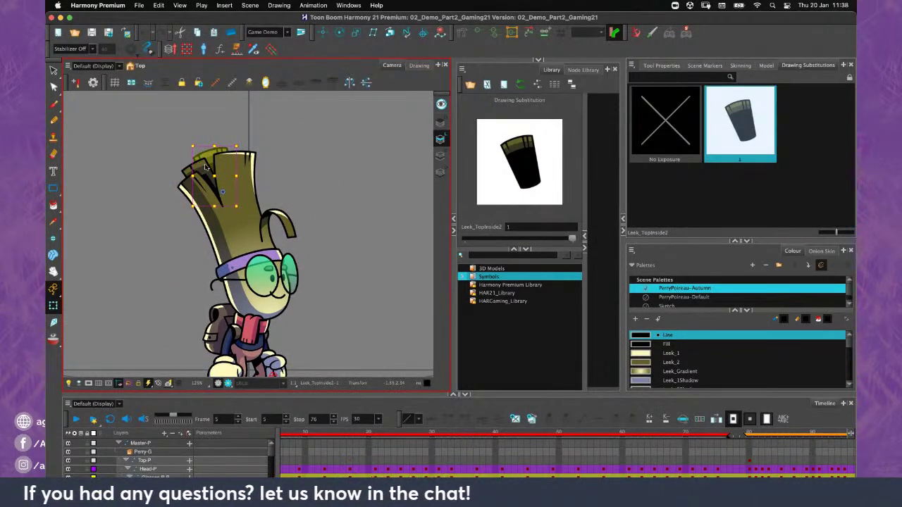
click(205, 166)
click(337, 197)
Frame the whole character in the Camera view and collapse the Master-P layer hierarchy in the Timeline
key(1)
drag(345, 286, 344, 243)
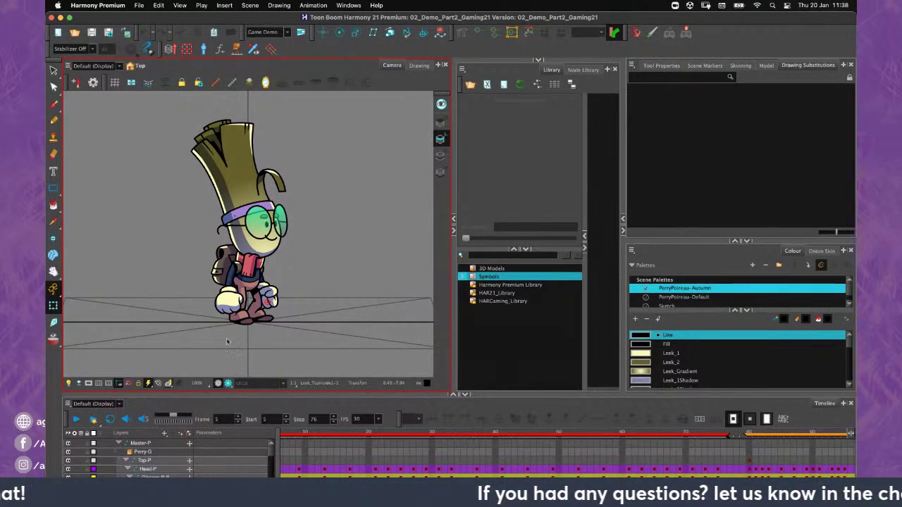
key(2)
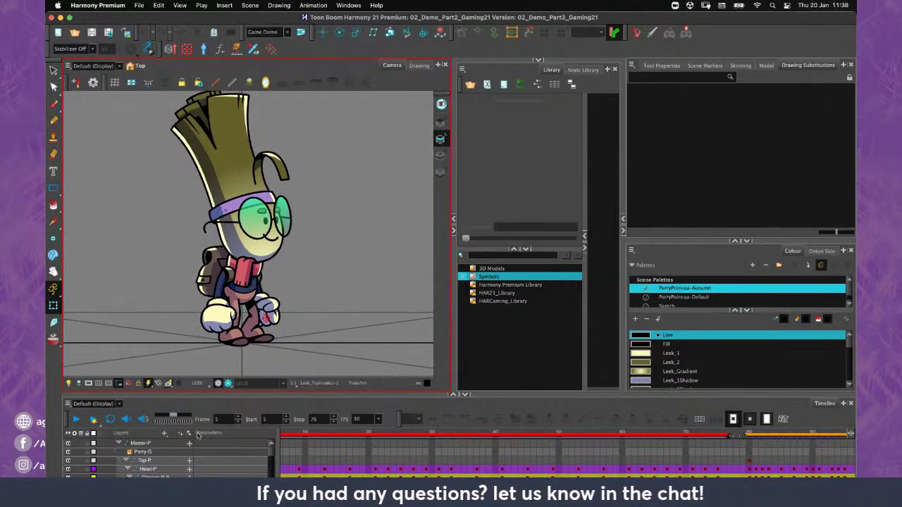
click(119, 443)
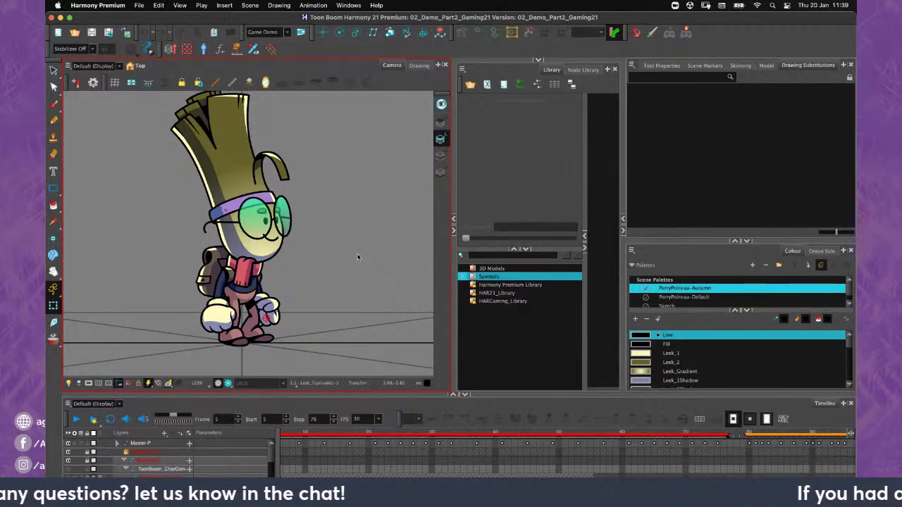
Bring up the Node View in place of the Library view and widen it beside the Camera view
click(521, 141)
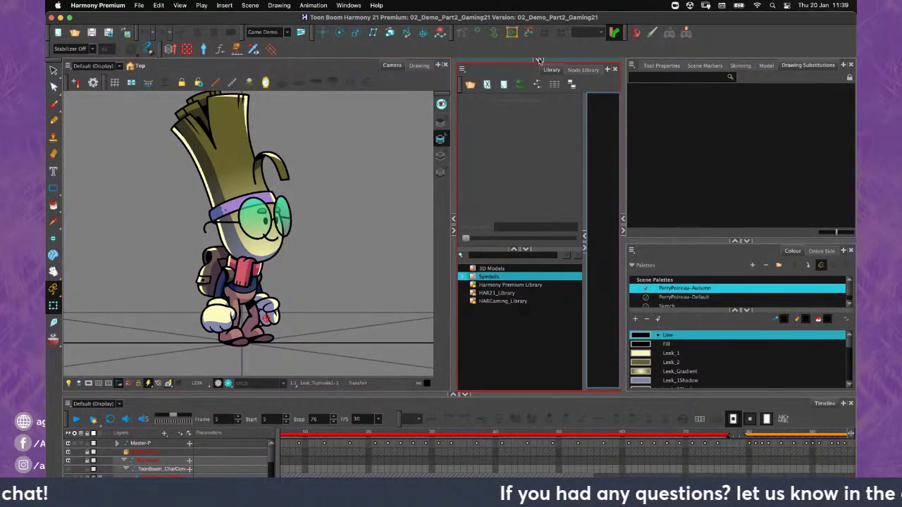
drag(538, 62, 539, 112)
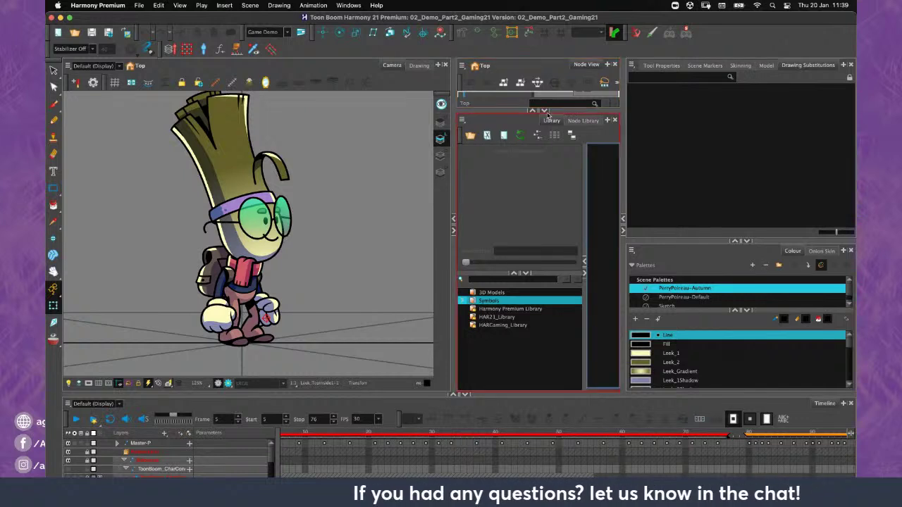
click(546, 111)
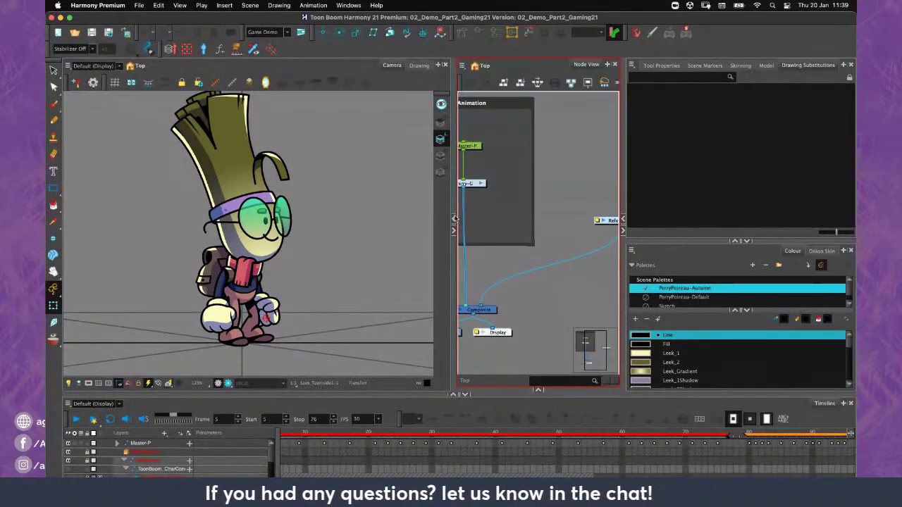
drag(622, 161, 662, 159)
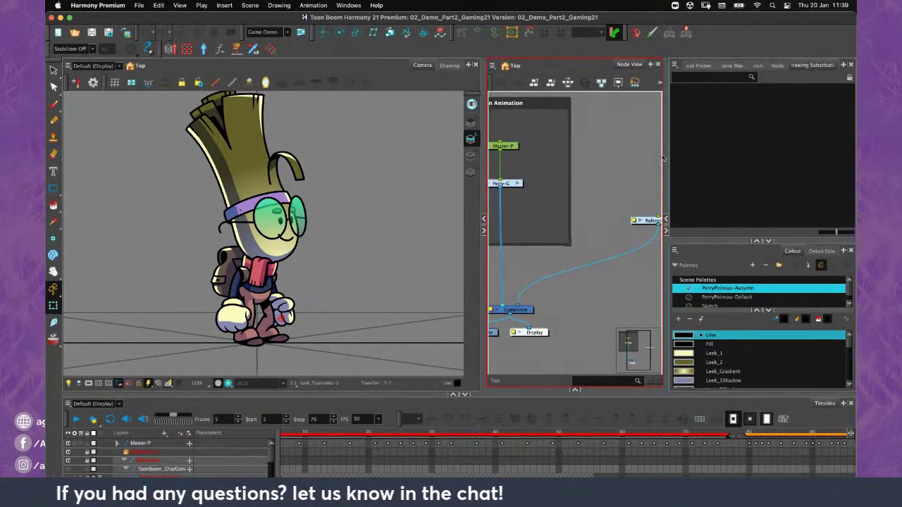
drag(484, 176, 446, 176)
drag(551, 175, 591, 175)
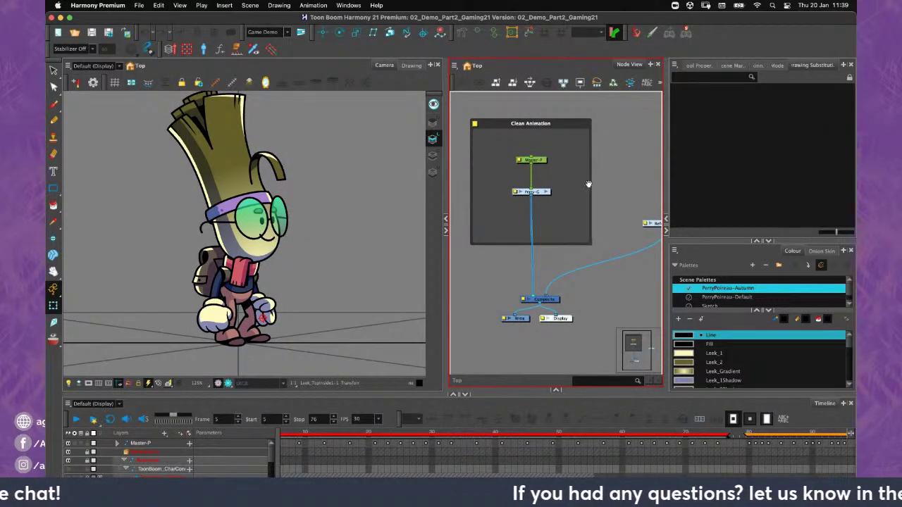
Enter the Perry-G group in the Node View and bring its ArmFront backdrop into view
scroll(529, 202, right, 2)
scroll(529, 201, down, 1)
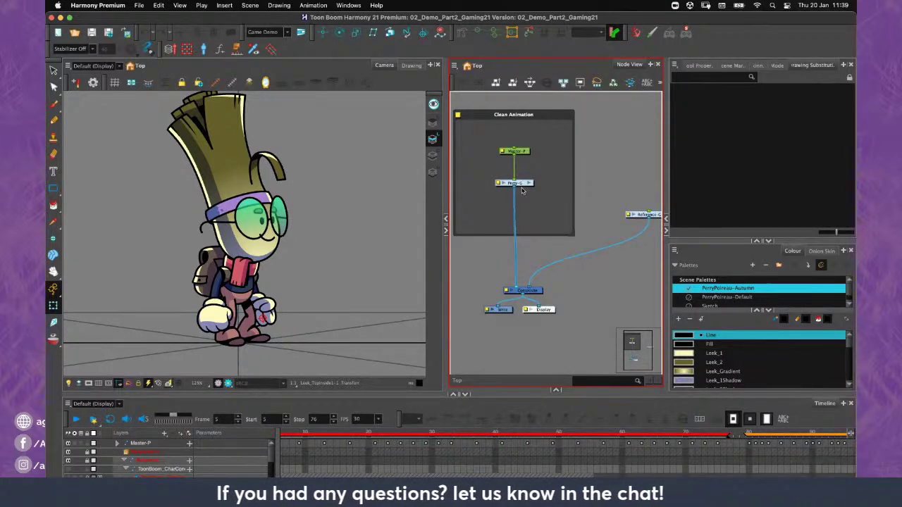
click(529, 184)
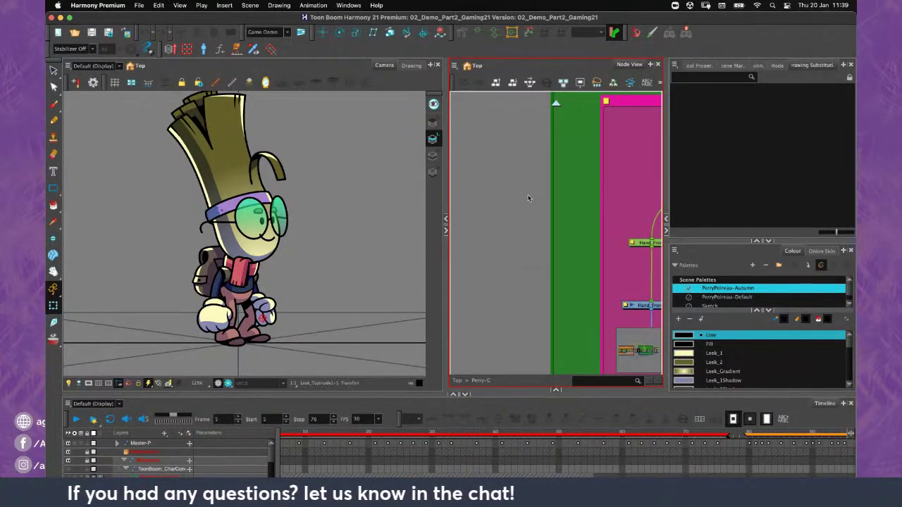
scroll(528, 198, right, 5)
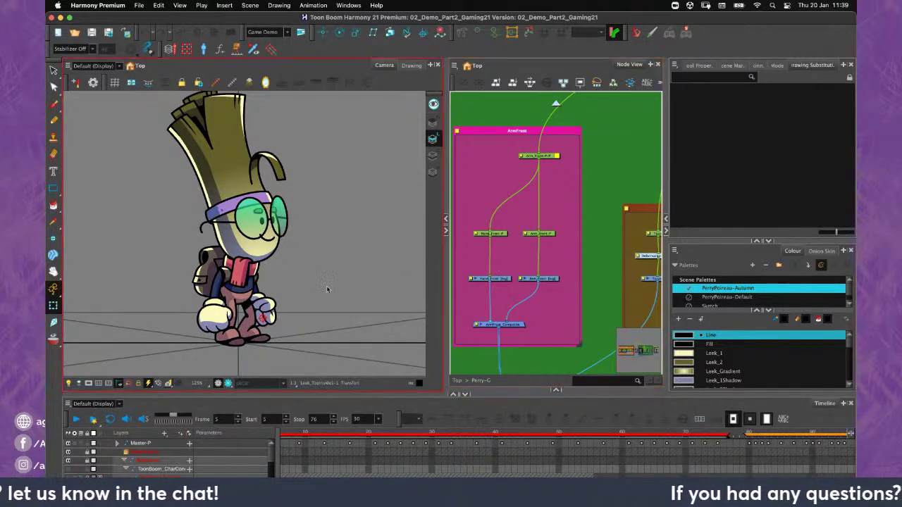
Select the front hand in the Camera view and examine its Hand_Front drawing node inside the ArmFront backdrop
scroll(344, 216, up, 2)
scroll(343, 216, up, 2)
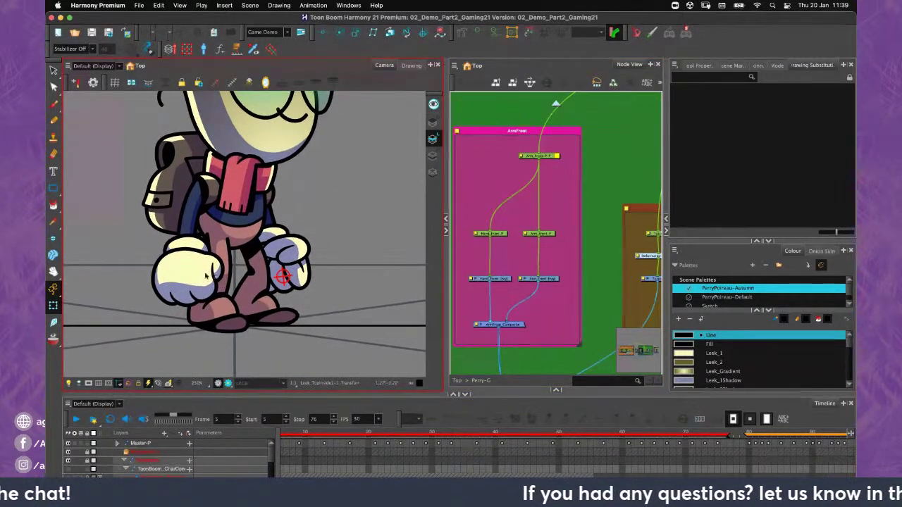
click(297, 238)
drag(297, 237, 316, 233)
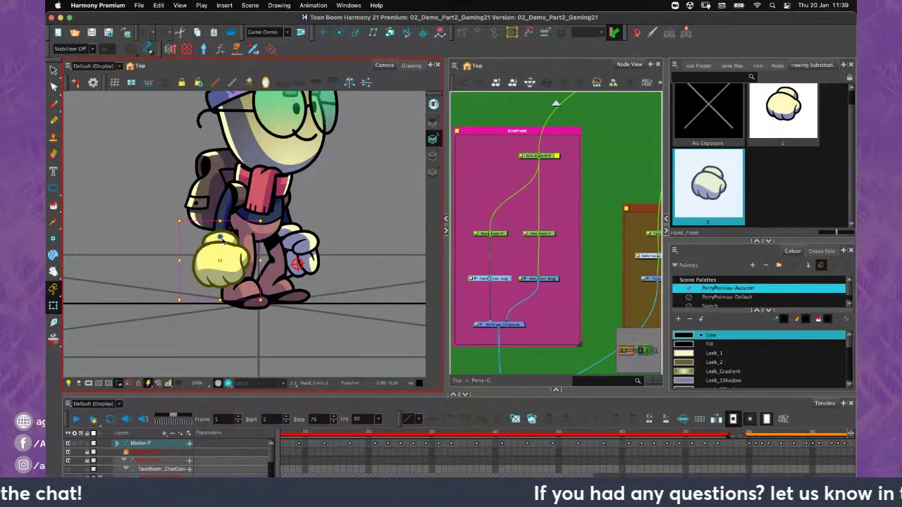
scroll(517, 225, left, 2)
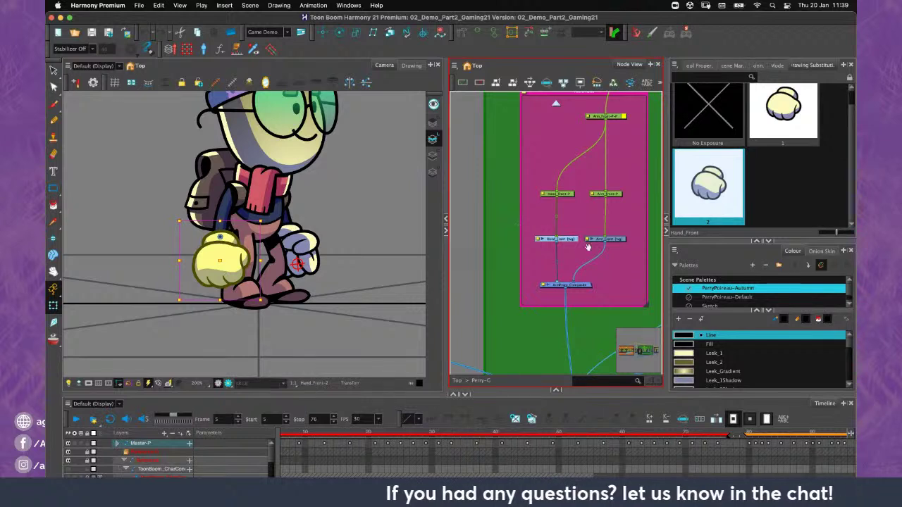
scroll(532, 226, right, 1)
scroll(560, 230, up, 2)
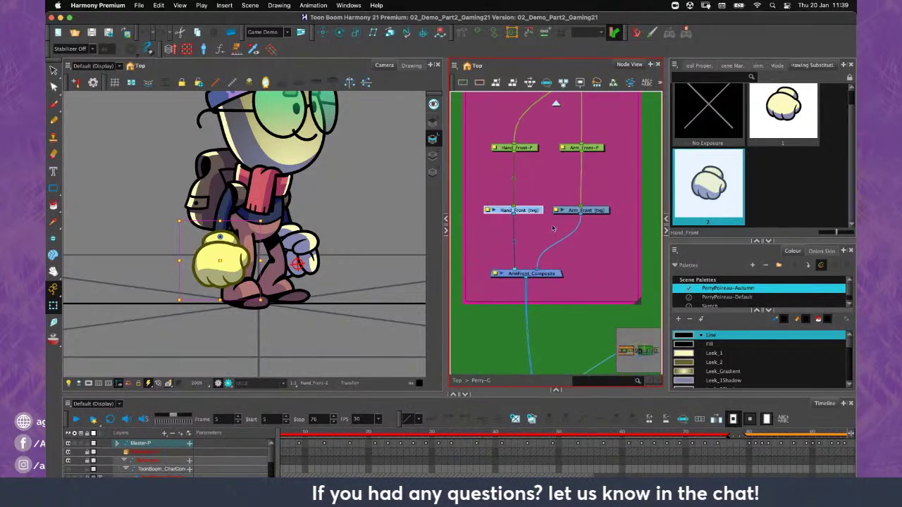
scroll(524, 162, up, 2)
Select the Hand_Front-P peg and try rotating the front hand on its own
click(524, 197)
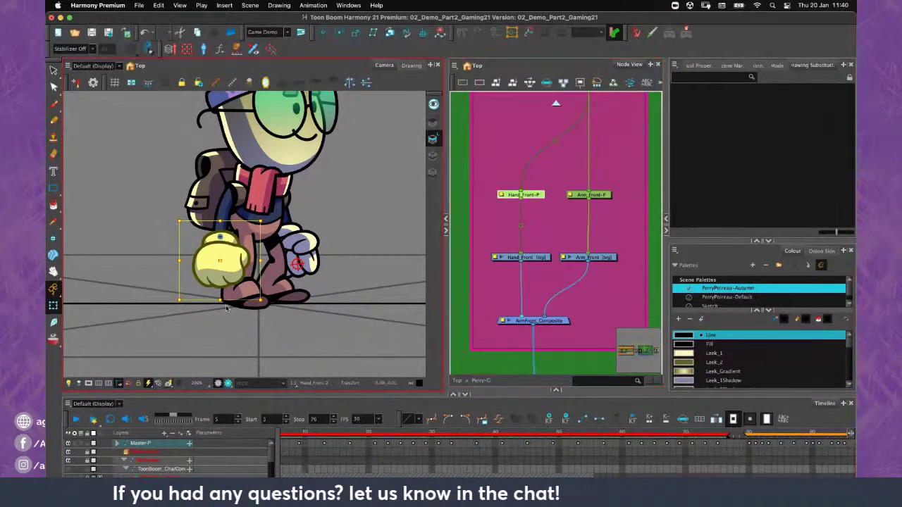
drag(264, 309, 231, 289)
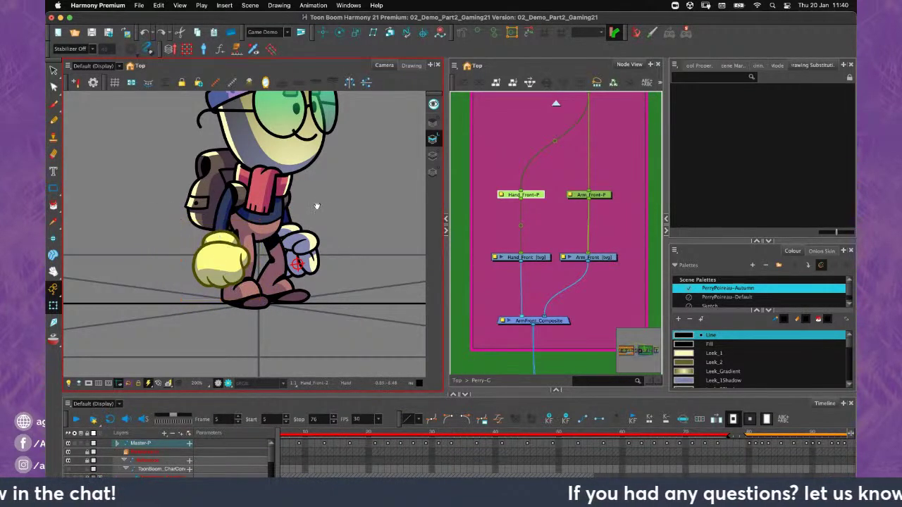
drag(317, 206, 316, 218)
Compare the Hand_Front-P peg with its parent Arm_Front-P-P, and try rotating the whole front arm from the parent peg
drag(584, 110, 573, 210)
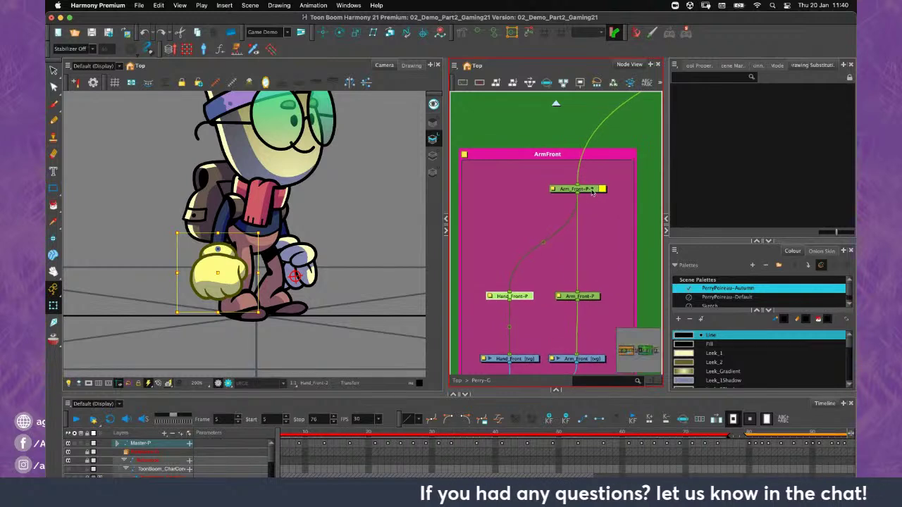
click(591, 190)
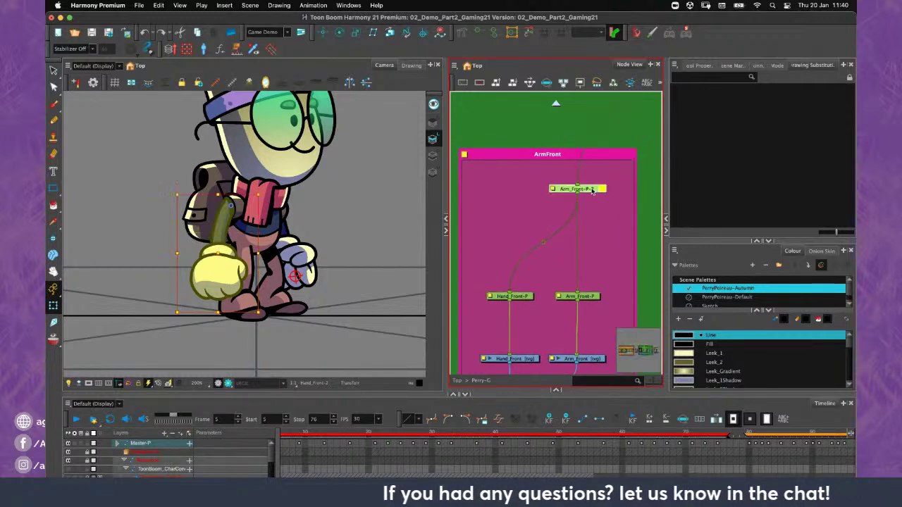
click(521, 298)
click(595, 190)
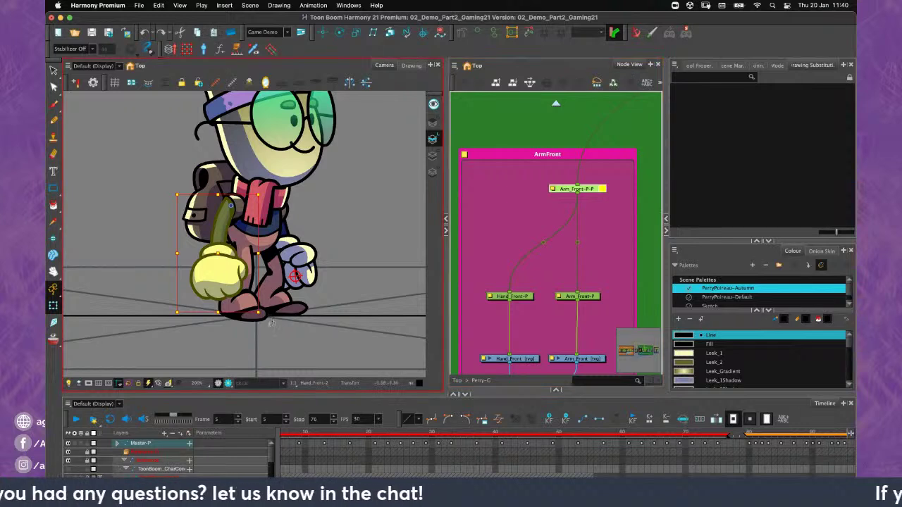
mouse_move(267, 318)
mouse_down()
mouse_move(264, 289)
mouse_move(152, 281)
mouse_move(289, 296)
mouse_move(338, 235)
mouse_move(243, 313)
mouse_up()
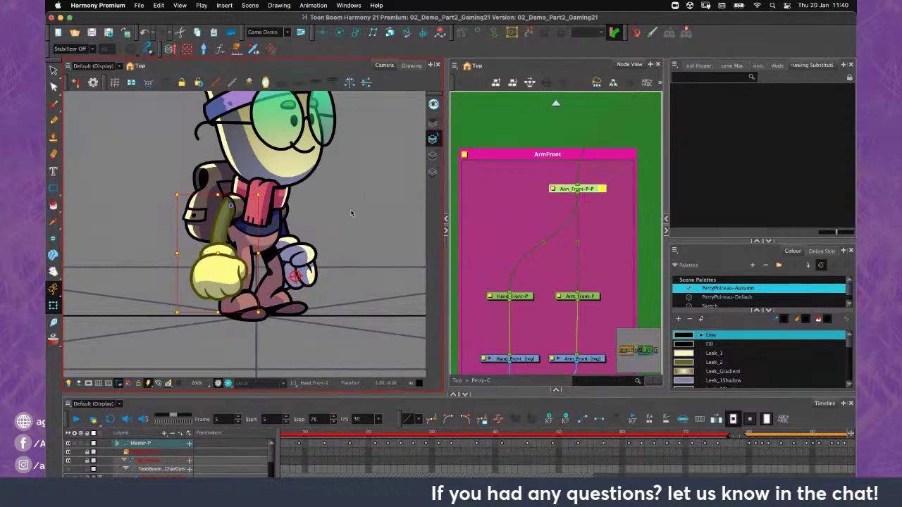
Select the whole back leg starting from its shoe, rotate it forward and up around the hip, and undo the rotation
click(291, 308)
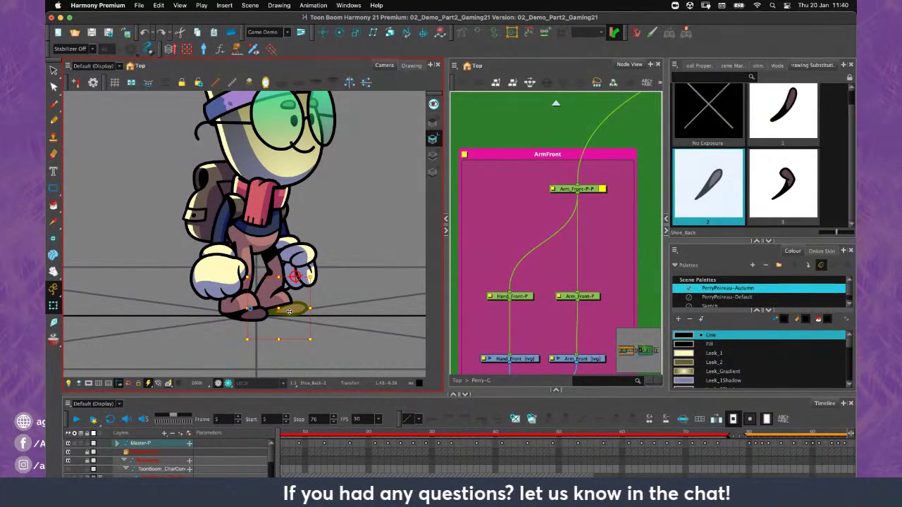
click(287, 310)
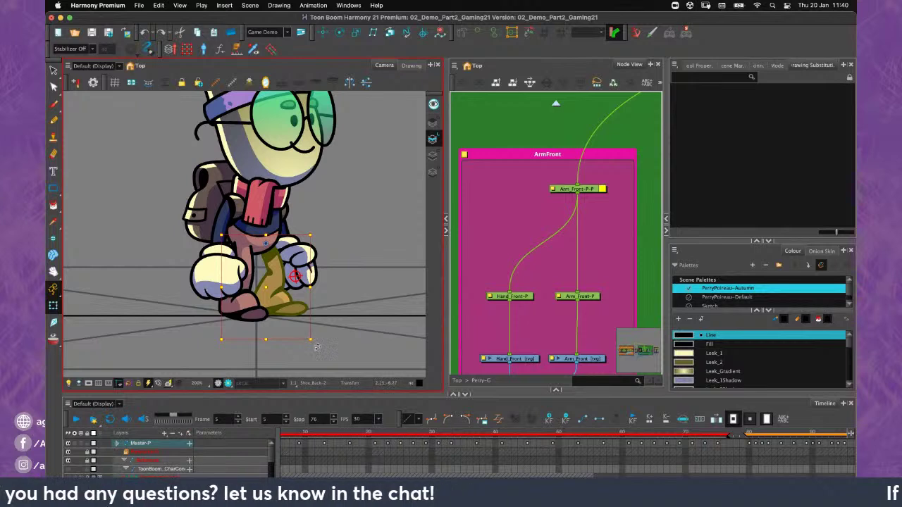
drag(316, 347, 343, 251)
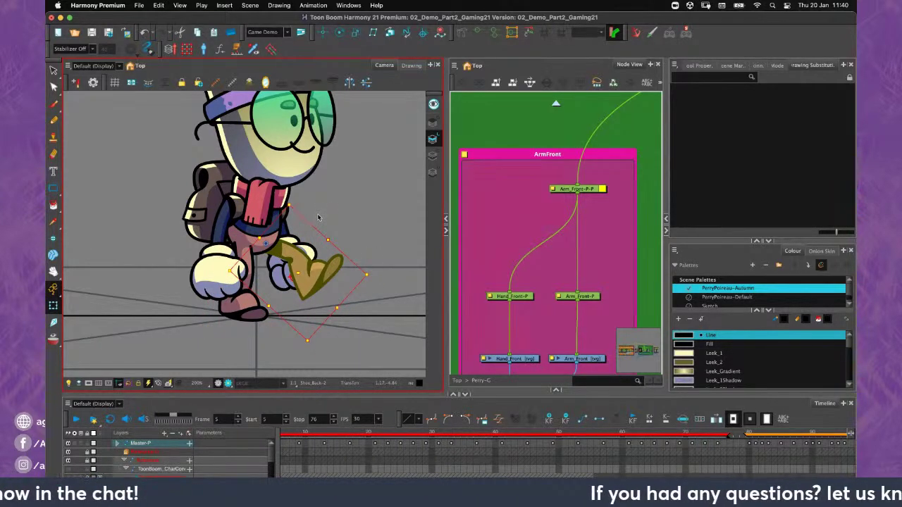
key(ctrl+z)
key(ctrl+z)
key(ctrl+z)
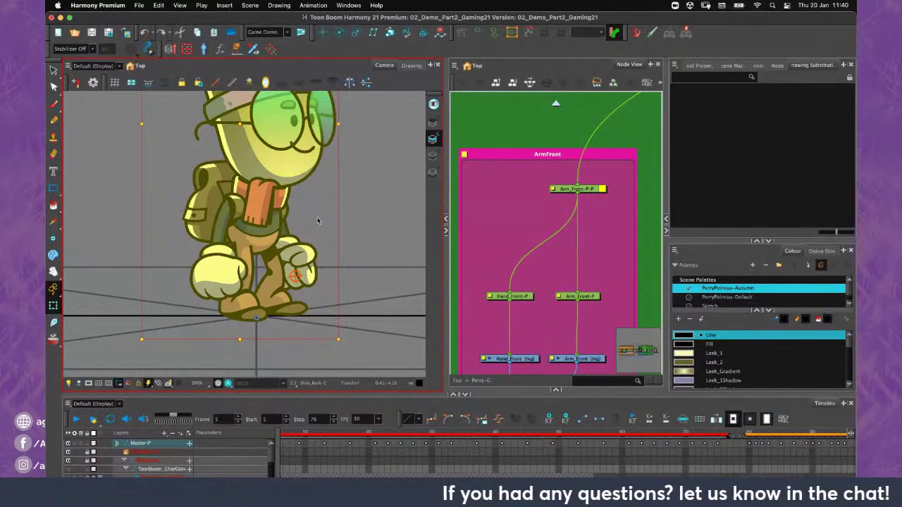
Clear the character selection and frame the full leek character in the Camera view
key(1)
drag(324, 215, 326, 270)
key(1)
key(1)
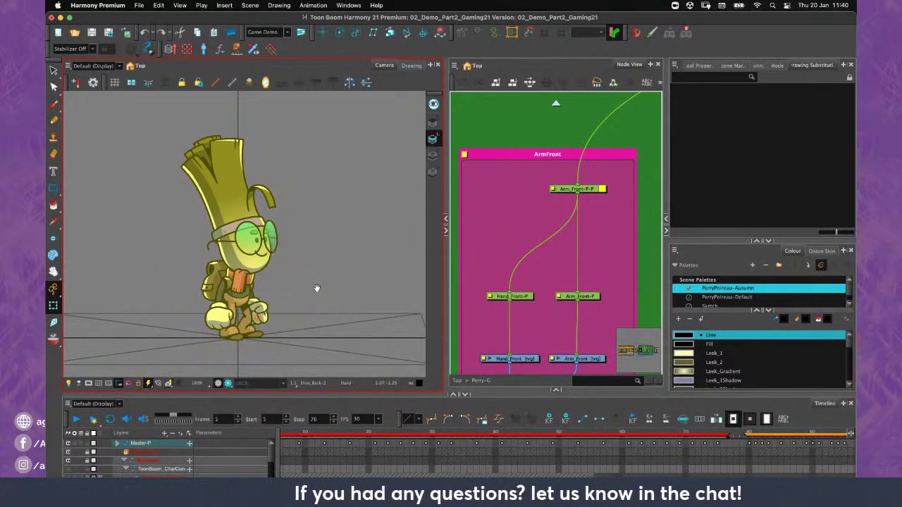
click(329, 228)
key(2)
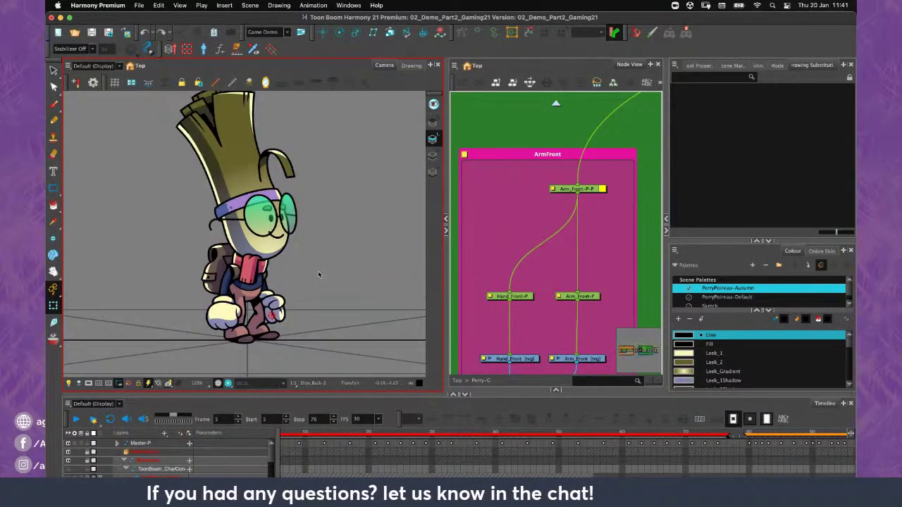
Examine the peg connections of the UpperBody and Torso backdrops, and bring the Library view back in place of the Node View
click(495, 191)
key(1)
drag(585, 245, 554, 241)
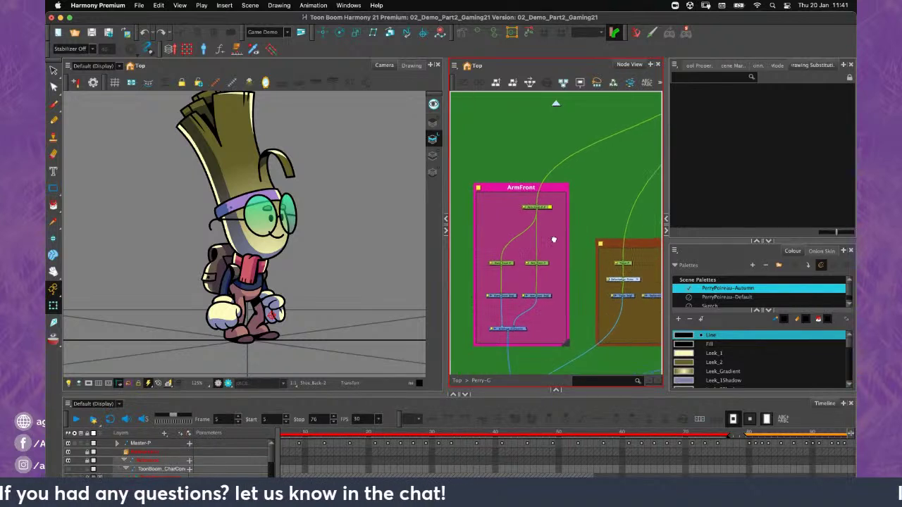
scroll(554, 240, down, 5)
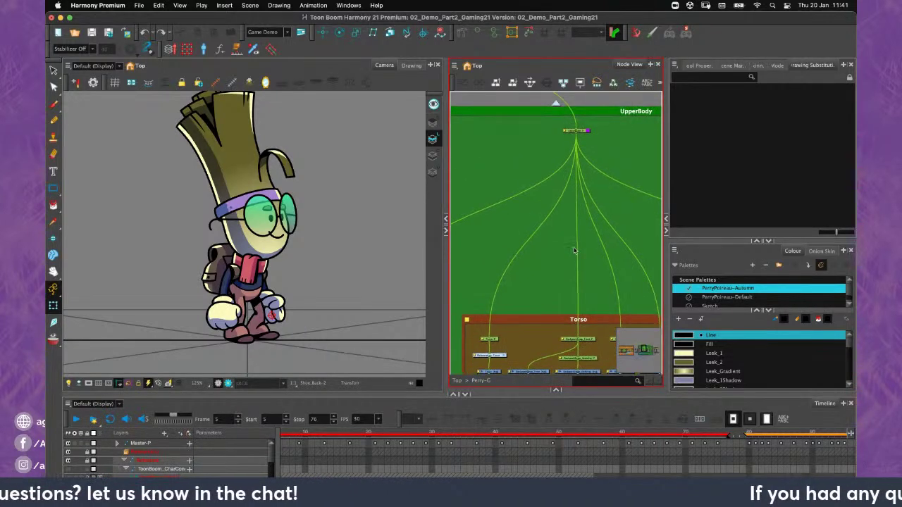
scroll(574, 250, down, 3)
scroll(574, 250, down, 2)
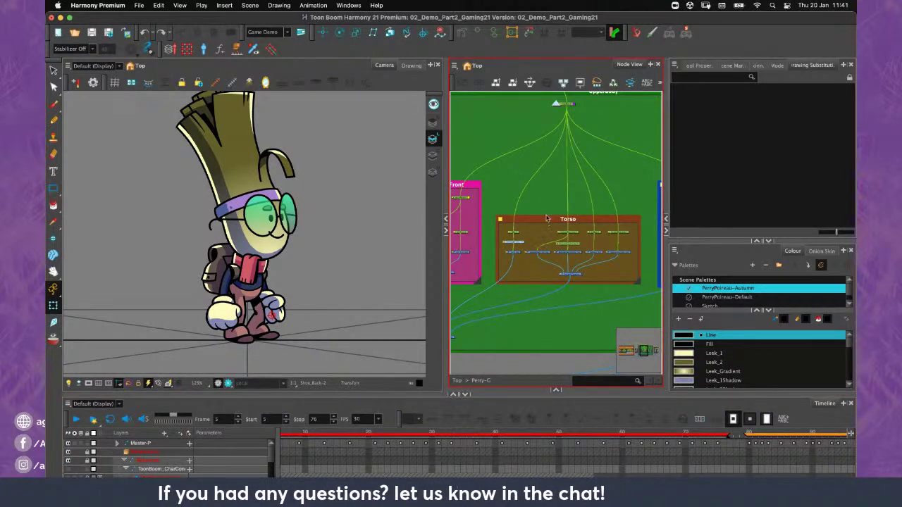
click(555, 391)
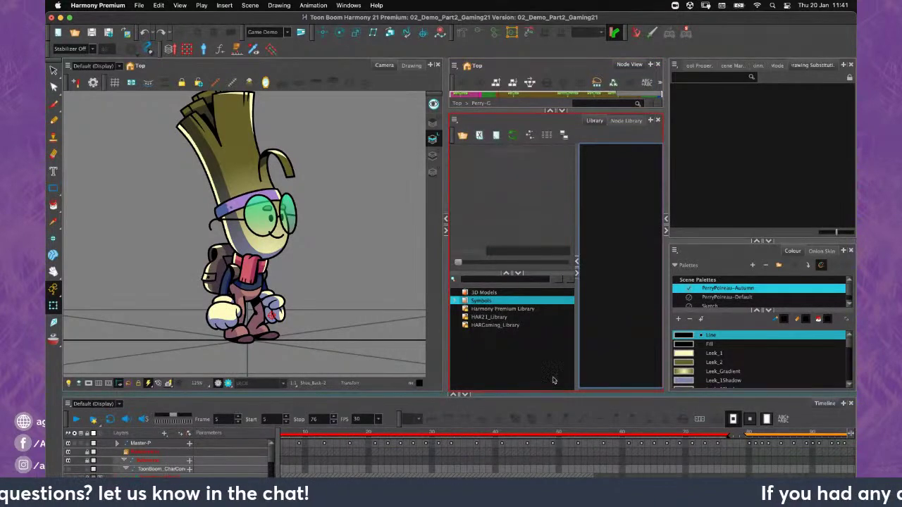
click(553, 112)
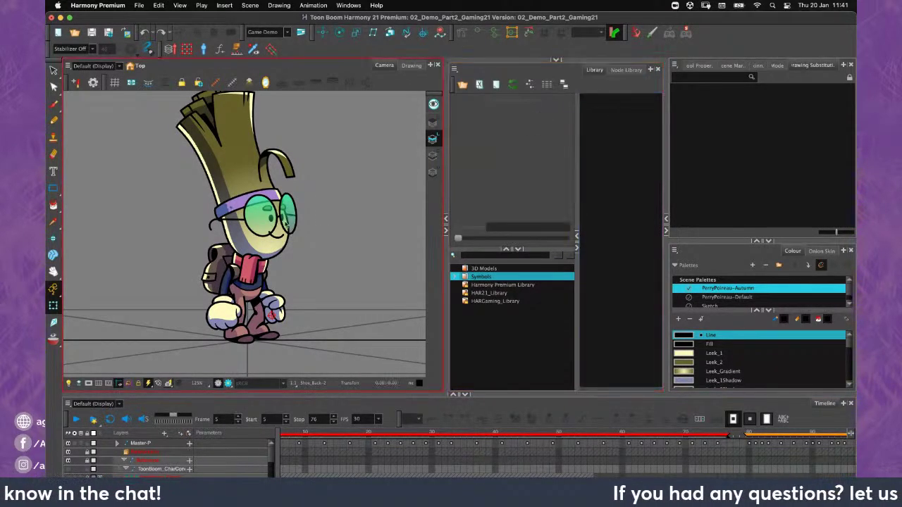
Enlarge the Camera view, frame the leek character in it, and bring up the Transform tool's properties
drag(444, 189, 495, 191)
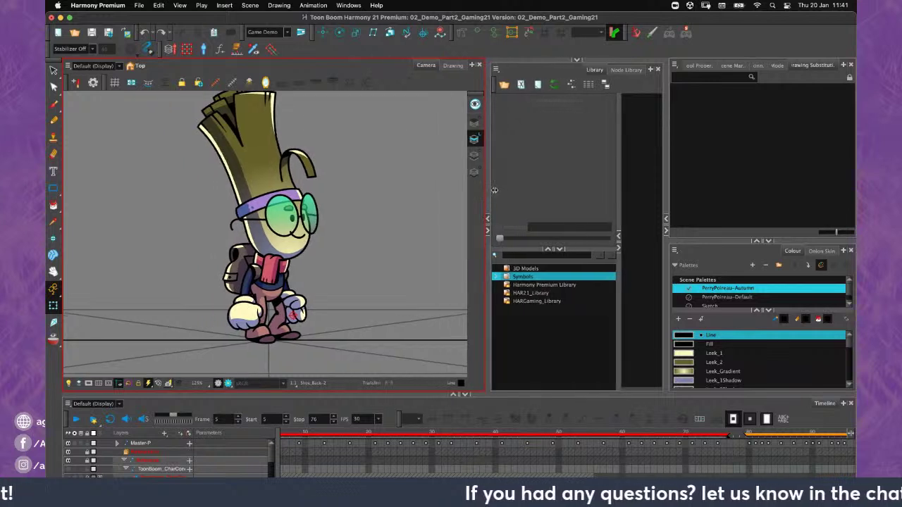
drag(364, 195, 358, 212)
key(space)
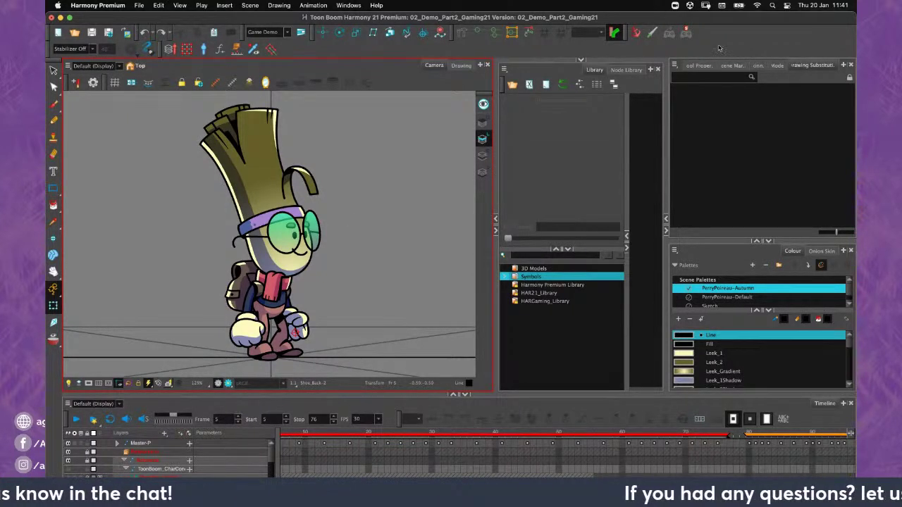
click(684, 85)
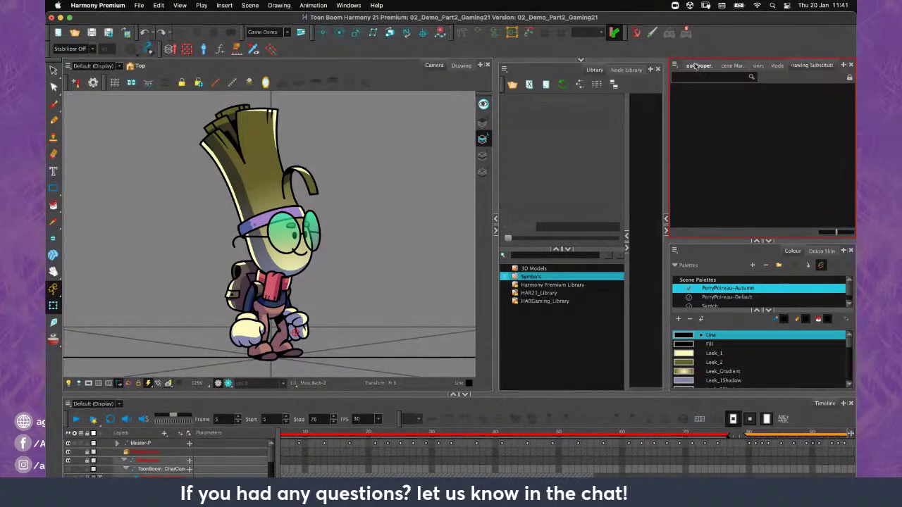
click(695, 64)
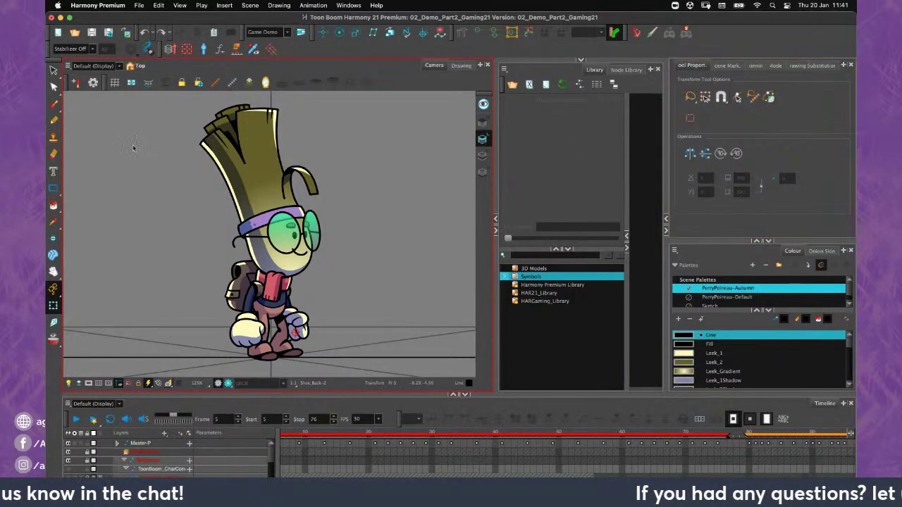
Check the leek character's Arm_Front and Shoe_Front drawings by selecting each one in the Camera view
scroll(296, 250, up, 5)
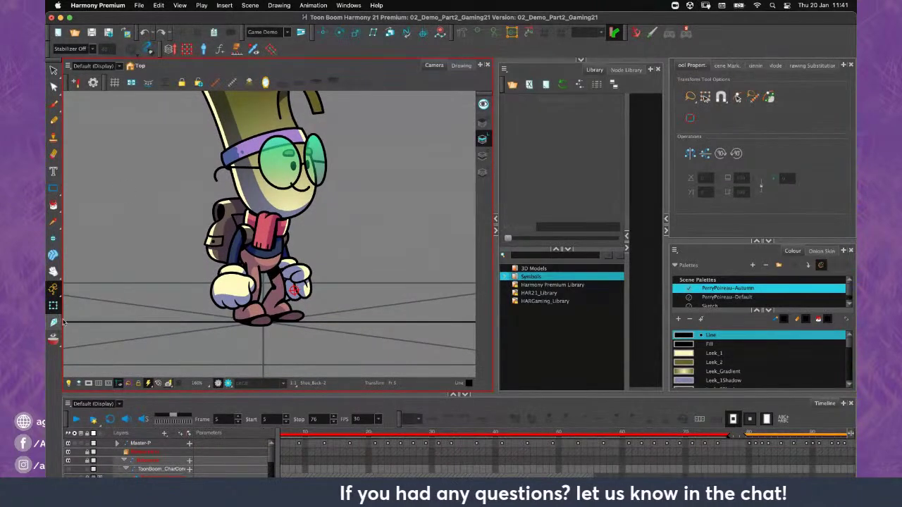
click(239, 253)
scroll(362, 207, up, 4)
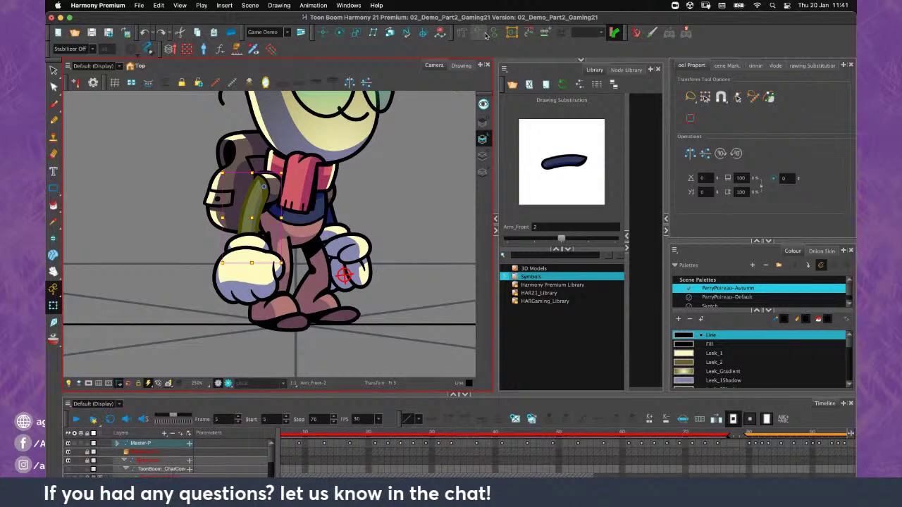
click(292, 328)
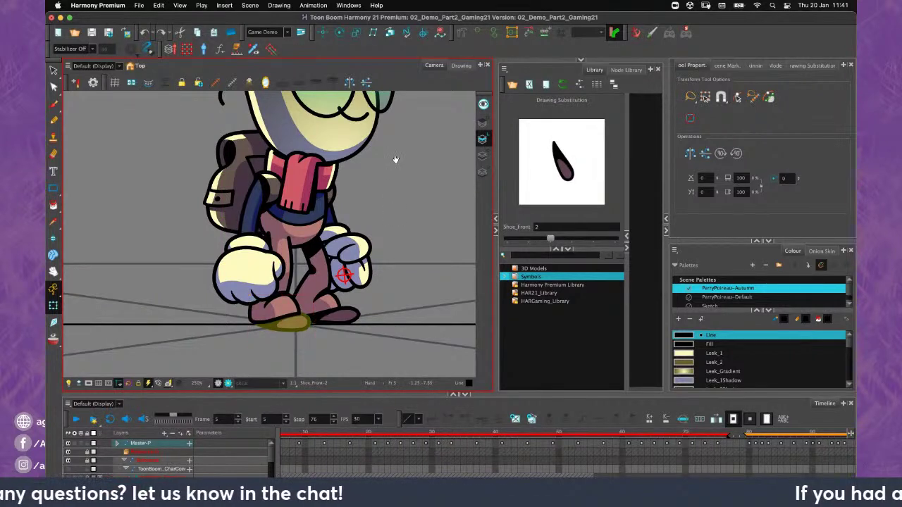
drag(395, 160, 374, 257)
Select the Scarf_Overlay drawing and display its deformation controls close up in the Camera view
click(288, 288)
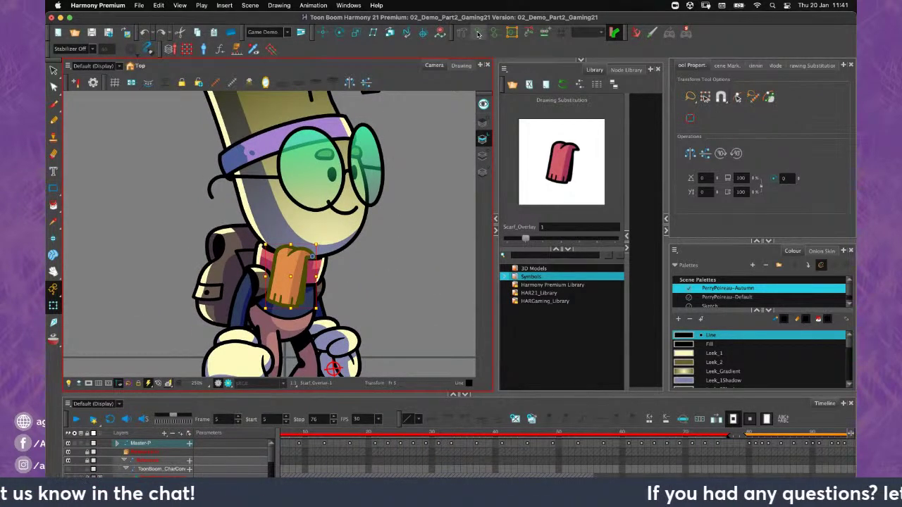
click(478, 33)
click(367, 311)
drag(387, 285, 375, 220)
key(2)
key(2)
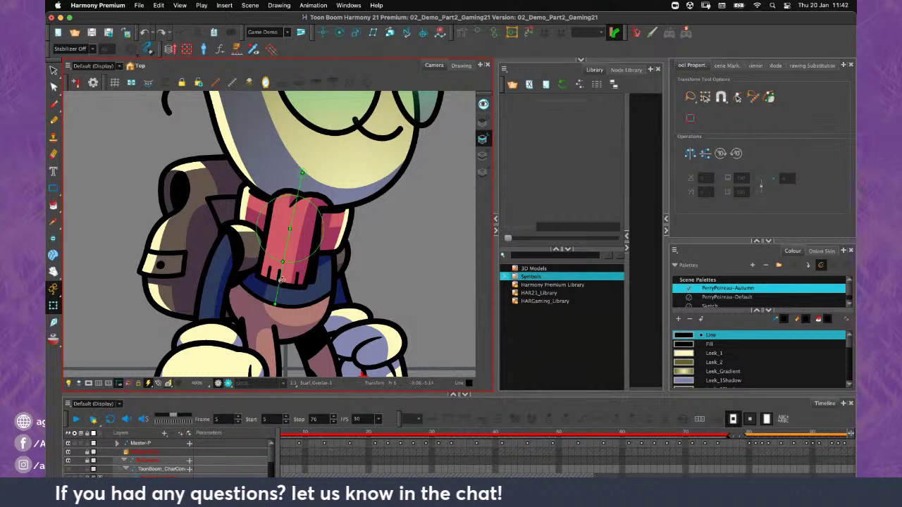
Try swinging the lower end of the scarf's deformation chain towards the chest, and undo the bend
mouse_move(280, 280)
mouse_down()
mouse_move(257, 264)
mouse_move(248, 272)
mouse_move(284, 287)
mouse_move(306, 276)
mouse_move(250, 272)
mouse_move(289, 276)
mouse_up()
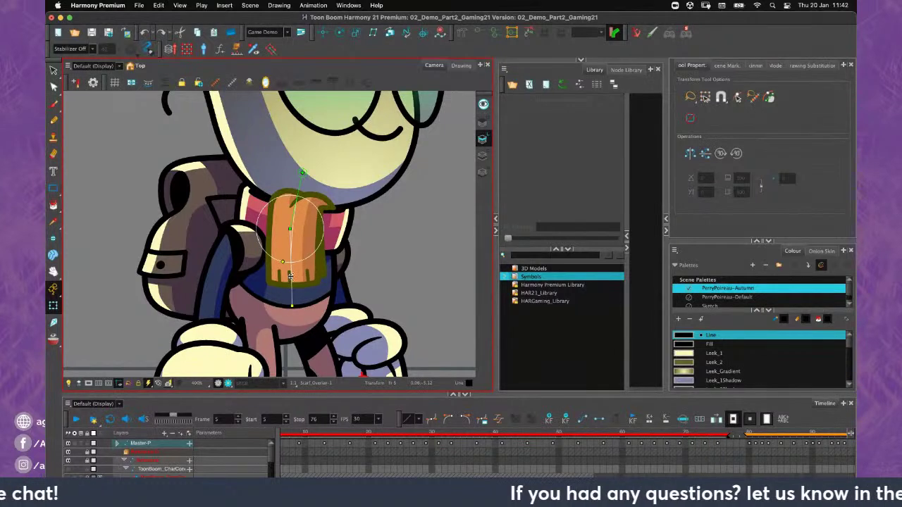
key(super+z)
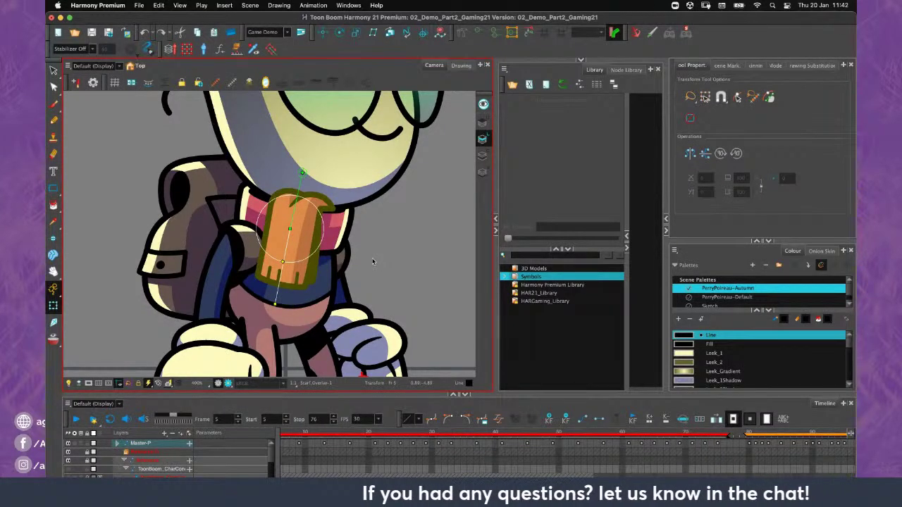
scroll(372, 257, down, 3)
scroll(310, 263, up, 2)
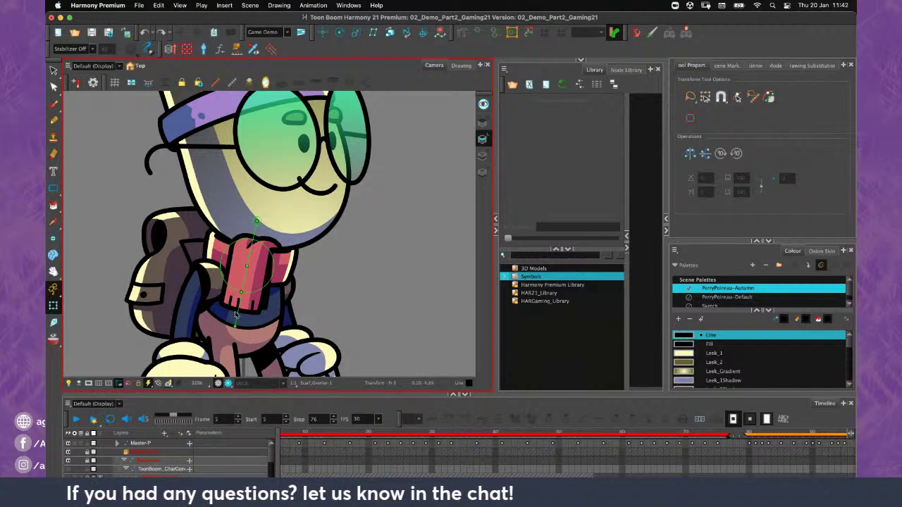
Try pulling the scarf's lower deformation segment up and down, and undo the changes
mouse_move(238, 312)
mouse_down()
mouse_move(275, 297)
mouse_move(236, 311)
mouse_move(222, 296)
mouse_move(205, 248)
mouse_move(211, 276)
mouse_move(241, 252)
mouse_up()
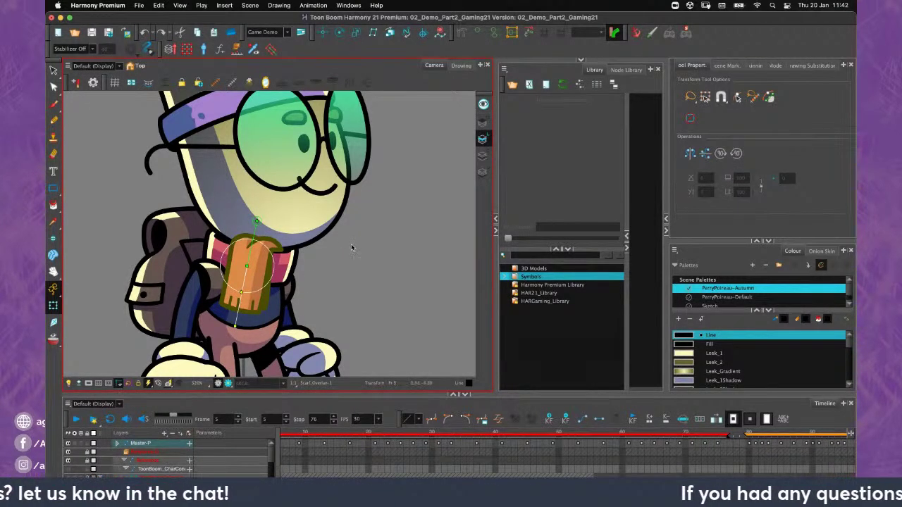
scroll(327, 282, down, 5)
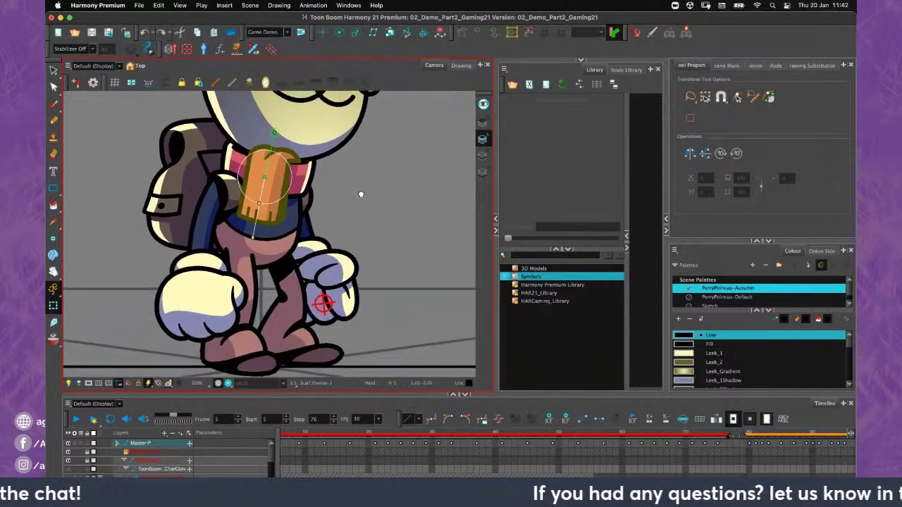
scroll(299, 223, up, 3)
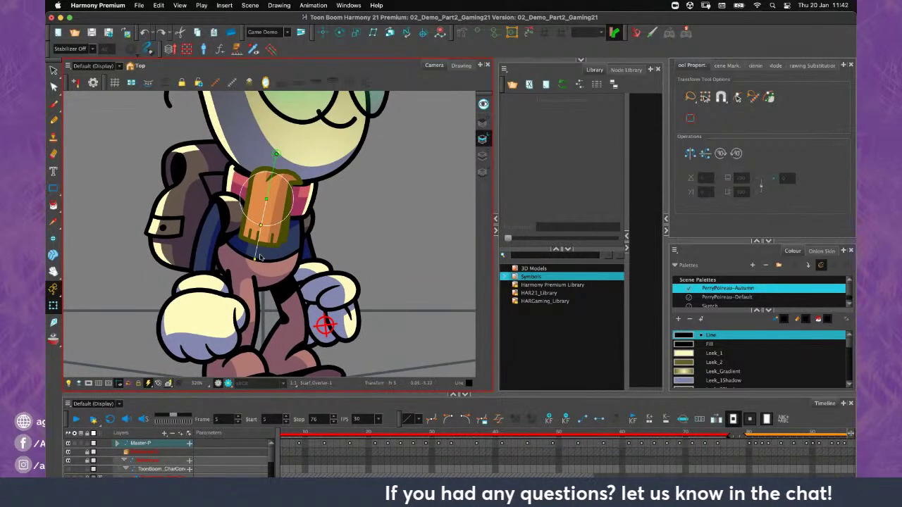
drag(253, 262, 251, 341)
key(super+z)
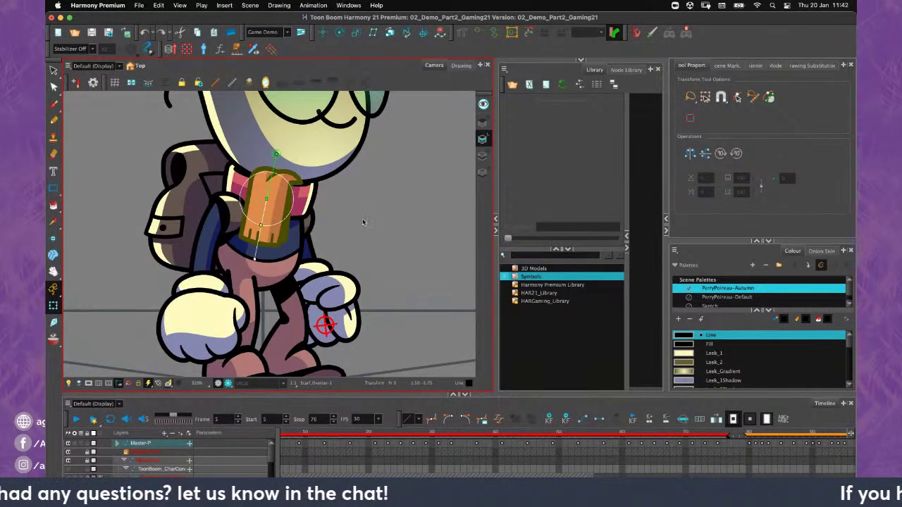
Select the whole leek character and display the deformation controls of all its parts
click(362, 220)
key(1)
key(1)
key(1)
key(1)
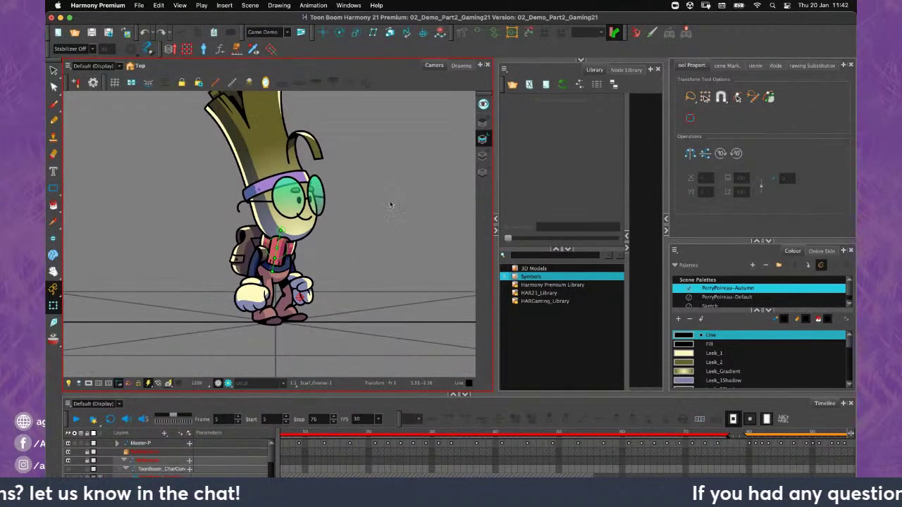
key(super+a)
click(478, 33)
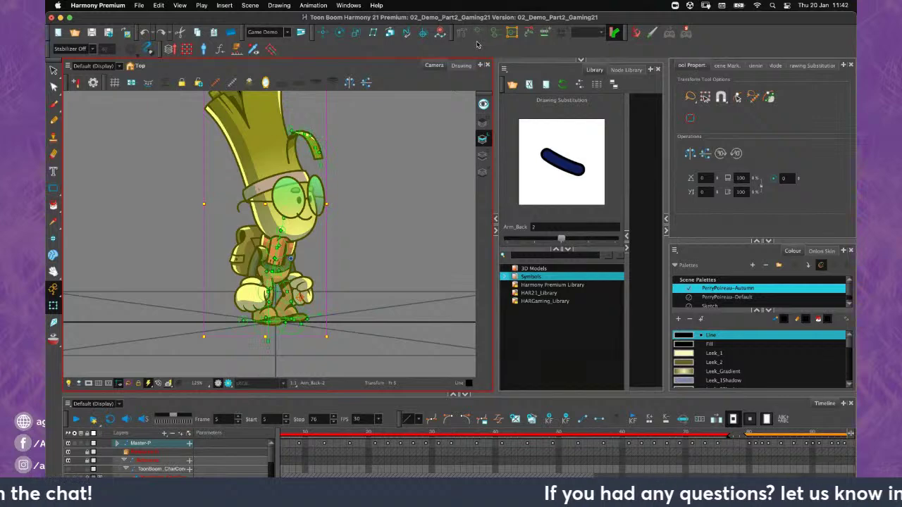
click(371, 309)
Examine the deformation chains on the legs and shoes, and hide all the displayed controls
scroll(371, 309, up, 4)
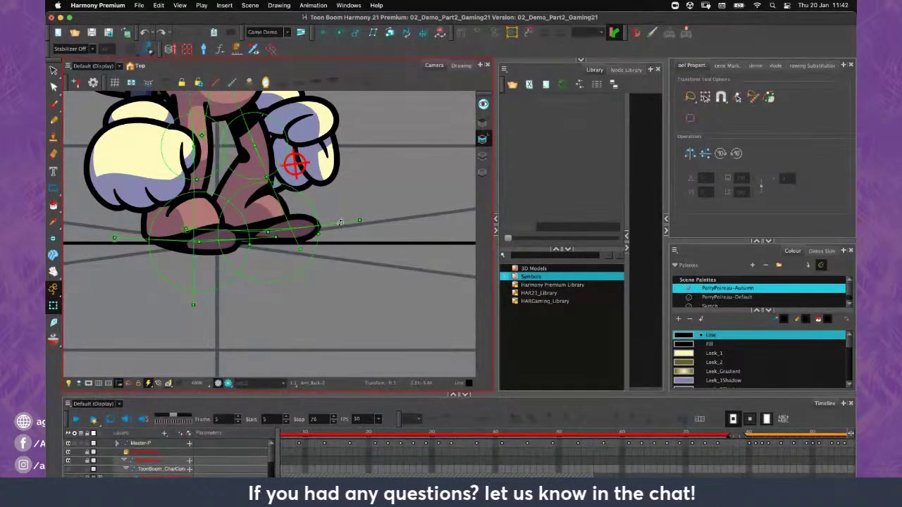
drag(341, 221, 368, 219)
scroll(322, 250, down, 2)
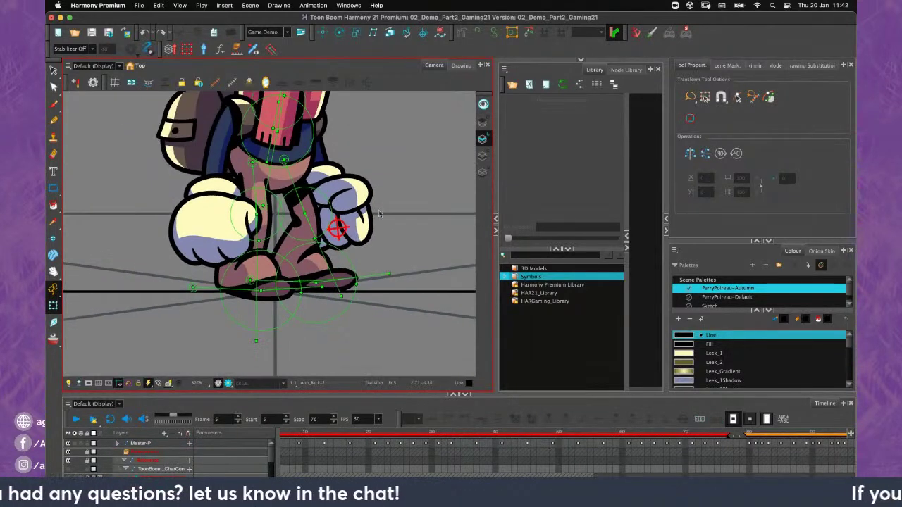
mouse_move(321, 254)
mouse_down()
mouse_move(310, 278)
mouse_move(317, 233)
mouse_move(331, 267)
mouse_move(332, 247)
mouse_move(289, 261)
mouse_move(308, 268)
mouse_move(381, 221)
mouse_move(350, 271)
mouse_up()
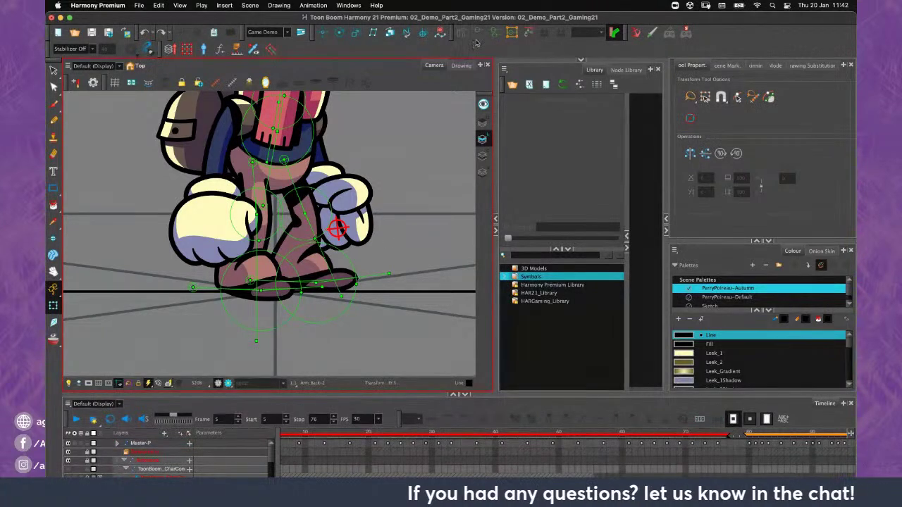
key(Escape)
Try bending the back leg's lower part with its own deformation chain, undo the bend, and hide the controls
click(306, 239)
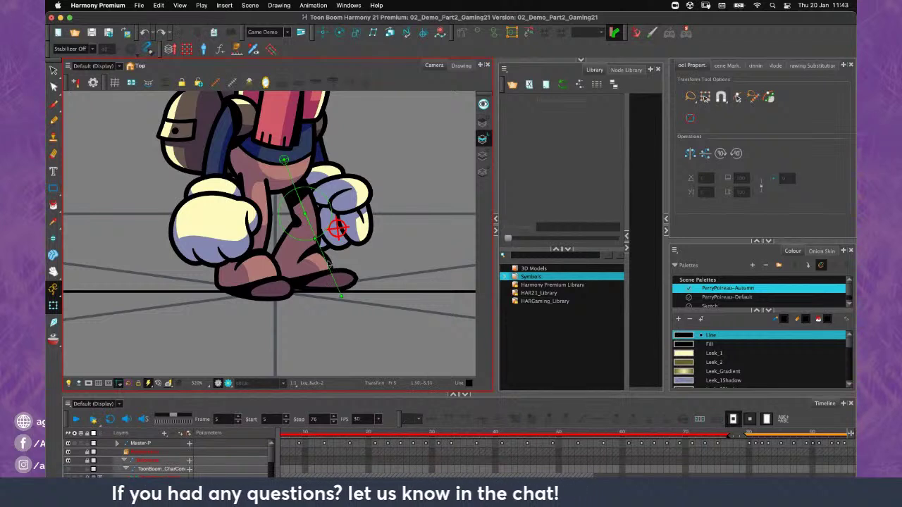
drag(327, 261, 302, 266)
key(super+z)
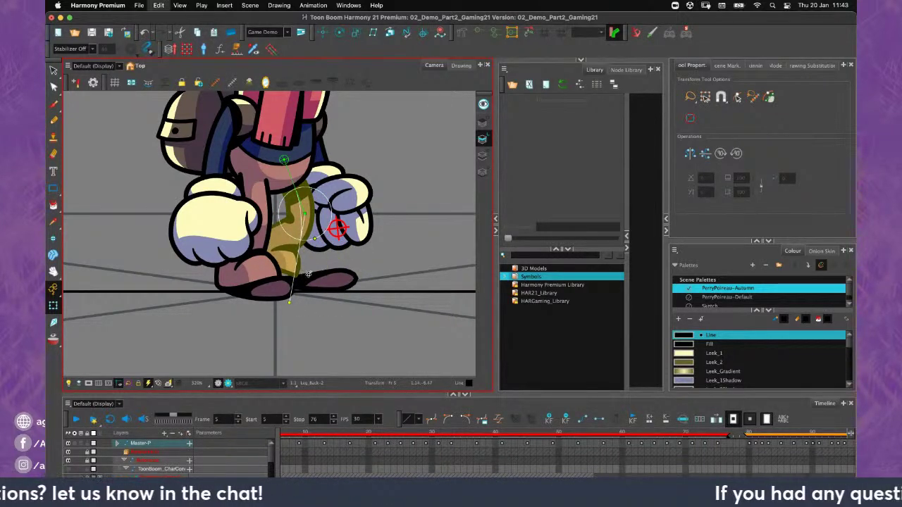
click(395, 196)
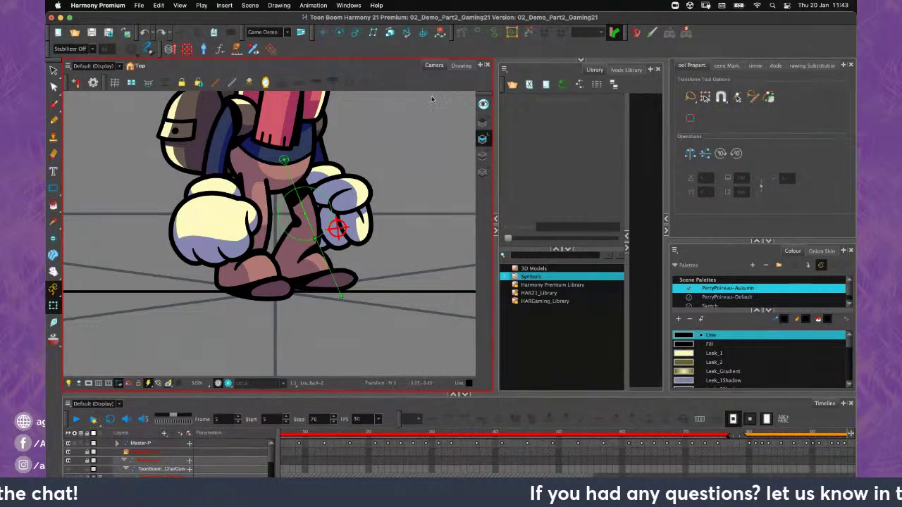
scroll(374, 169, down, 2)
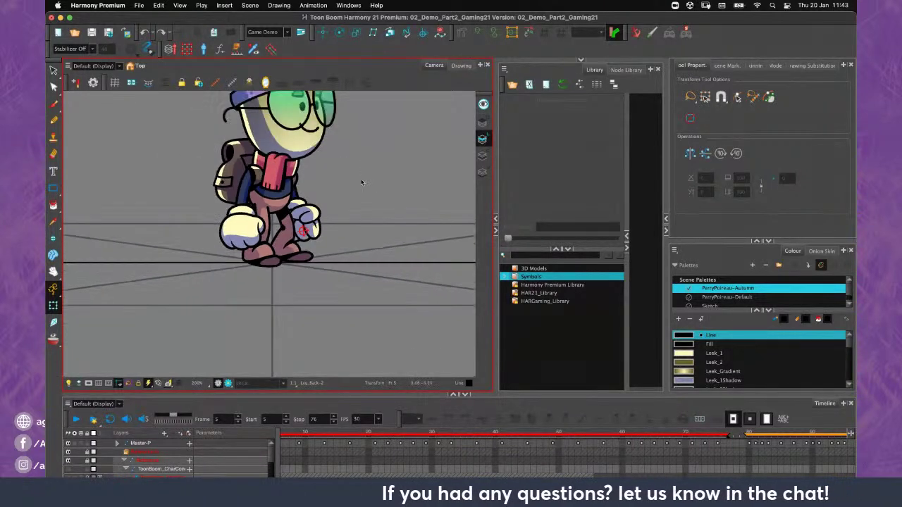
scroll(361, 183, down, 2)
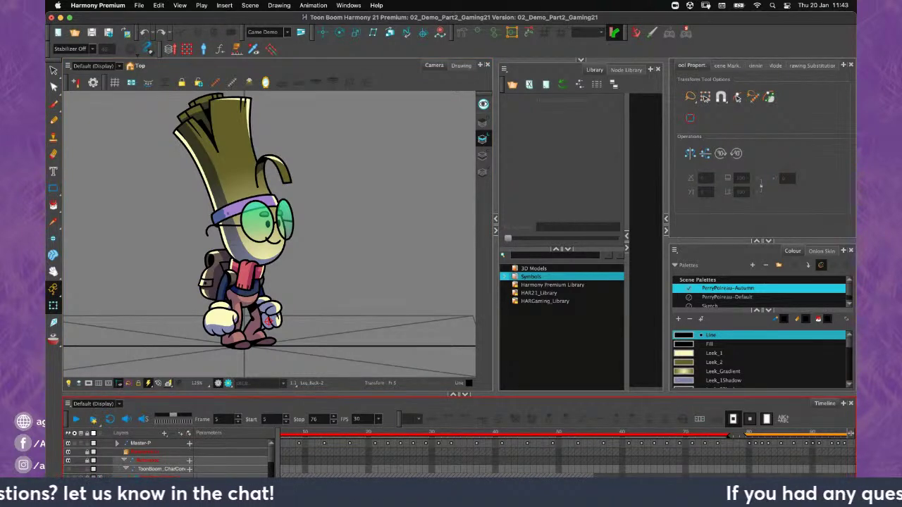
Look through the marked animation ranges in the Timeline and move the playhead to frame 8
scroll(563, 451, right, 8)
scroll(564, 451, left, 14)
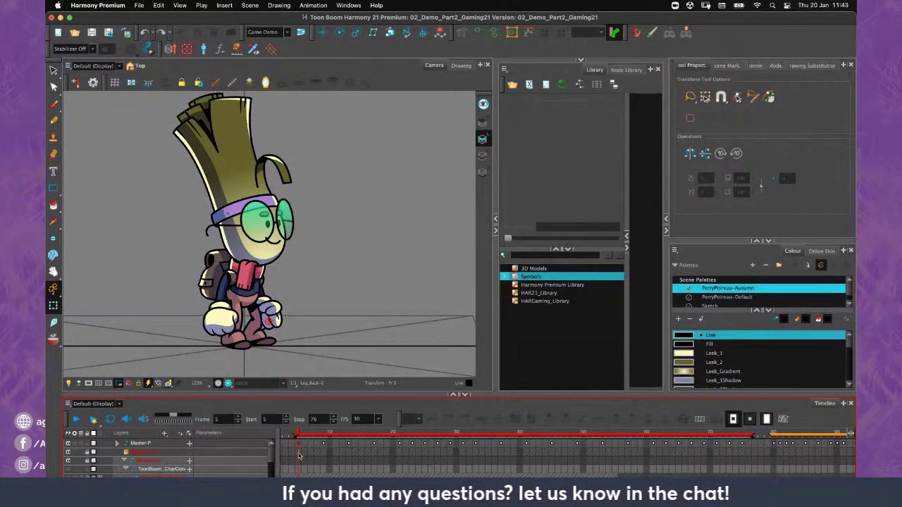
mouse_move(299, 434)
mouse_down()
mouse_move(467, 453)
mouse_move(687, 438)
mouse_move(311, 441)
mouse_up()
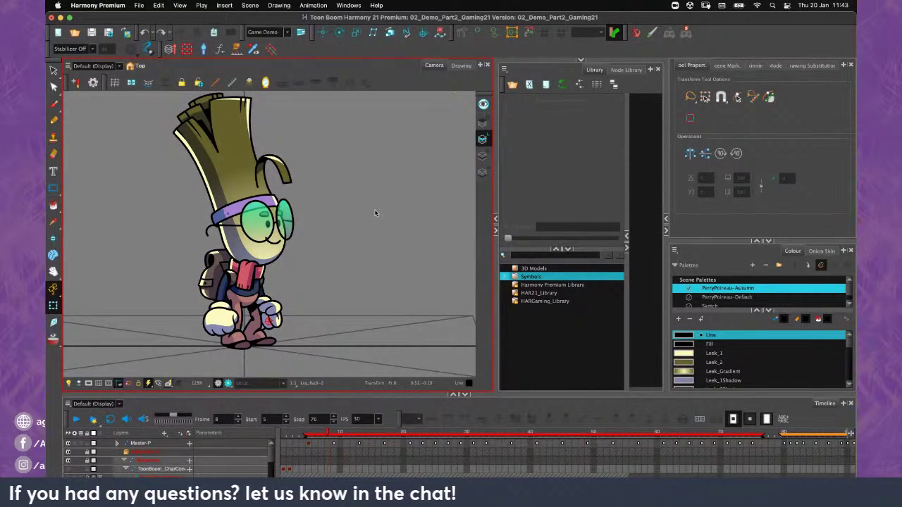
Display the Scene Markers list, collapse the Library view, and widen the list to show all marker columns
click(726, 65)
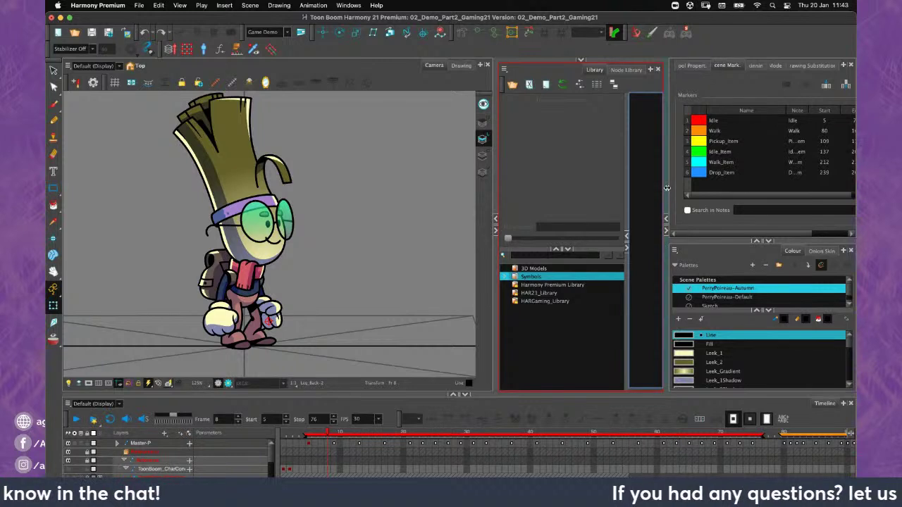
click(495, 230)
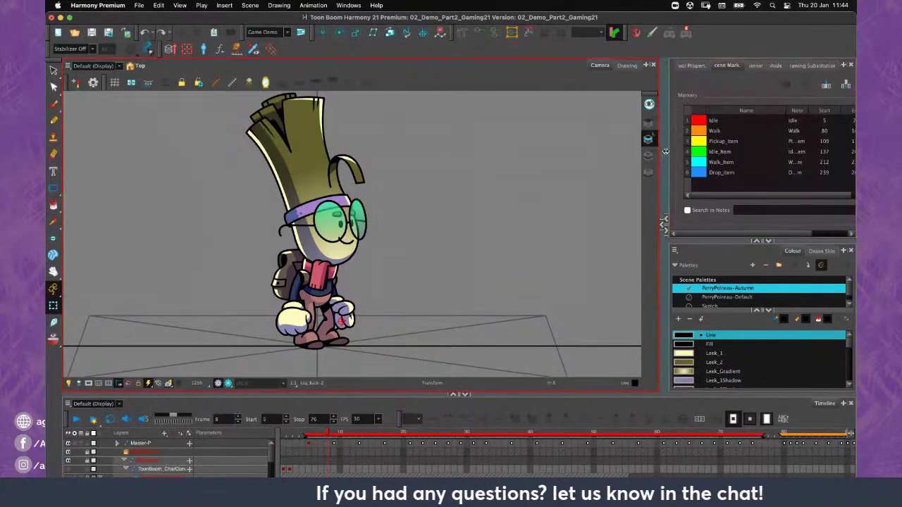
mouse_move(666, 152)
mouse_down()
mouse_move(642, 165)
mouse_move(593, 167)
mouse_up()
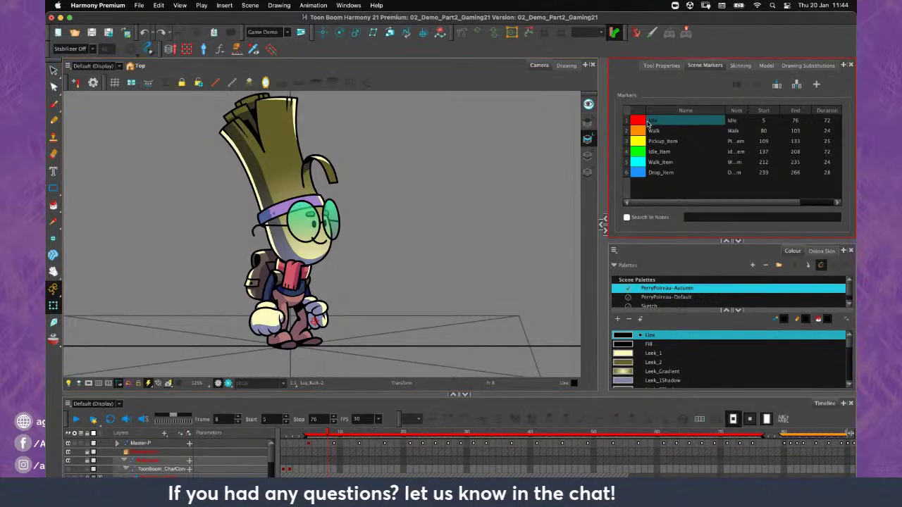
Use the Walk scene marker as the playback range, leaving its colour unchanged, and enable looped playback
double_click(642, 131)
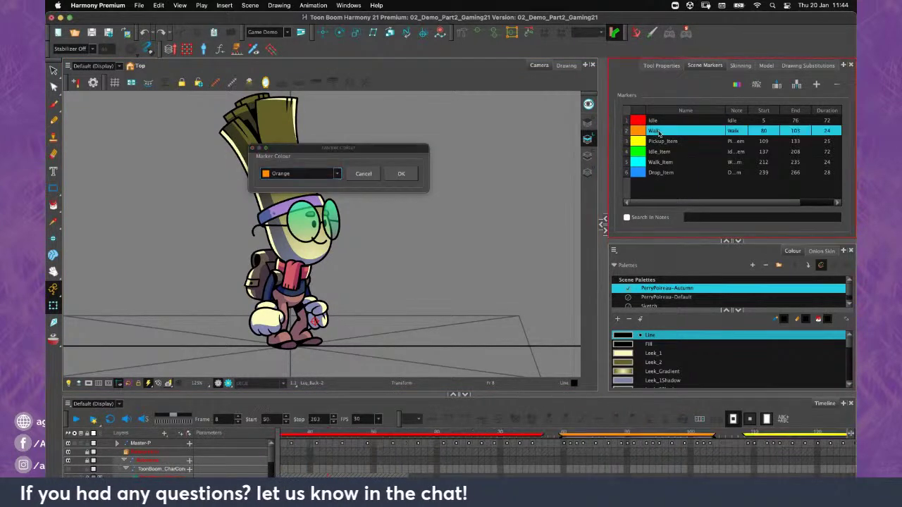
click(697, 131)
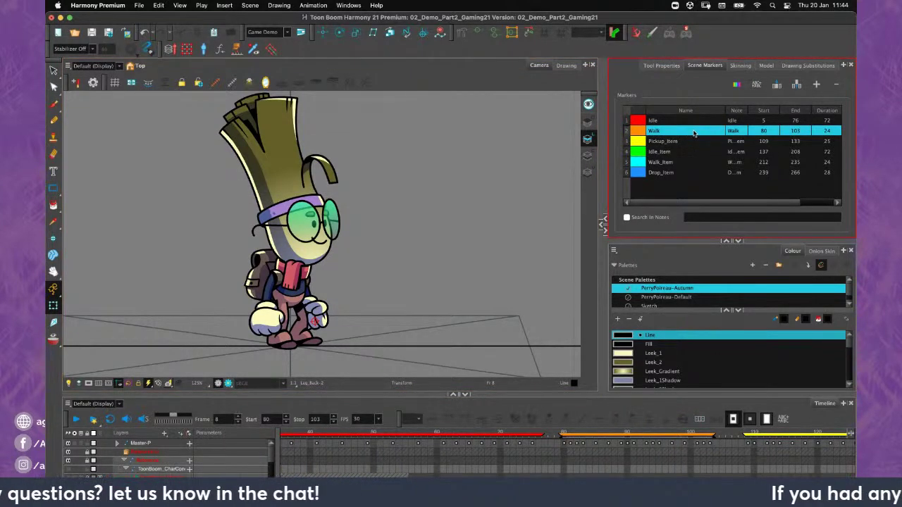
click(588, 438)
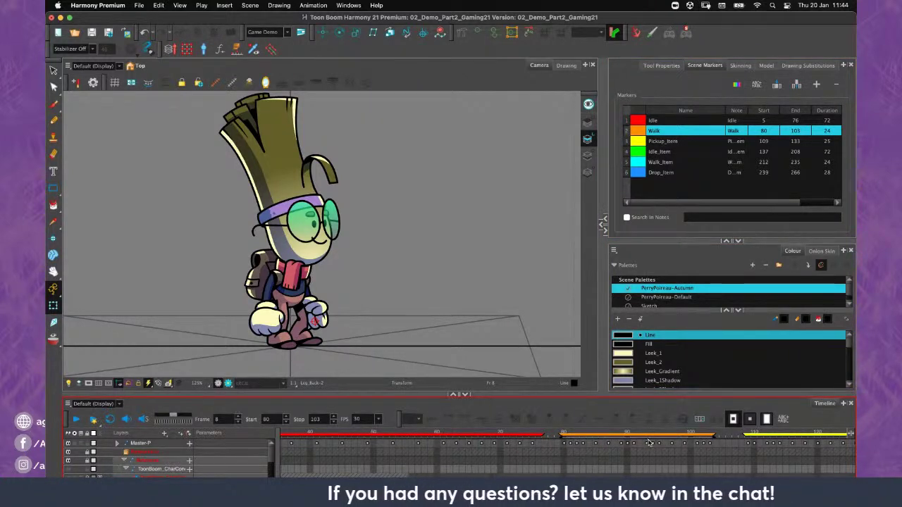
click(109, 419)
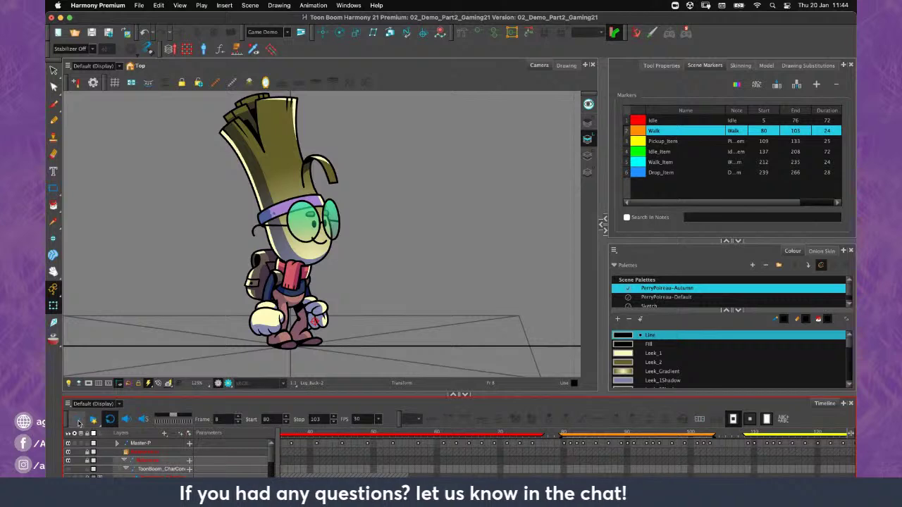
Play back the Walk, Walk_Item and Pickup_Item animations in turn using their scene markers as playback ranges
click(75, 419)
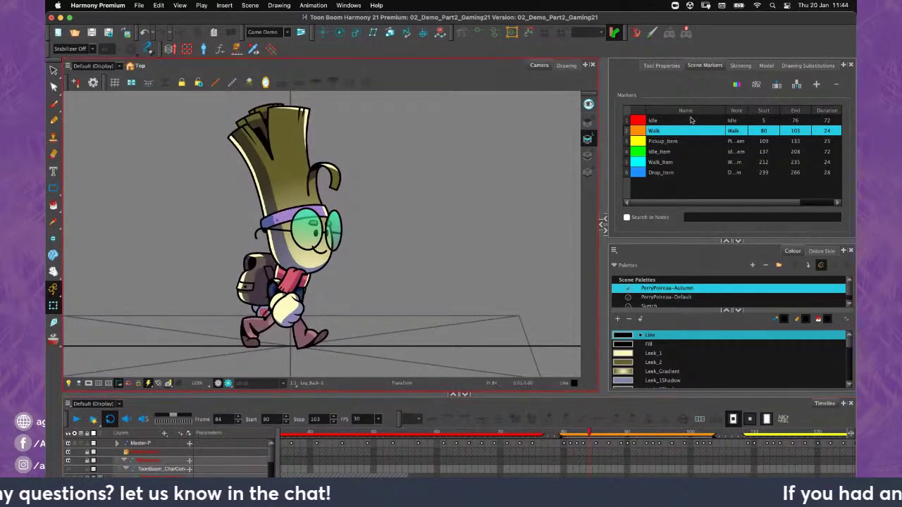
click(655, 164)
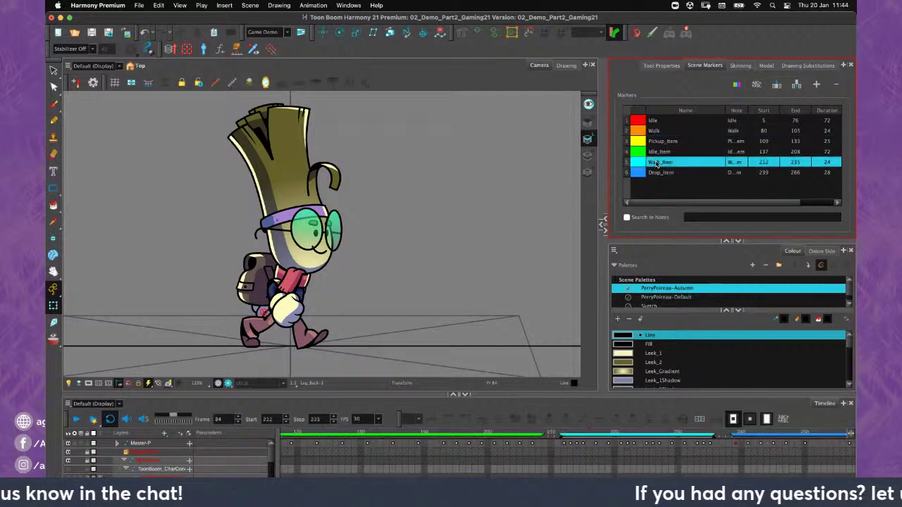
click(76, 419)
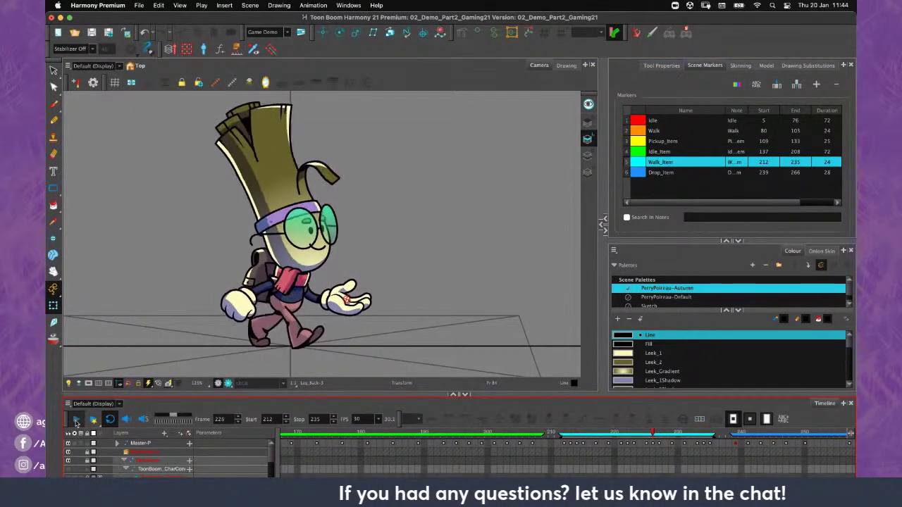
click(662, 143)
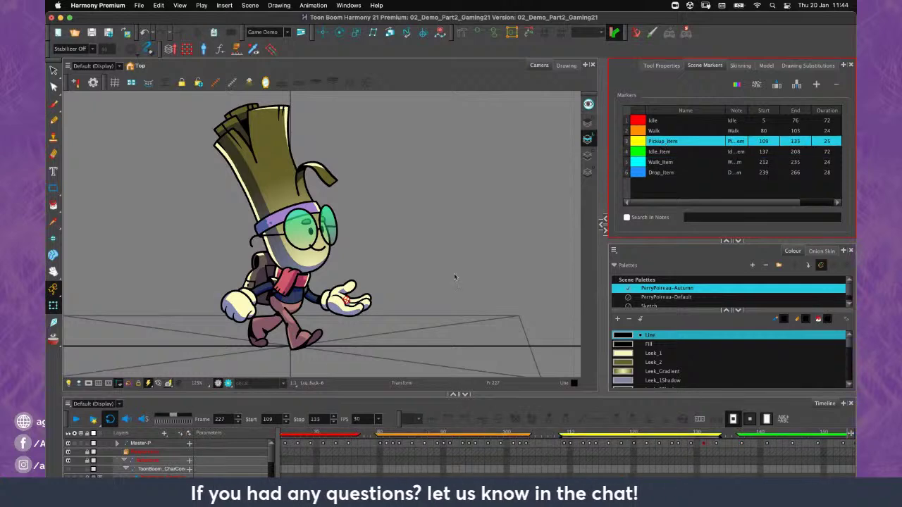
click(76, 421)
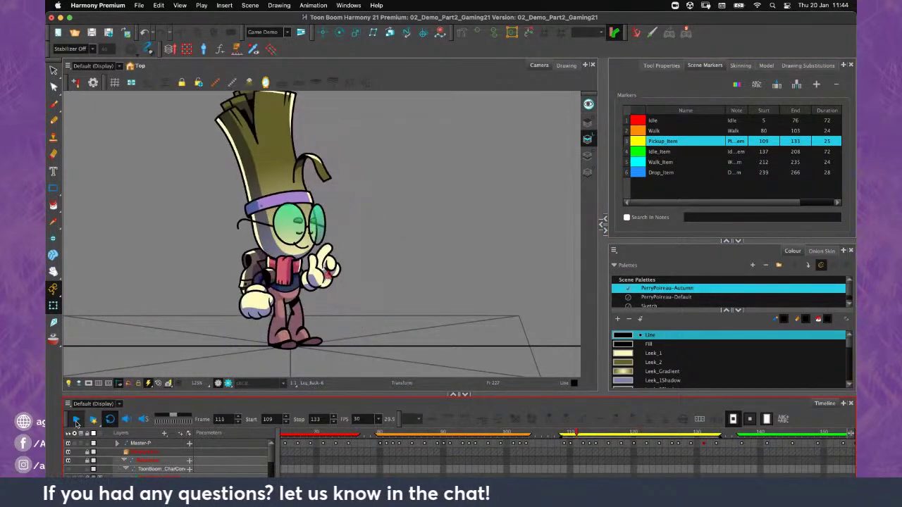
click(76, 421)
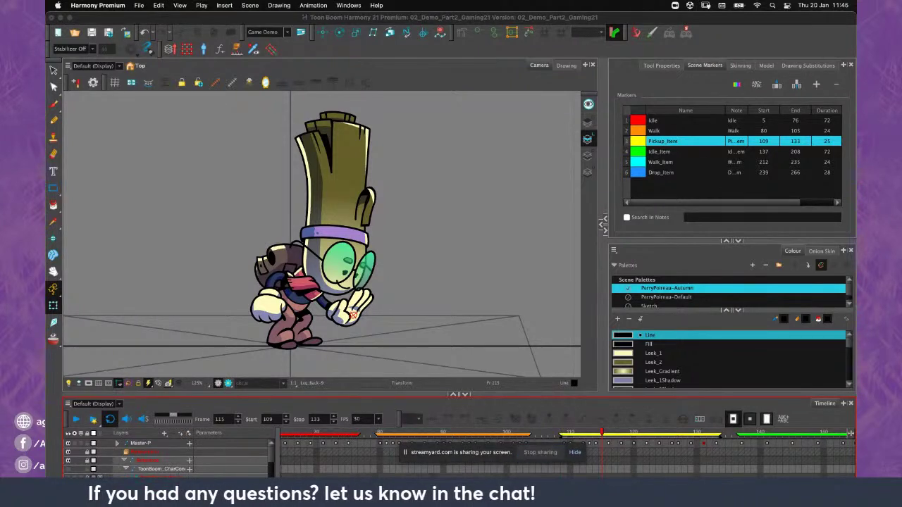
Hide the screen-sharing notice and move the playhead to frame 7 within the Idle range
scroll(564, 451, left, 5)
click(575, 452)
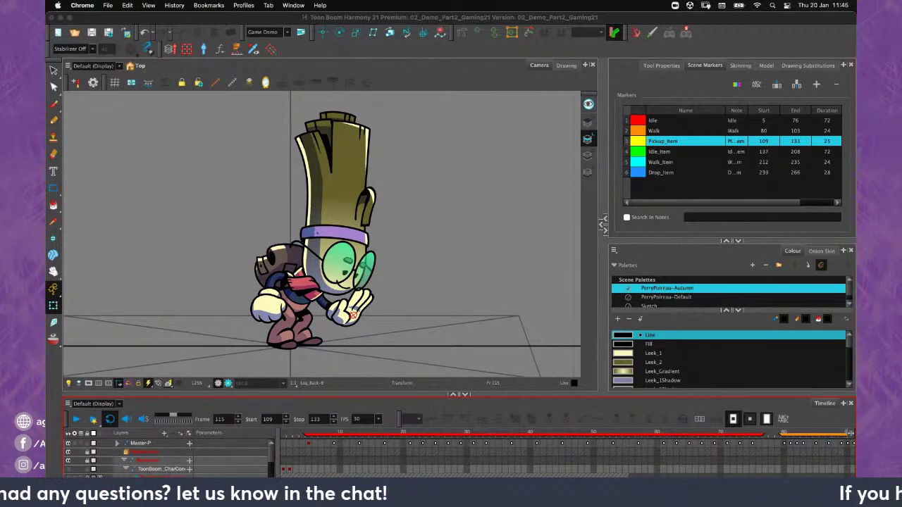
click(423, 226)
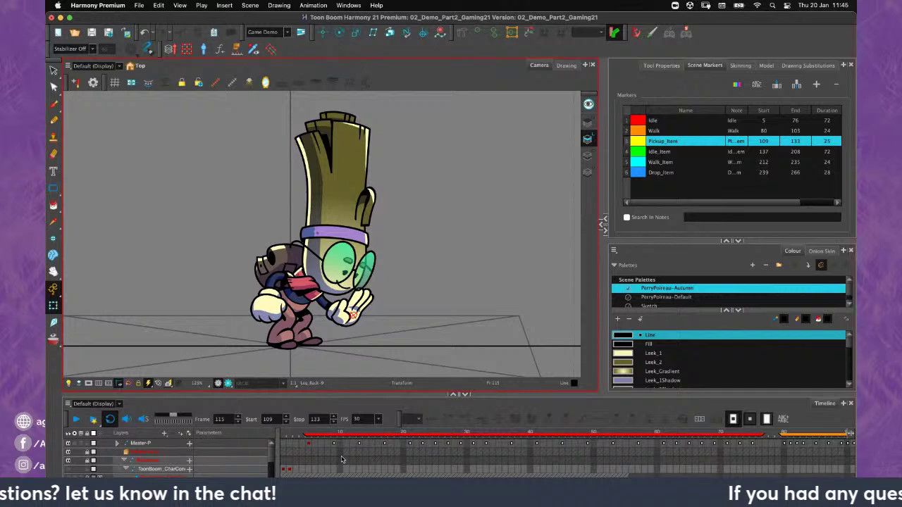
click(303, 432)
drag(303, 431, 321, 432)
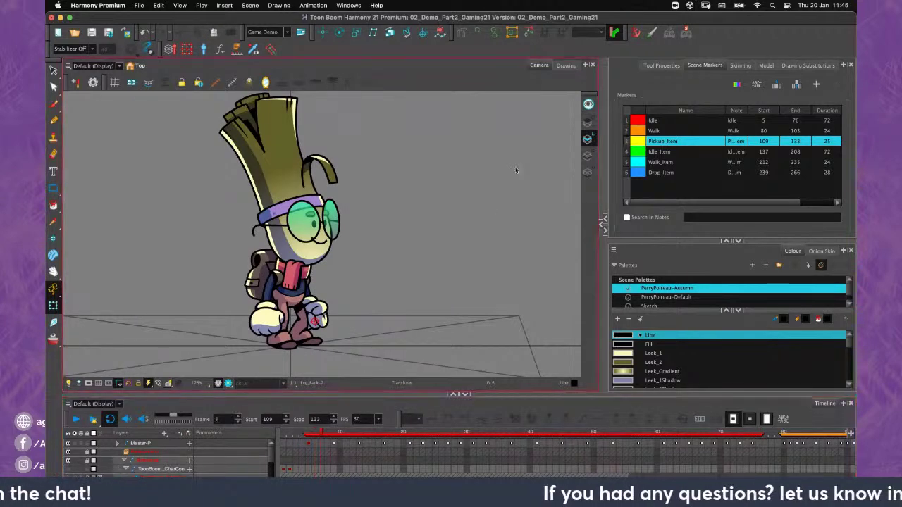
Show the Tool Properties, enlarge the Colour view, and move the PerryPoireau-Default palette to the top of the scene palettes
click(661, 66)
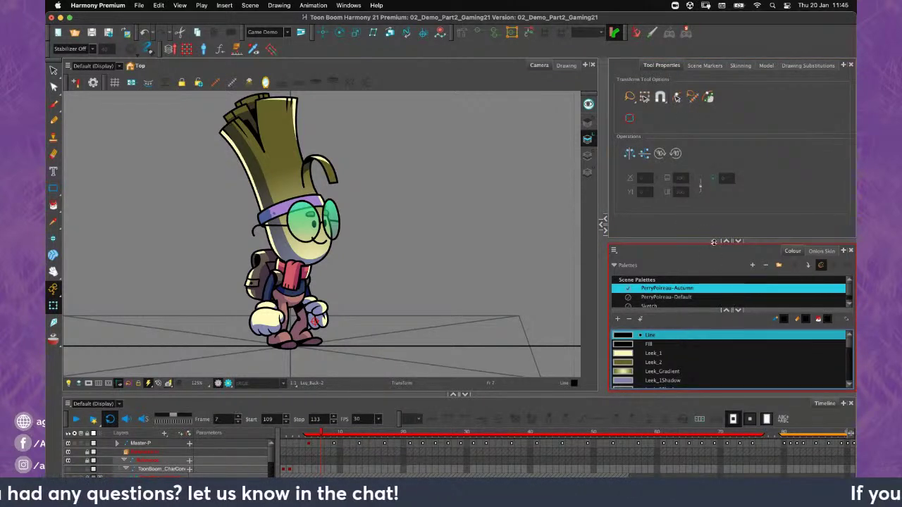
drag(707, 241, 704, 212)
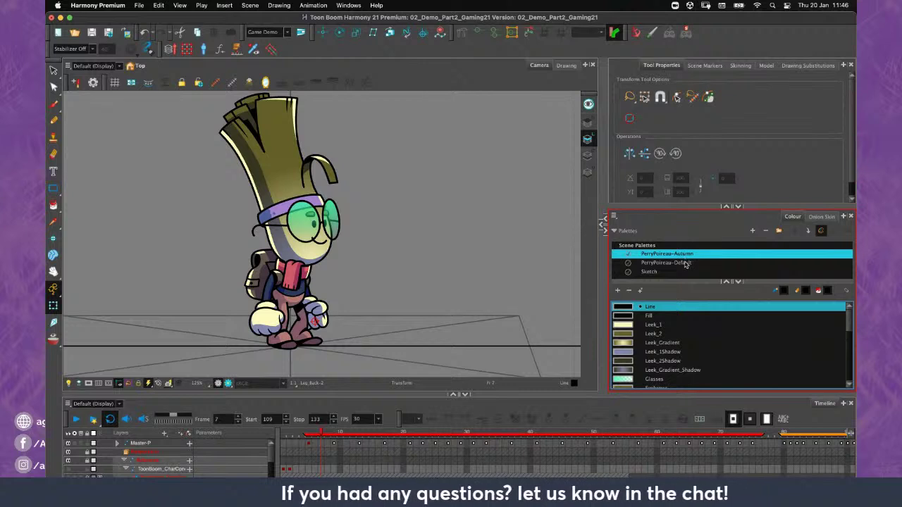
click(685, 262)
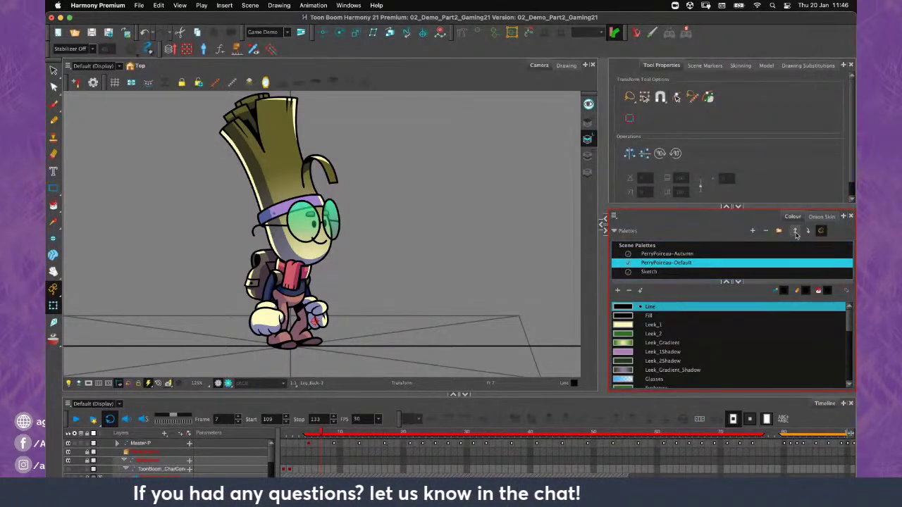
click(795, 231)
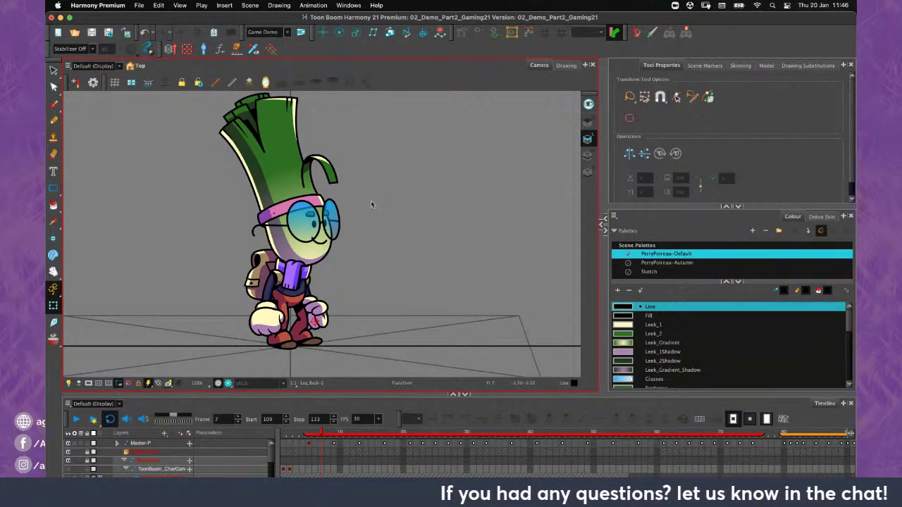
Move the PerryPoireau-Autumn palette above PerryPoireau-Default and leave the Autumn palette selected
click(680, 263)
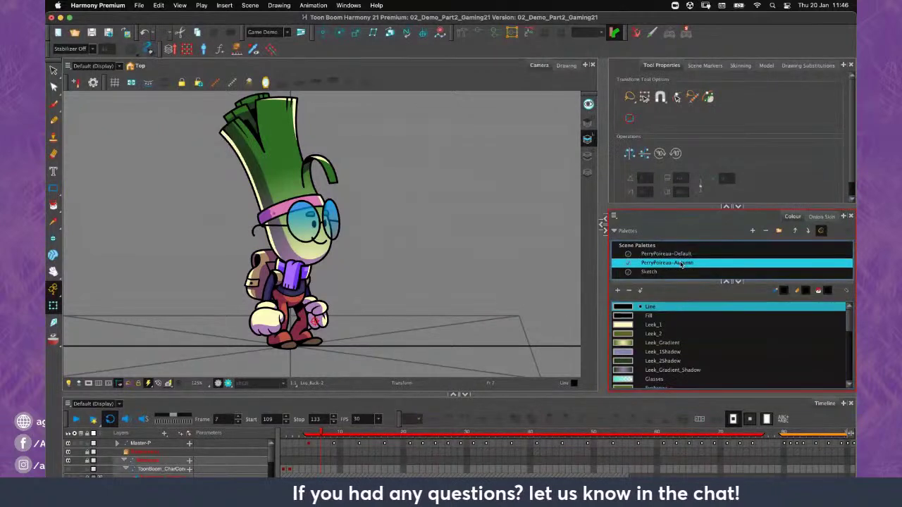
click(794, 232)
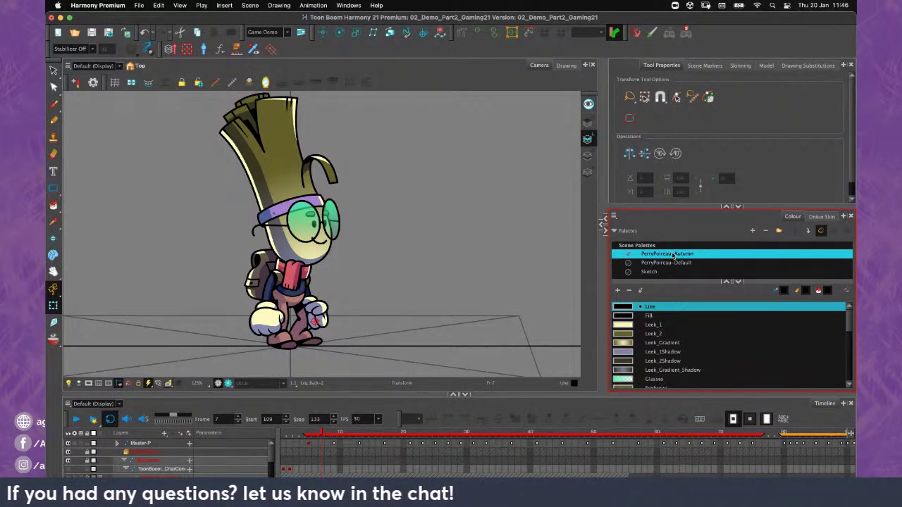
click(677, 265)
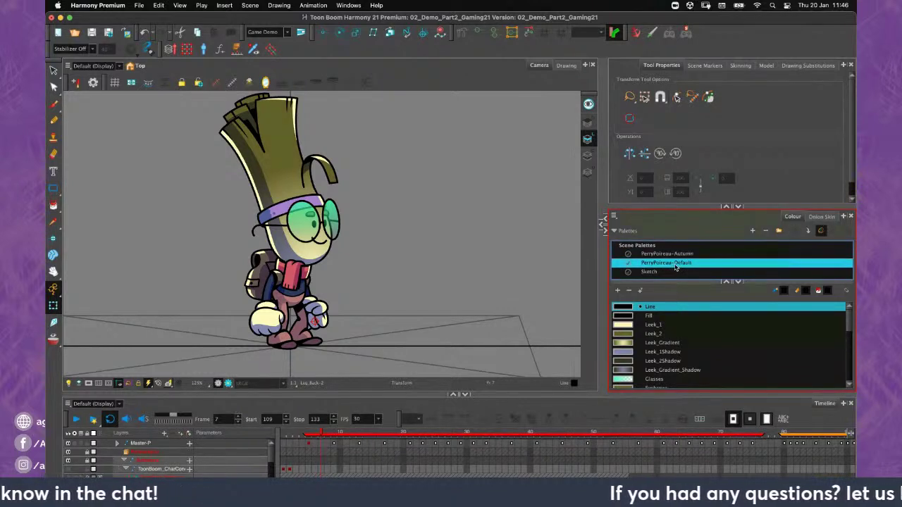
key(Up)
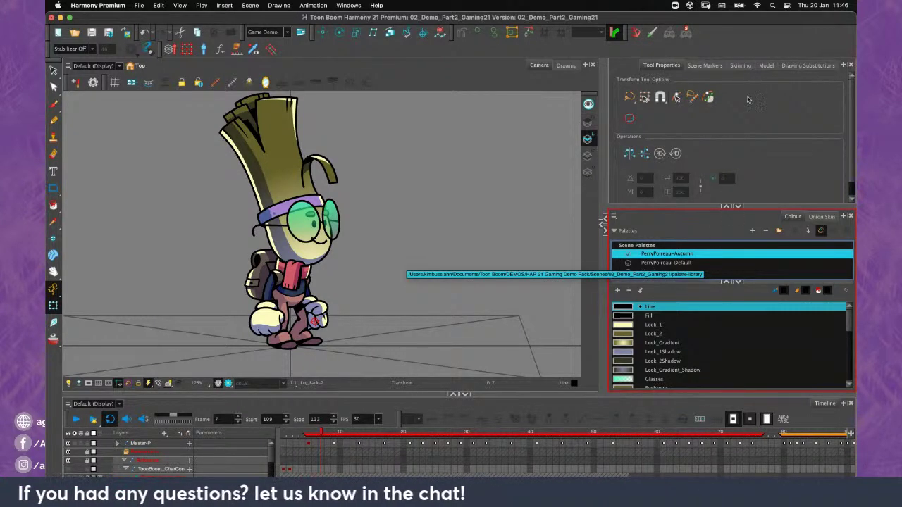
Display the Skinning view and select the Eyes group in the skin node list
click(747, 66)
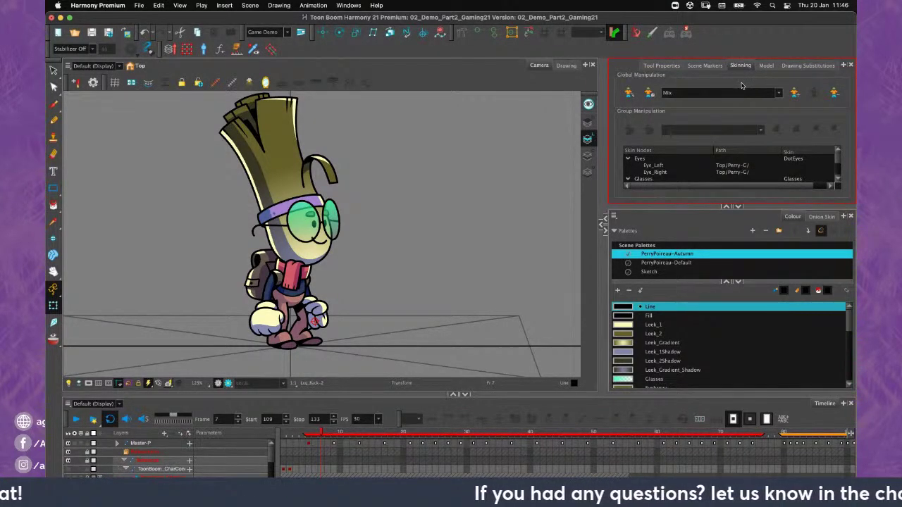
click(638, 159)
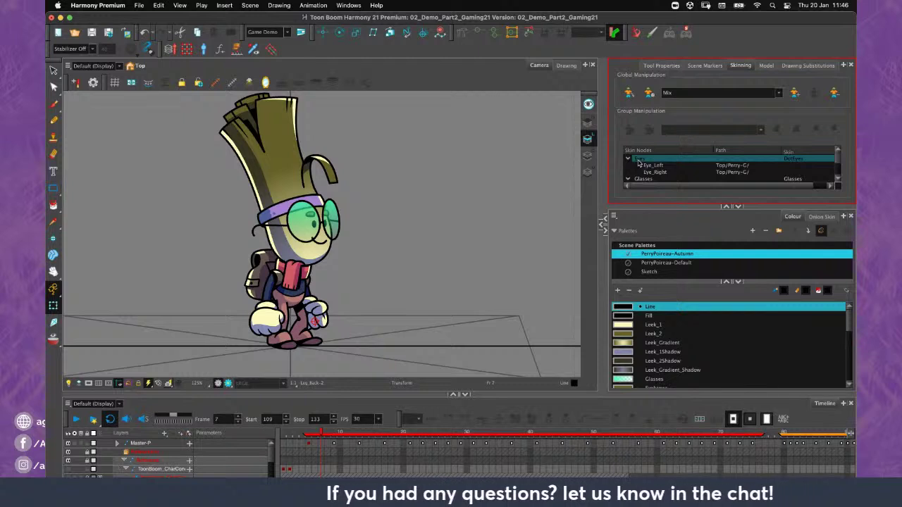
click(638, 161)
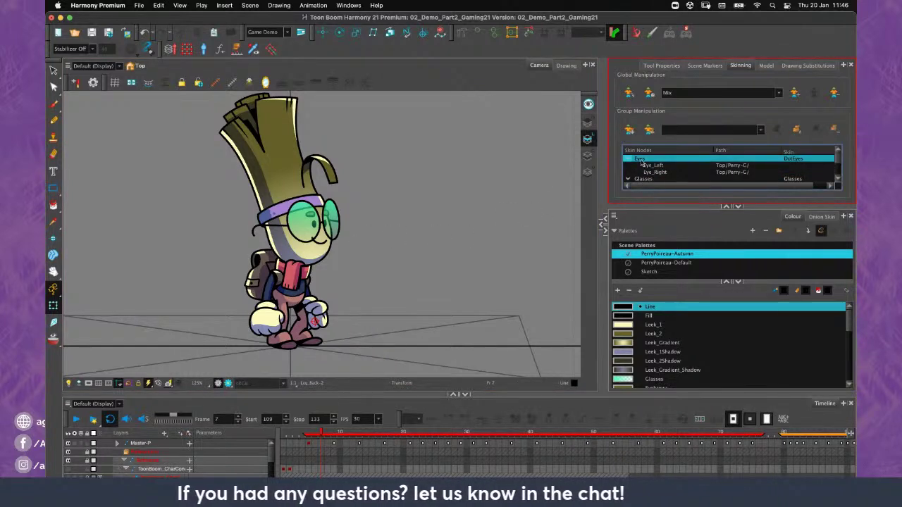
Try the Sunglasses and Glasses skins on the whole character through global manipulation, and undo both skin changes
click(666, 93)
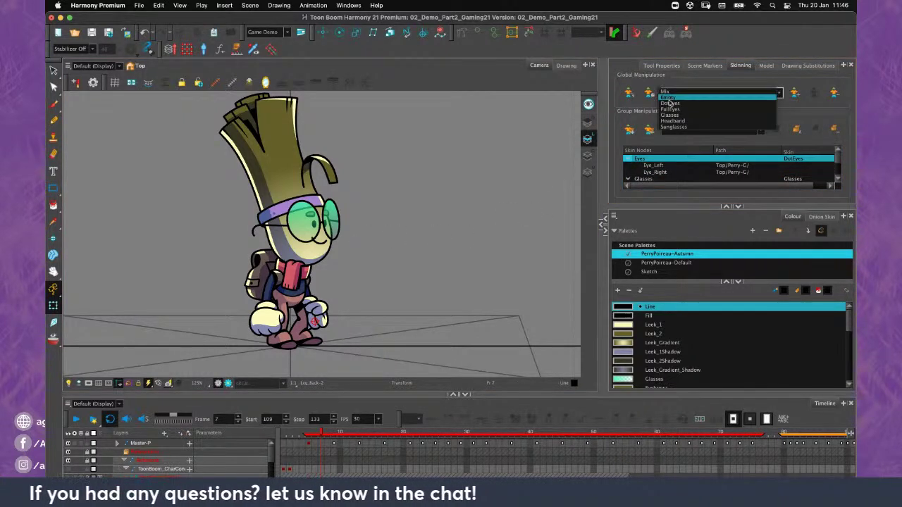
click(671, 128)
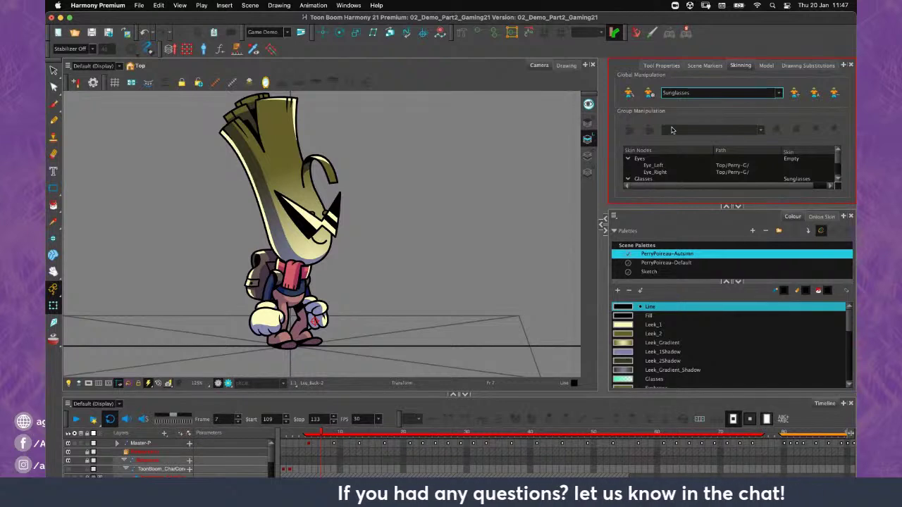
click(689, 158)
click(686, 165)
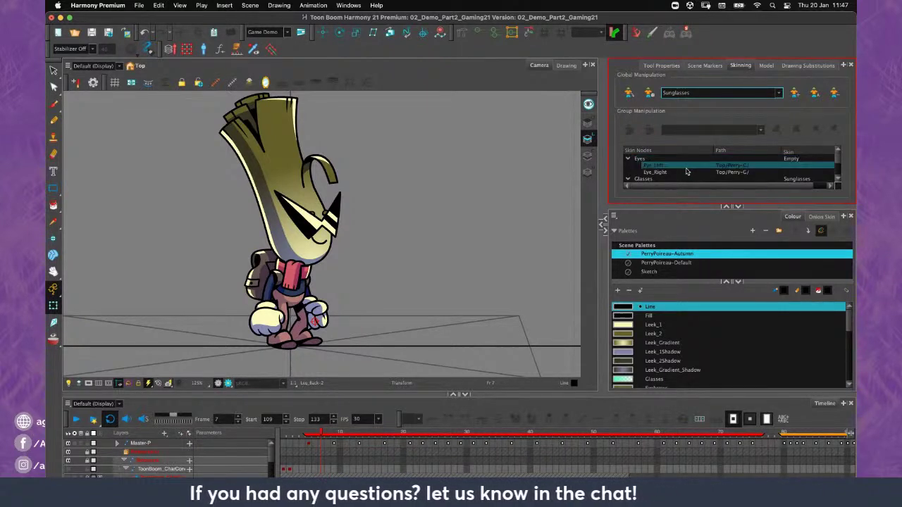
click(683, 172)
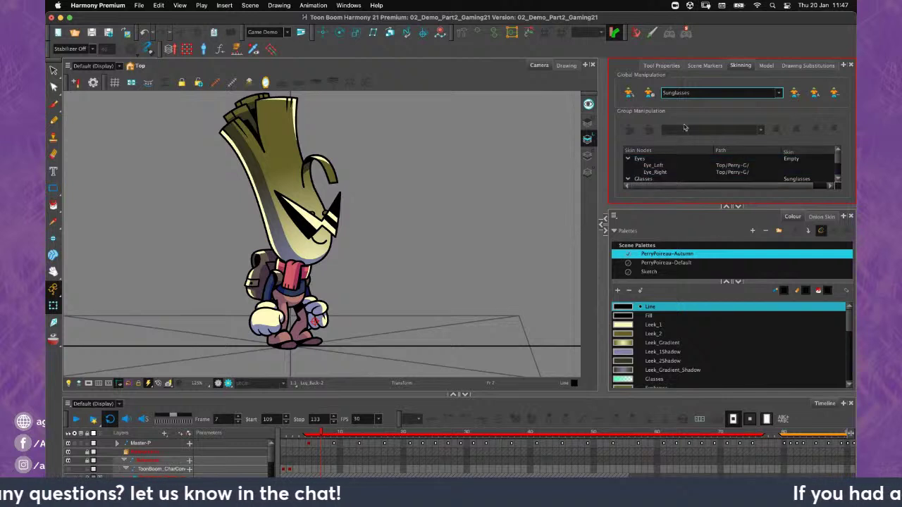
click(651, 159)
click(778, 94)
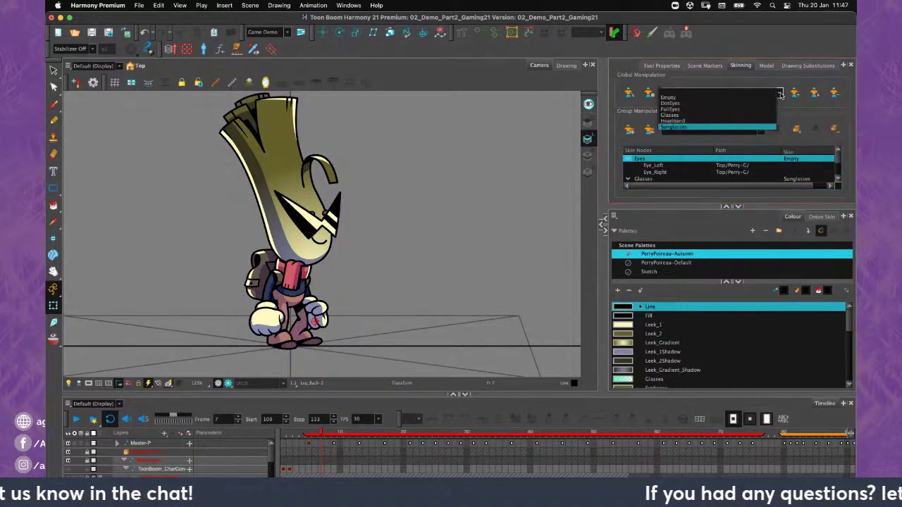
click(673, 116)
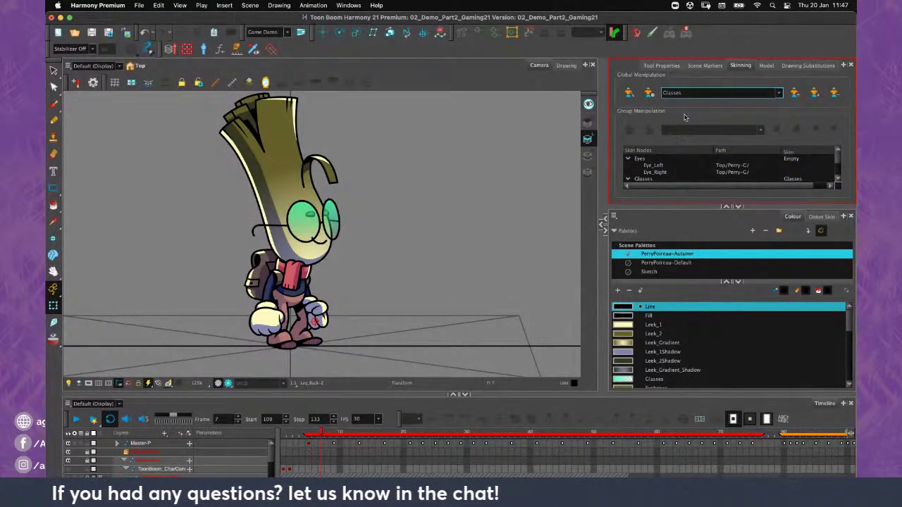
key(super+z)
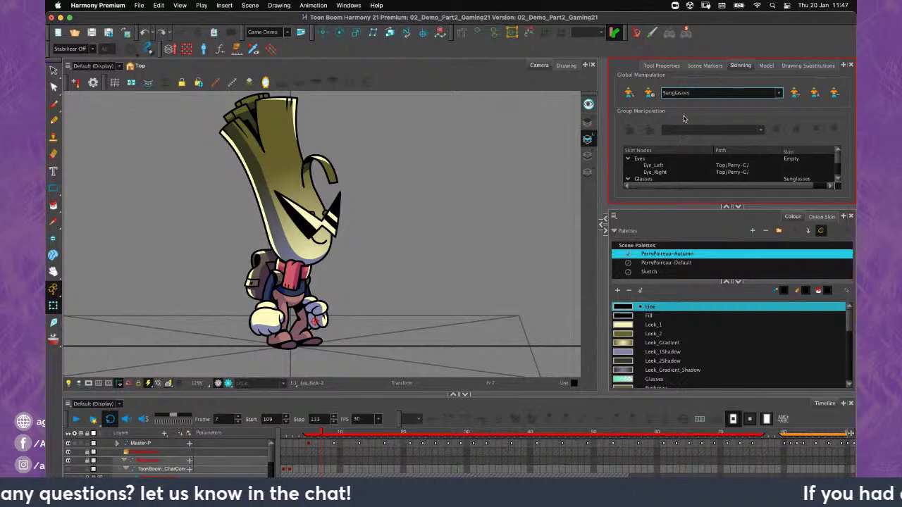
key(super+z)
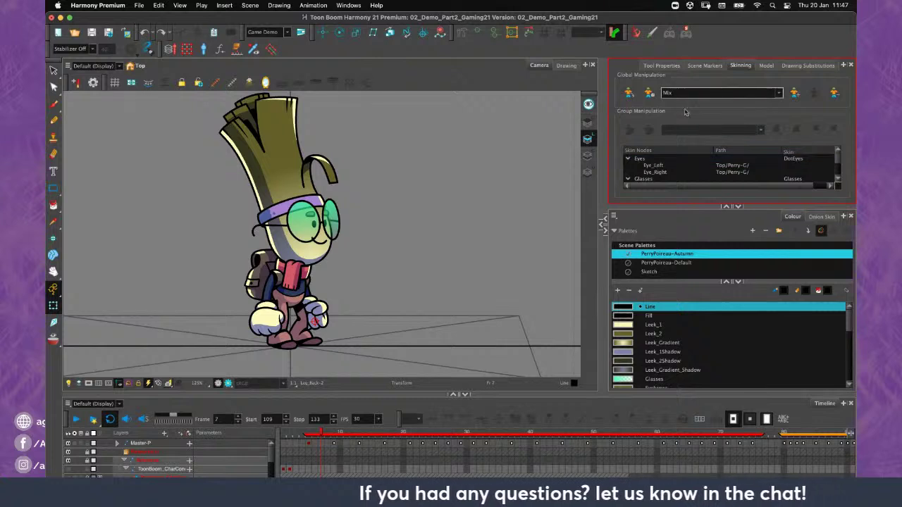
click(632, 161)
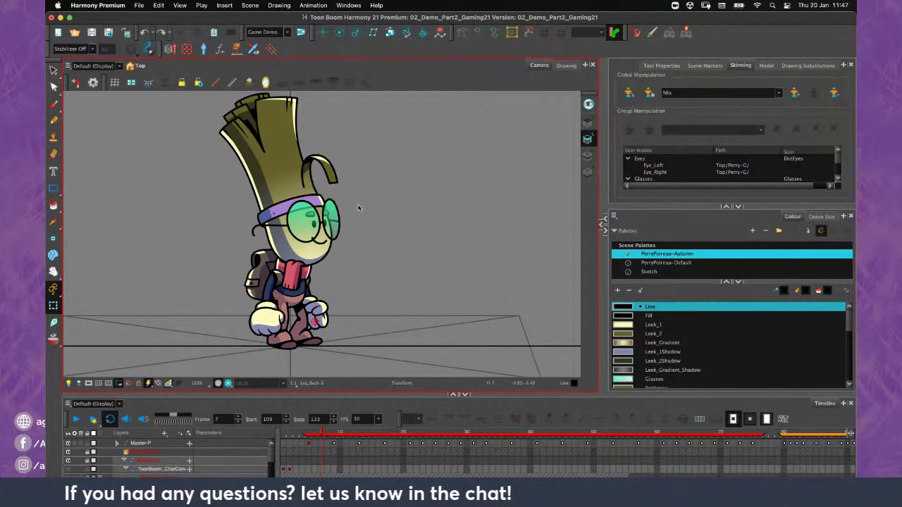
key(2)
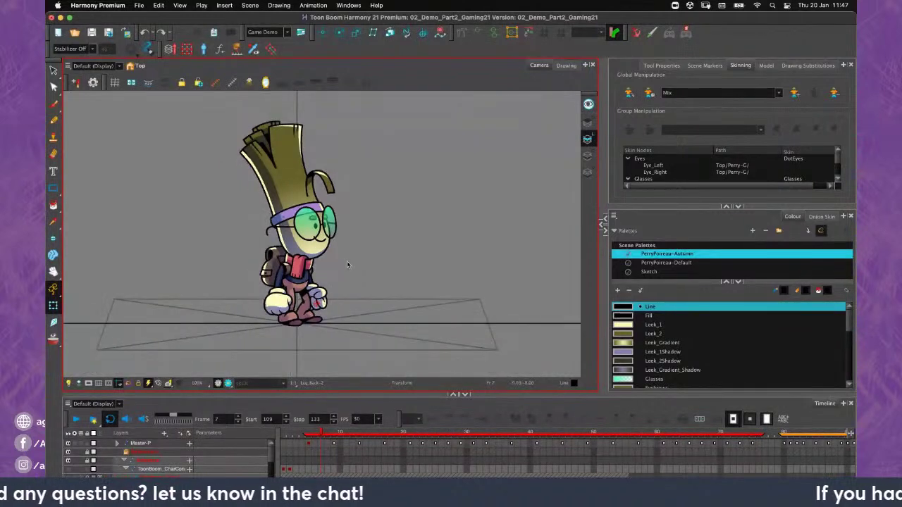
drag(363, 270, 357, 255)
key(1)
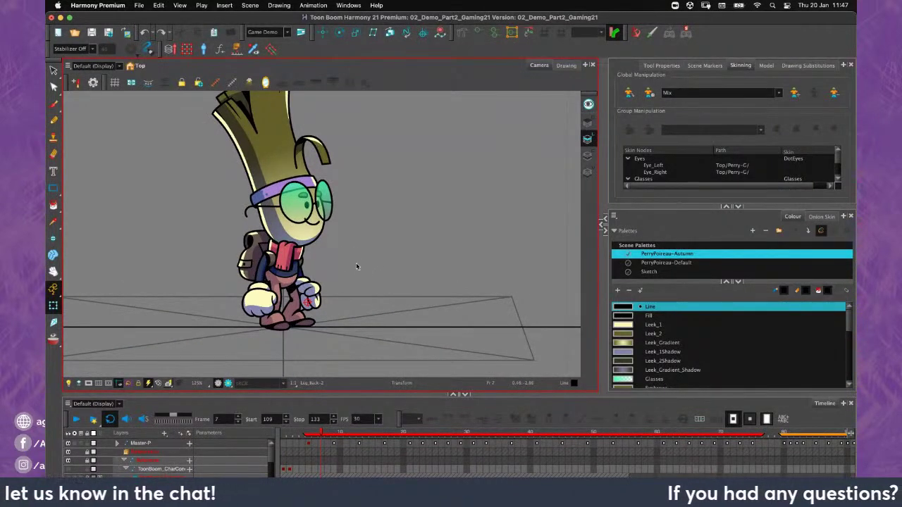
click(768, 181)
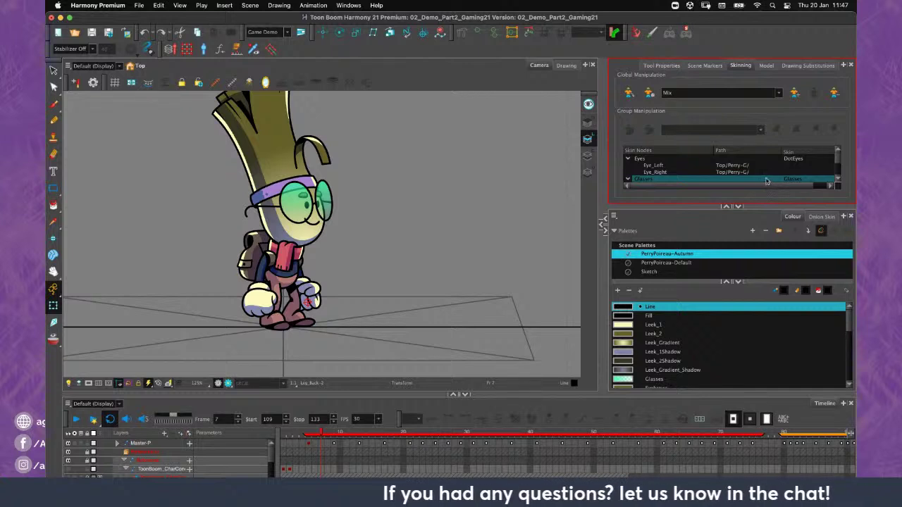
click(763, 173)
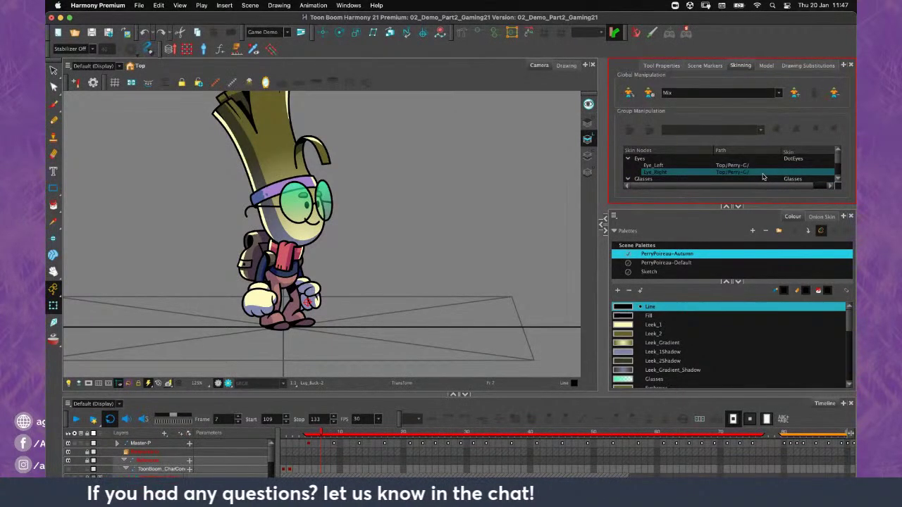
click(488, 194)
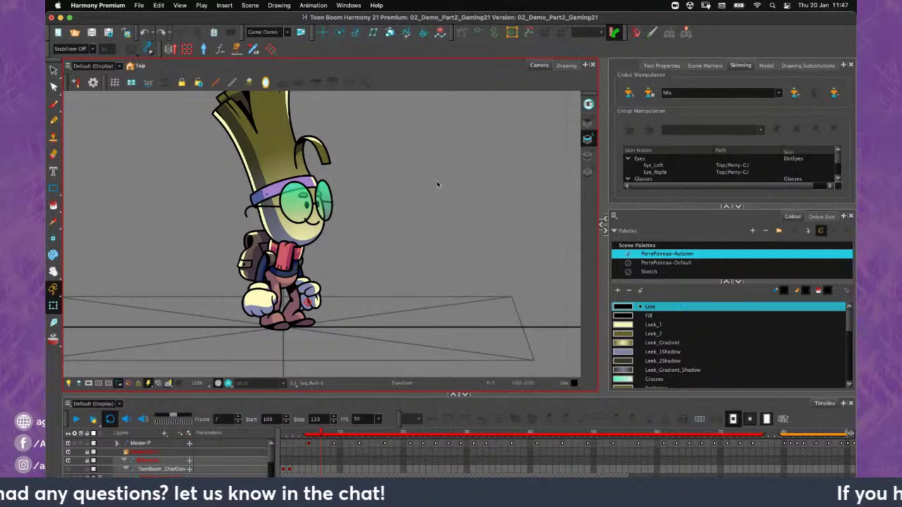
scroll(472, 163, down, 2)
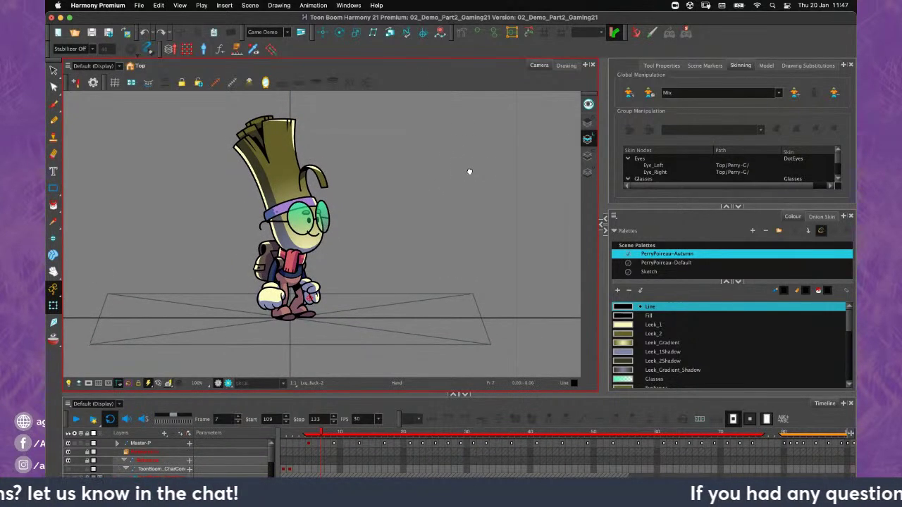
Open the EaselJS export settings and examine the save path, sprite sheet preferences, frame-reuse threshold and the iPad and iPhone sprite resolutions
click(692, 79)
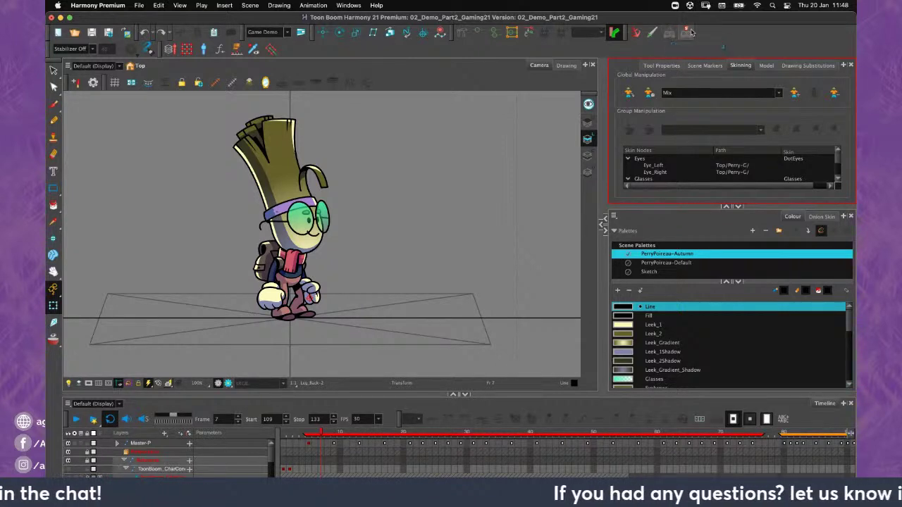
click(688, 33)
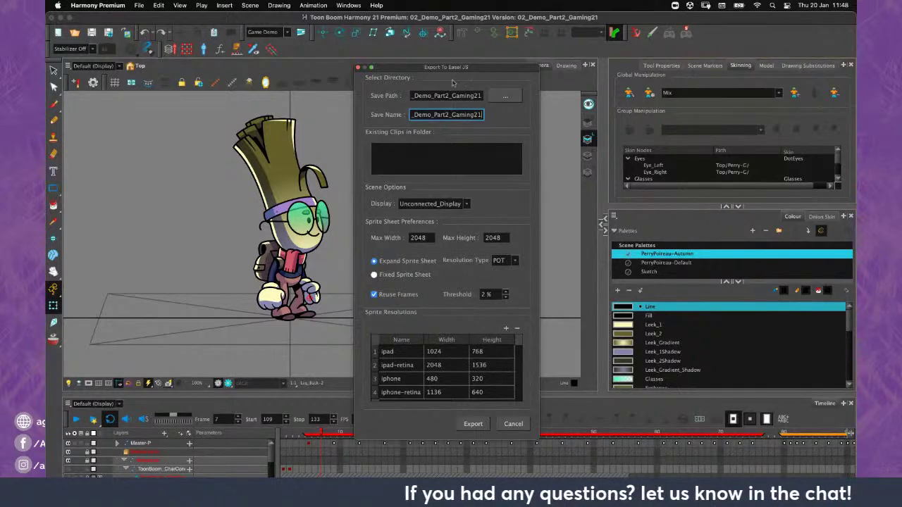
drag(469, 72, 495, 47)
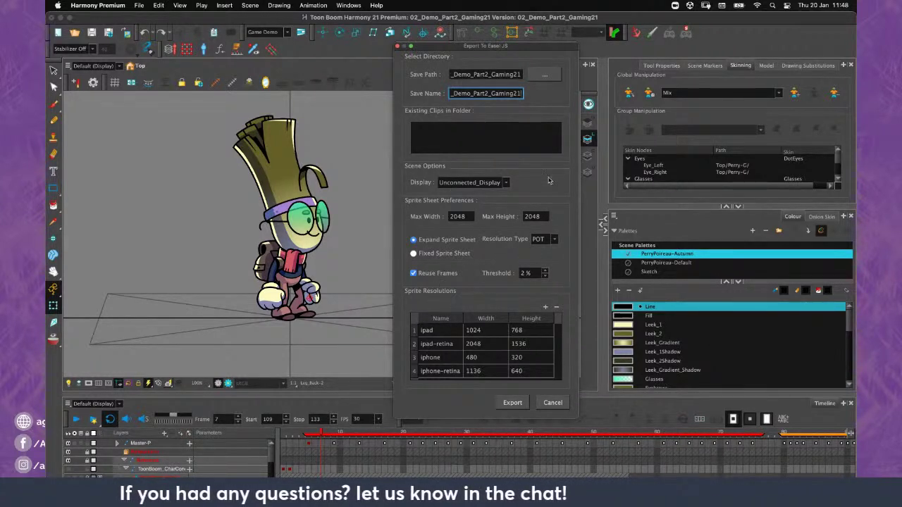
drag(499, 48, 523, 40)
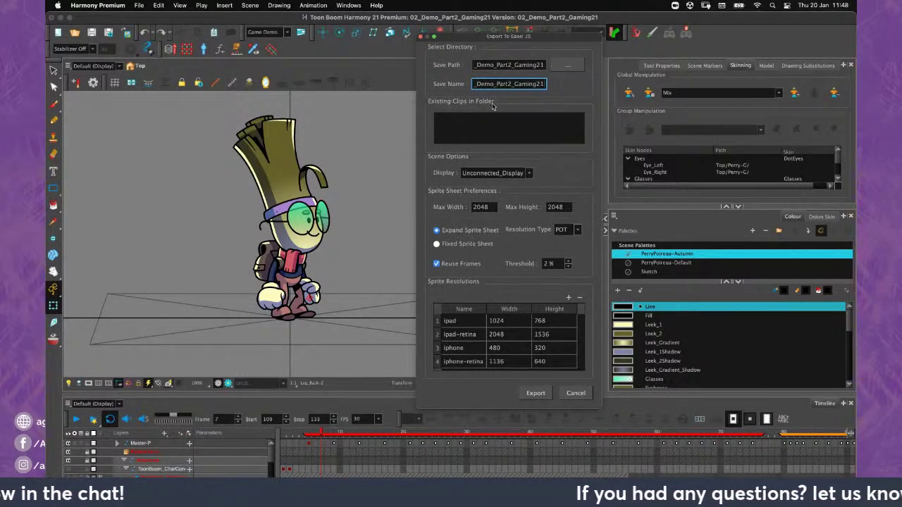
click(483, 130)
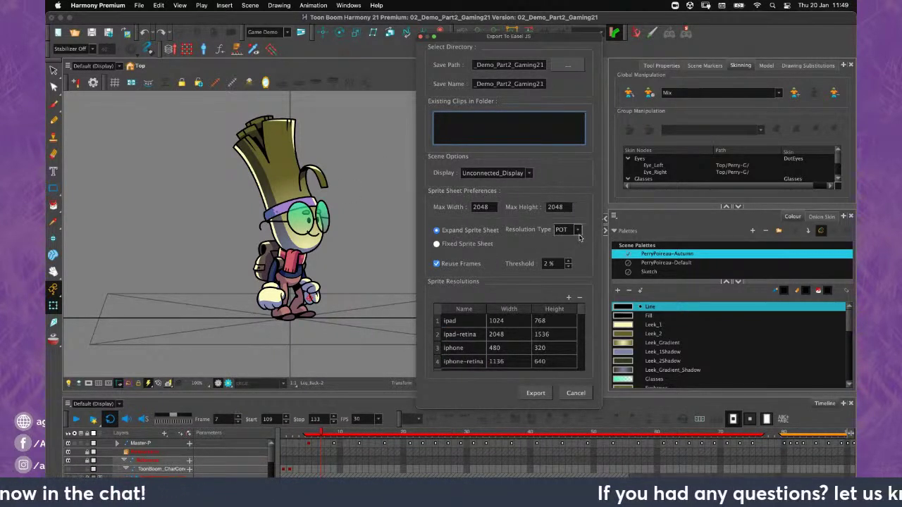
click(540, 337)
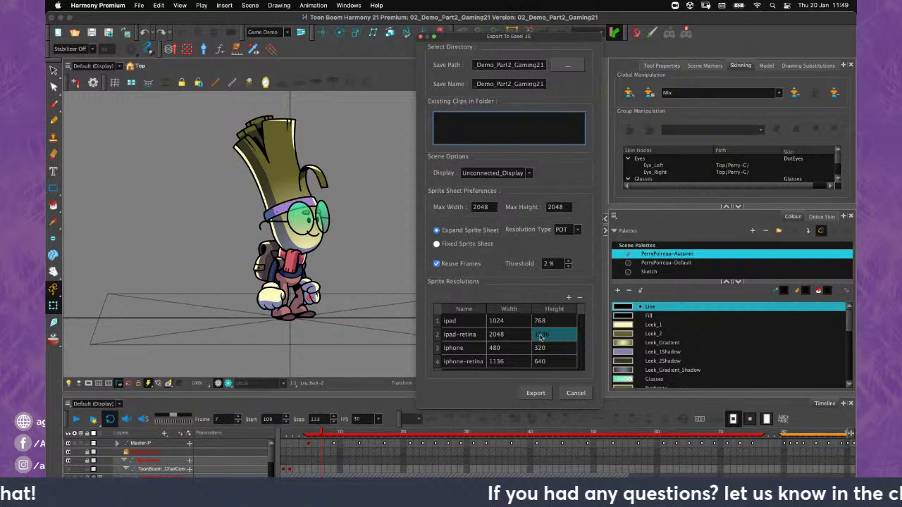
click(582, 331)
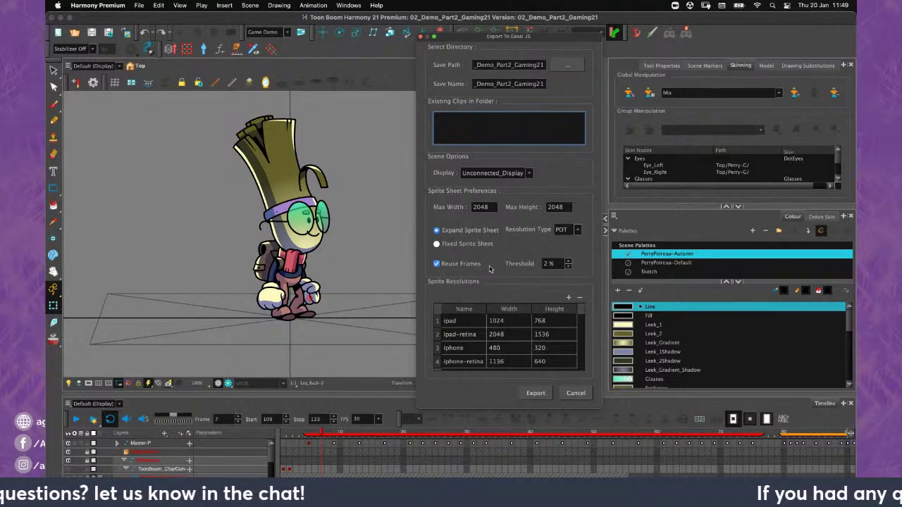
click(556, 263)
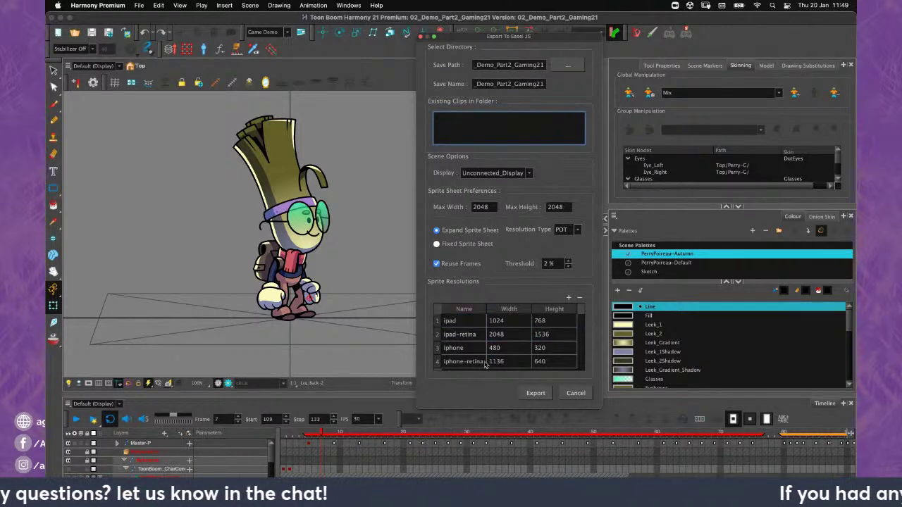
click(461, 326)
click(462, 346)
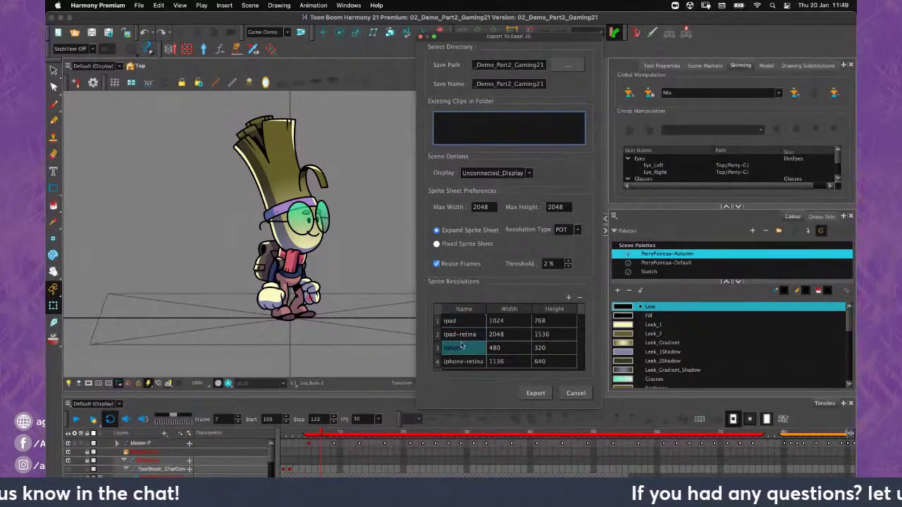
click(453, 324)
click(460, 349)
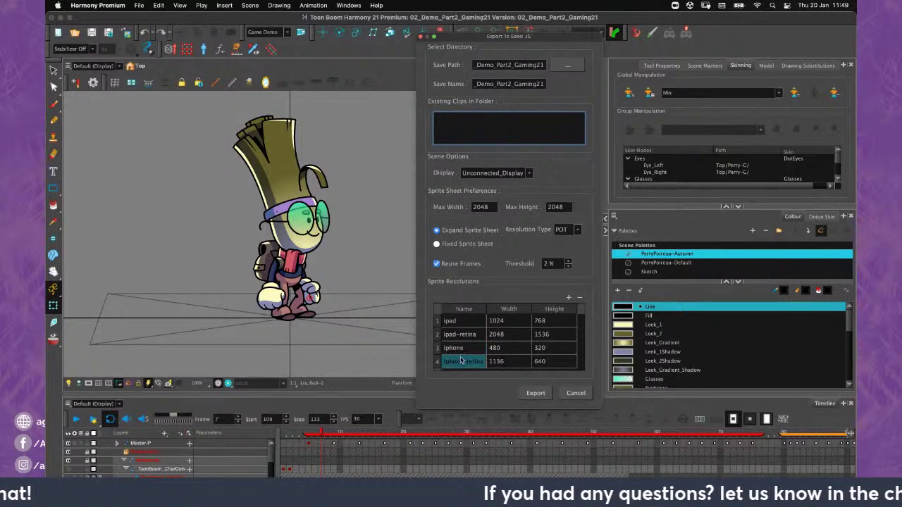
Try adding an empty entry to the sprite resolutions, remove it again, and cancel the EaselJS export
click(569, 298)
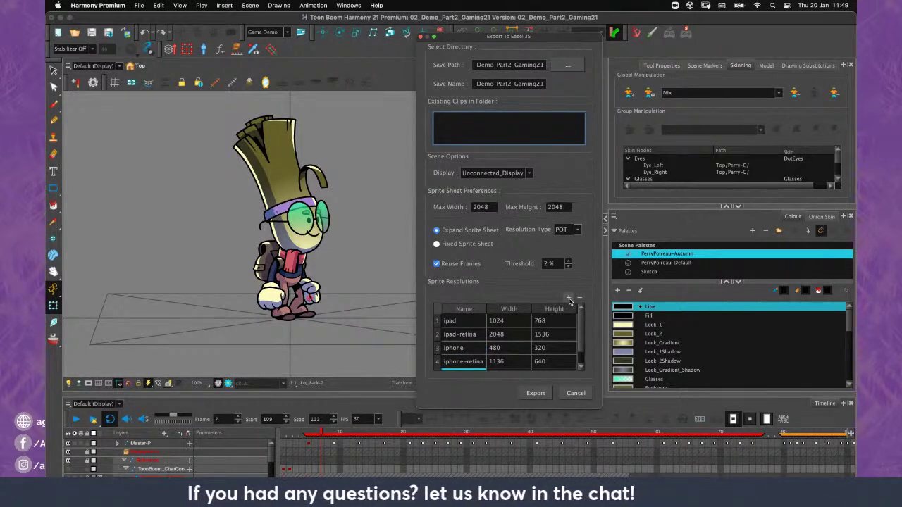
scroll(582, 338, down, 1)
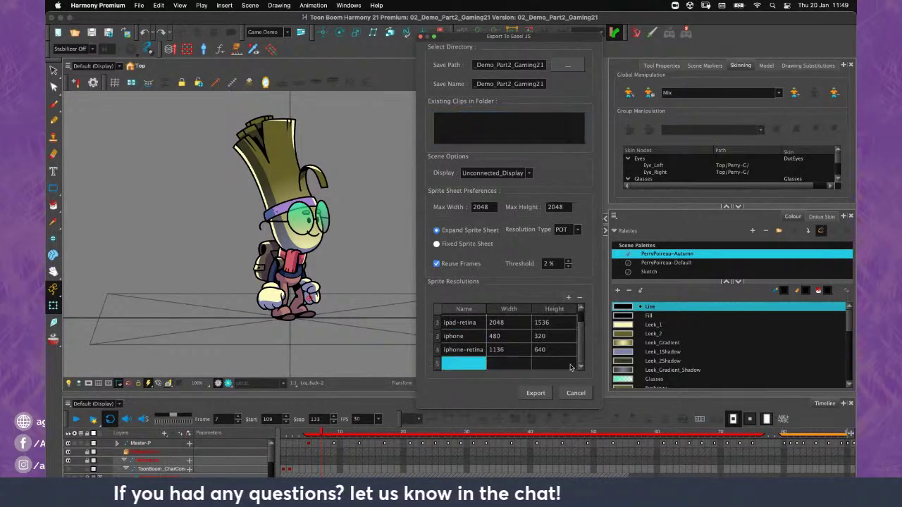
click(580, 298)
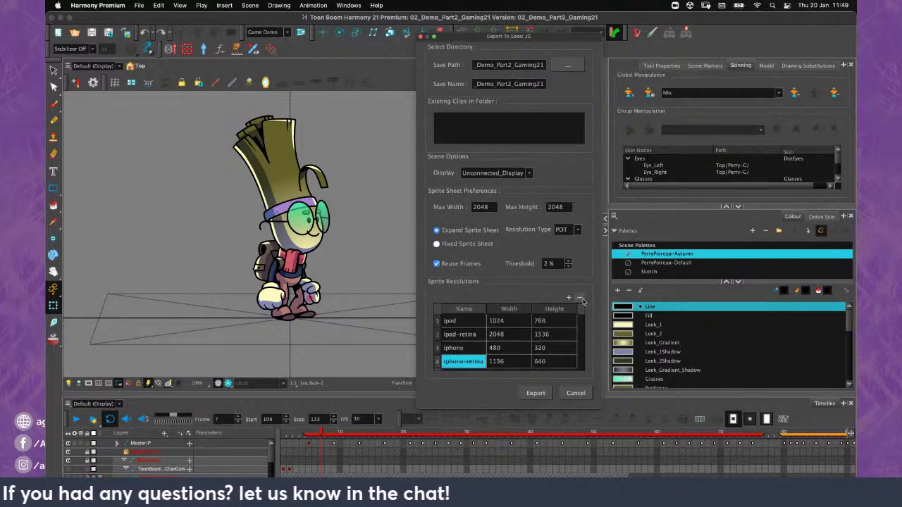
click(576, 393)
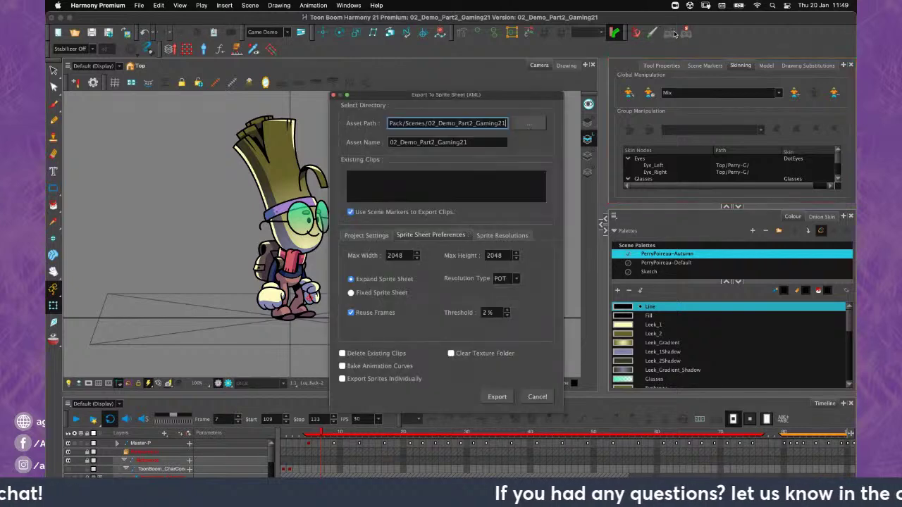
Open the XML sprite sheet export, review its project settings, sprite sheet preferences and sprite resolutions, and close it without exporting
click(673, 35)
drag(412, 101, 484, 89)
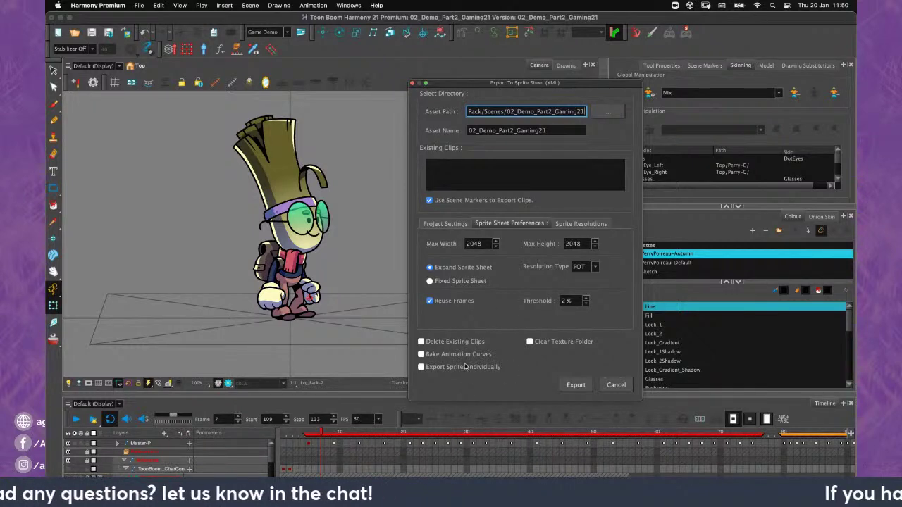
click(454, 222)
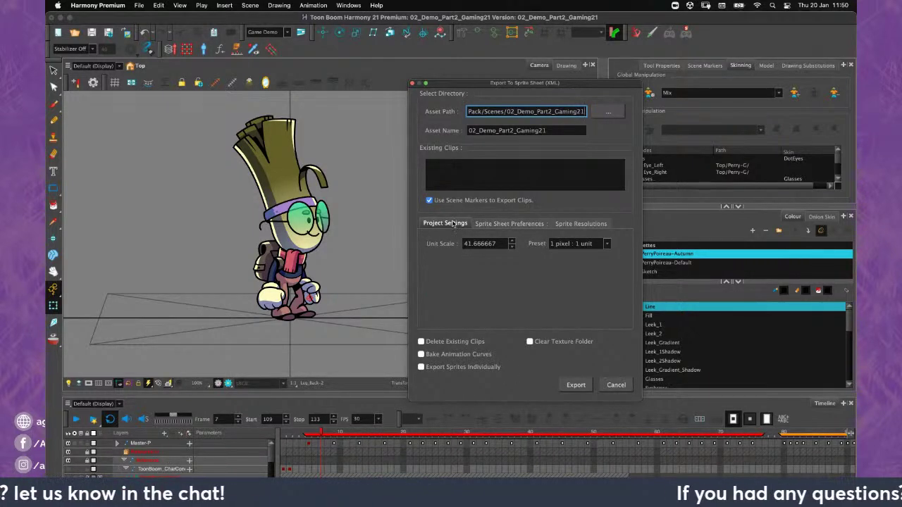
click(510, 224)
click(581, 224)
click(502, 293)
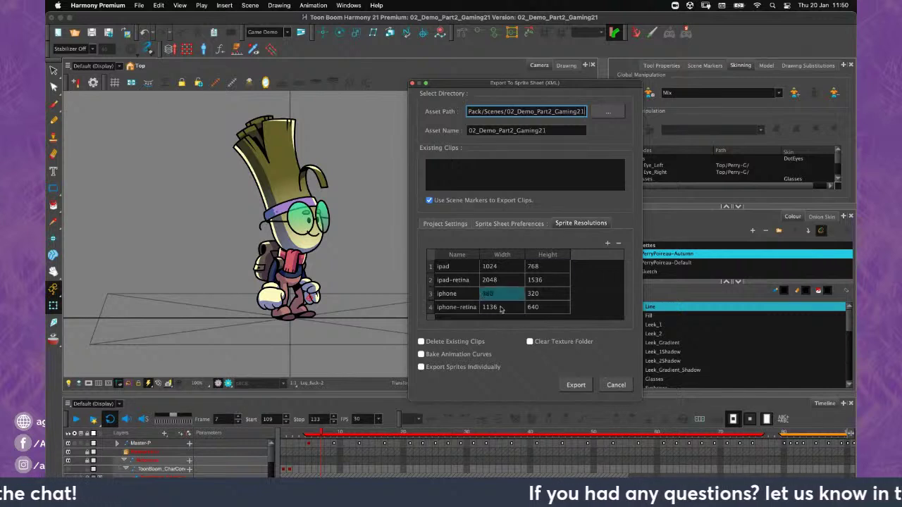
text(480)
key(Return)
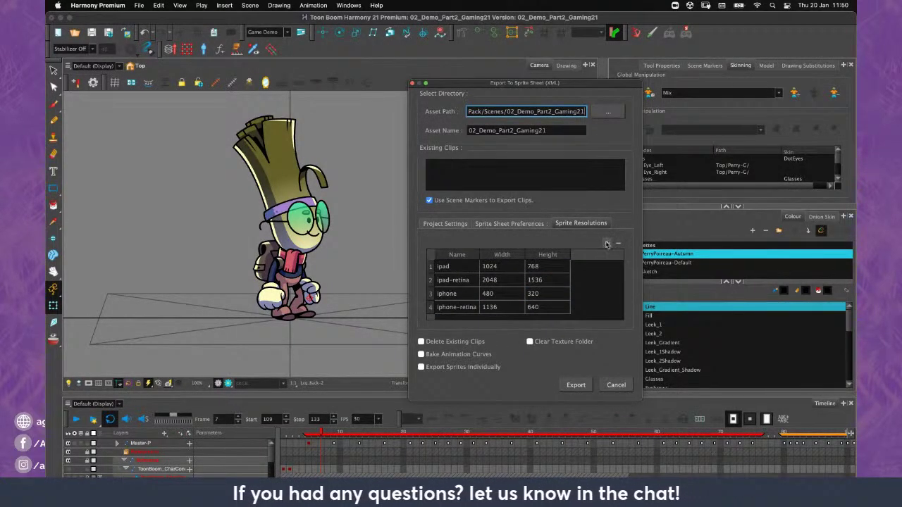
click(615, 385)
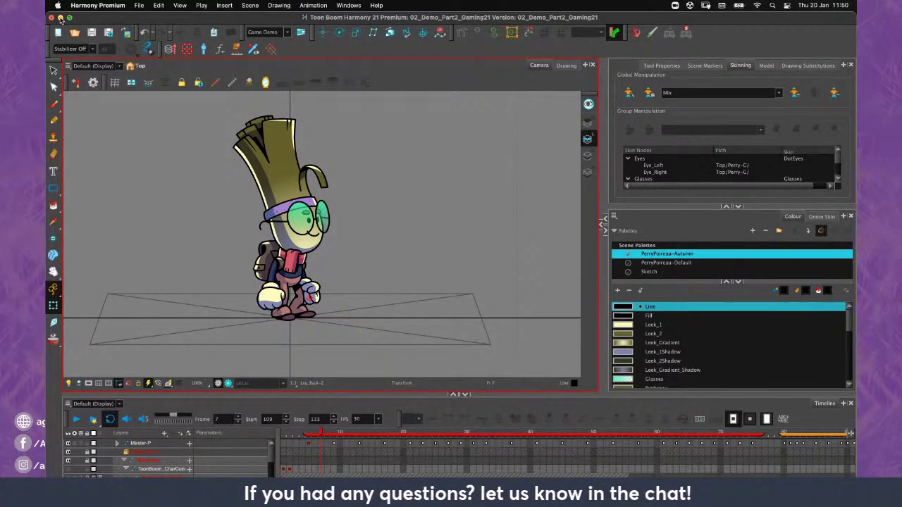
Minimise Harmony, switch to the Unity demo scene, and restart play mode so the SampleScene runs in the Game view
click(60, 18)
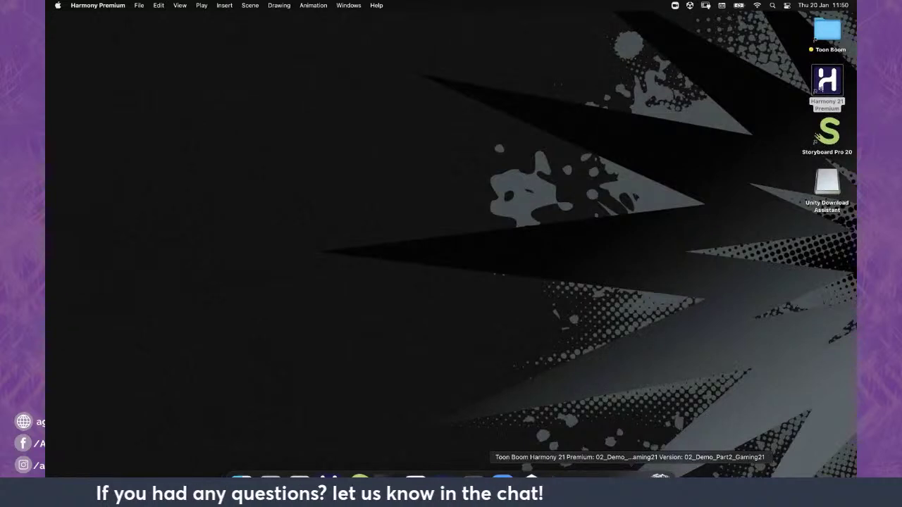
click(571, 477)
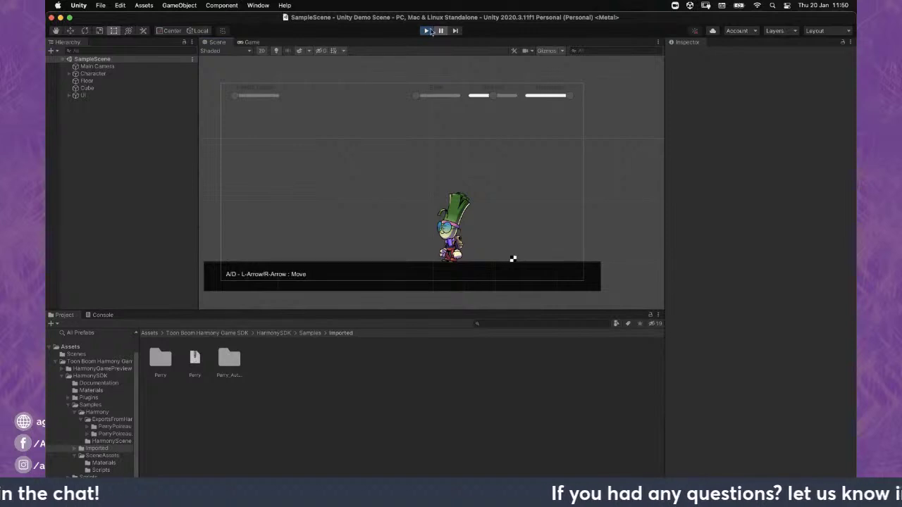
click(427, 31)
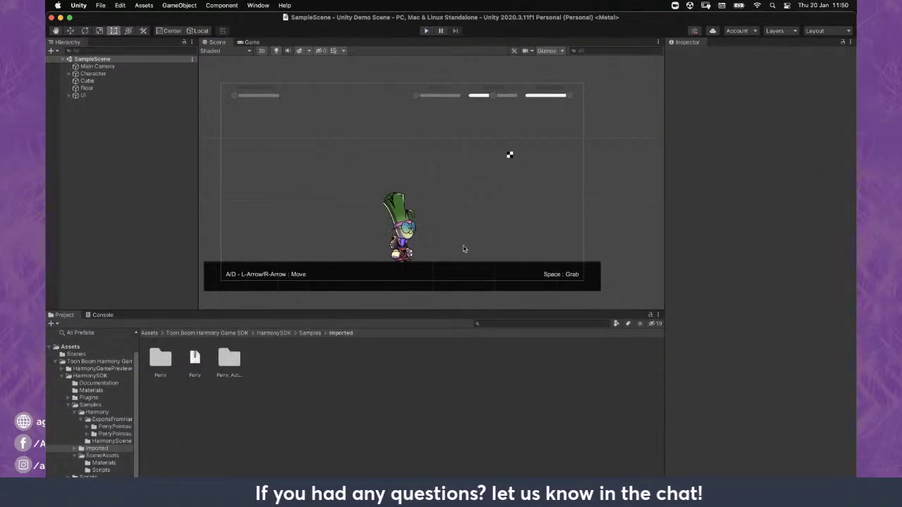
click(426, 31)
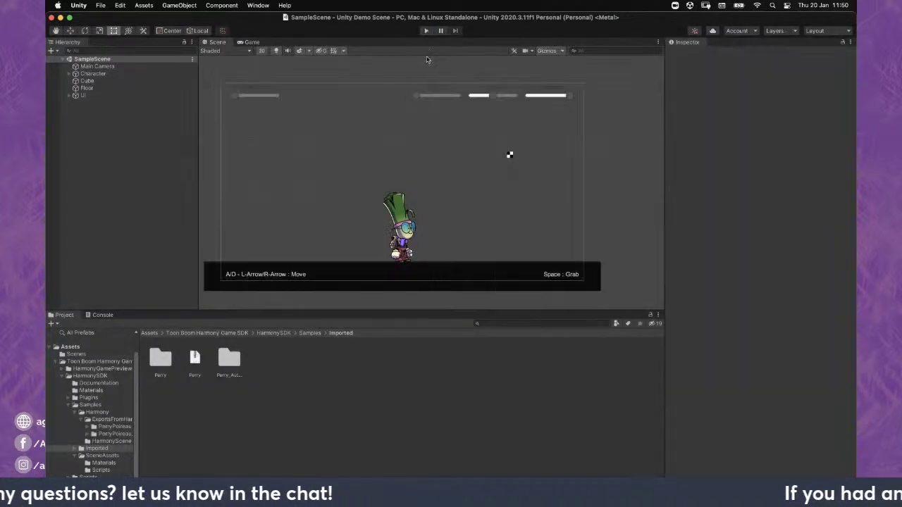
click(426, 31)
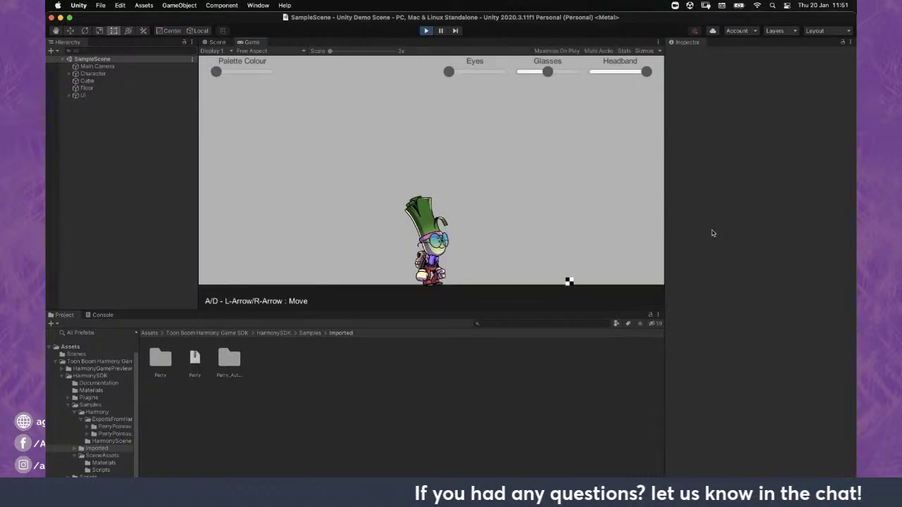
Walk the leek character right to the checkered cube, grab it, carry it to the left and drop it
key(d)
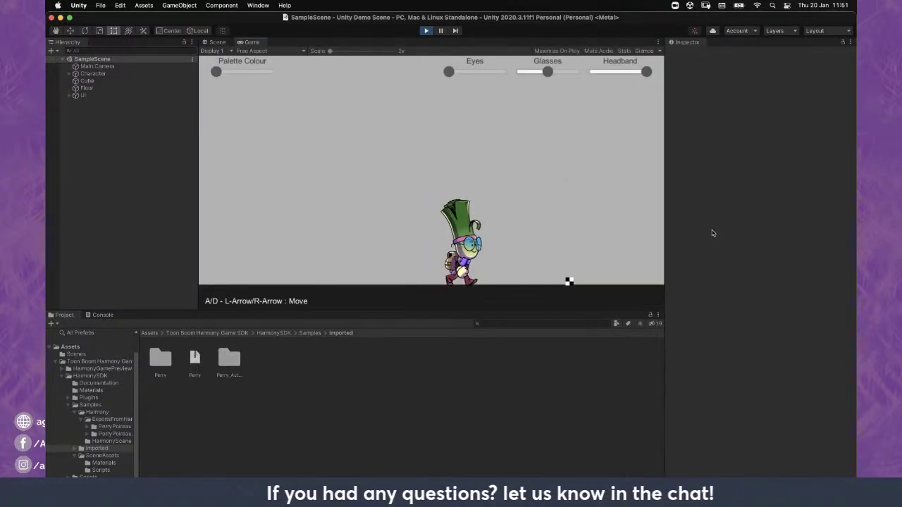
key(d)
key(d)
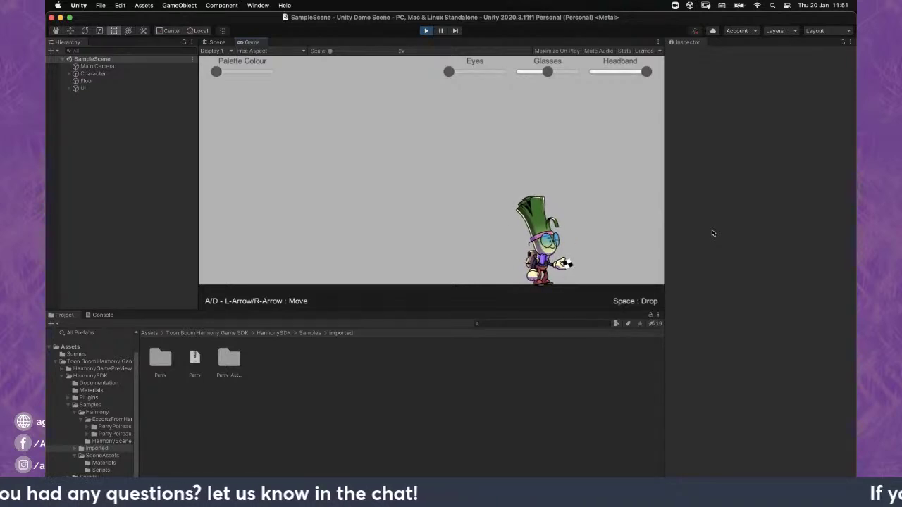
key(a)
key(a)
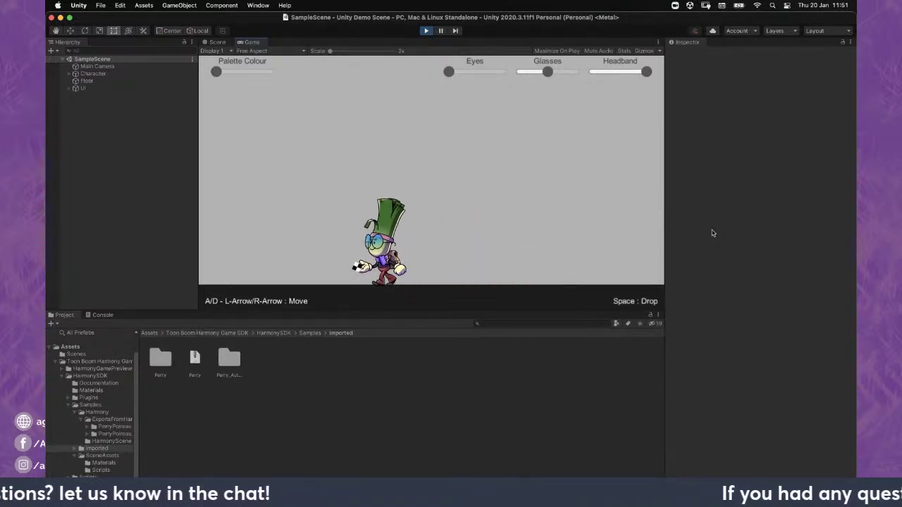
key(space)
key(d)
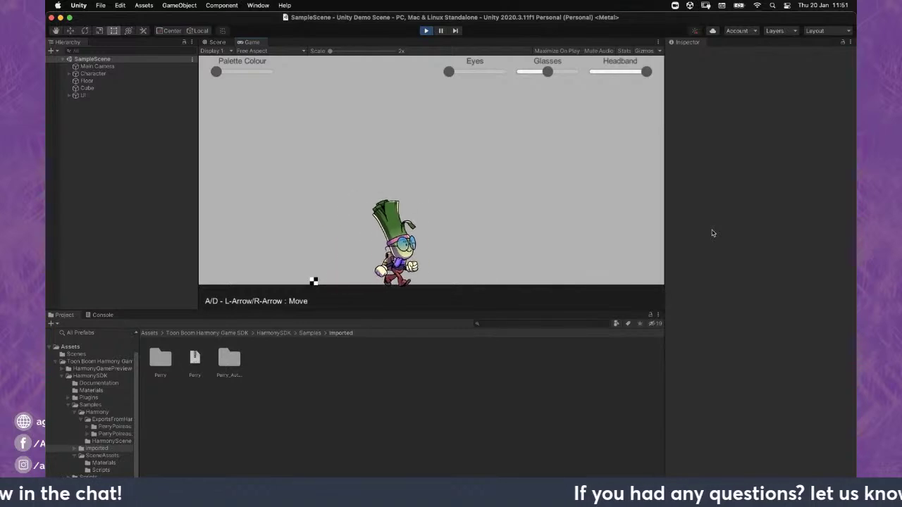
Walk the leek character back and forth without the cube to preview its turning, walking and idle animations
key(a)
key(a)
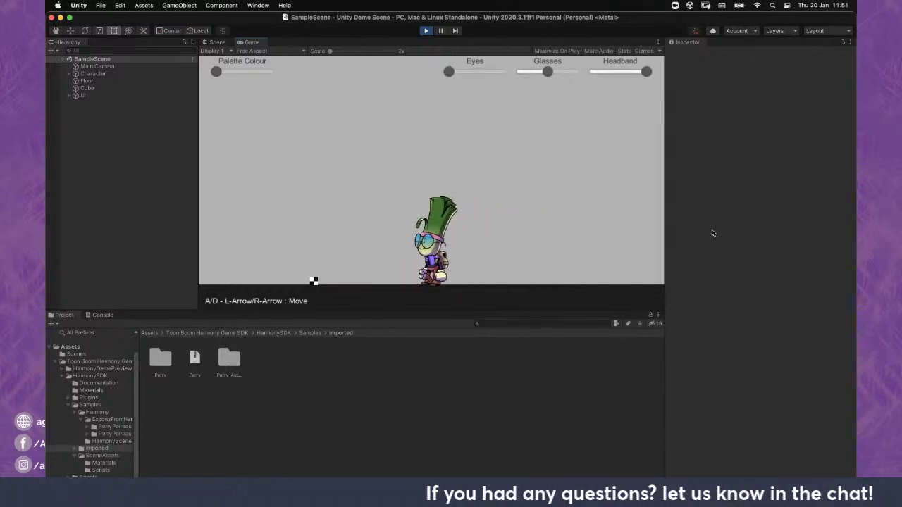
key(d)
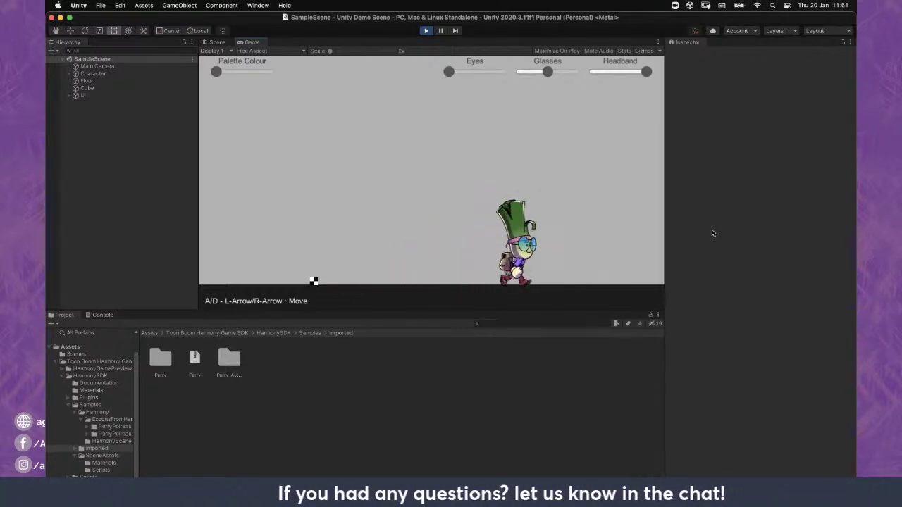
key(a)
key(a)
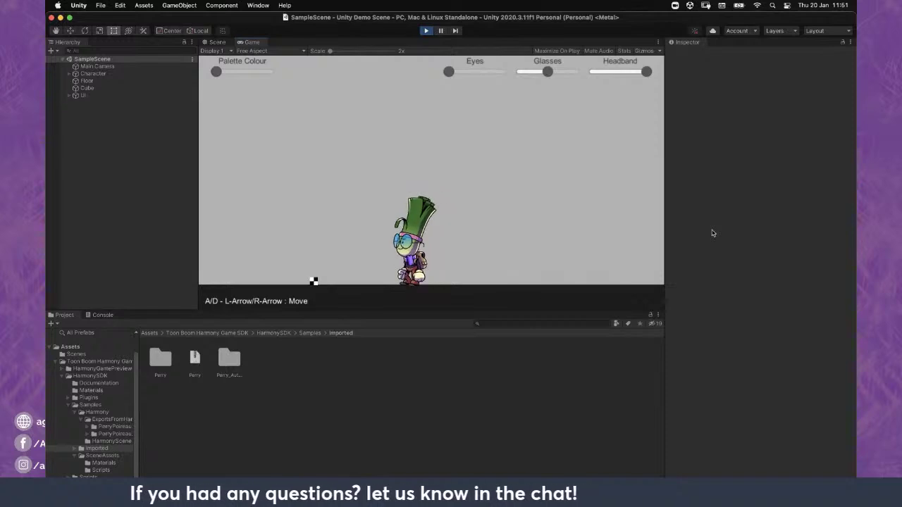
Walk the leek character back to the cube, grab it, carry it a short way to the right and drop it
key(d)
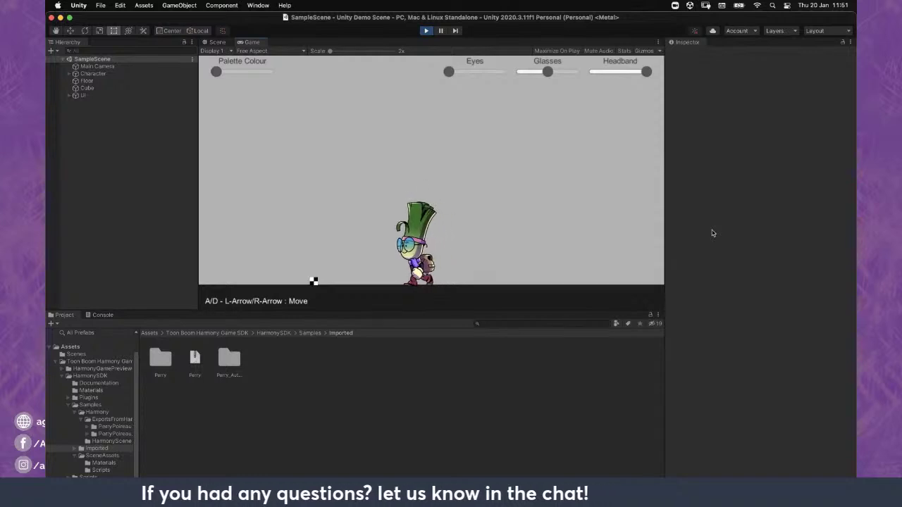
key(Right)
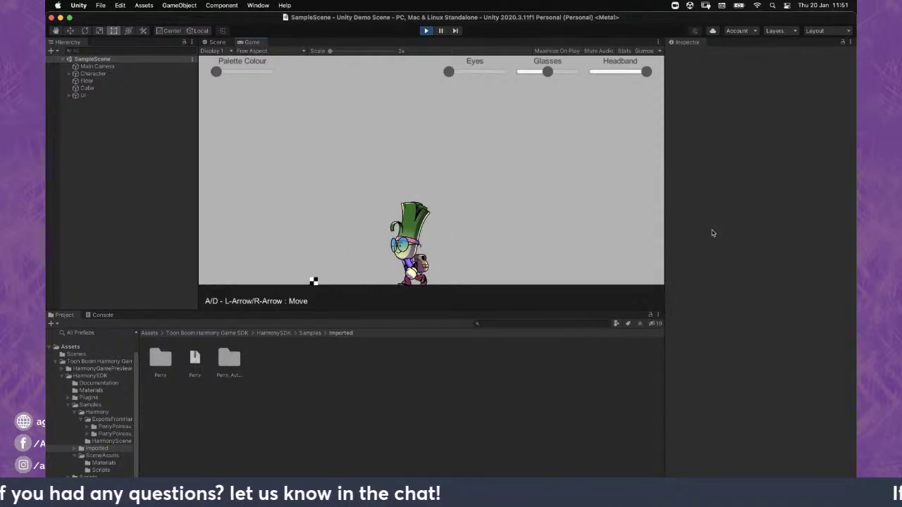
key(Left)
key(Right)
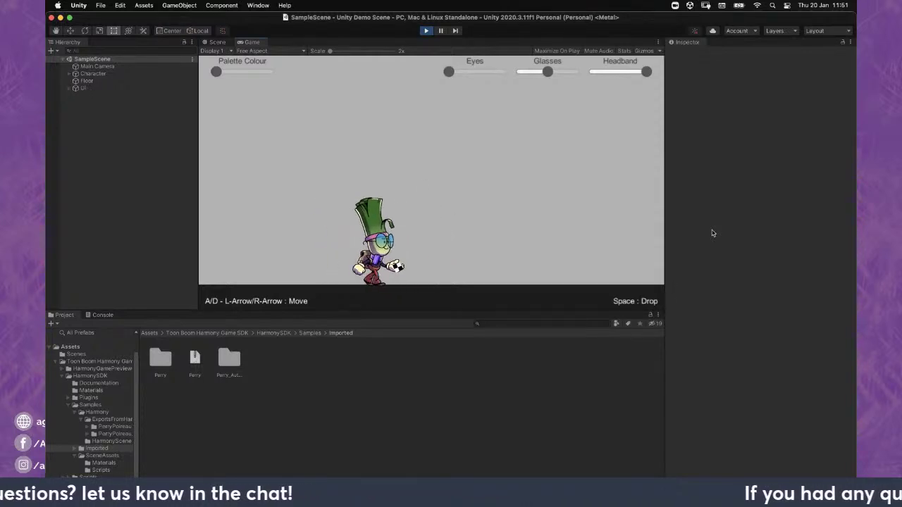
key(space)
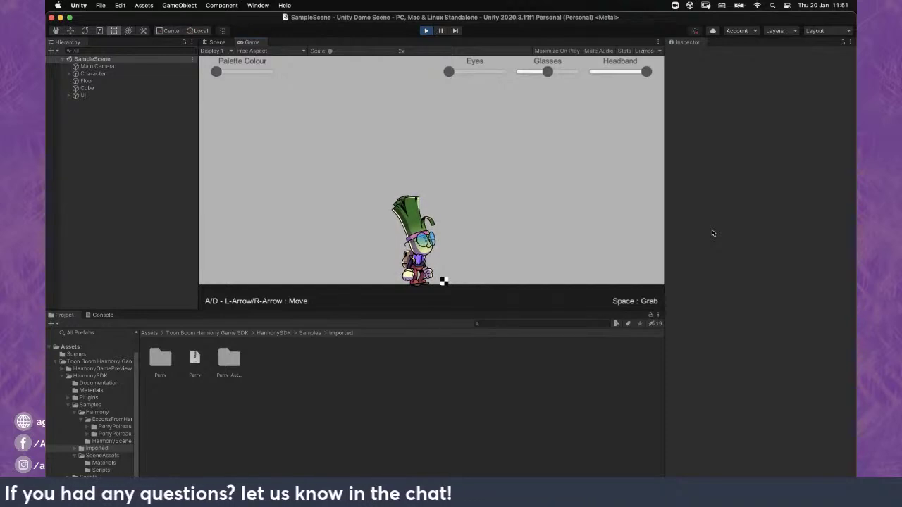
Walk the leek character left, away from the cube, and try the Glasses, Headband and Eyes sliders
key(d)
key(a)
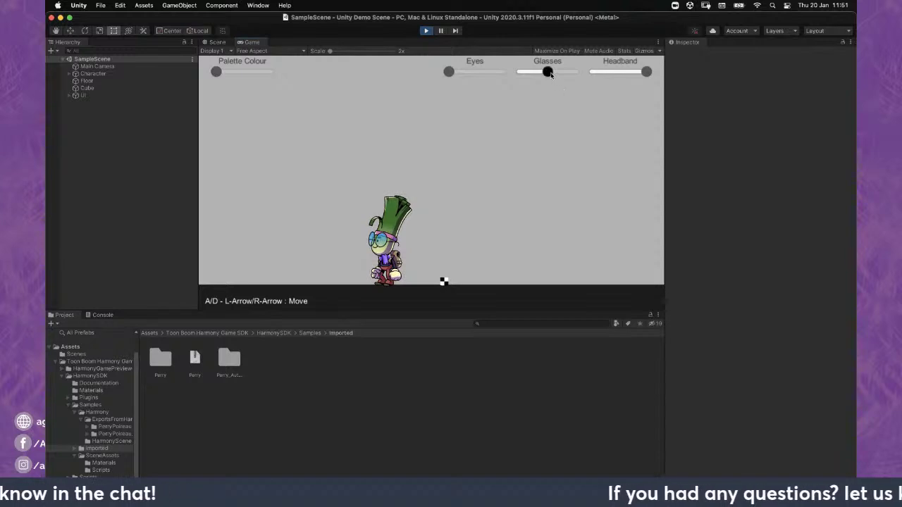
mouse_move(542, 72)
mouse_down()
mouse_move(530, 71)
mouse_move(550, 74)
mouse_up()
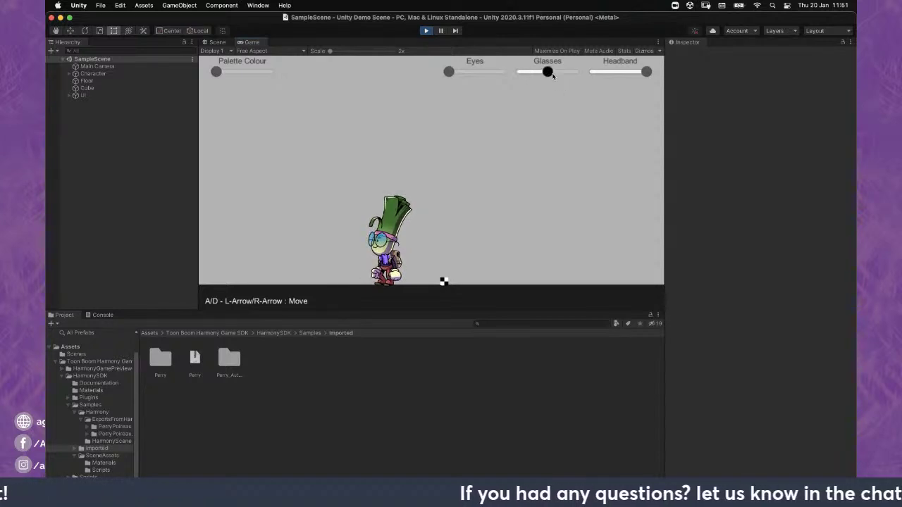
mouse_move(643, 72)
mouse_down()
mouse_move(594, 71)
mouse_move(646, 71)
mouse_up()
mouse_move(448, 71)
mouse_down()
mouse_move(499, 73)
mouse_move(451, 73)
mouse_up()
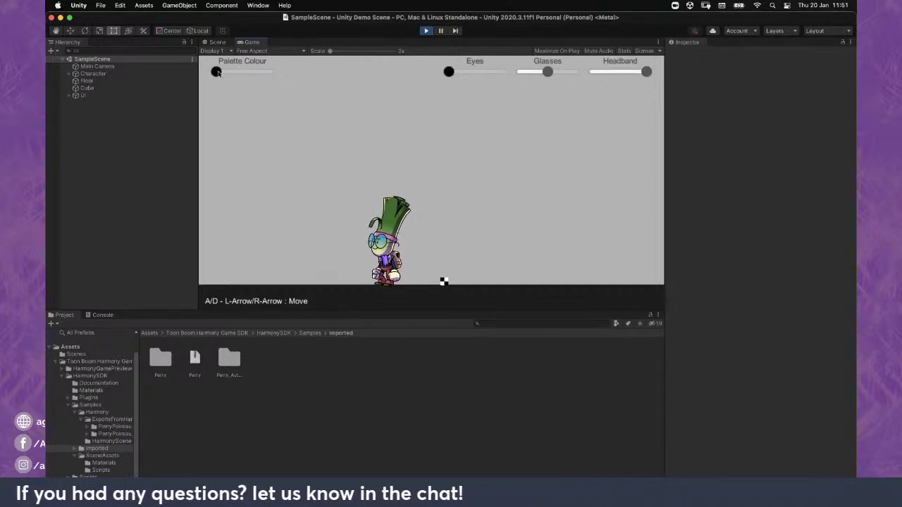
Move the Palette Colour slider to its maximum and walk the leek character right, past the checkered cube
drag(216, 72, 197, 80)
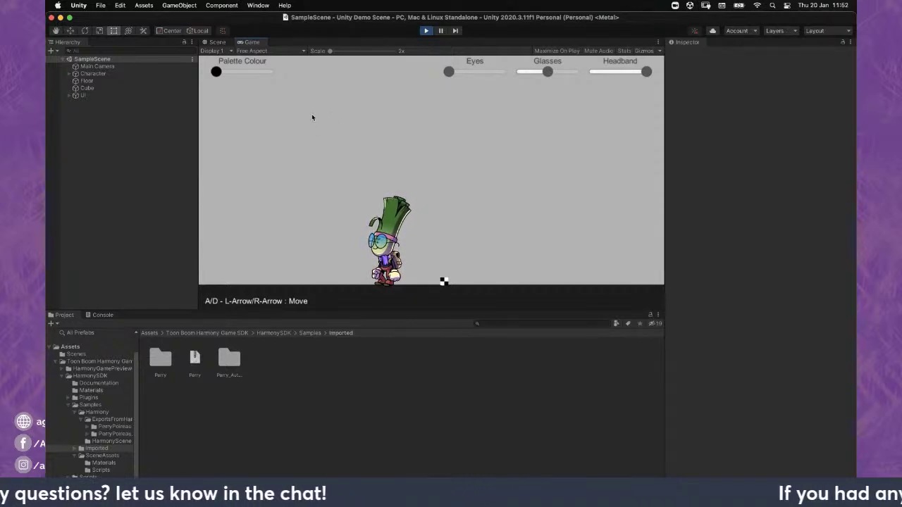
key(Right)
key(Right)
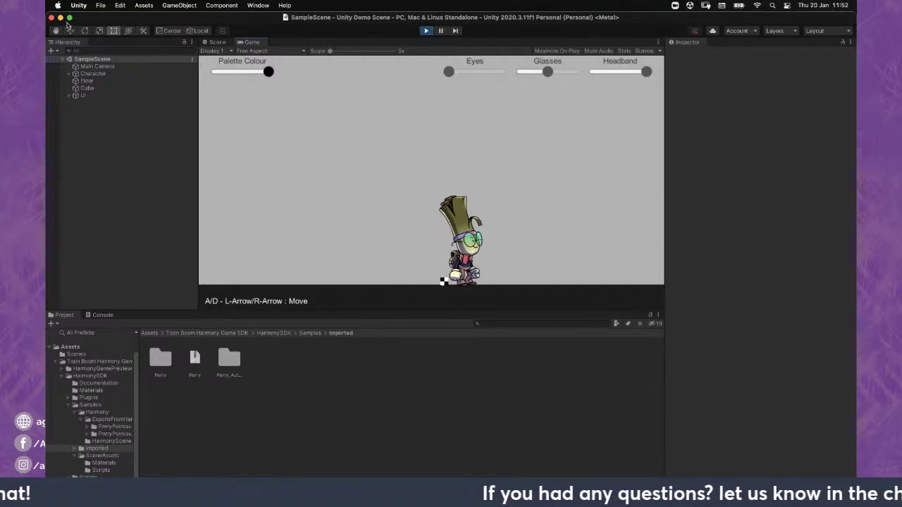
Minimise Unity, switch to Chrome and bring up the Toon Boom Learn home page
click(61, 17)
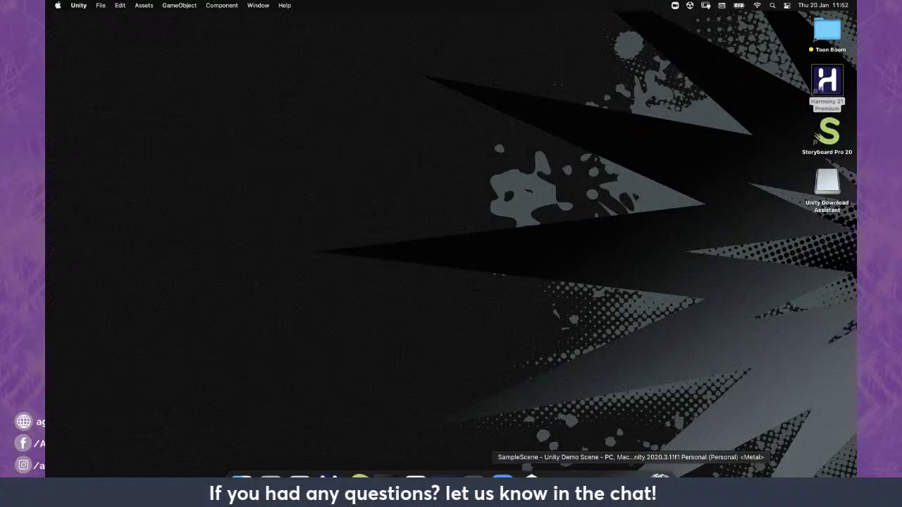
click(590, 457)
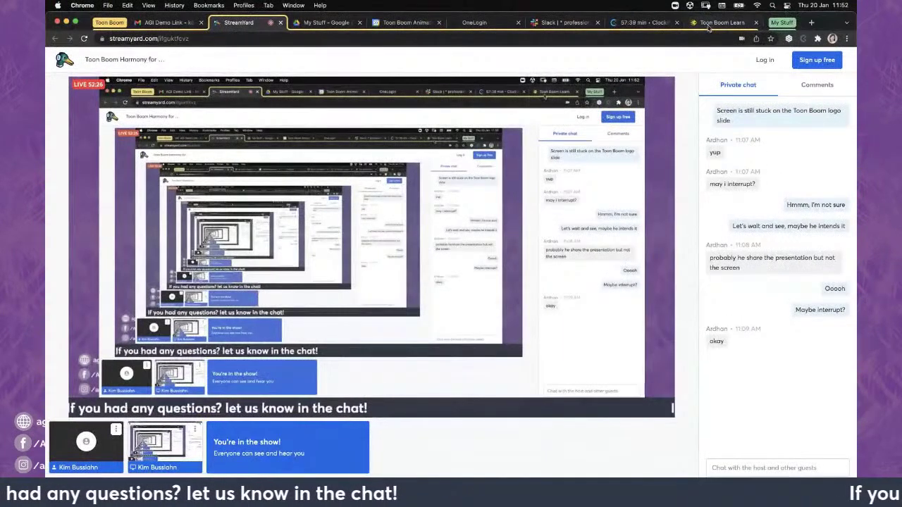
click(719, 22)
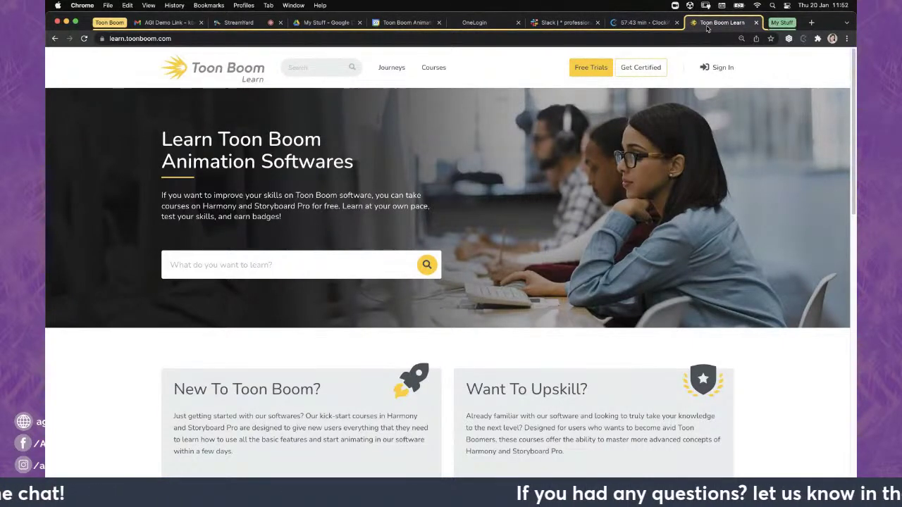
Look over the Toon Boom Learn home page and open the Harmony 21 for Gaming course
scroll(514, 143, down, 3)
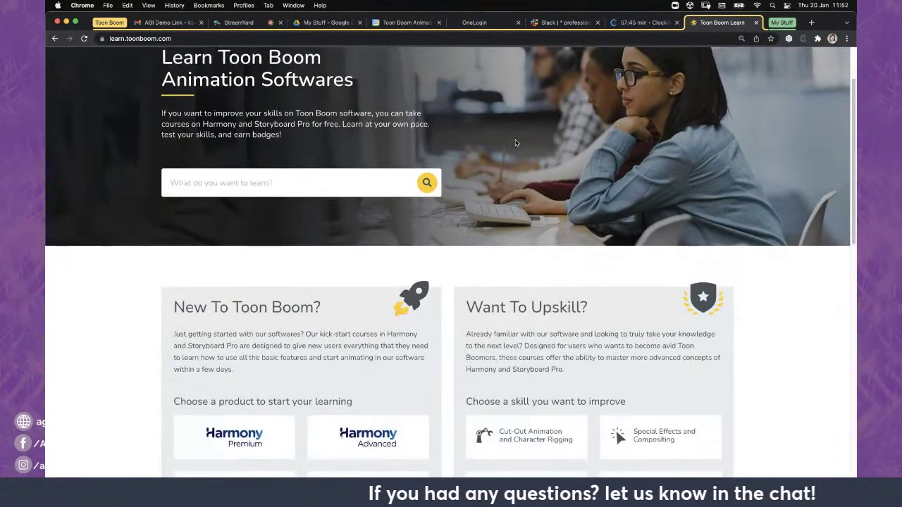
scroll(515, 143, up, 2)
scroll(515, 143, up, 1)
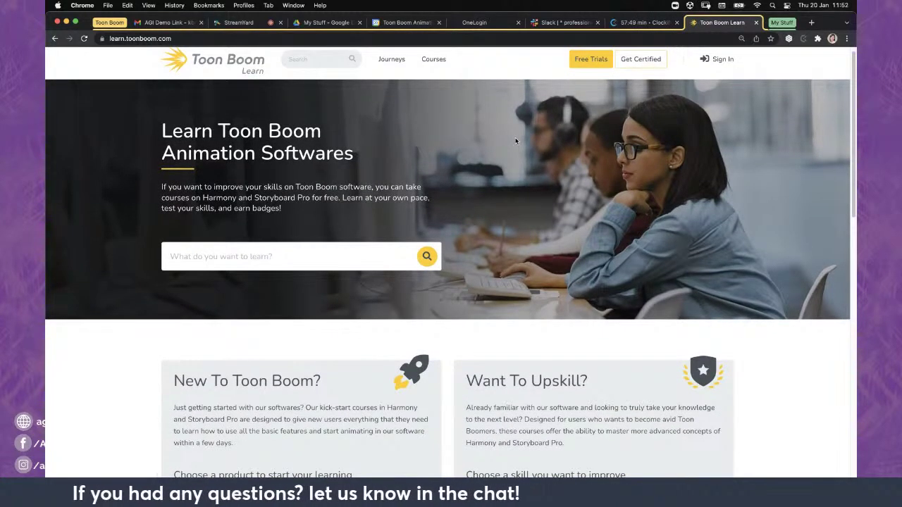
scroll(515, 137, down, 5)
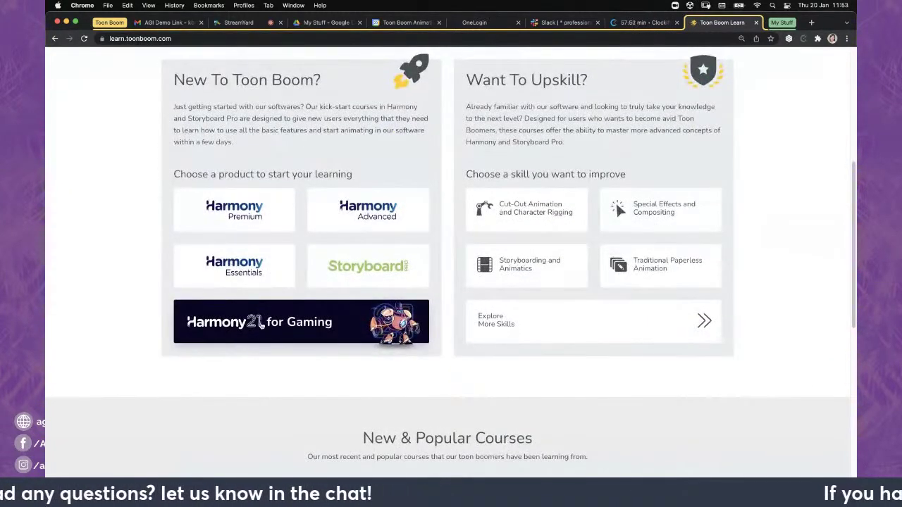
click(320, 324)
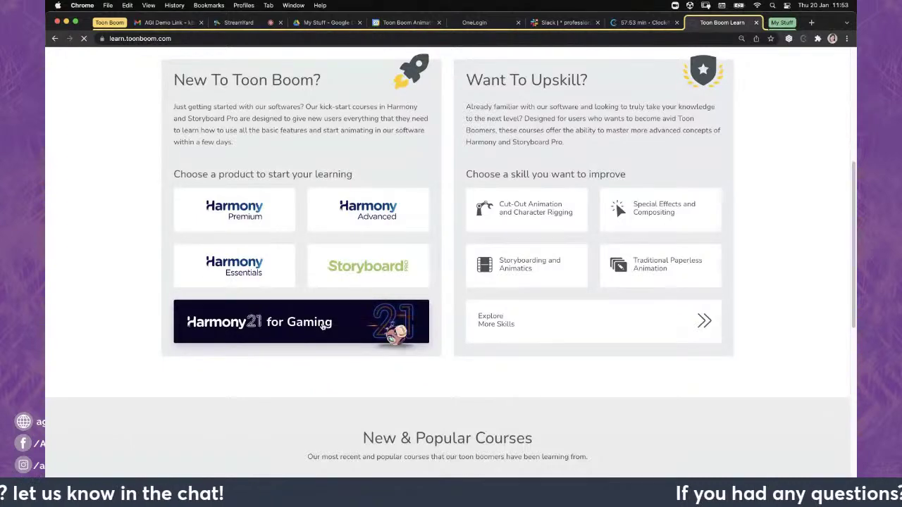
Review the module list and description of the What's New in Harmony 21 Gaming course, and minimise the browser
scroll(388, 258, down, 3)
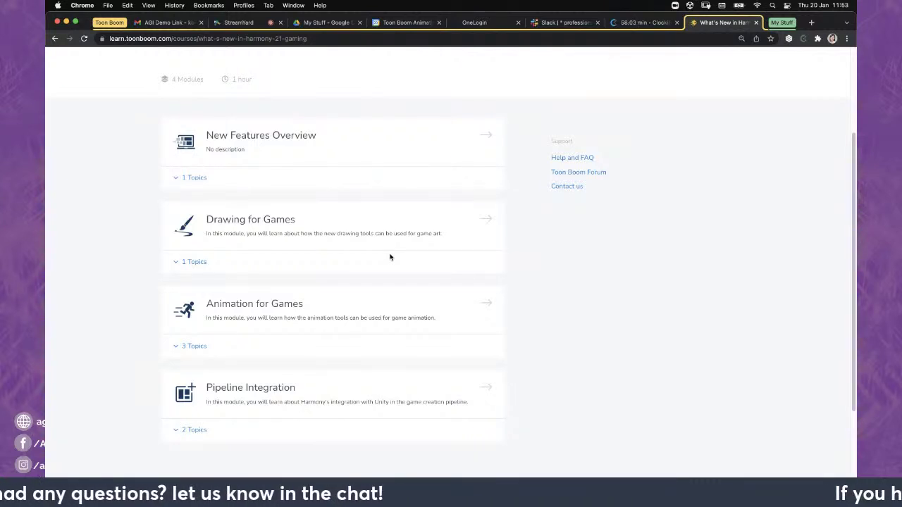
scroll(389, 257, up, 4)
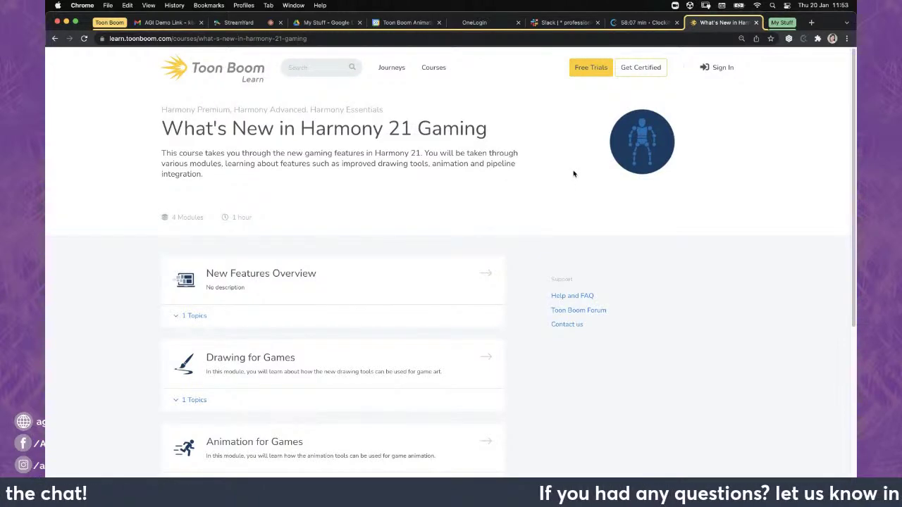
click(66, 23)
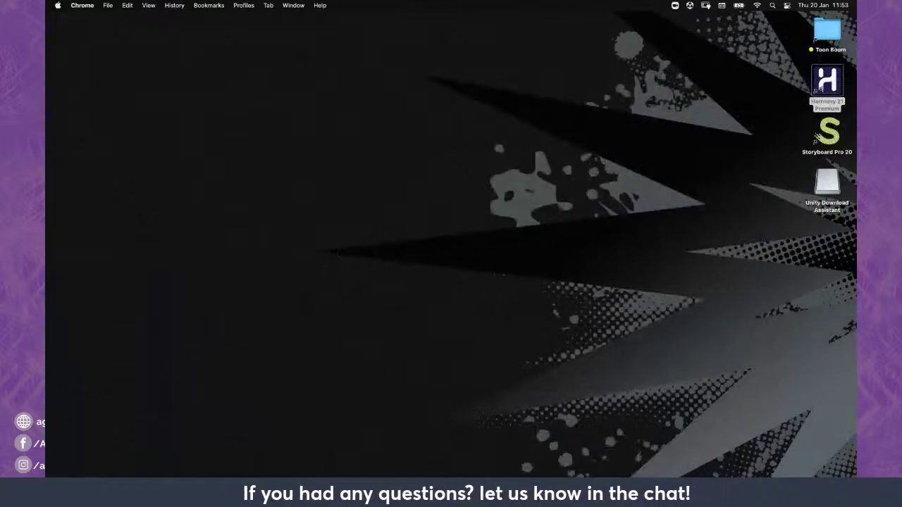